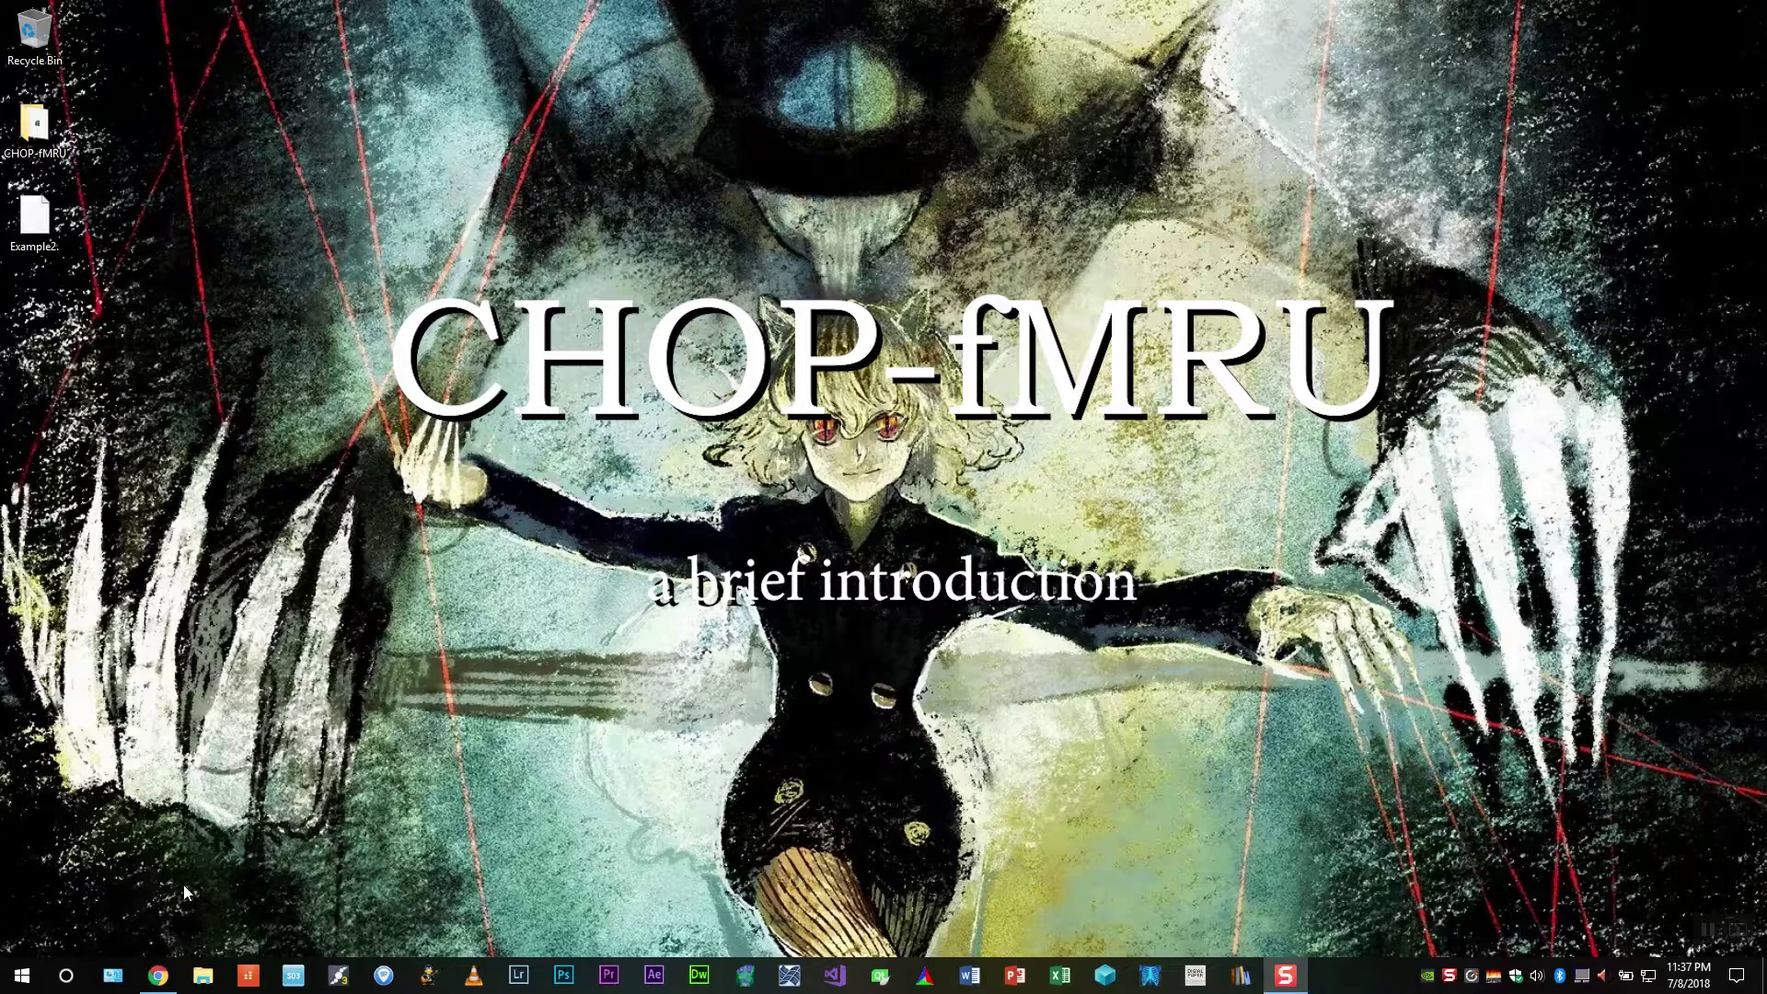
click(158, 978)
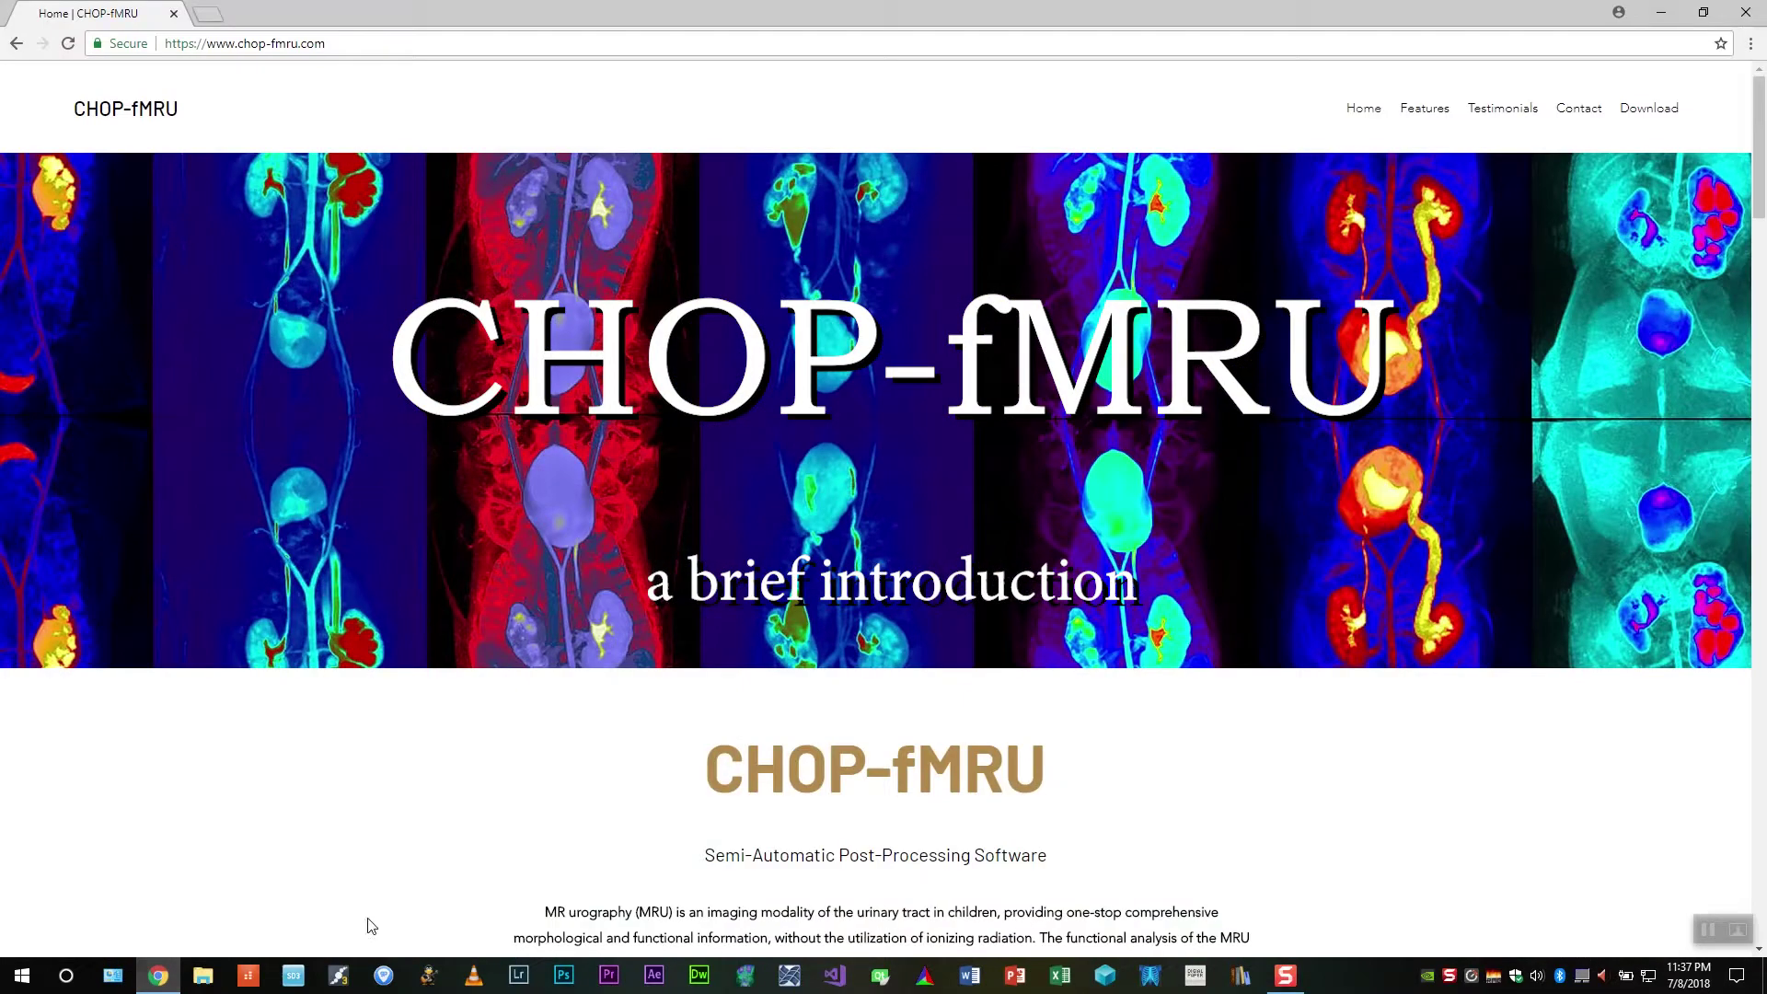
click(391, 47)
click(709, 119)
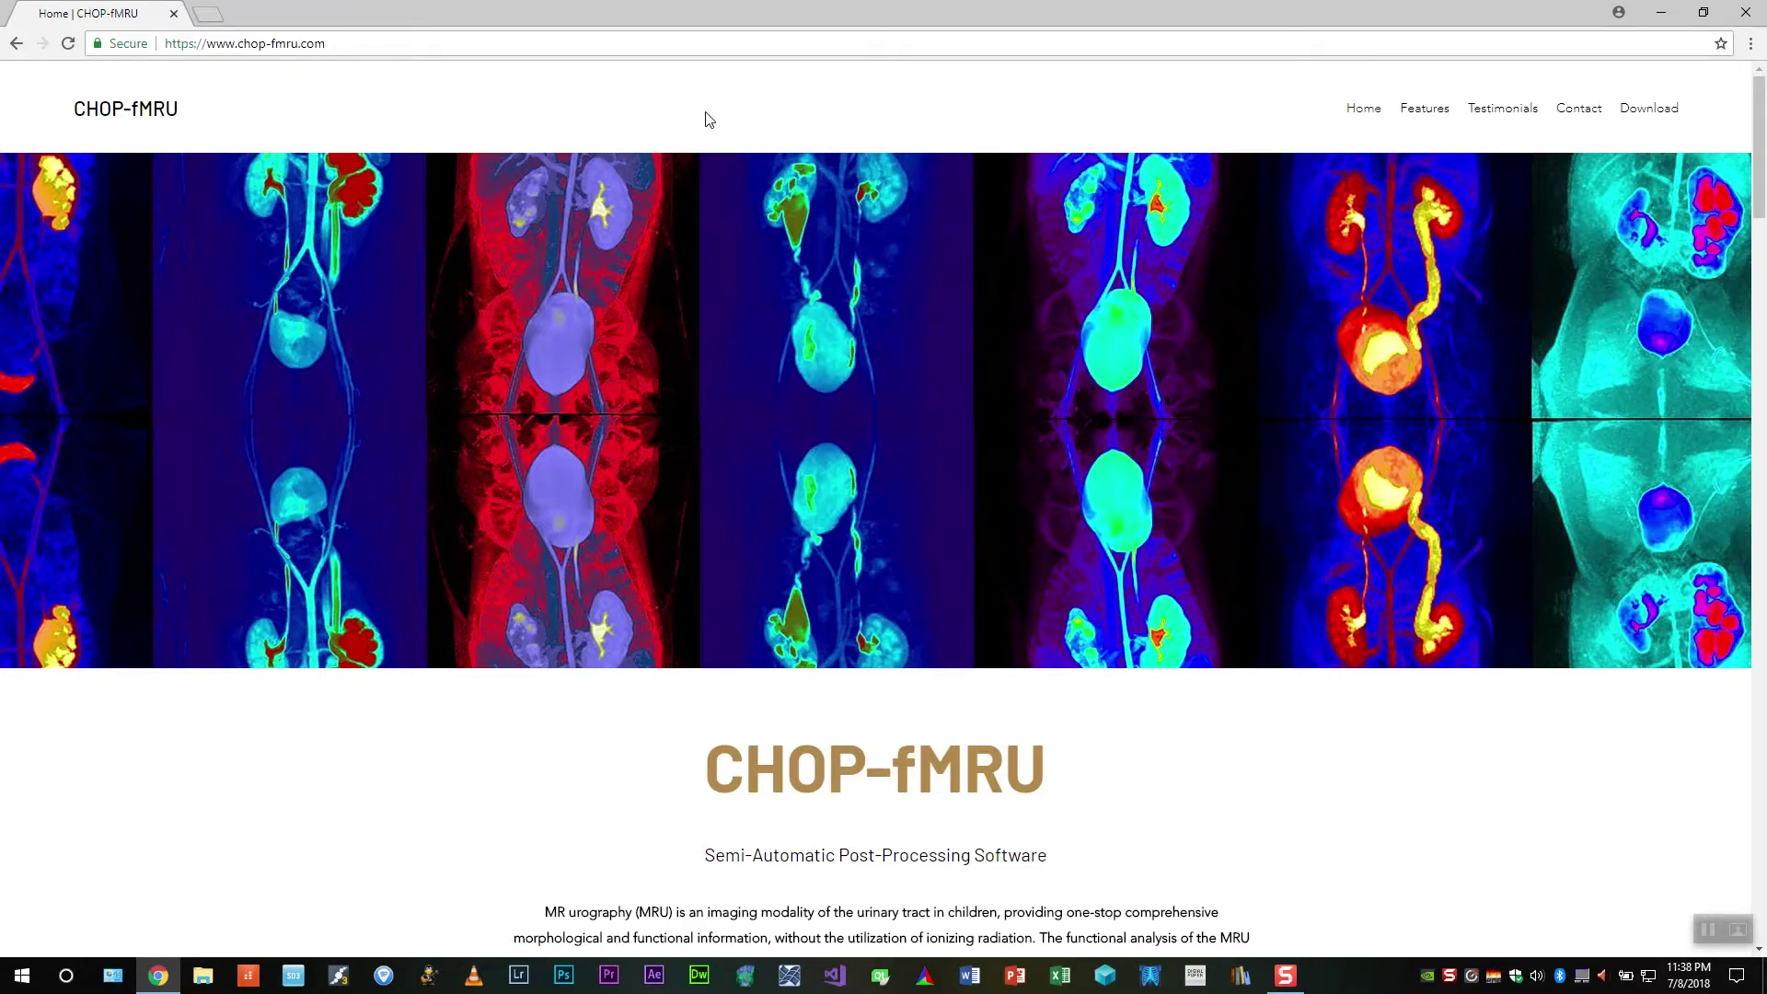
scroll(908, 607, down, 20)
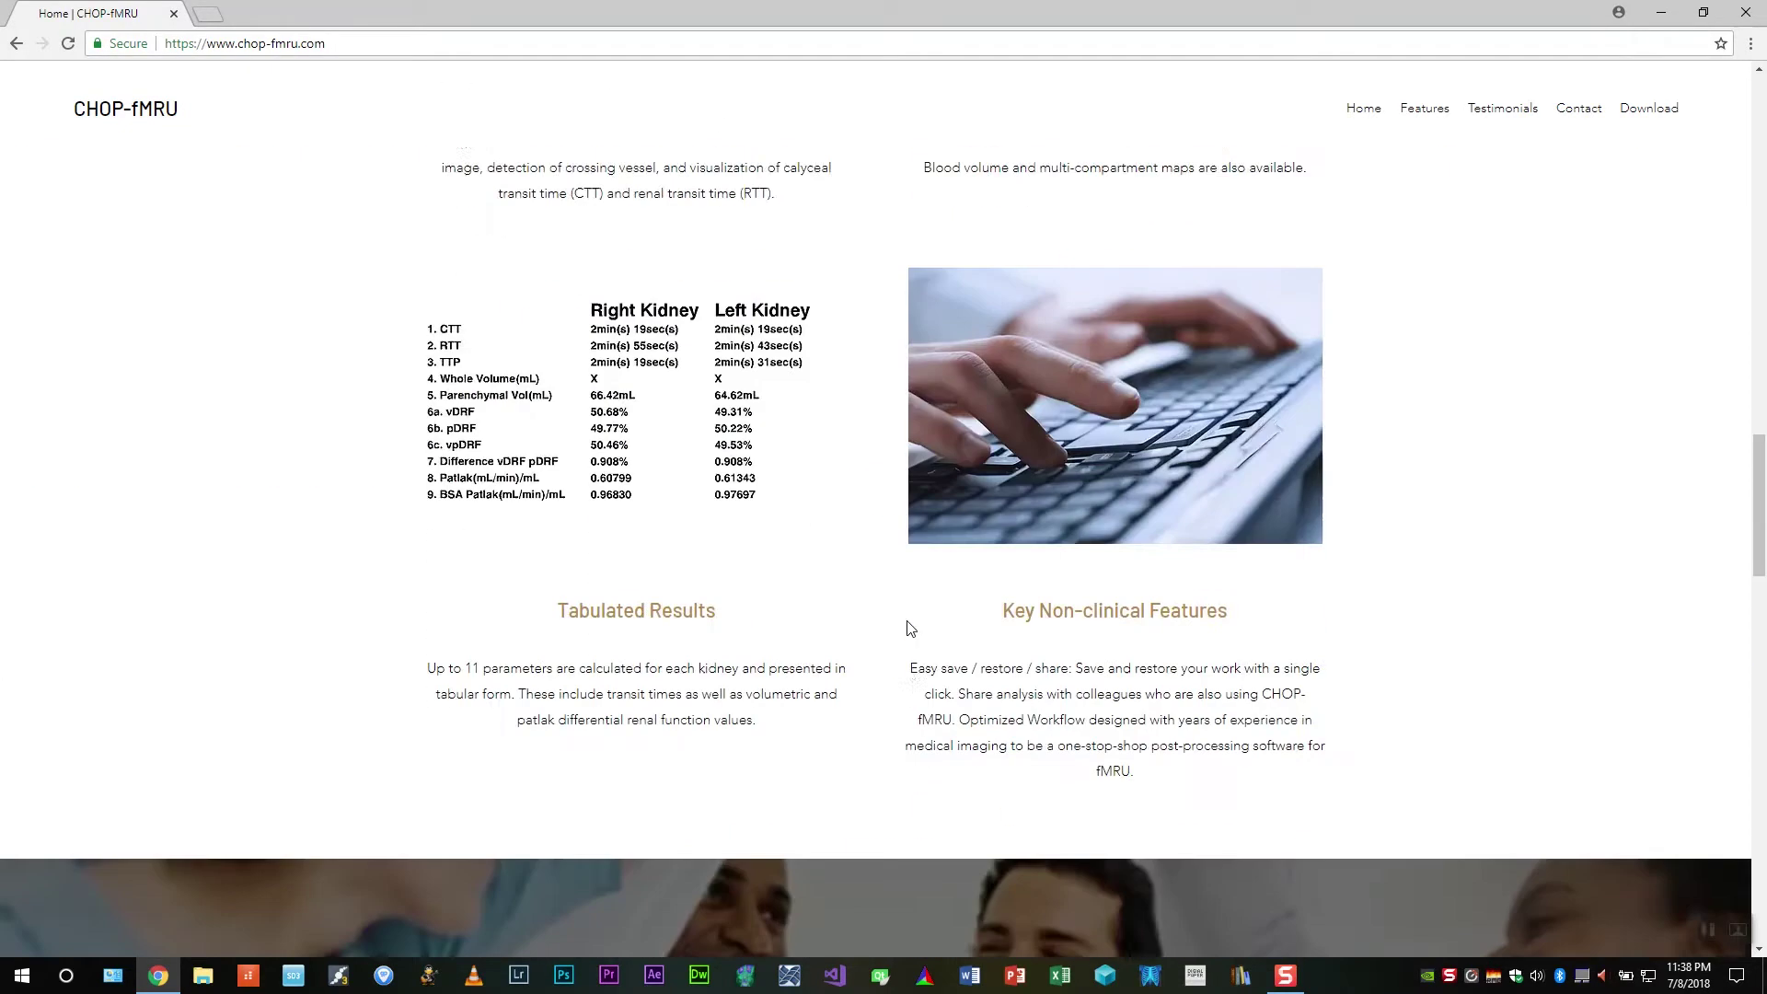
scroll(907, 626, down, 15)
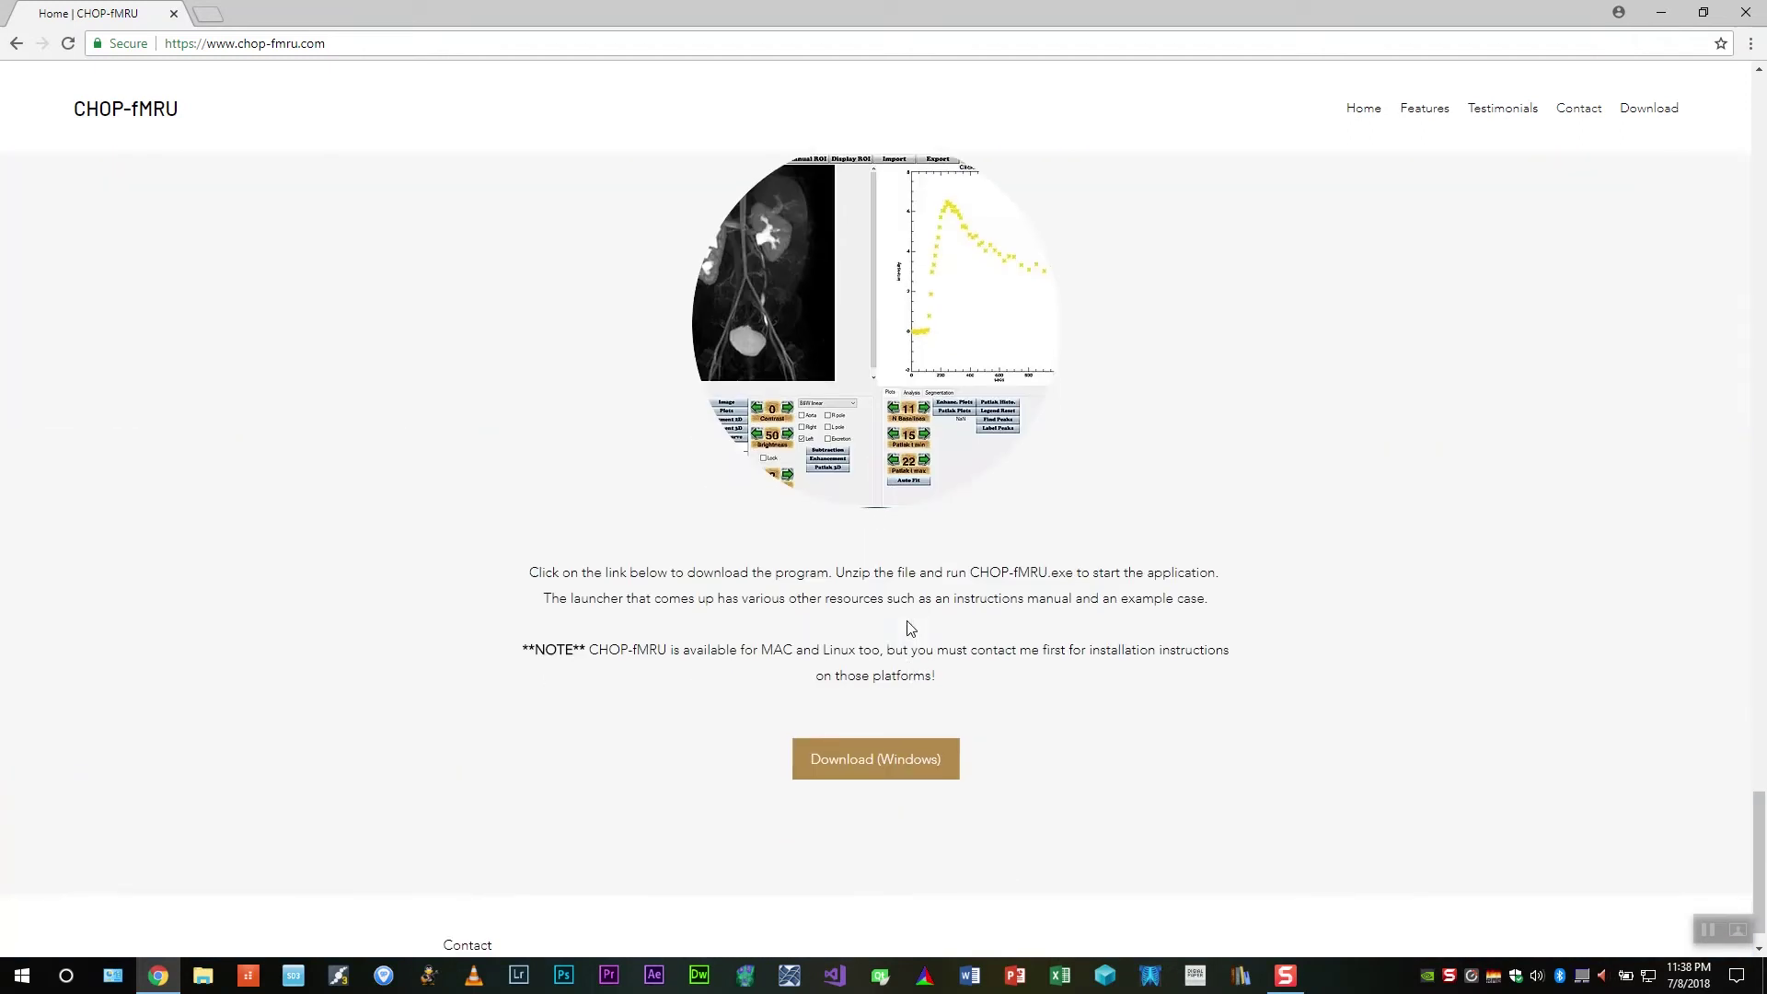
click(1633, 112)
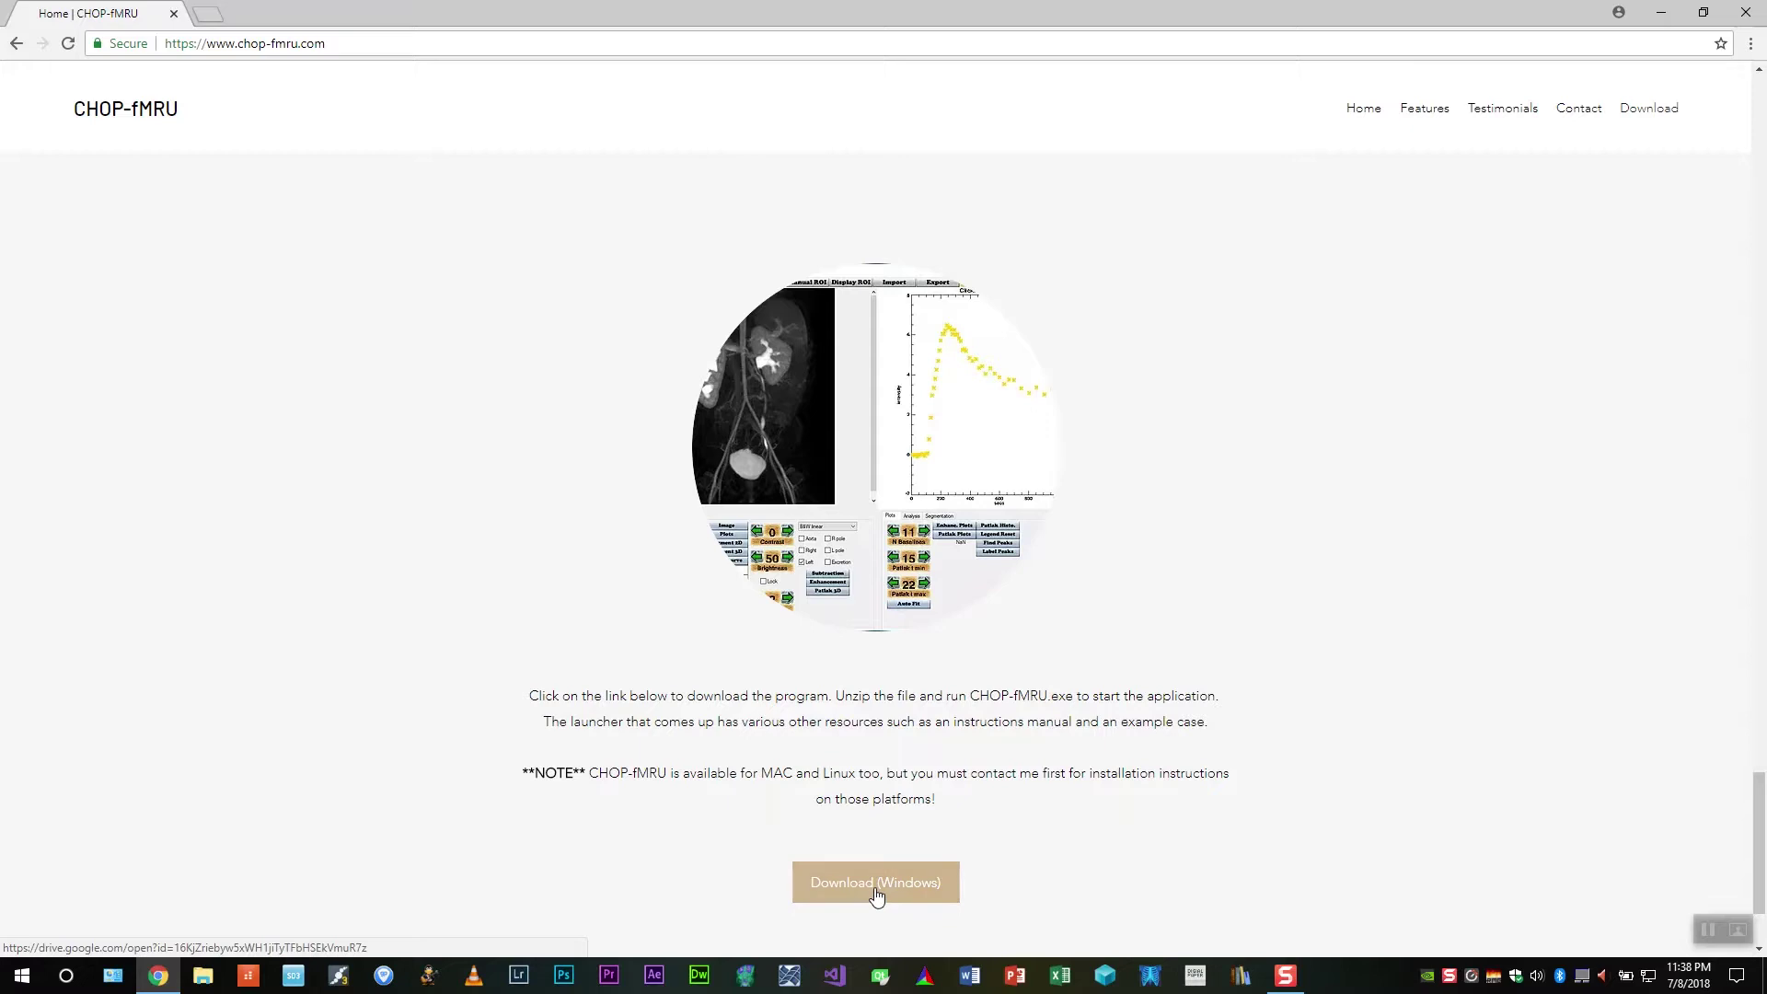
click(876, 889)
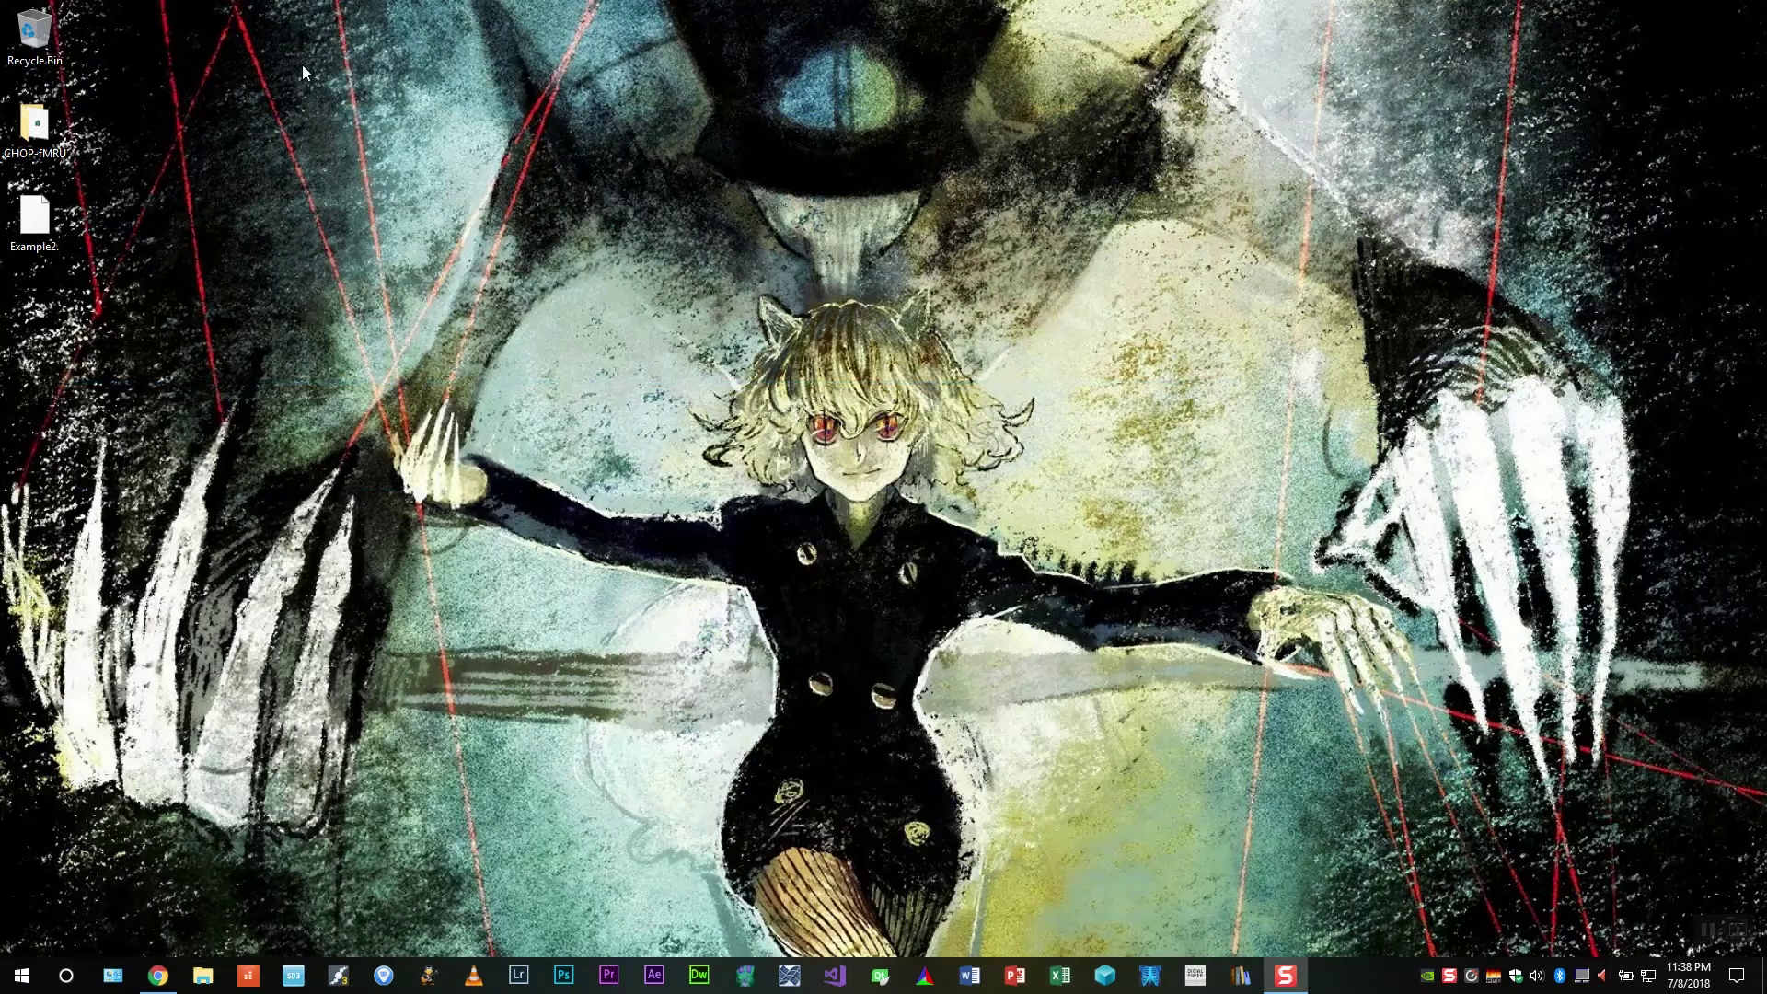
Run CHOP-fMRU.exe from the CHOP-fMRU desktop folder and move the launcher window clear of the desktop files
double_click(79, 134)
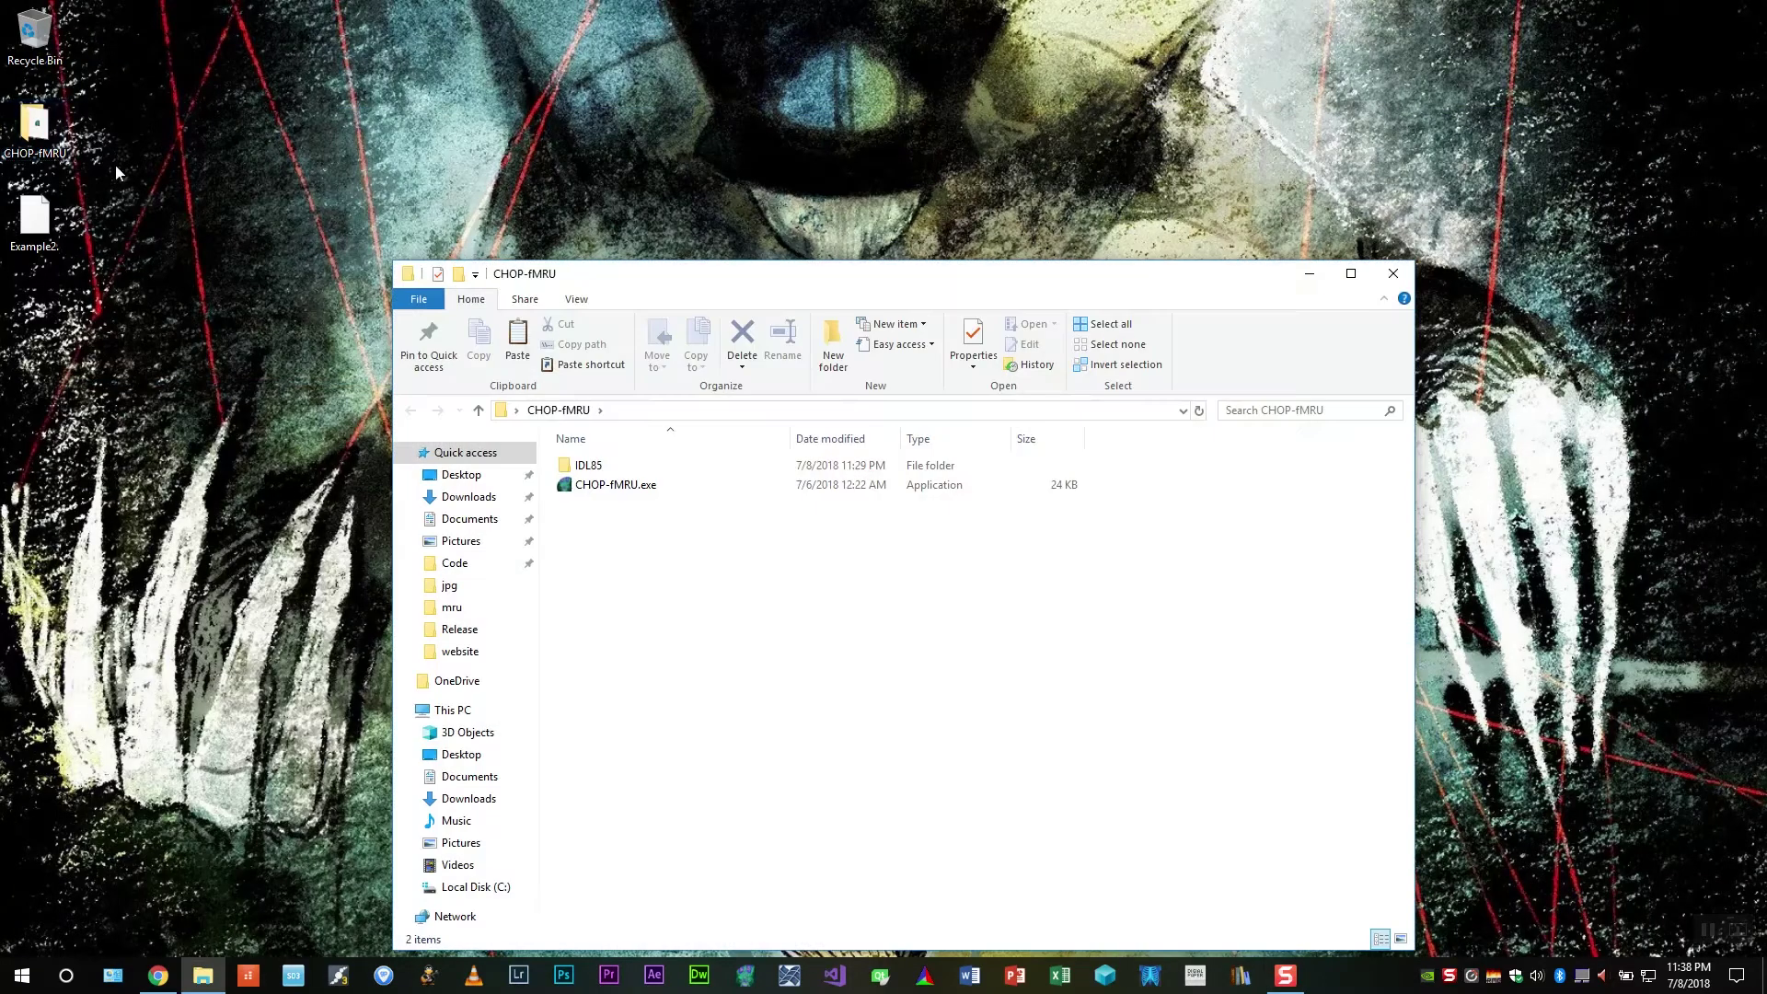
double_click(607, 485)
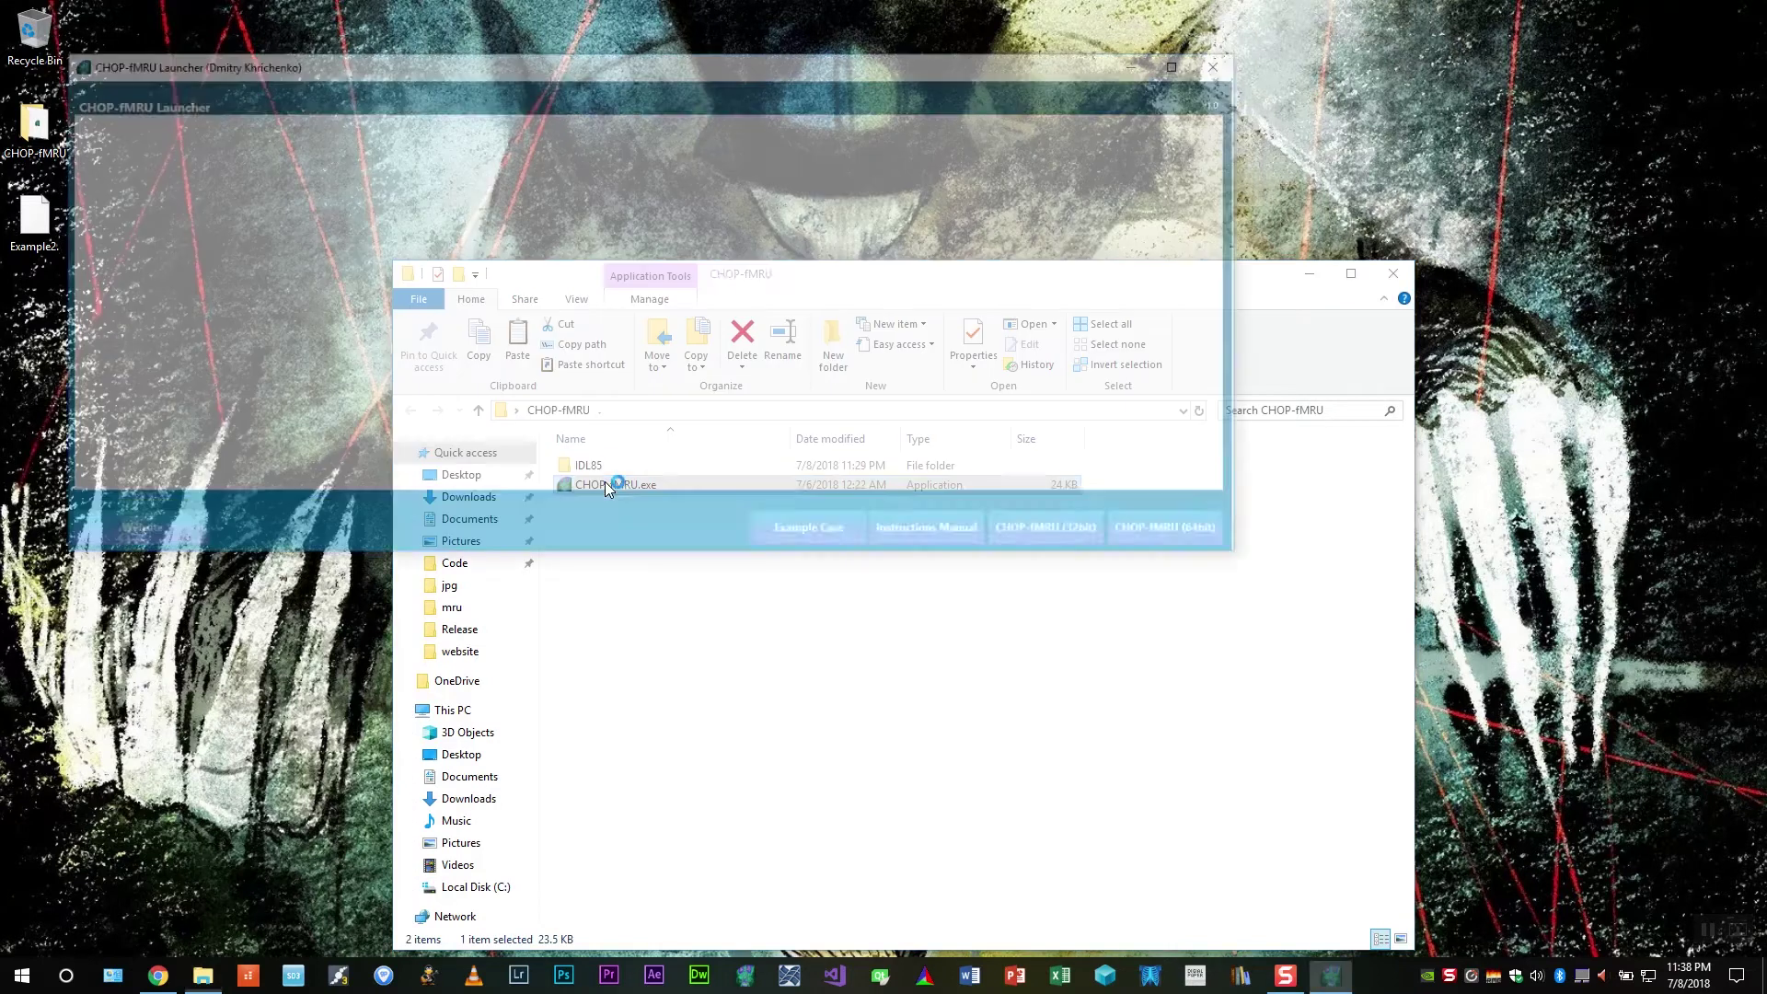
click(1316, 275)
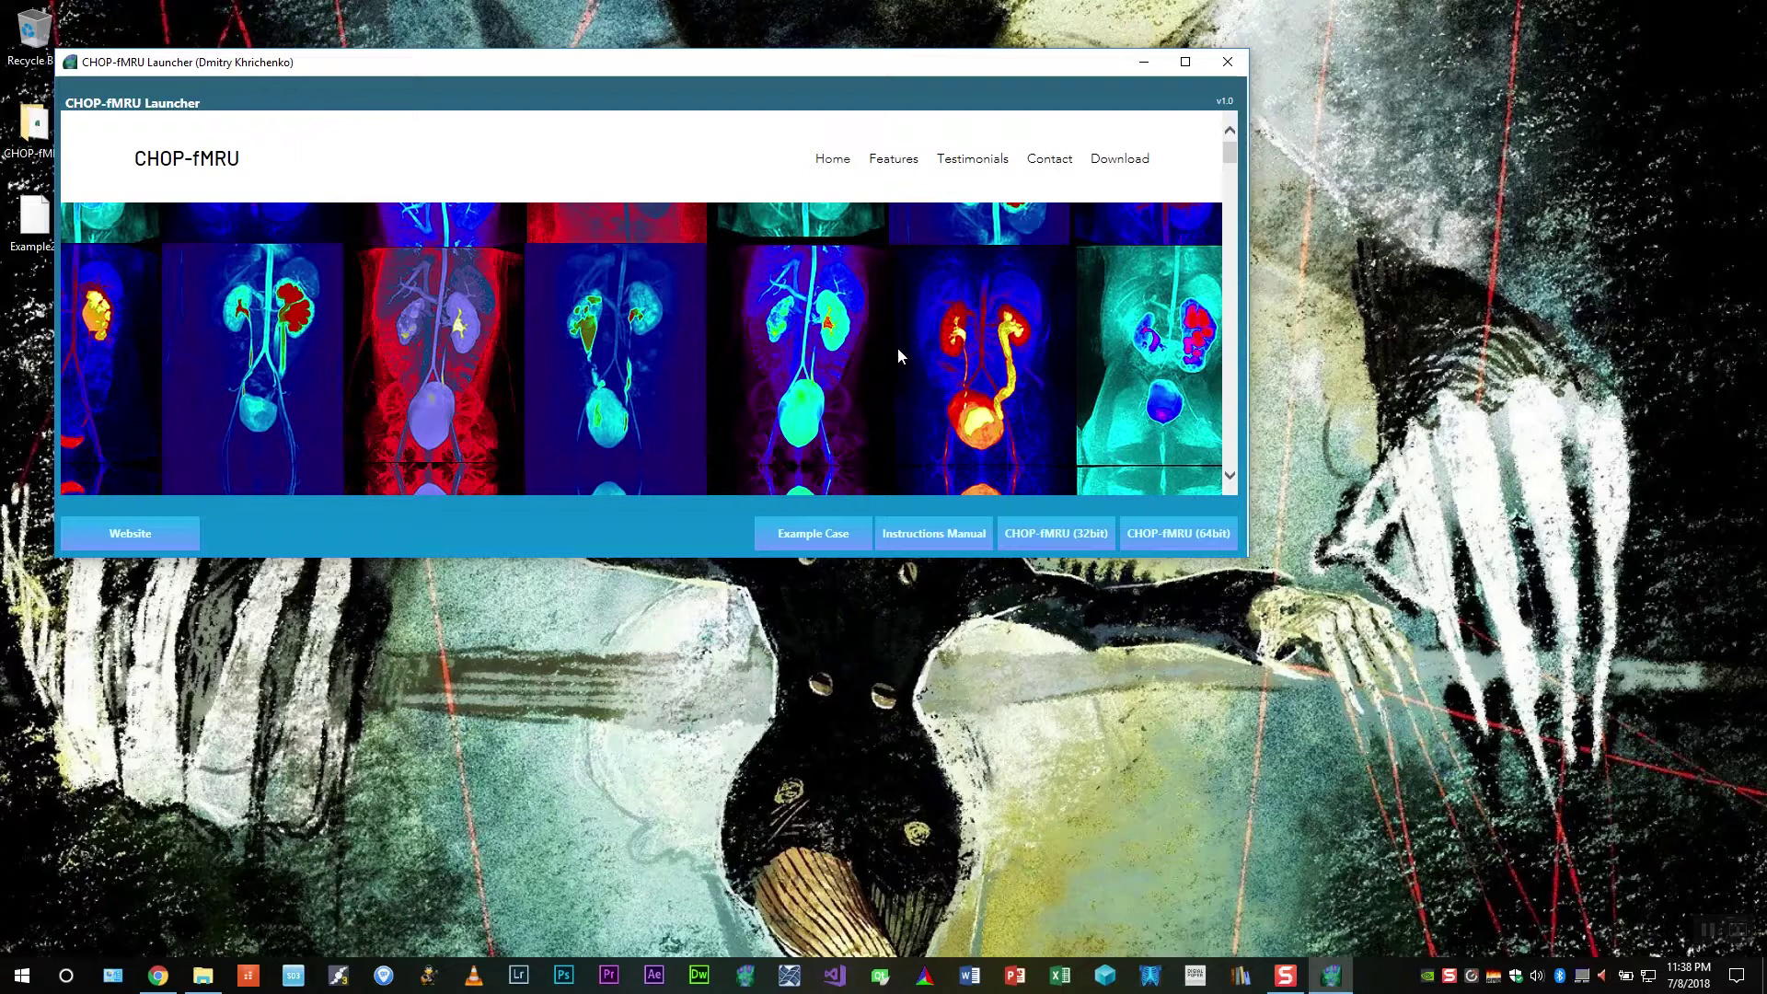
click(1192, 527)
drag(842, 64, 1229, 72)
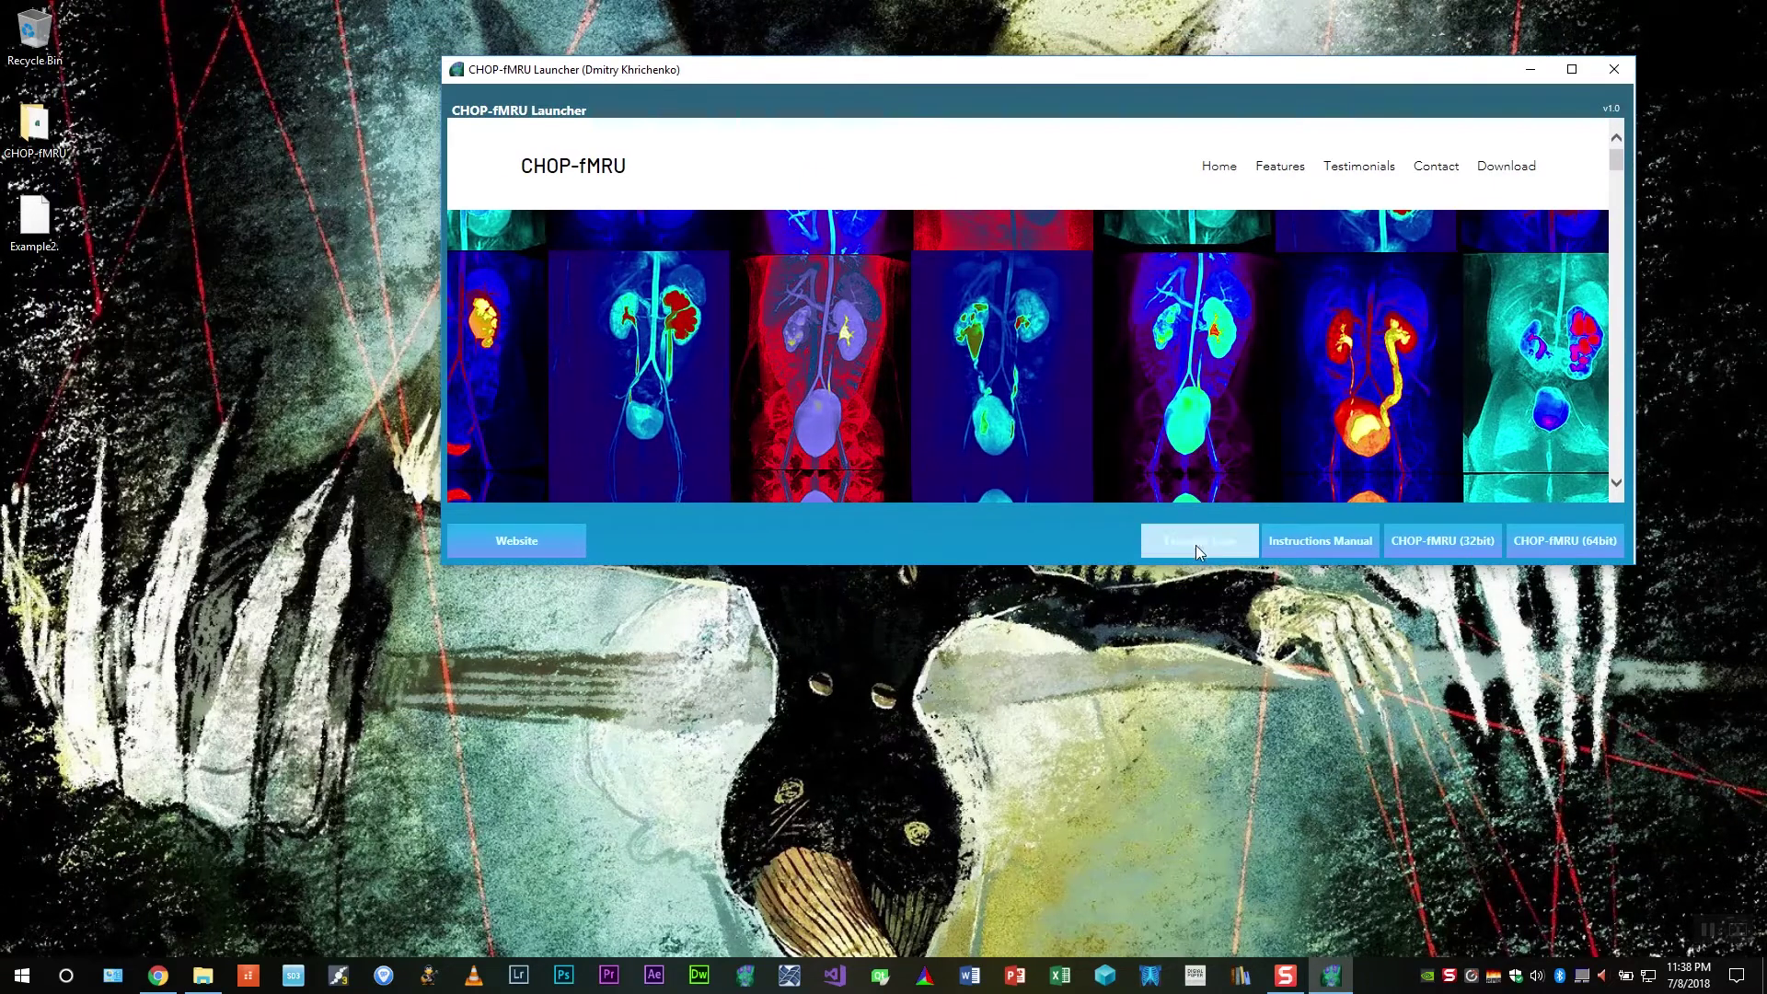
Launch the 64-bit version of CHOP-fMRU and move the MRU Analysis window to the middle of the desktop
click(35, 219)
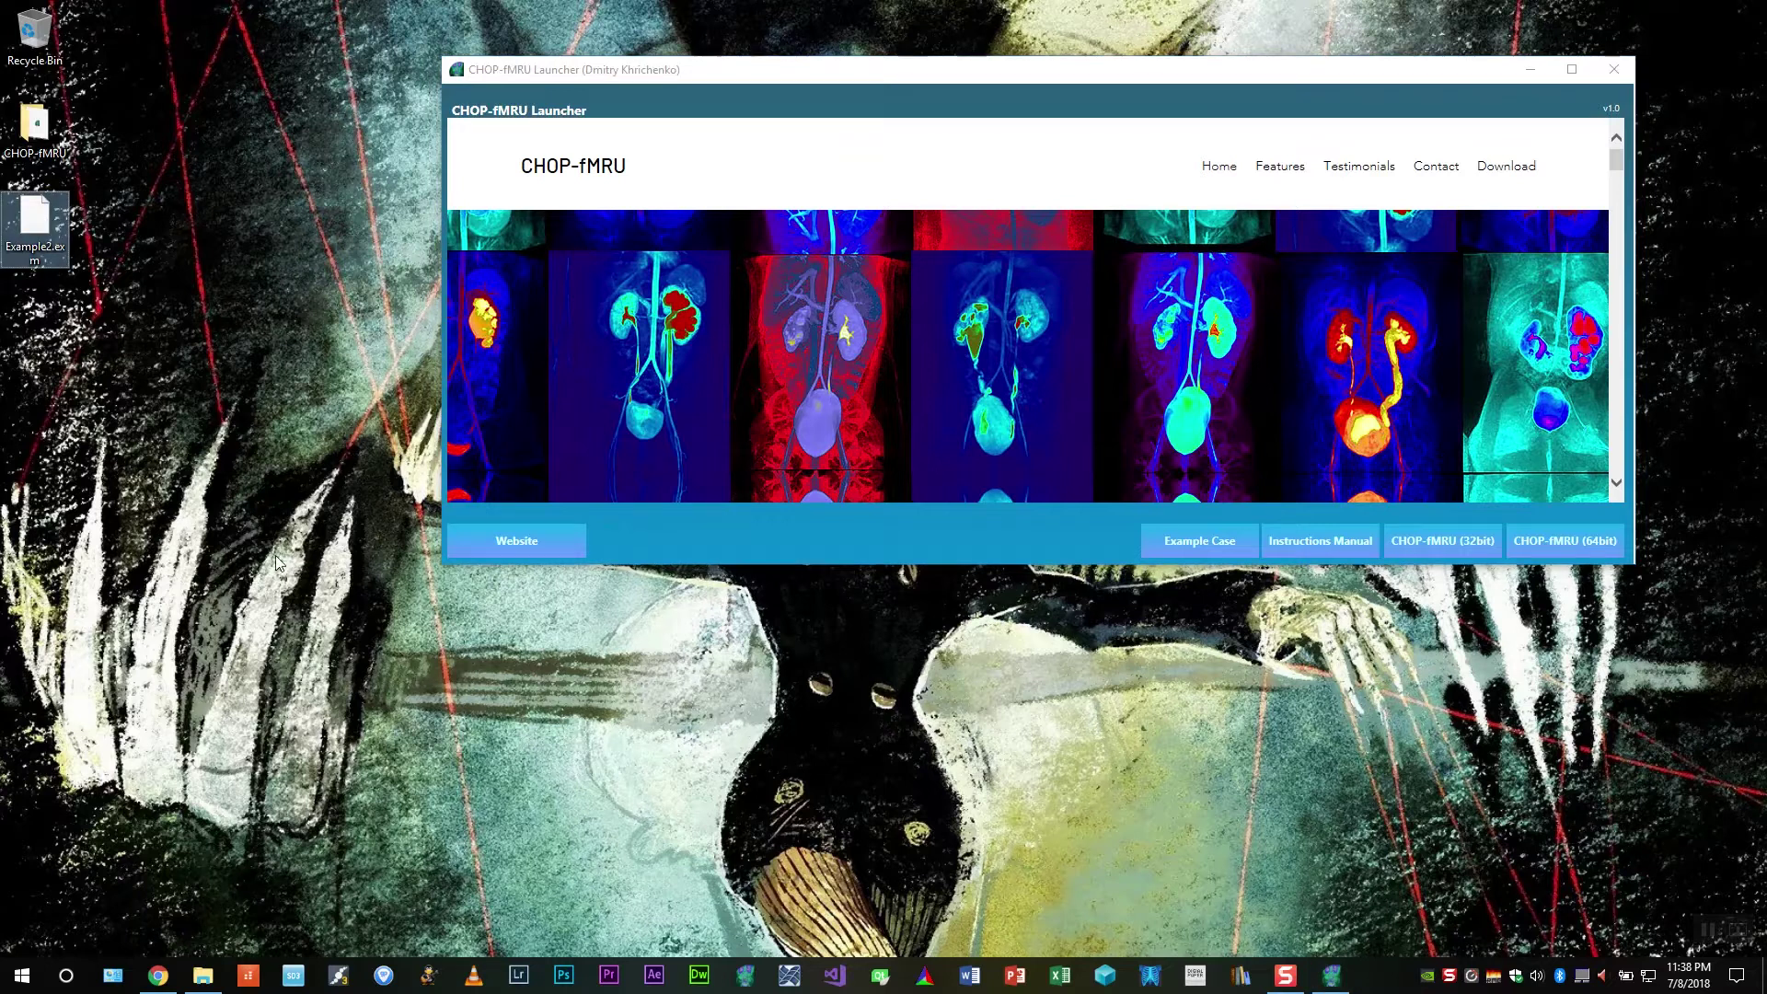
click(1569, 540)
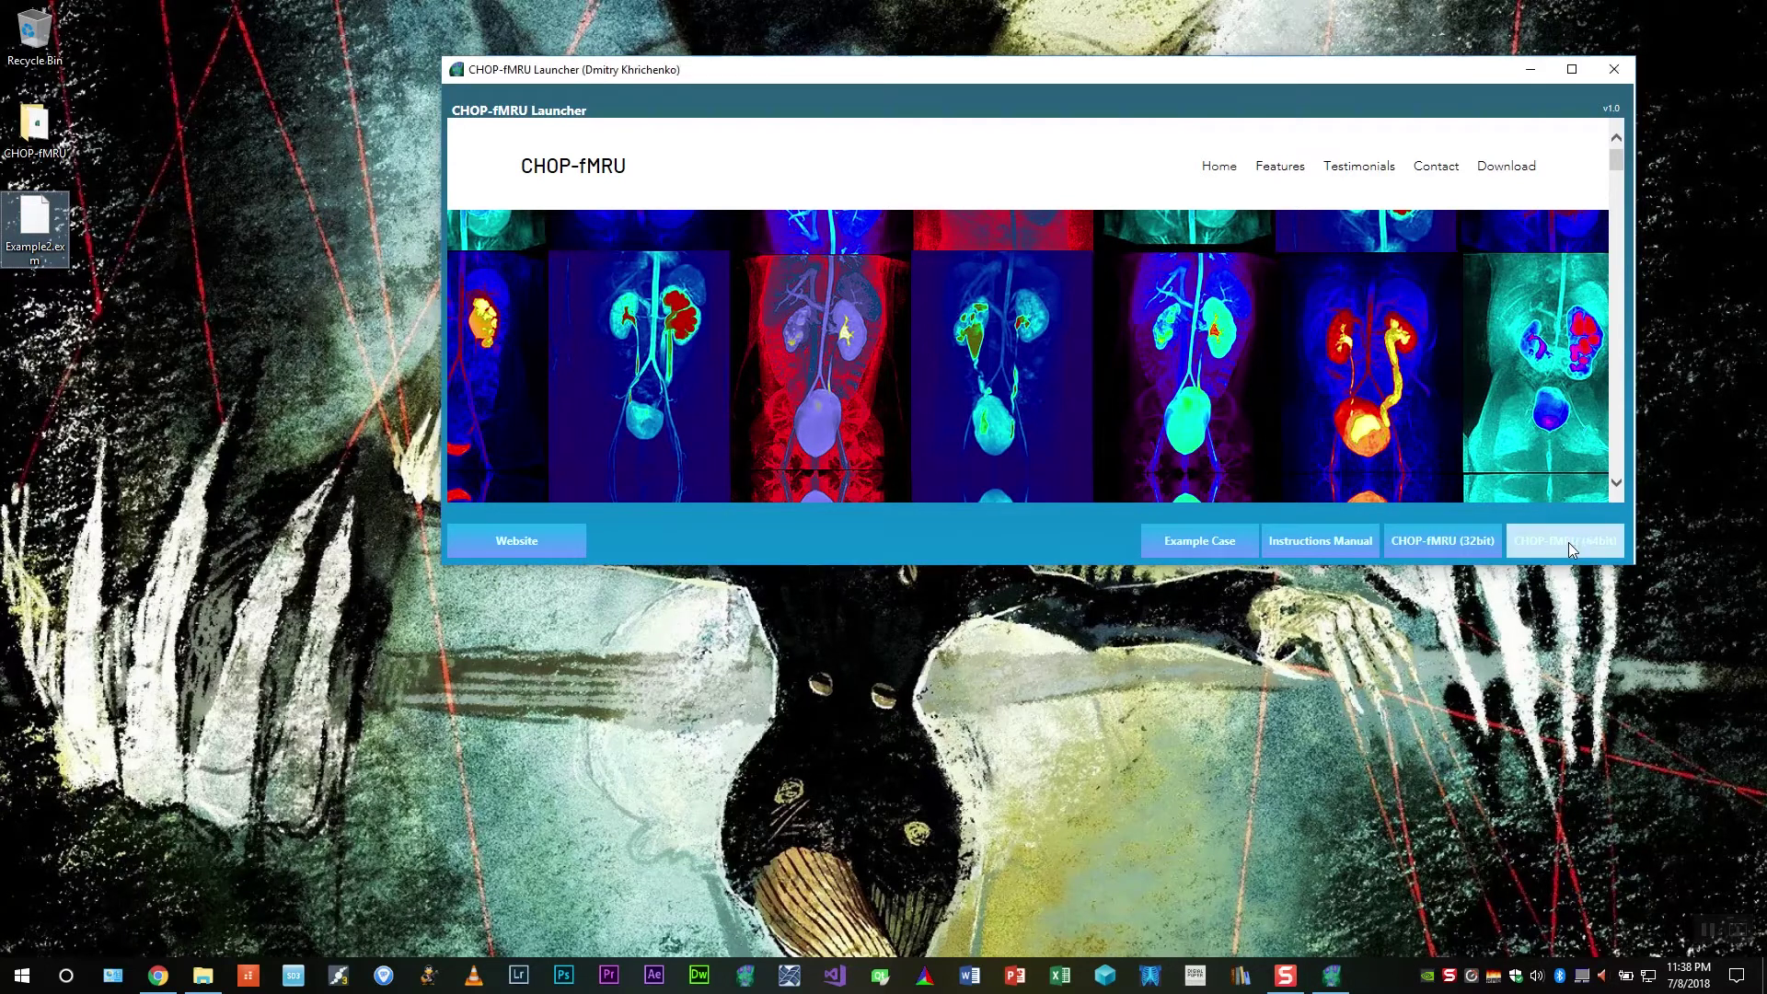
click(973, 429)
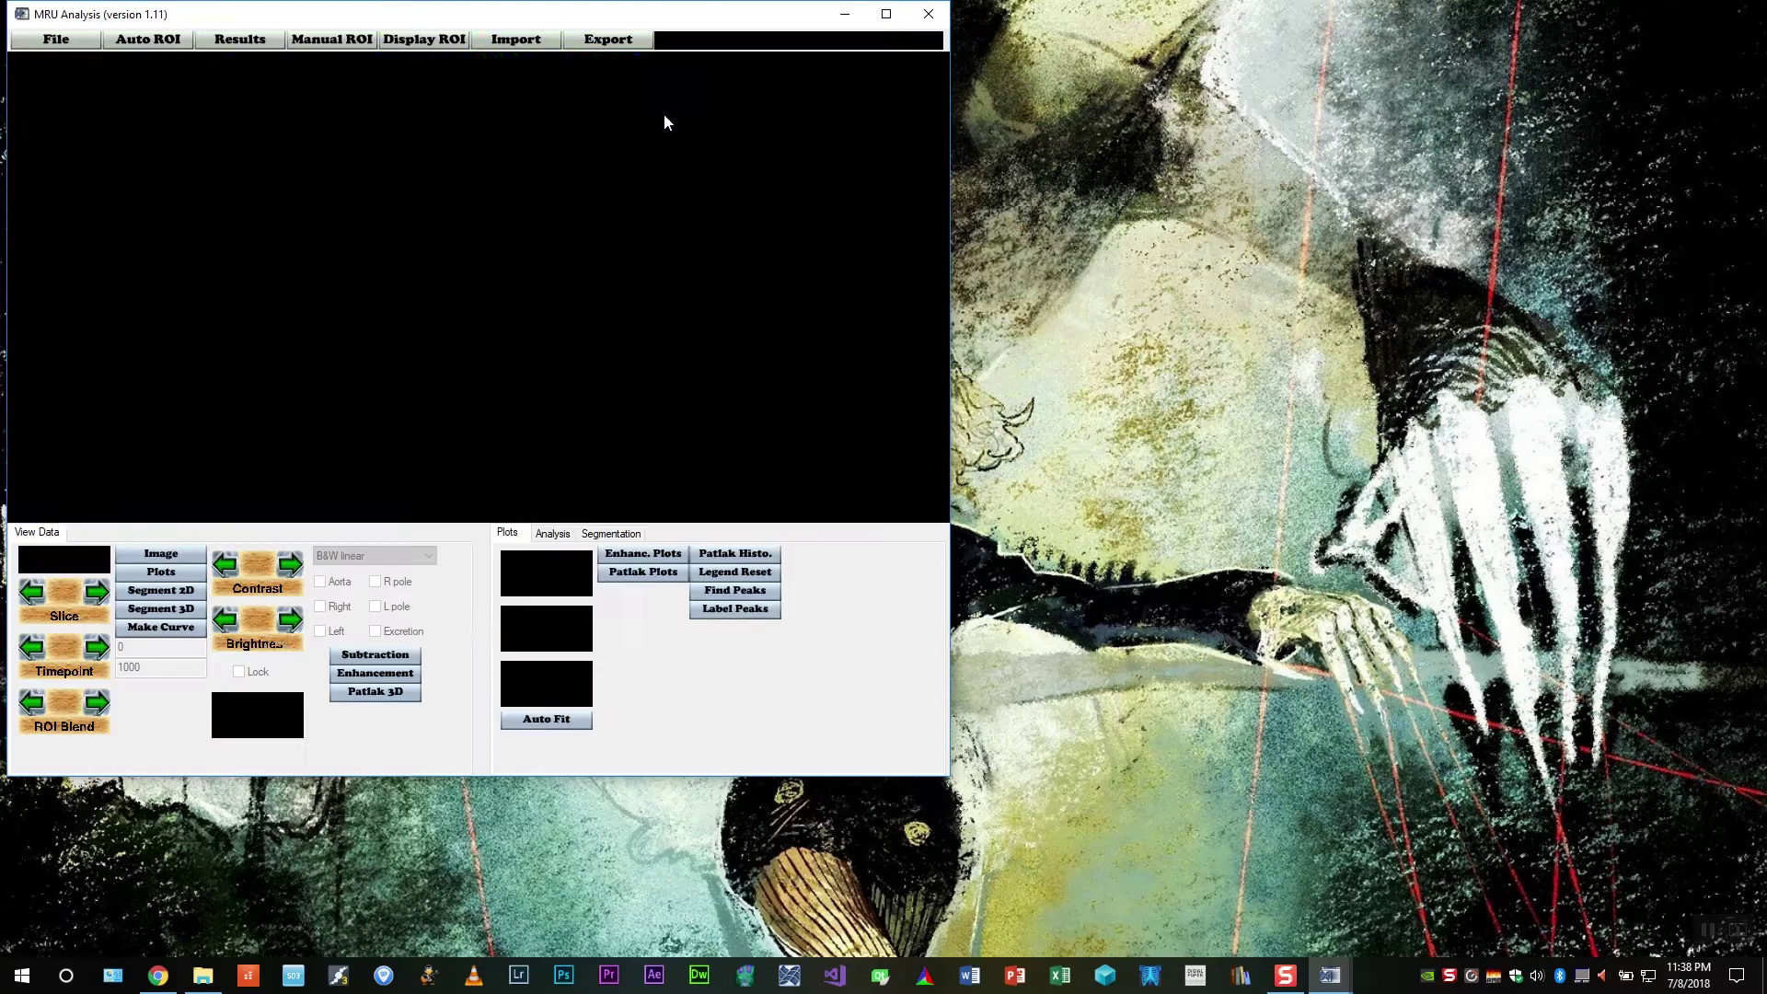
drag(405, 19, 922, 80)
Load the example case Example2.exm from the Desktop
click(573, 101)
click(616, 165)
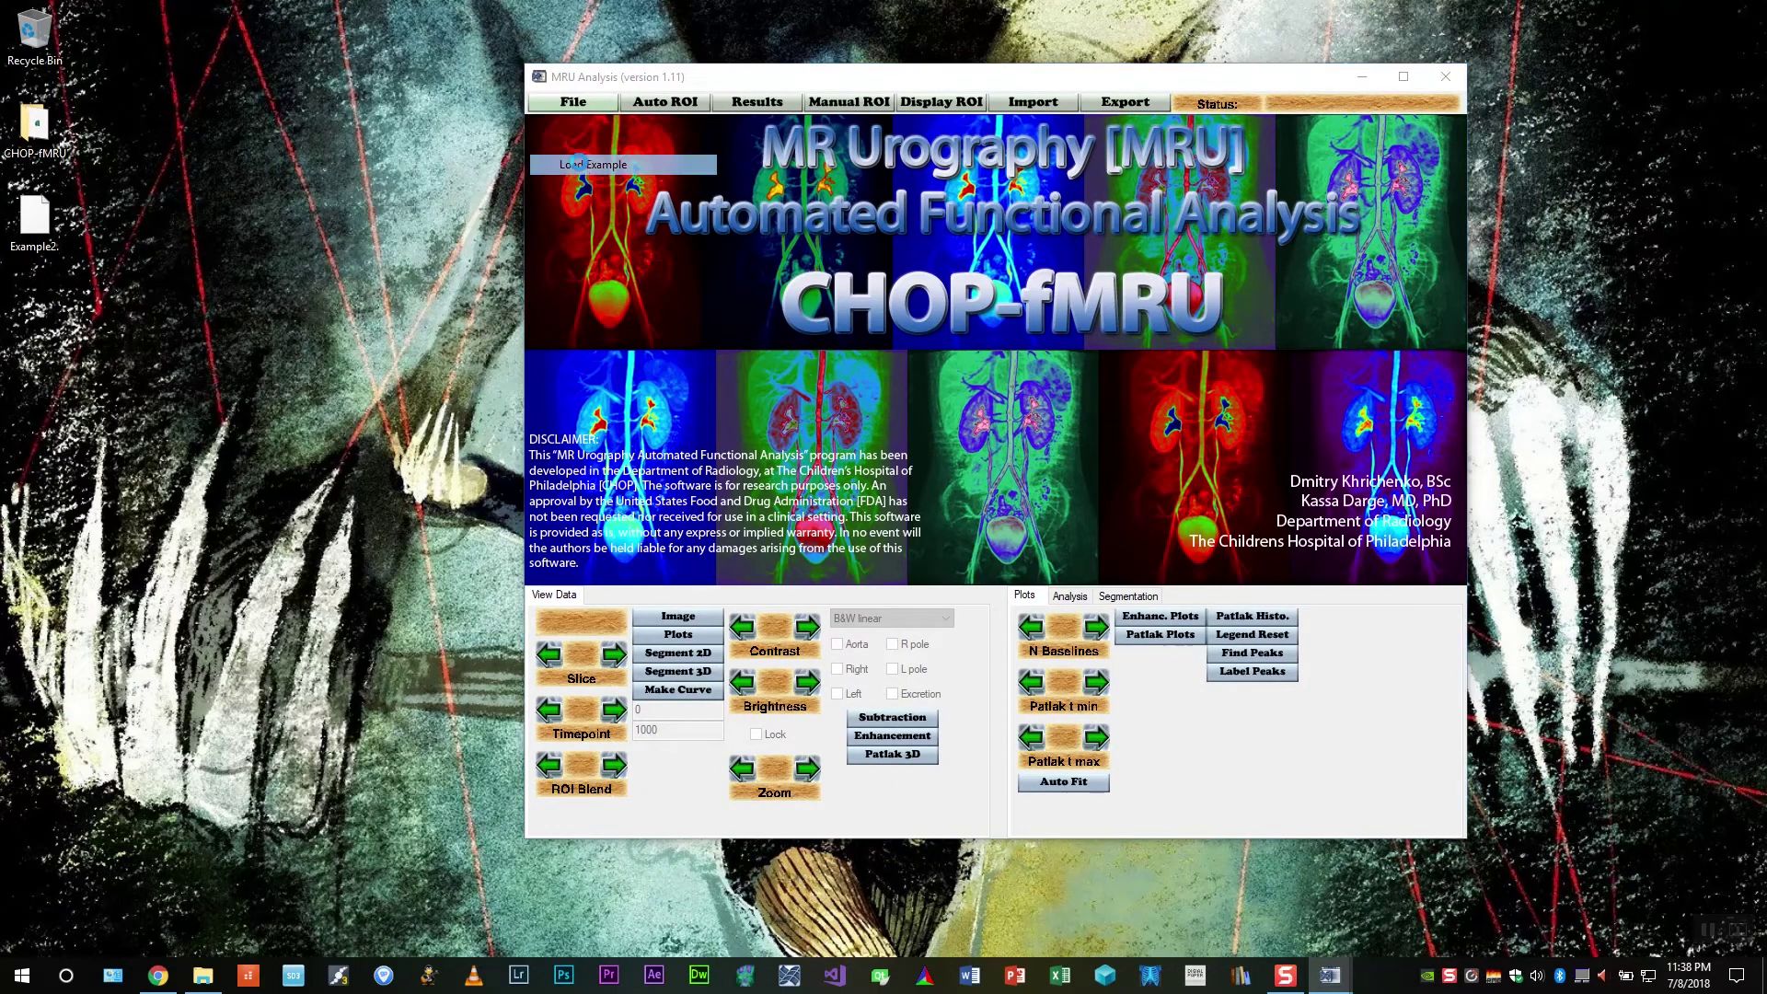
click(1204, 366)
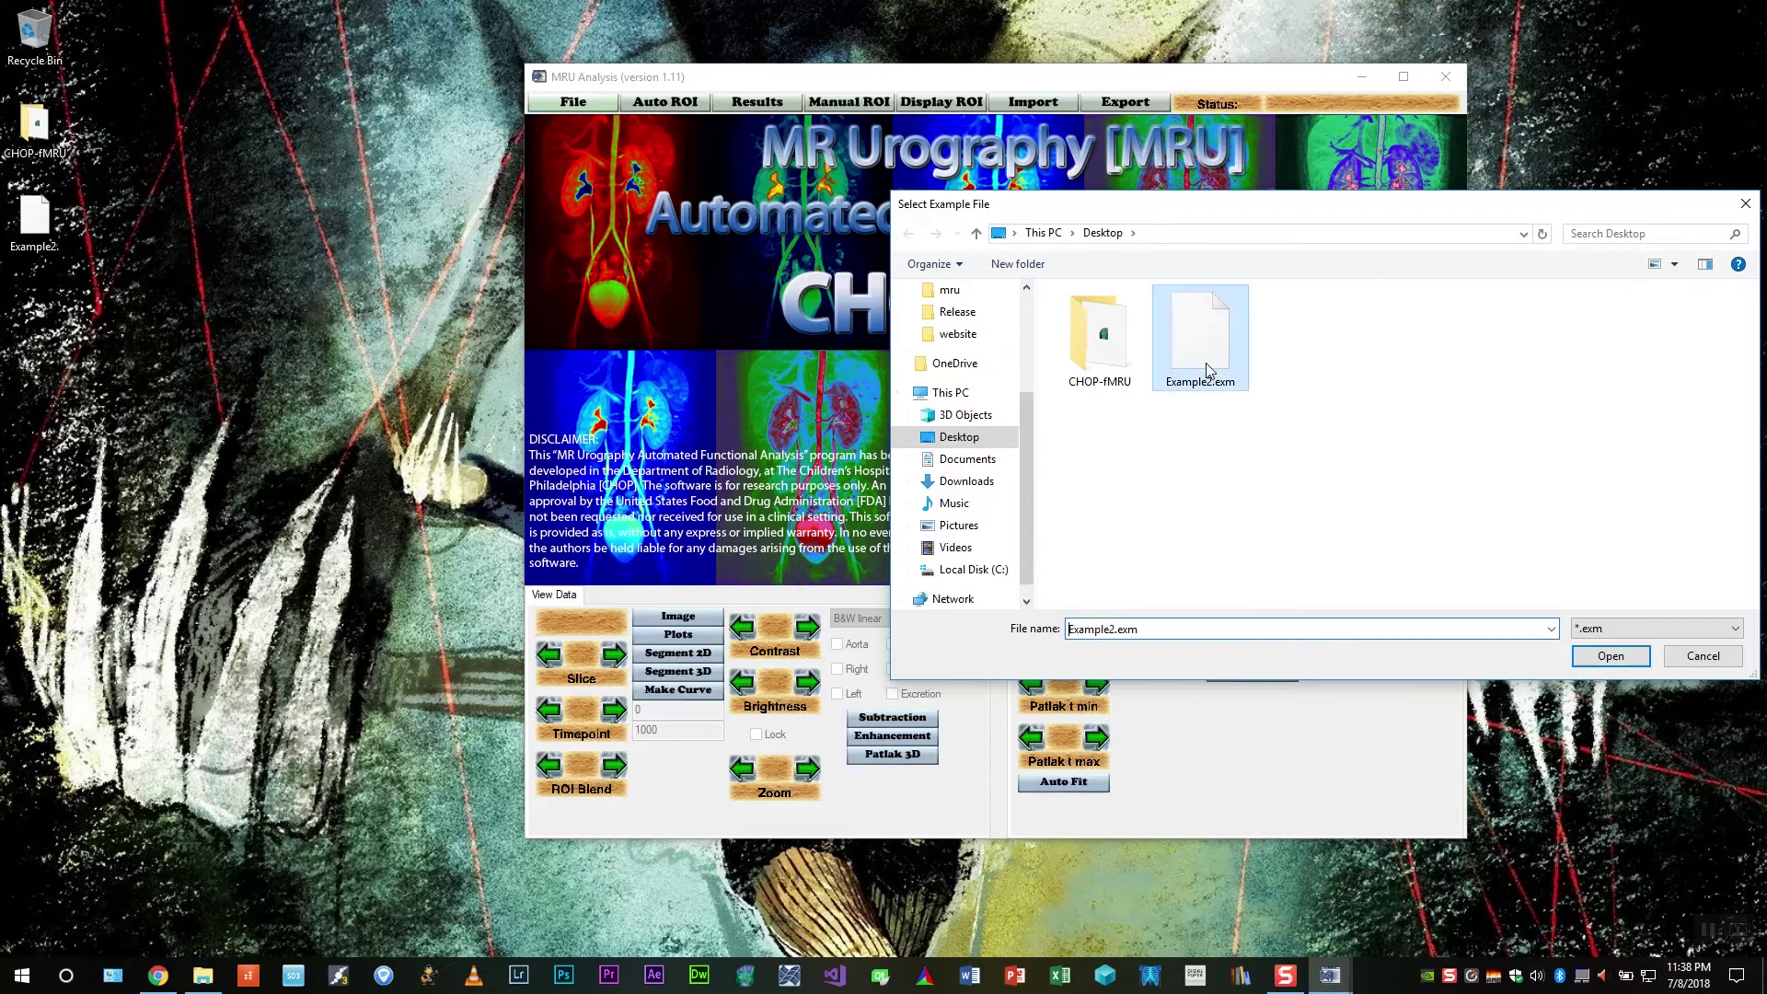
click(1611, 655)
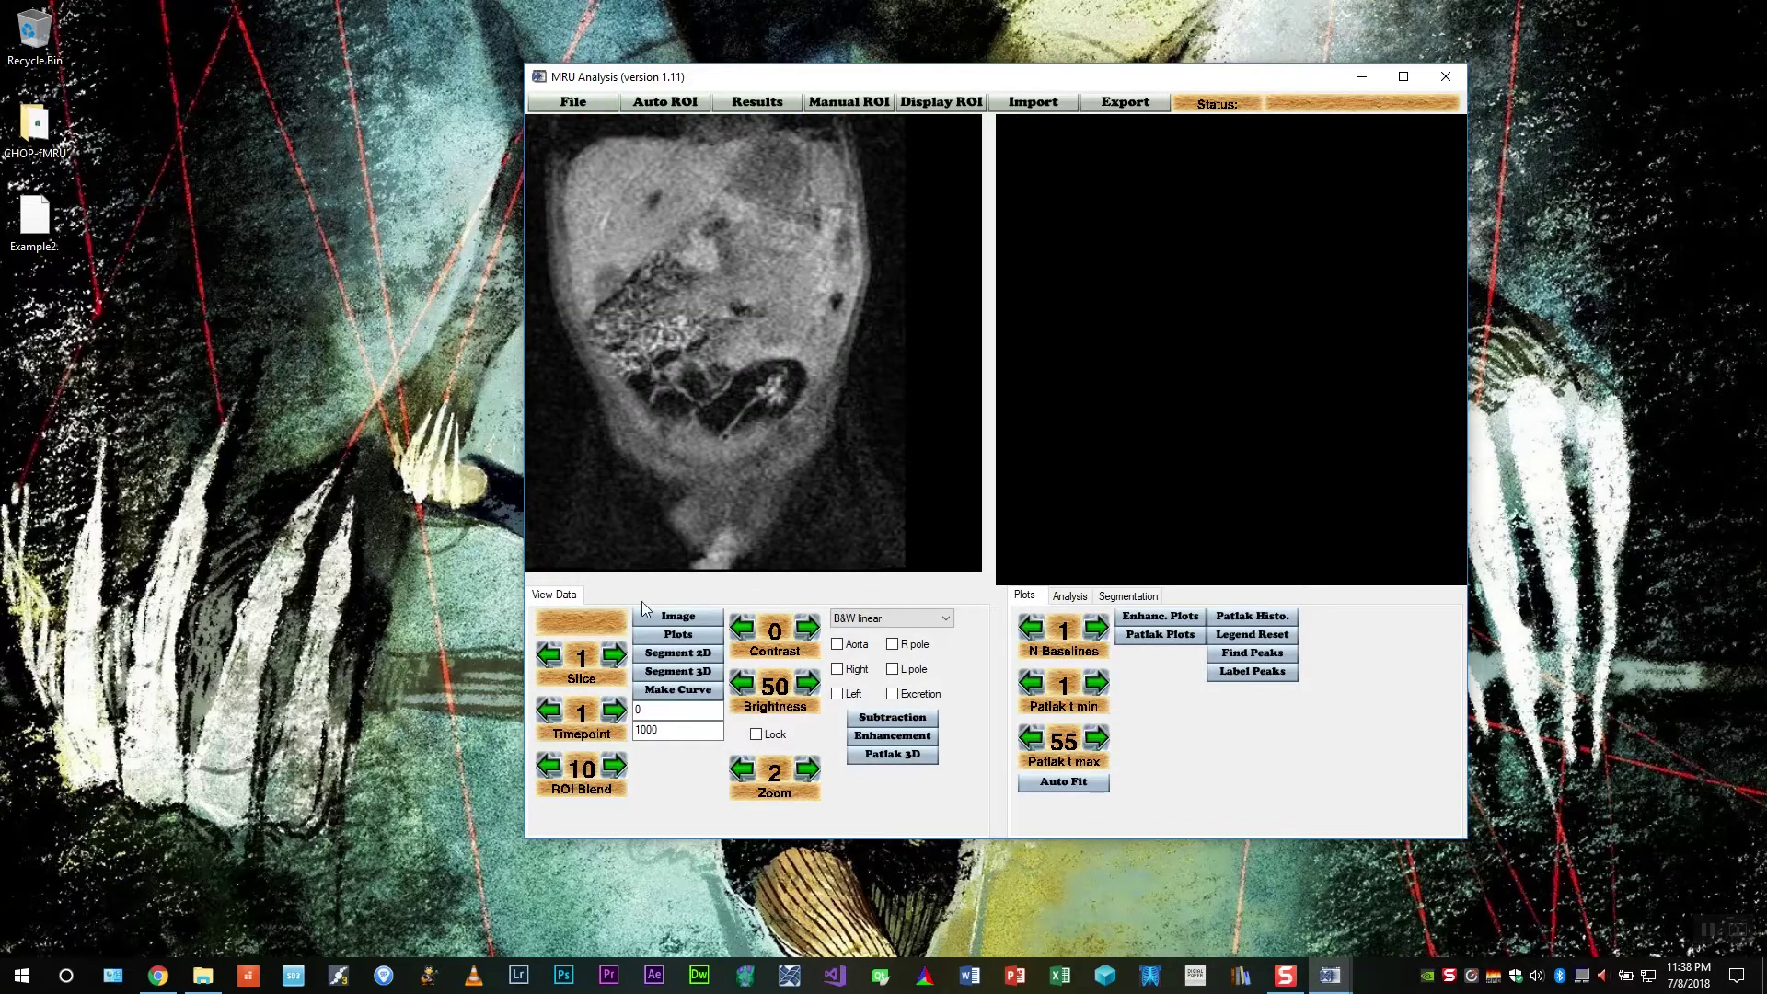
Page through the slices at timepoint 1 past slice 22, and go back to slice 18
click(611, 654)
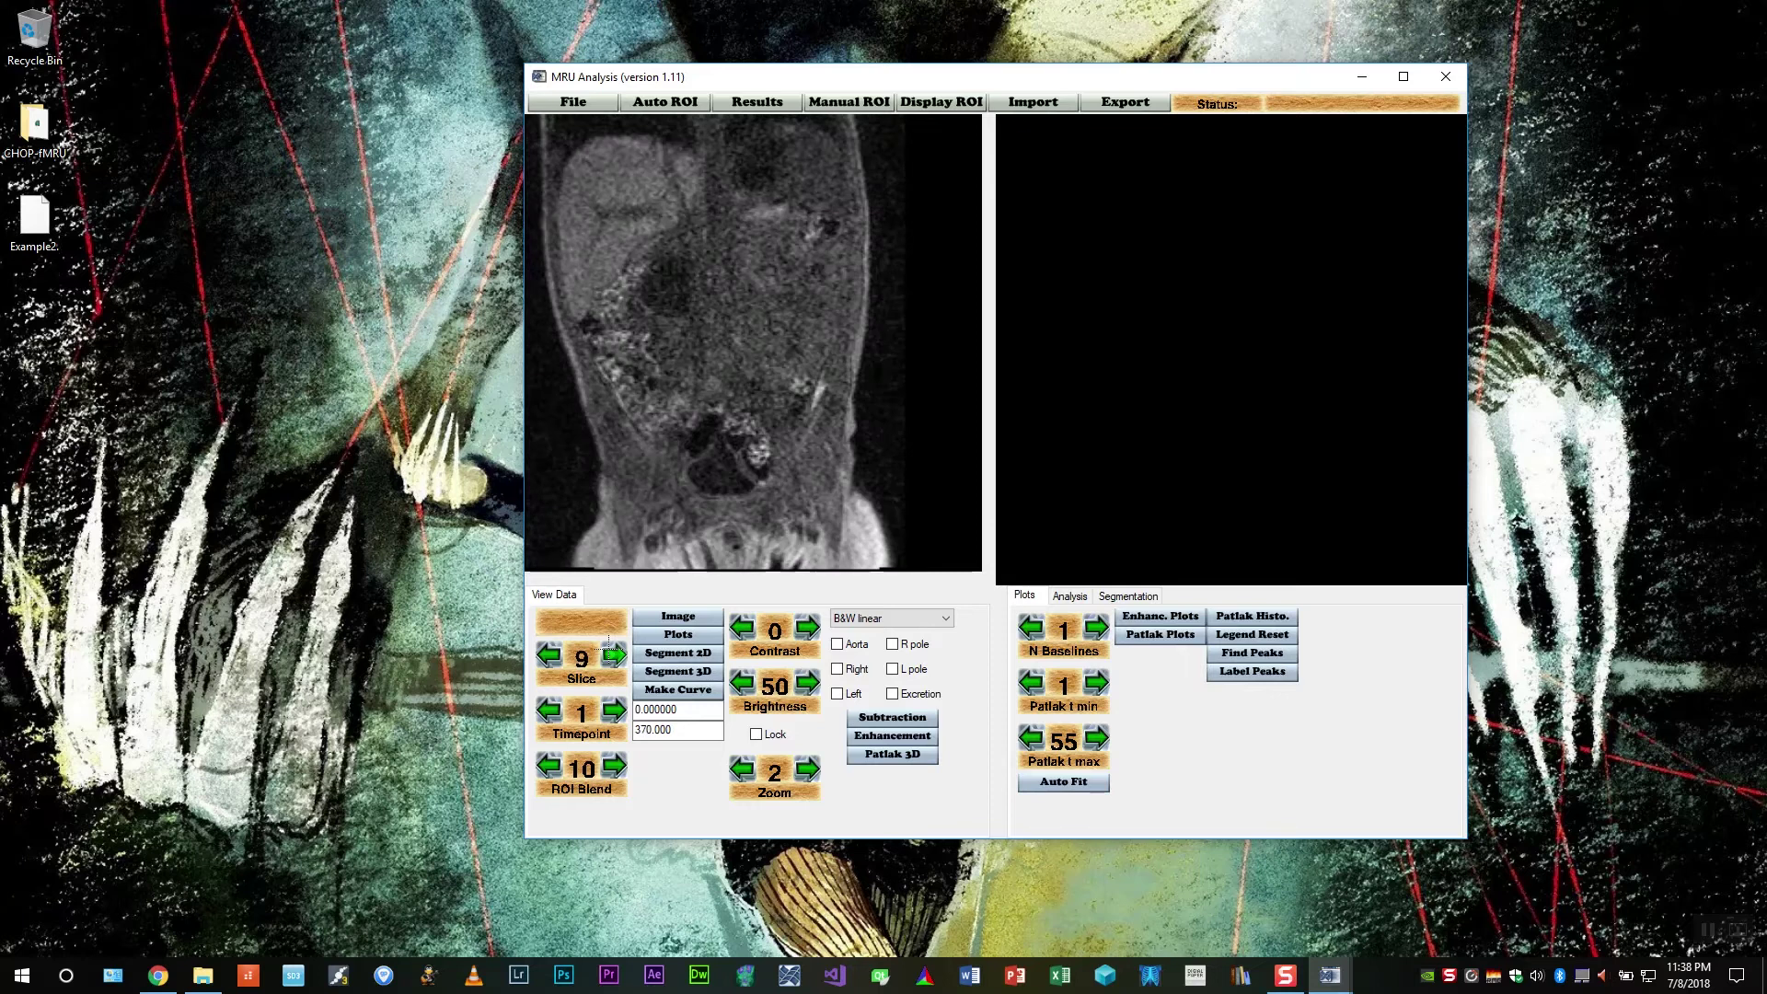
click(548, 655)
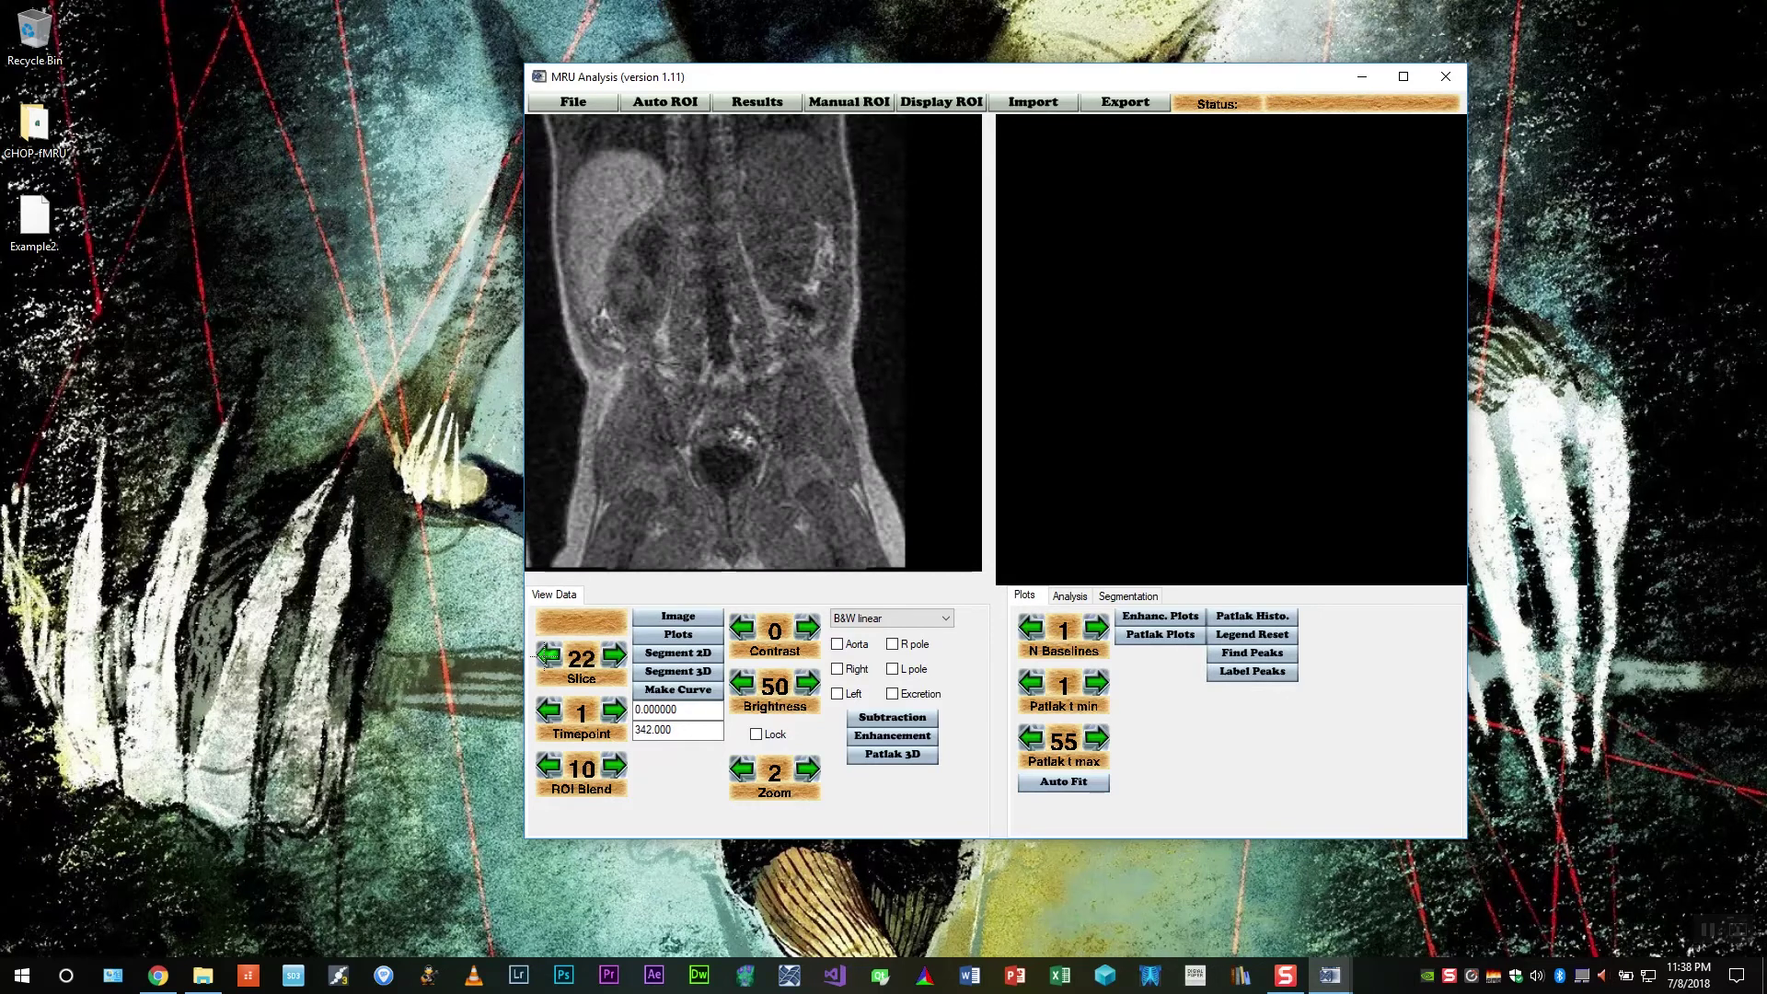
click(548, 655)
click(548, 655)
Run forward through the timepoints of slice 18 past timepoint 42 to examine the contrast enhancement
click(613, 711)
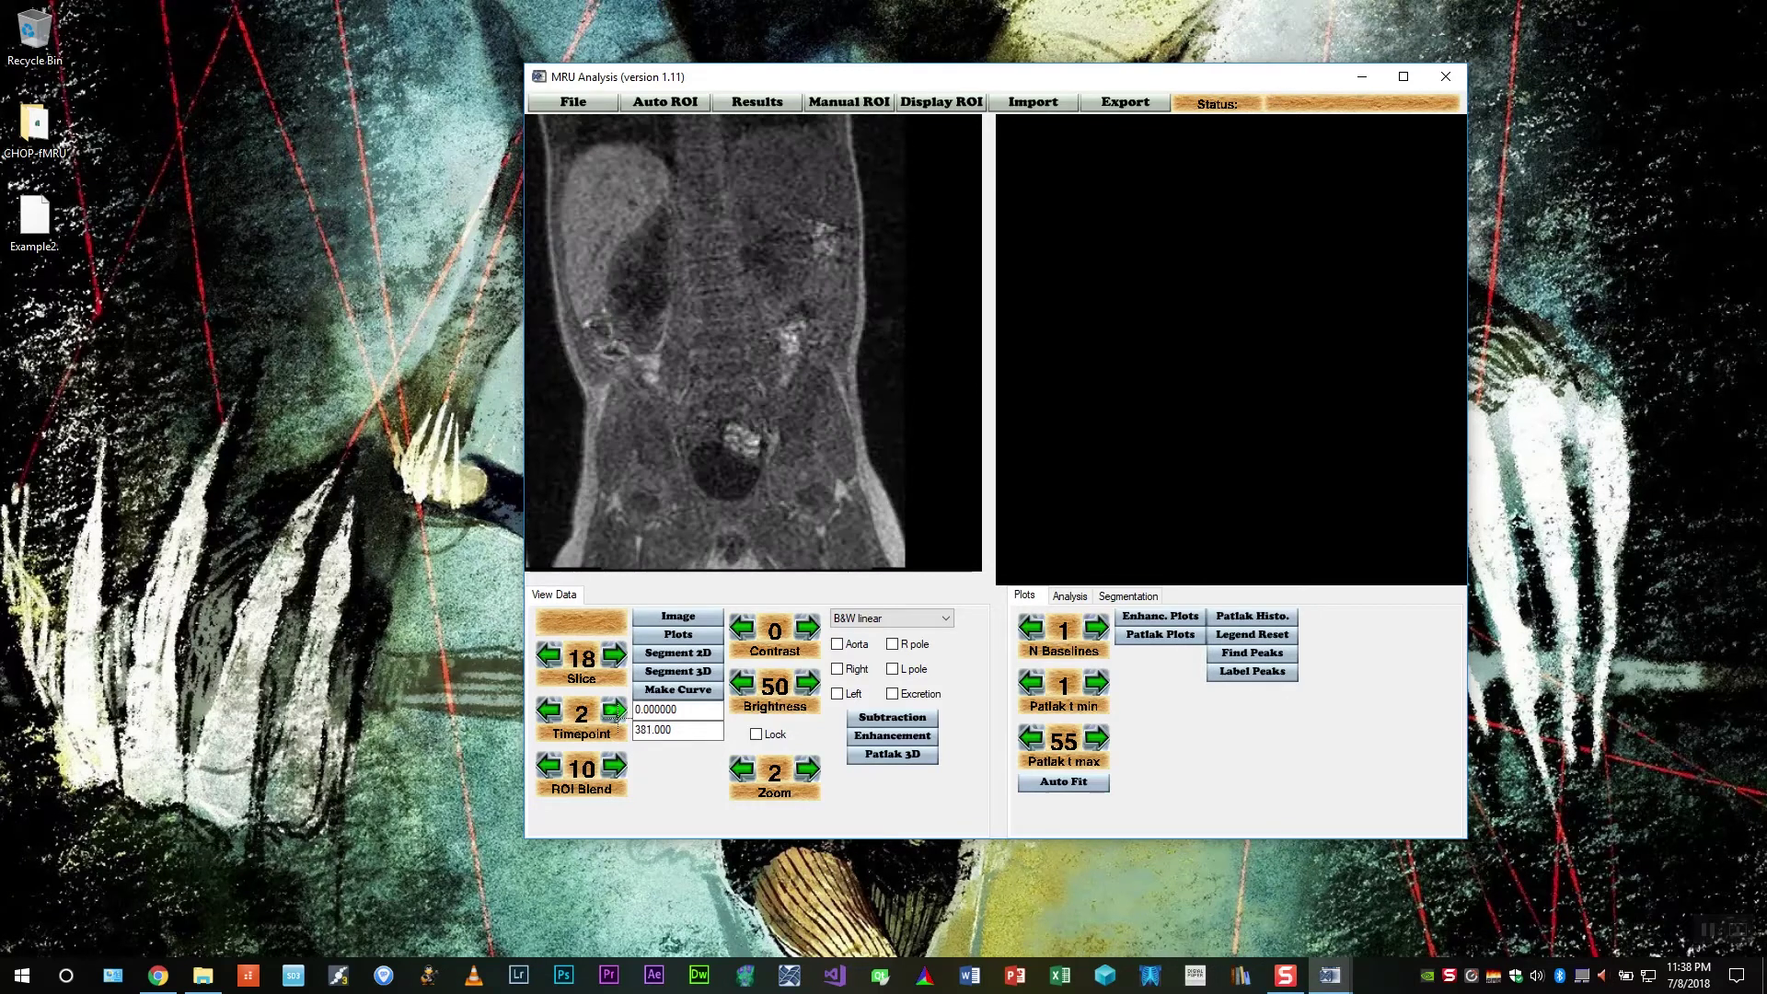
click(613, 711)
click(613, 710)
click(613, 710)
click(614, 711)
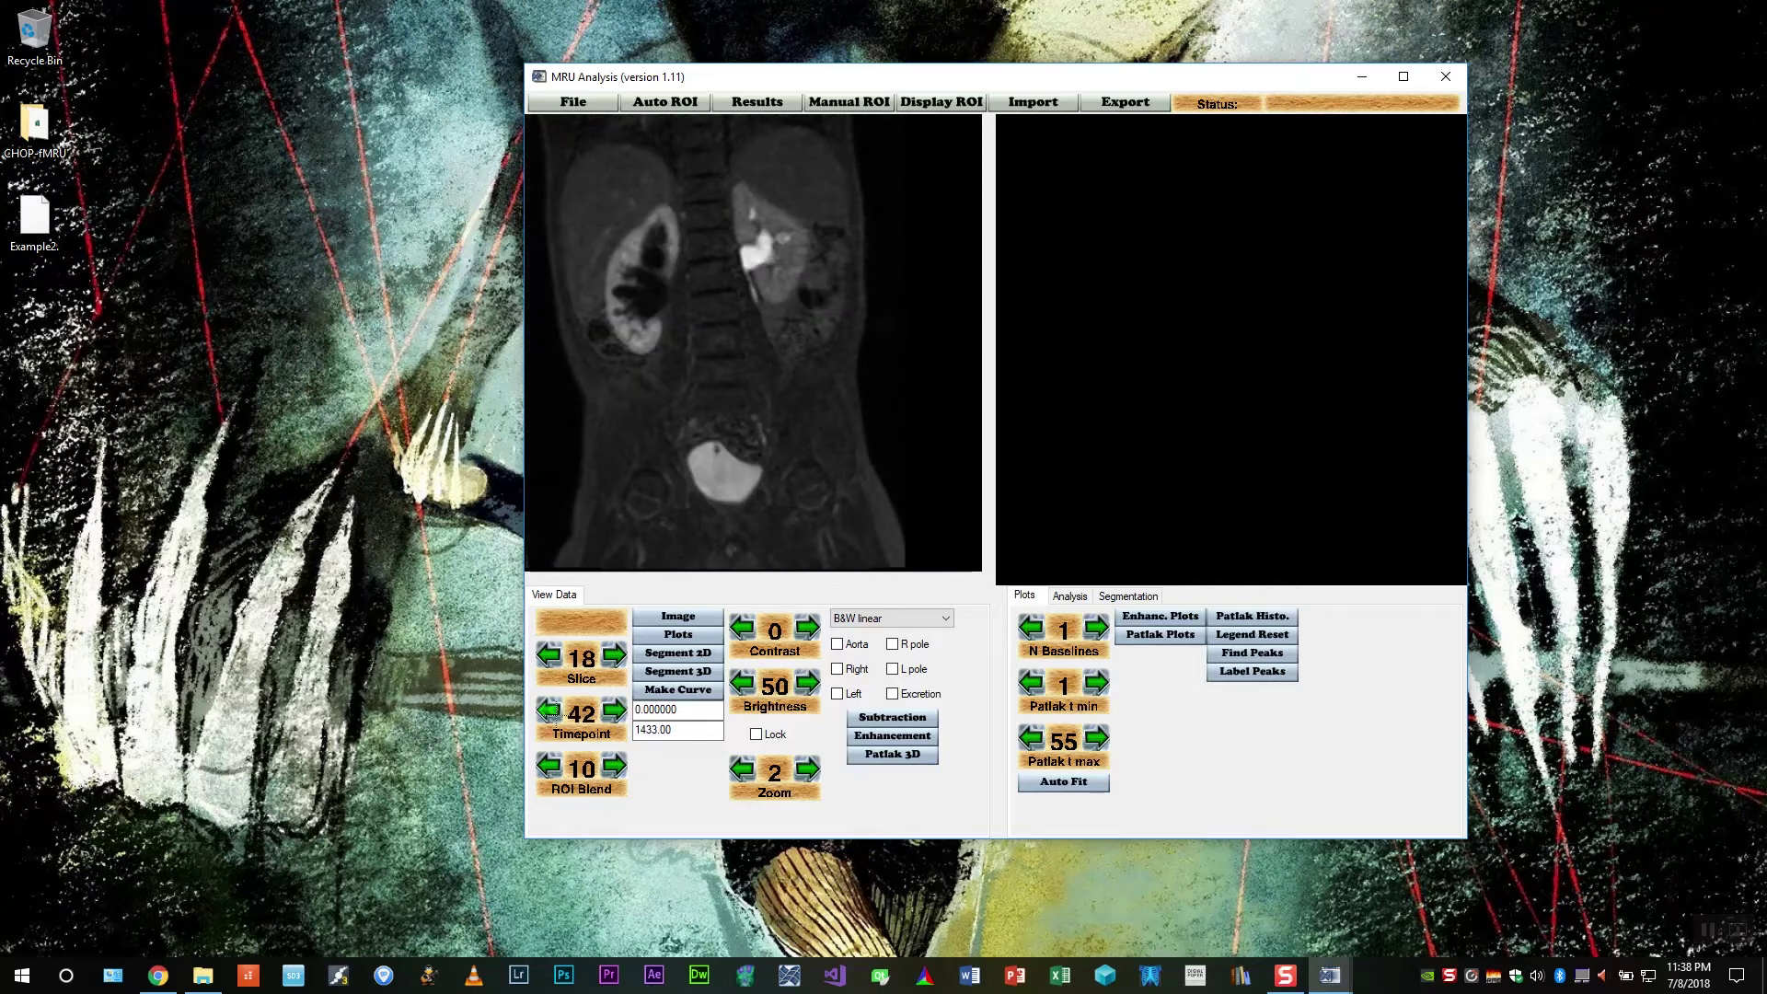
Rewind slice 18 to the early timepoints and advance to timepoint 15 to examine the kidneys
click(548, 711)
click(549, 712)
click(613, 710)
click(613, 711)
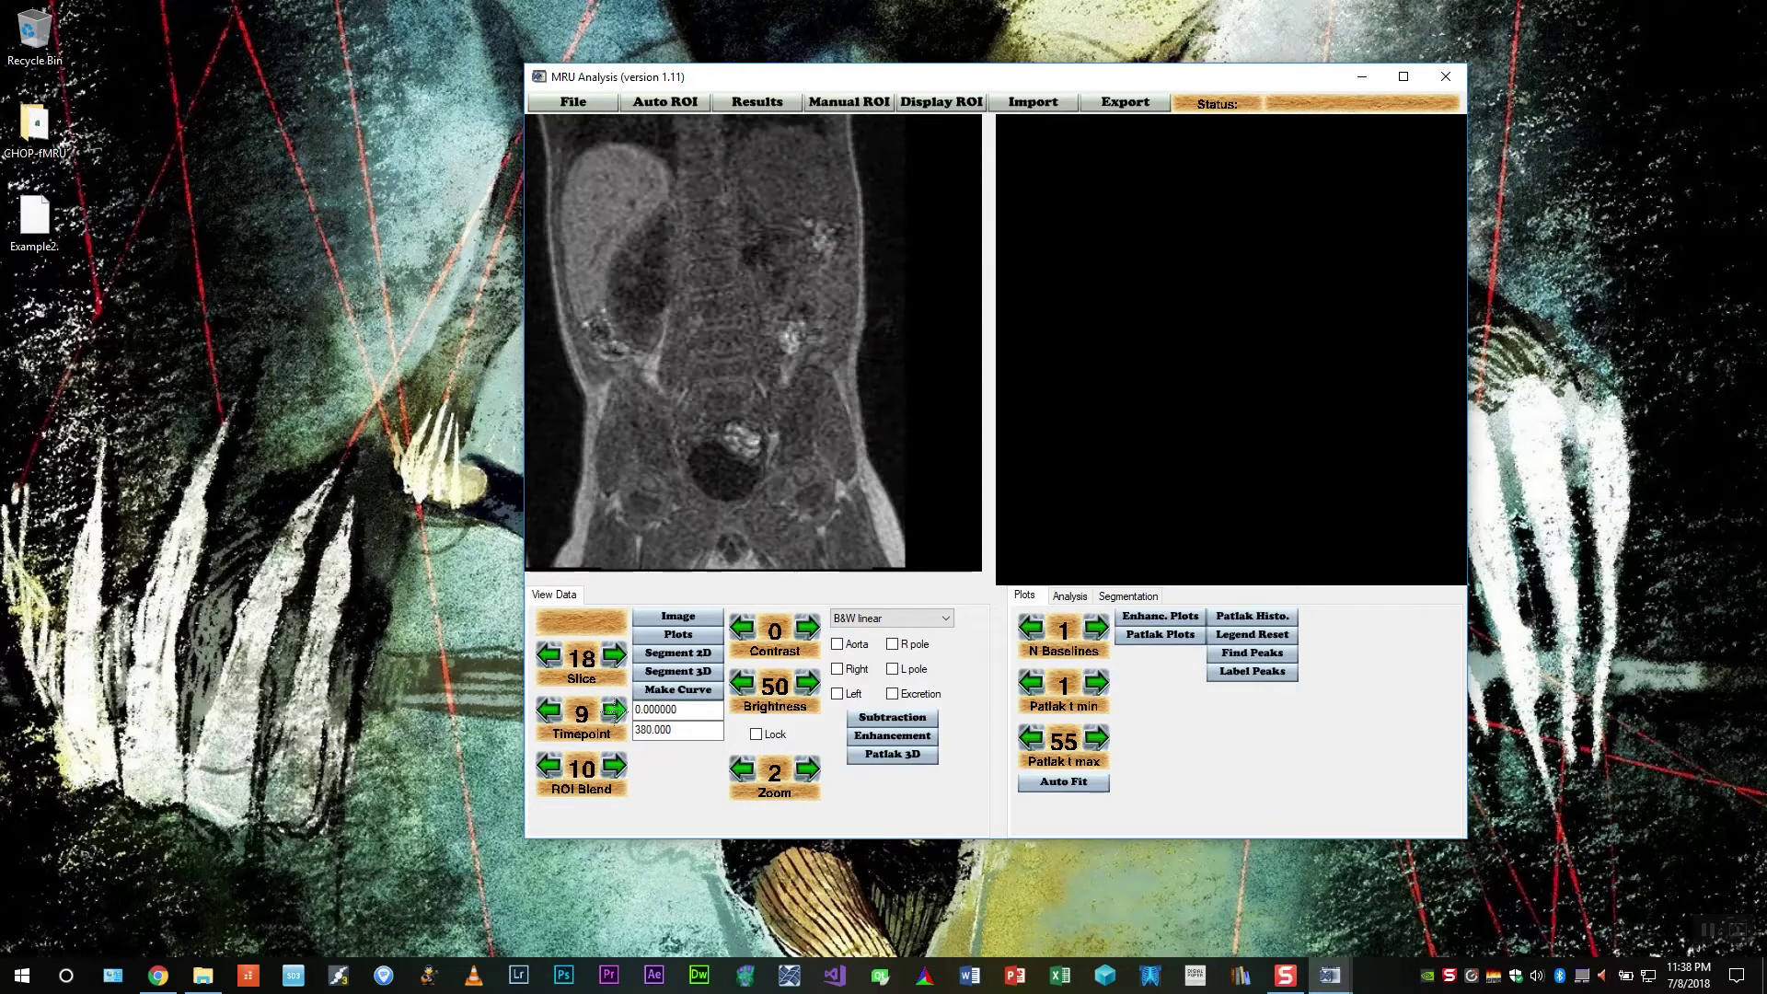
click(613, 711)
click(613, 711)
click(613, 711)
click(613, 710)
click(613, 710)
click(613, 710)
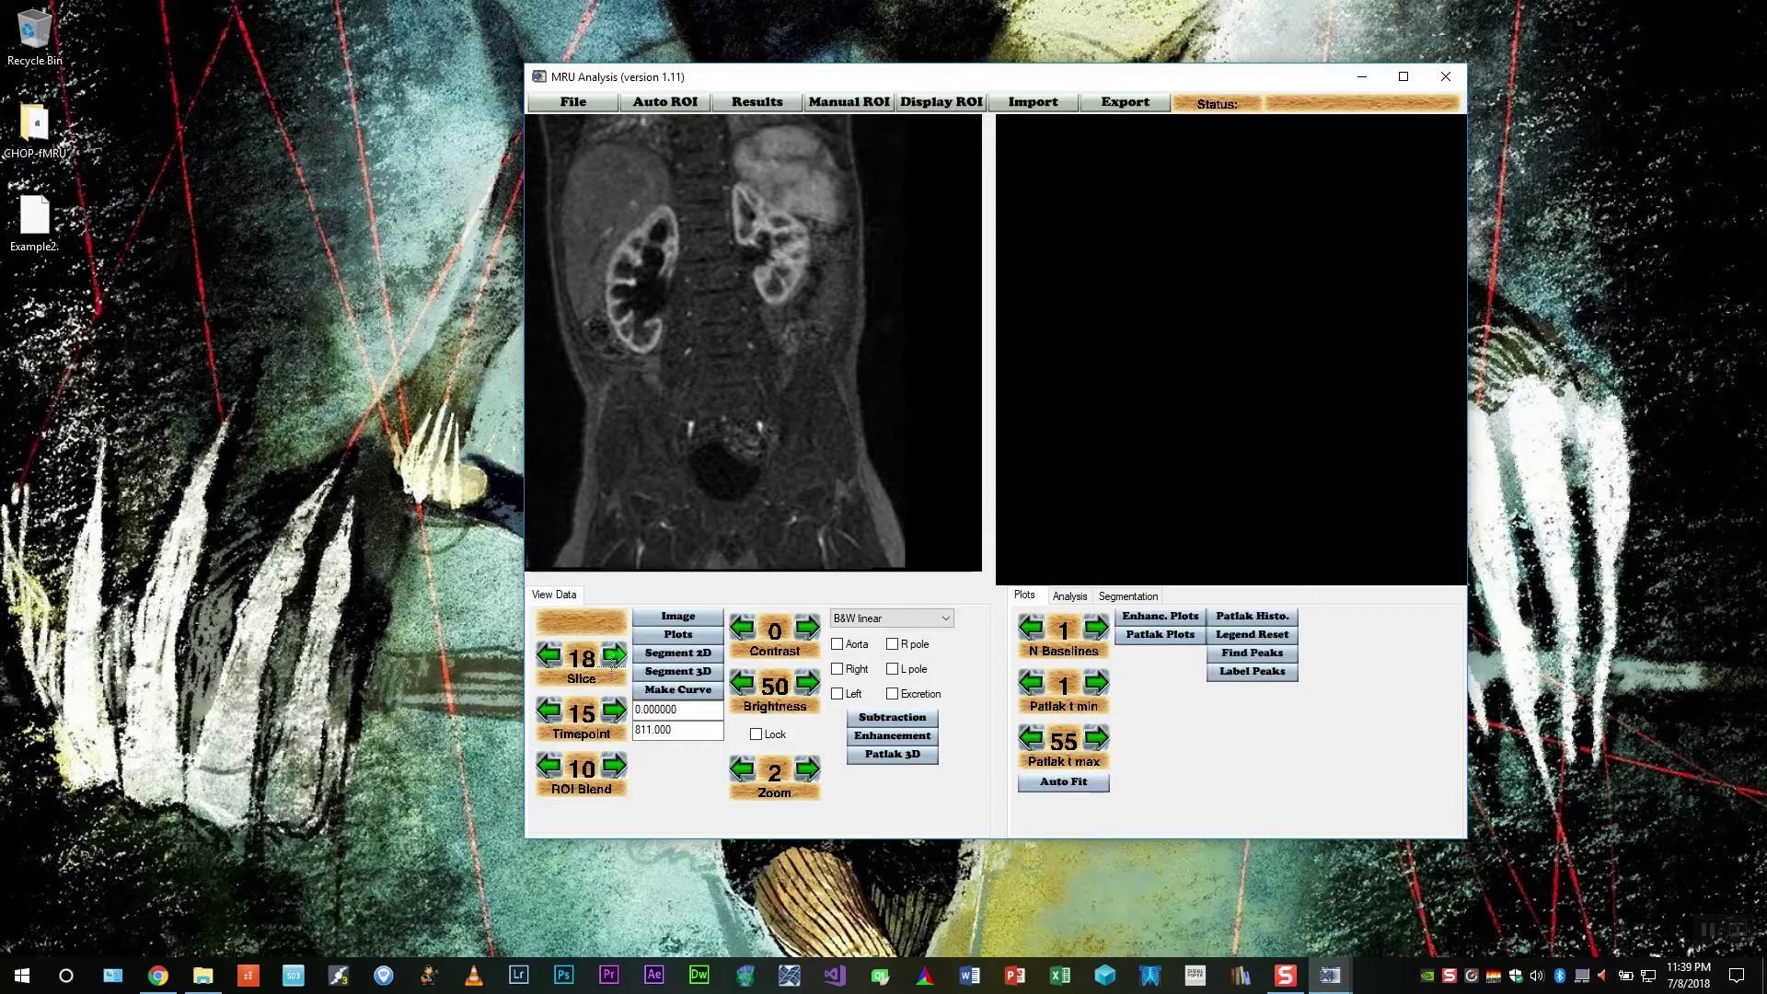
Advance from slice 18 past slice 27 at timepoint 15 to examine the kidneys
click(613, 654)
click(613, 654)
click(613, 654)
click(613, 654)
click(613, 654)
click(613, 655)
double_click(613, 655)
click(613, 655)
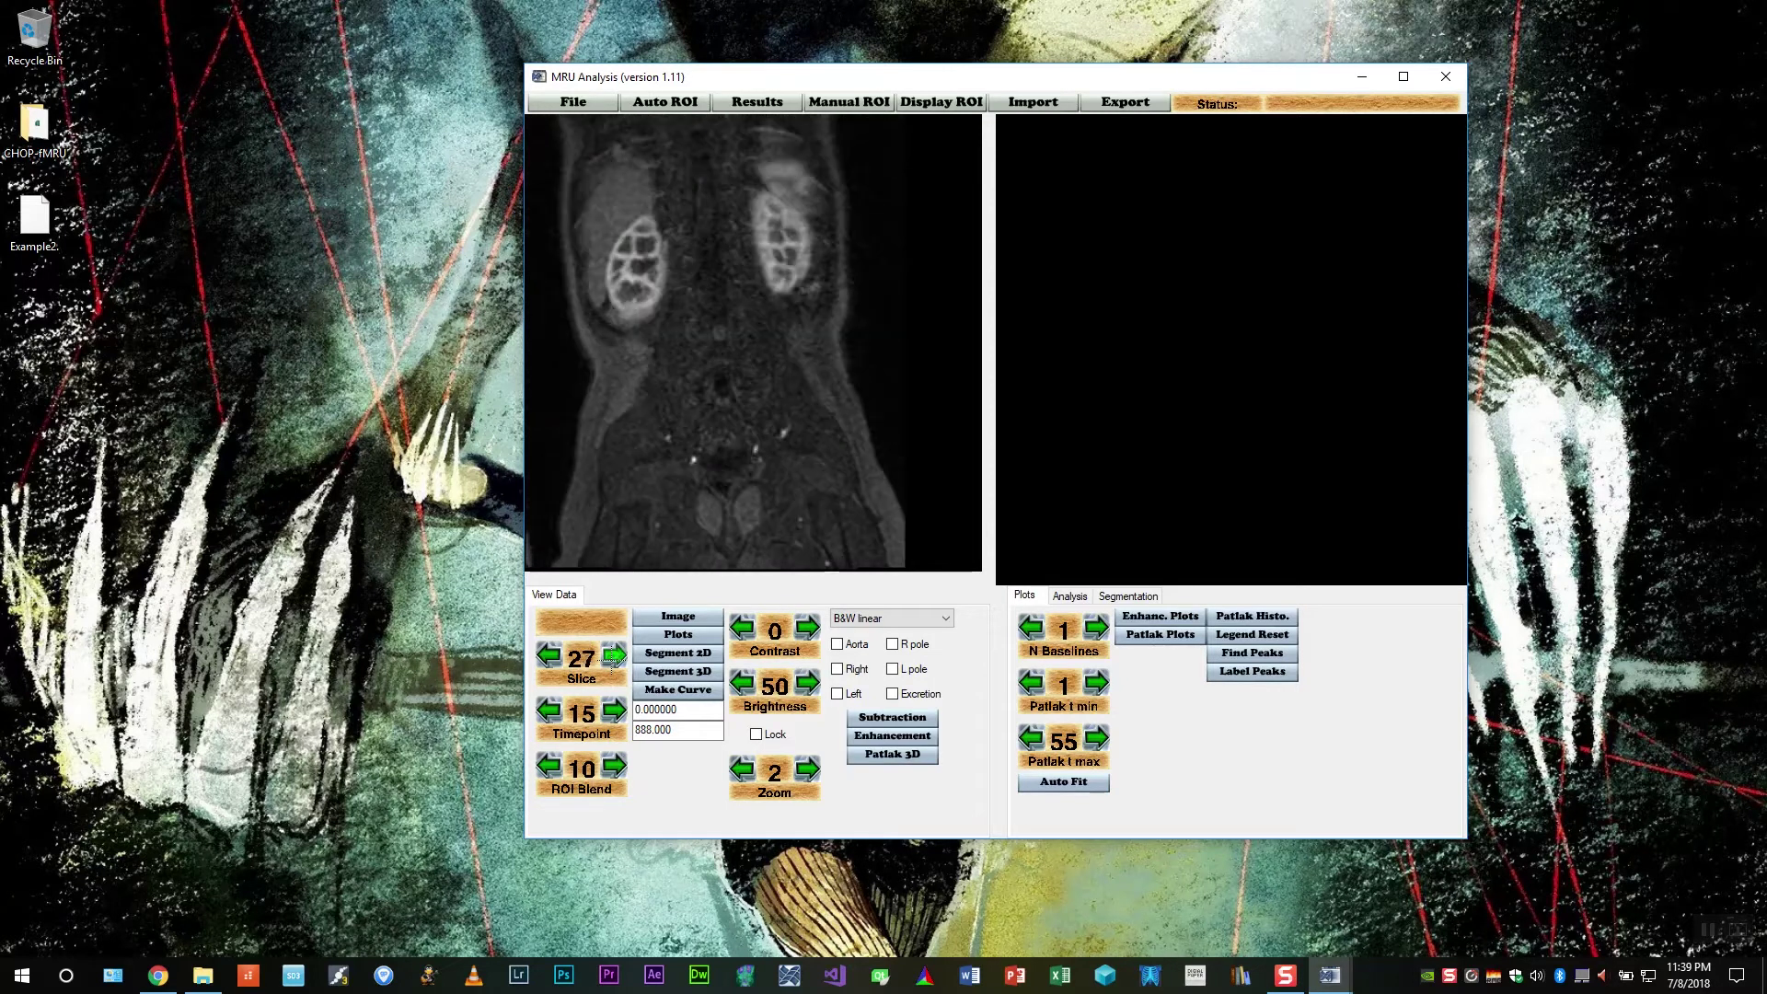
double_click(613, 654)
click(613, 654)
Go back to slice 9, where the aorta runs, and set the timepoint to 16
triple_click(546, 654)
triple_click(547, 654)
click(547, 655)
triple_click(547, 655)
click(547, 654)
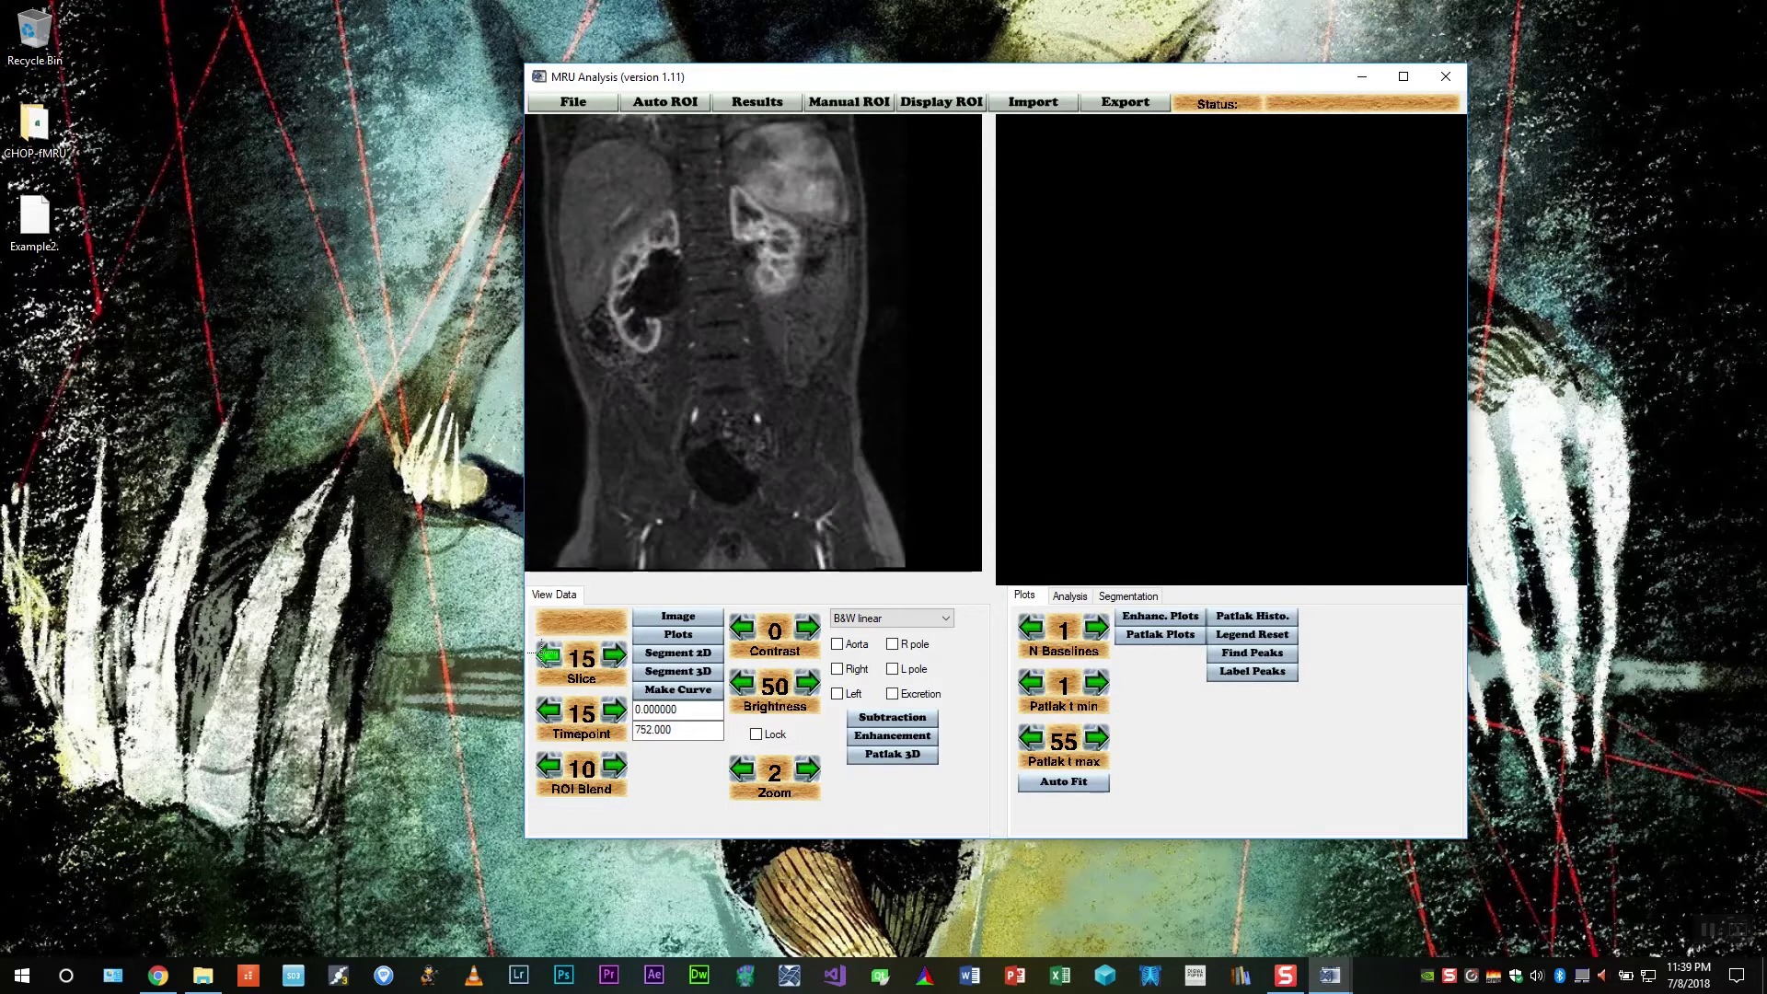
triple_click(547, 654)
triple_click(547, 654)
click(546, 655)
triple_click(547, 655)
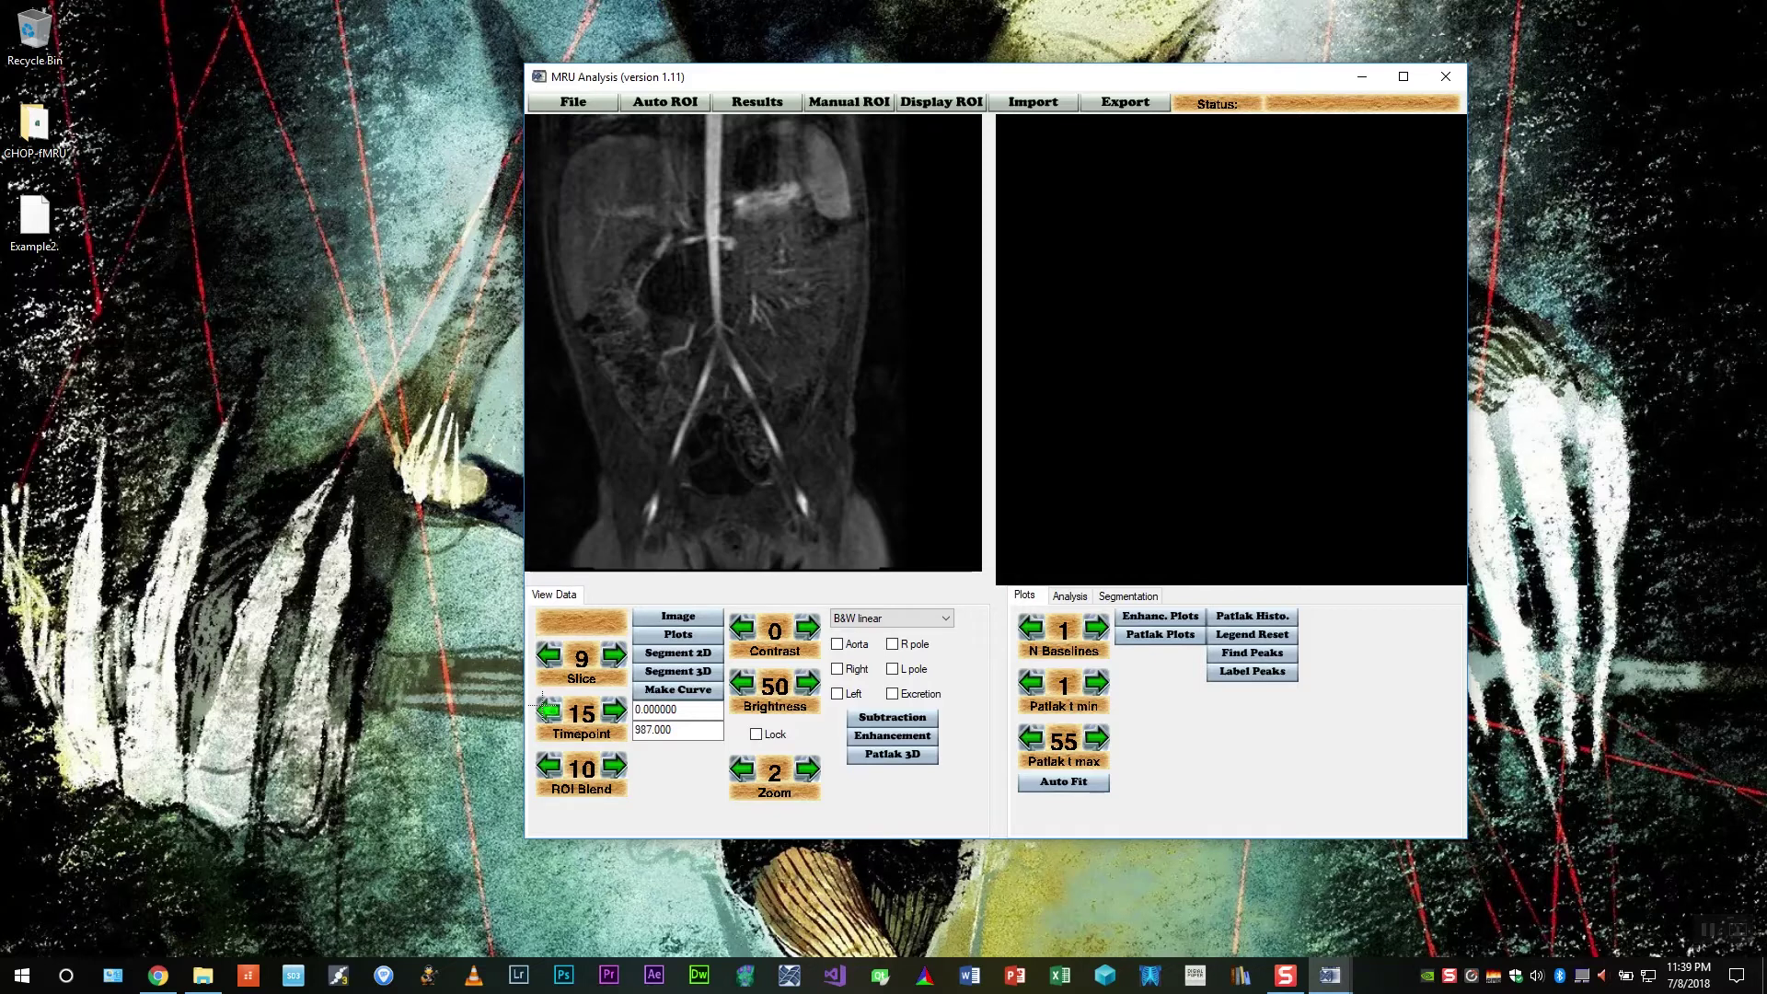
double_click(547, 710)
double_click(547, 710)
triple_click(612, 707)
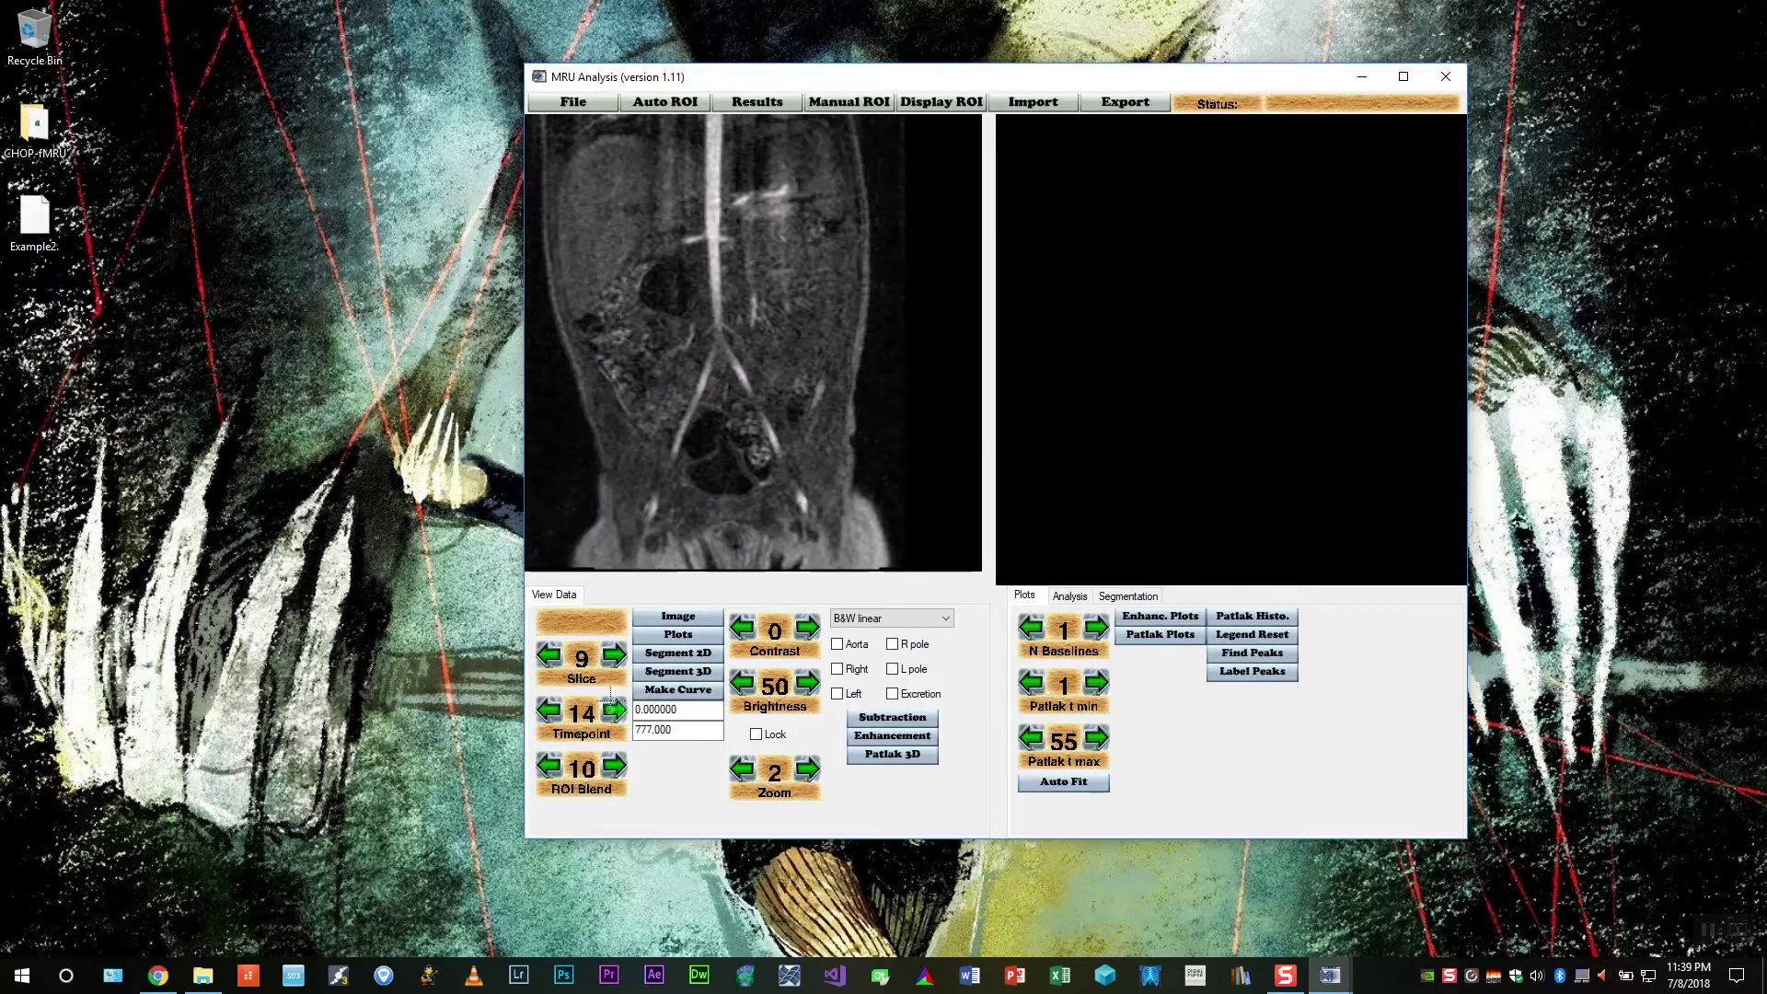
double_click(612, 707)
Start the automatic aorta ROI and outline the upper abdominal aorta with a polygon on the coronal projection
click(665, 101)
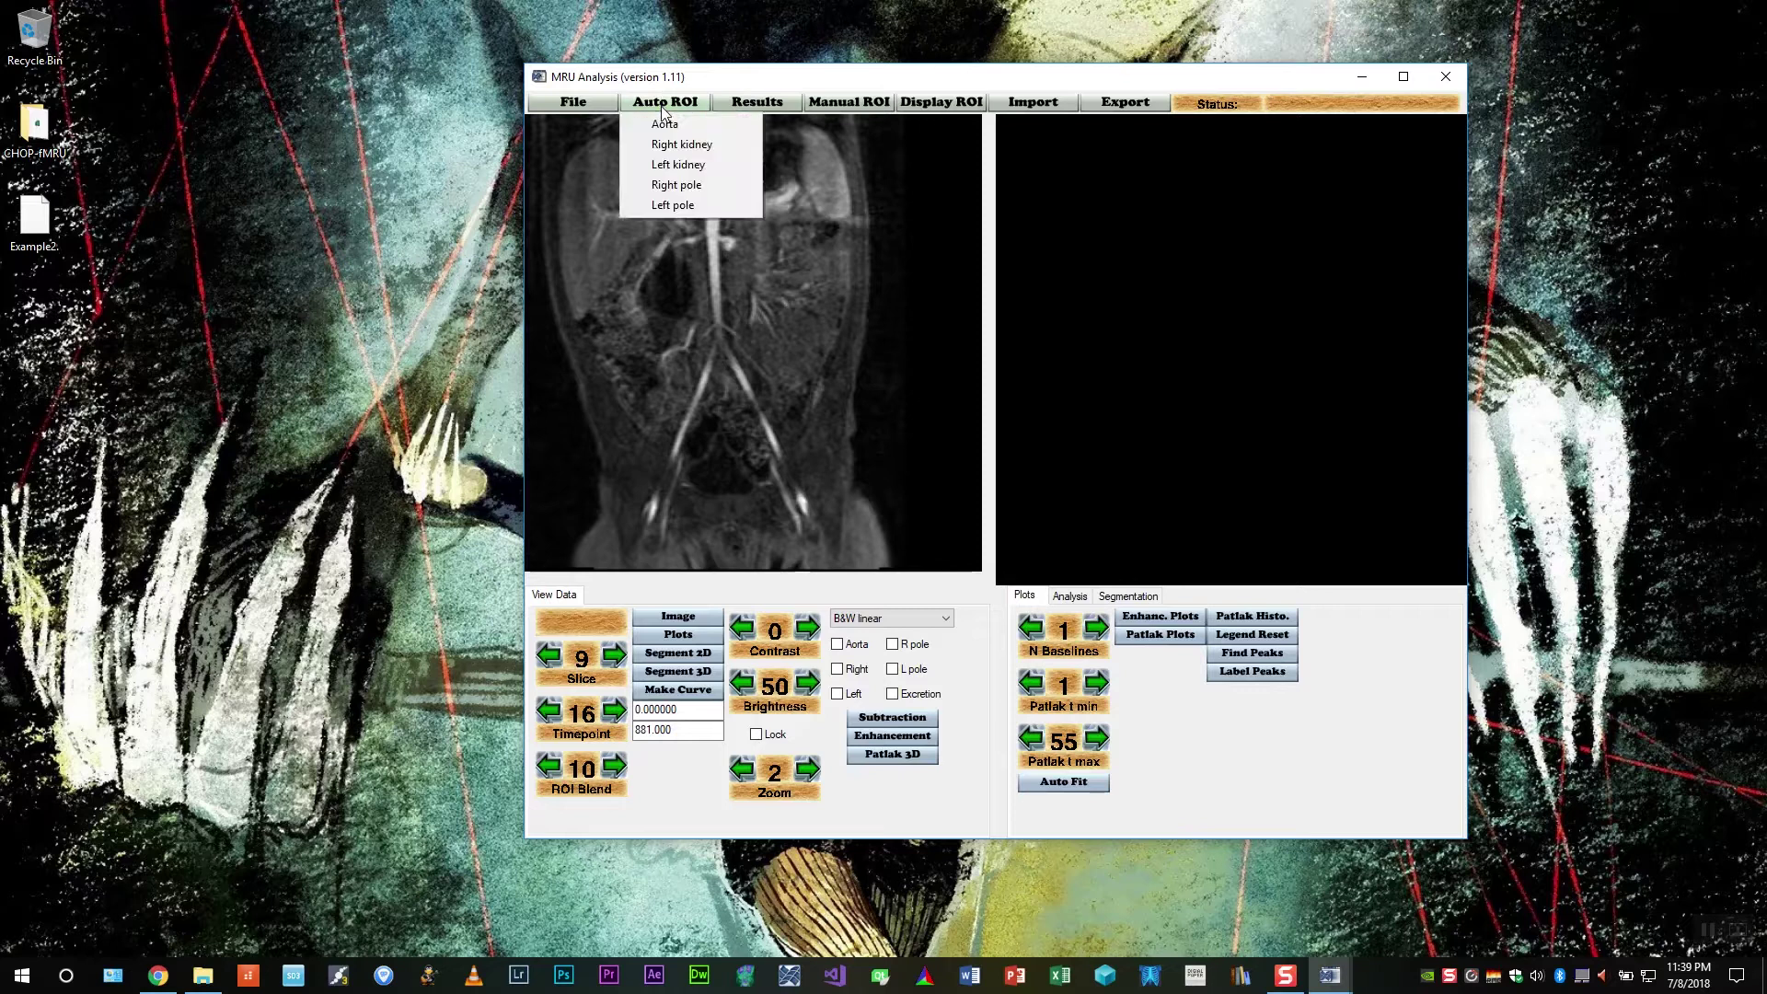
click(669, 122)
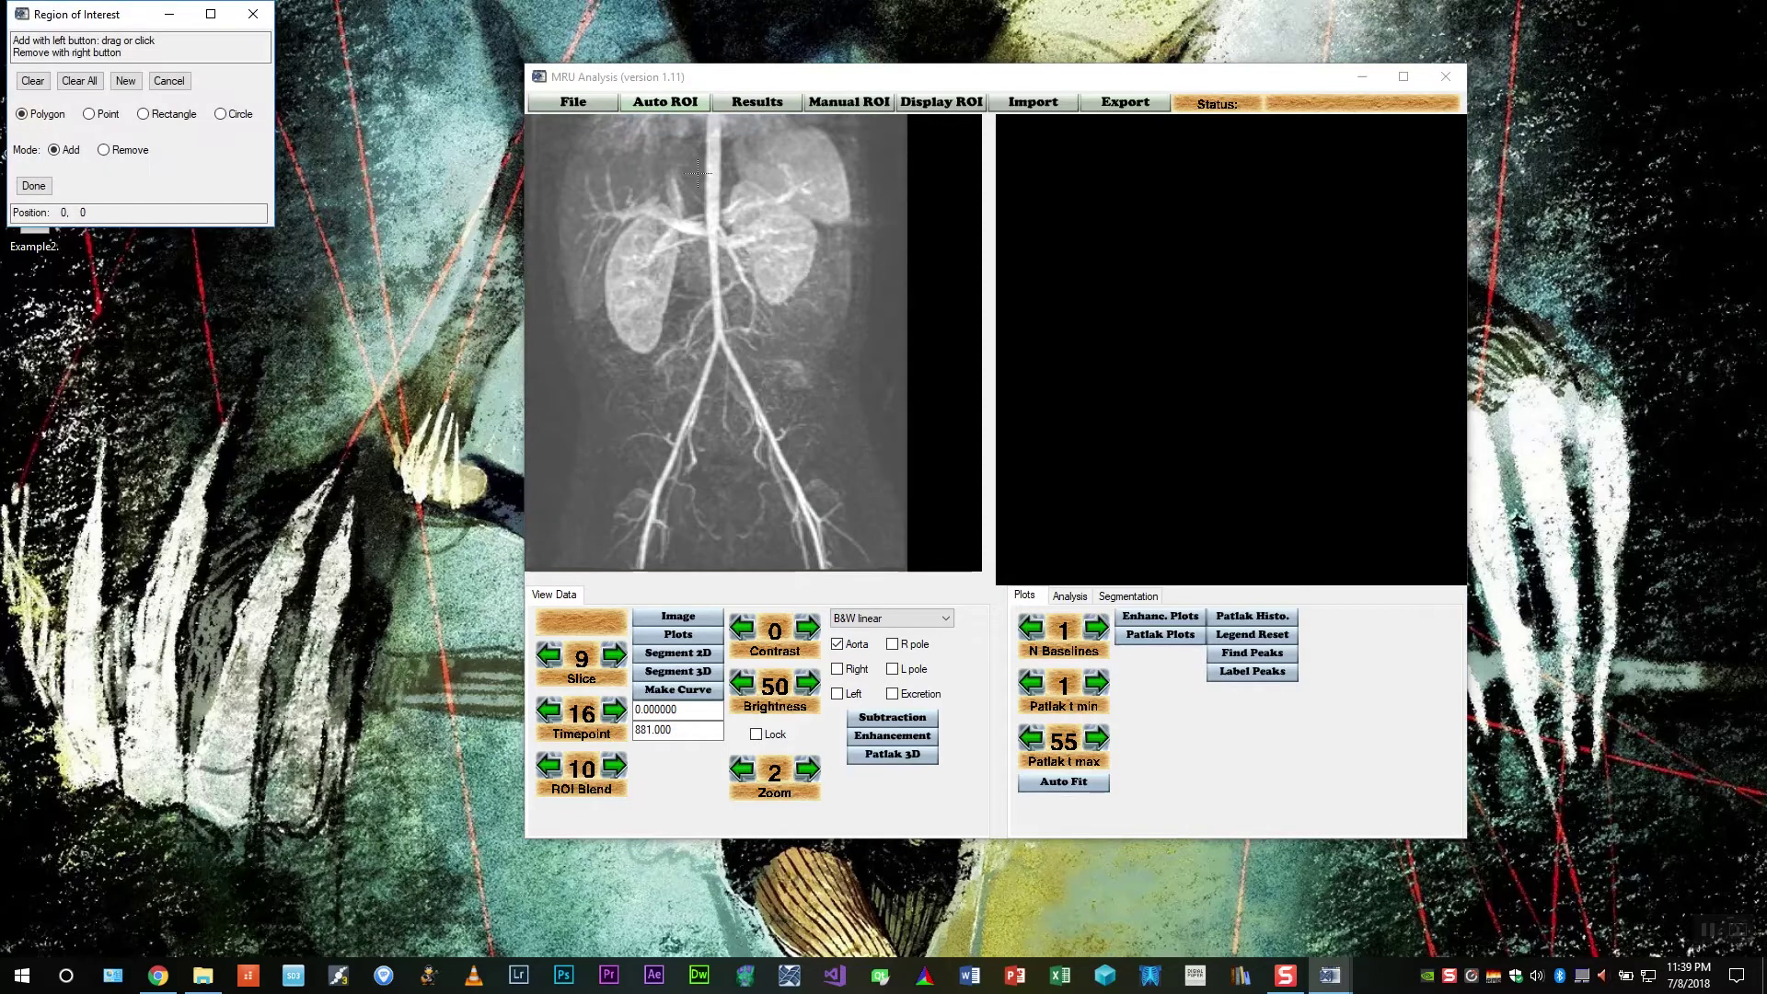
click(691, 246)
drag(698, 288, 727, 284)
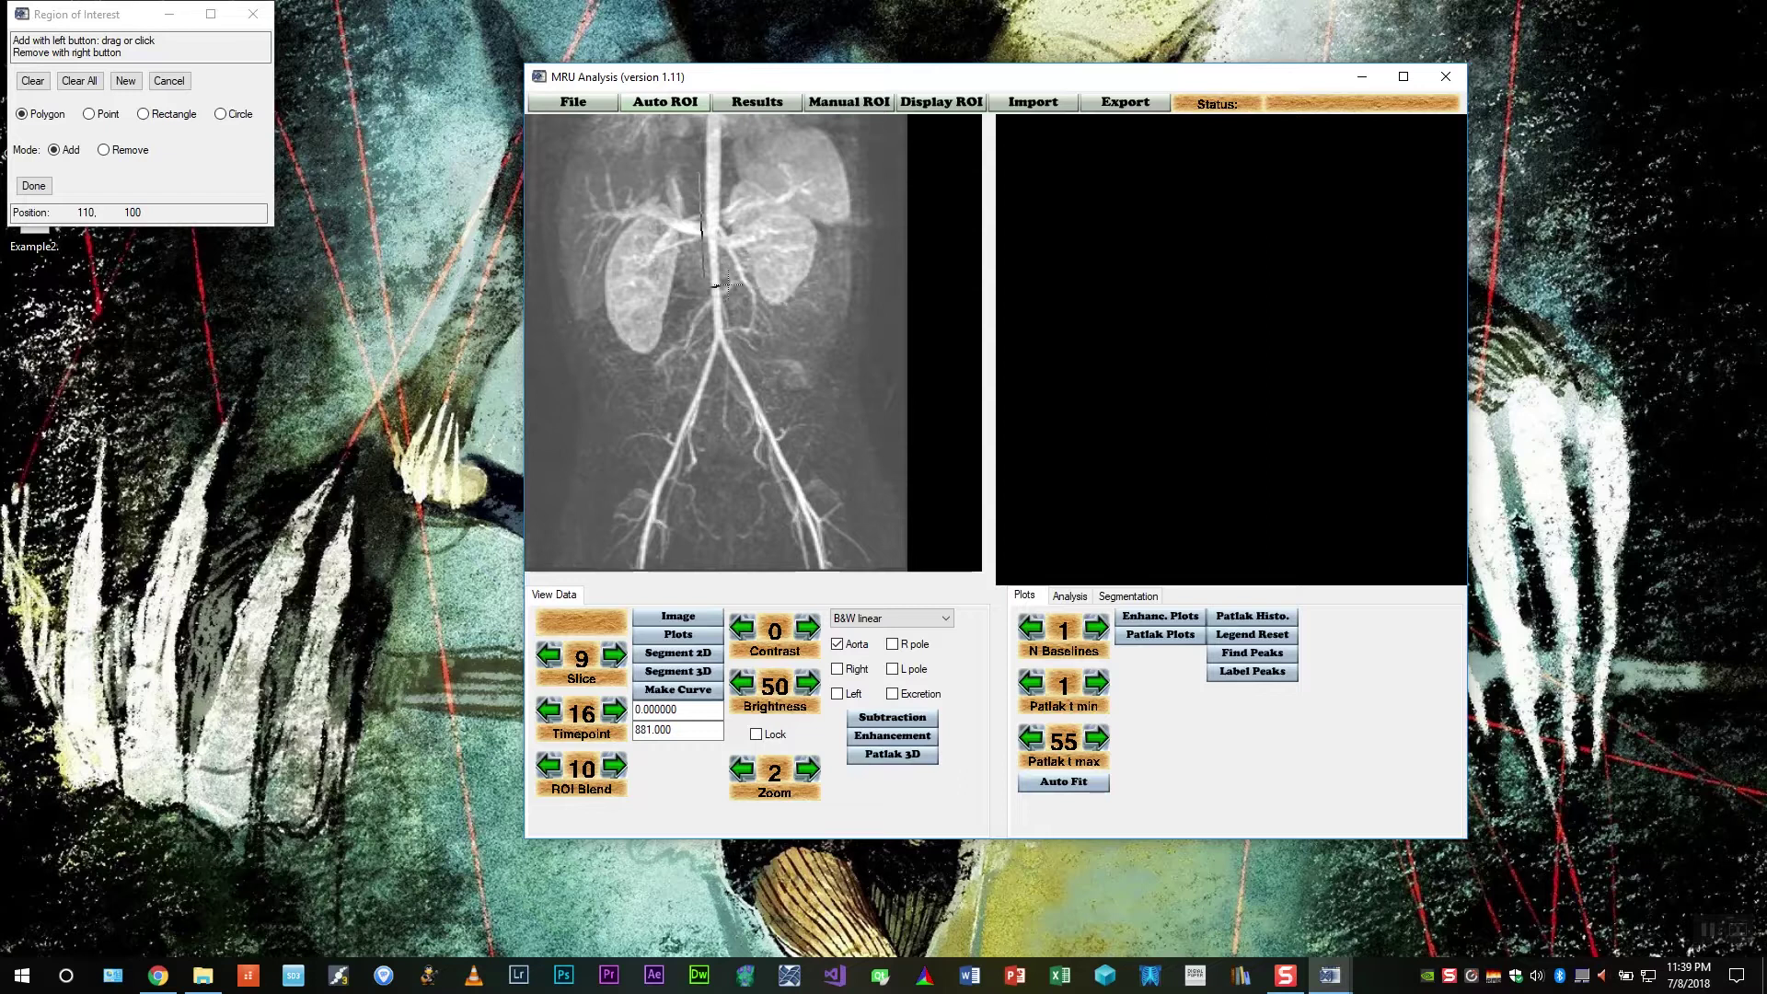
click(726, 163)
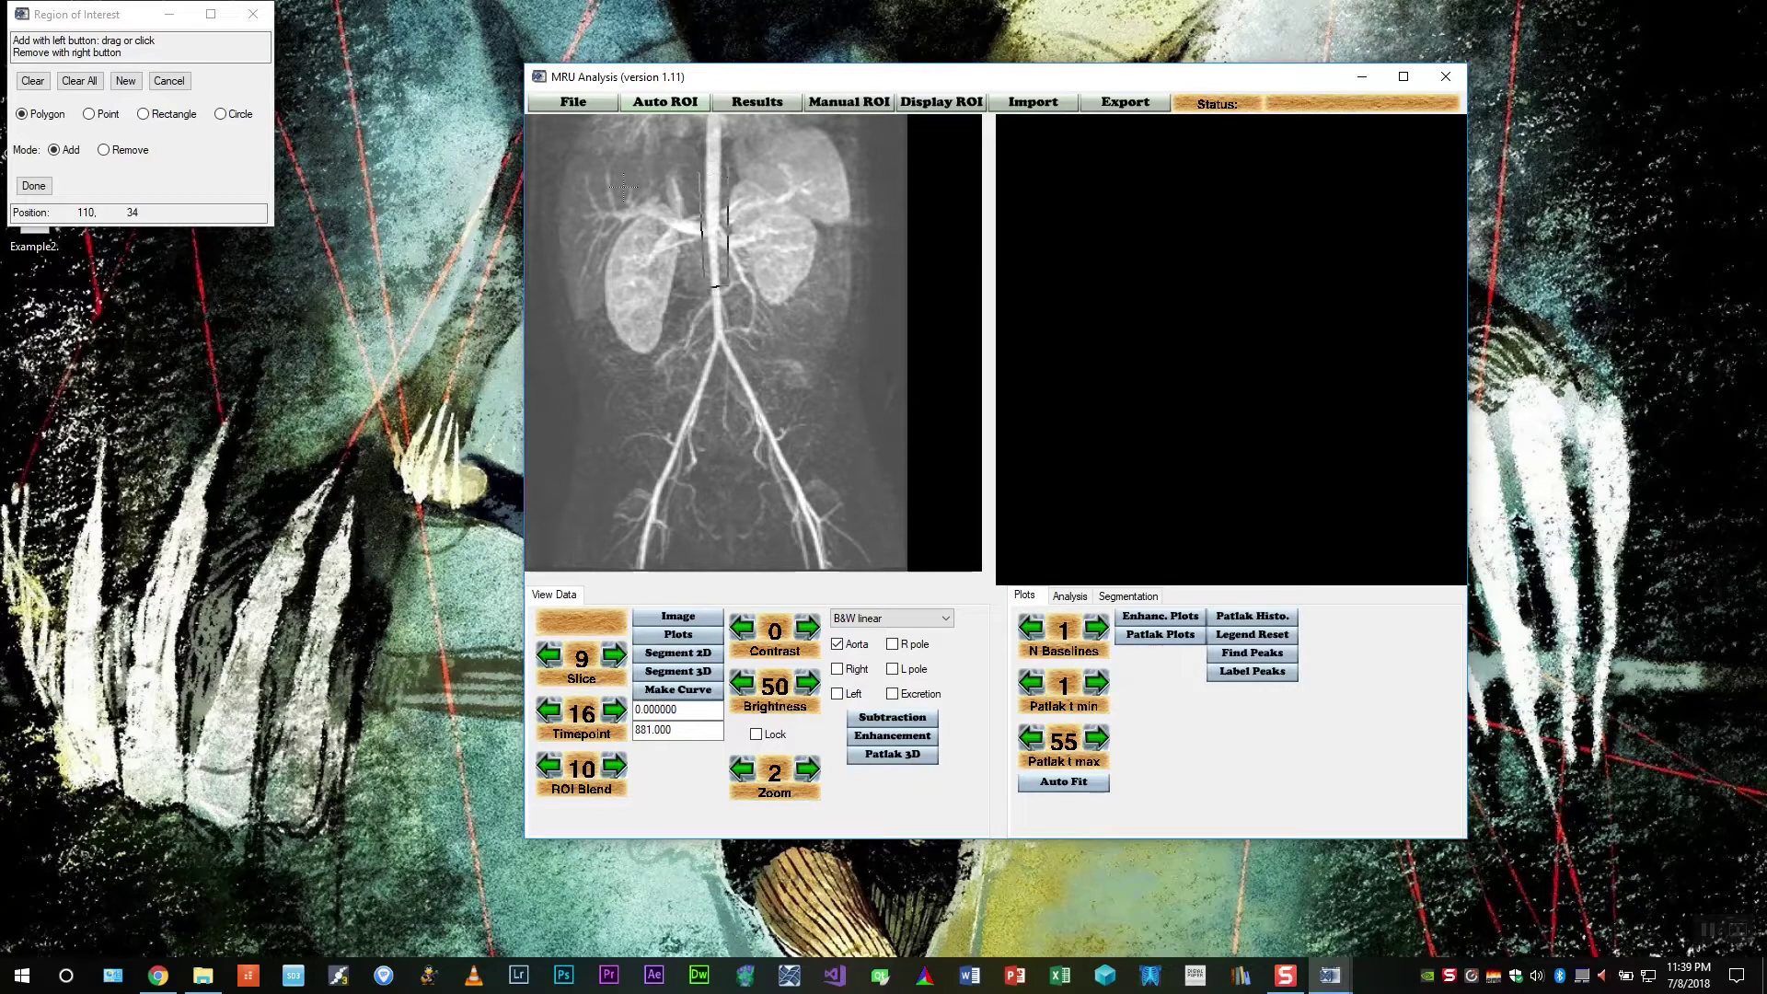
click(33, 185)
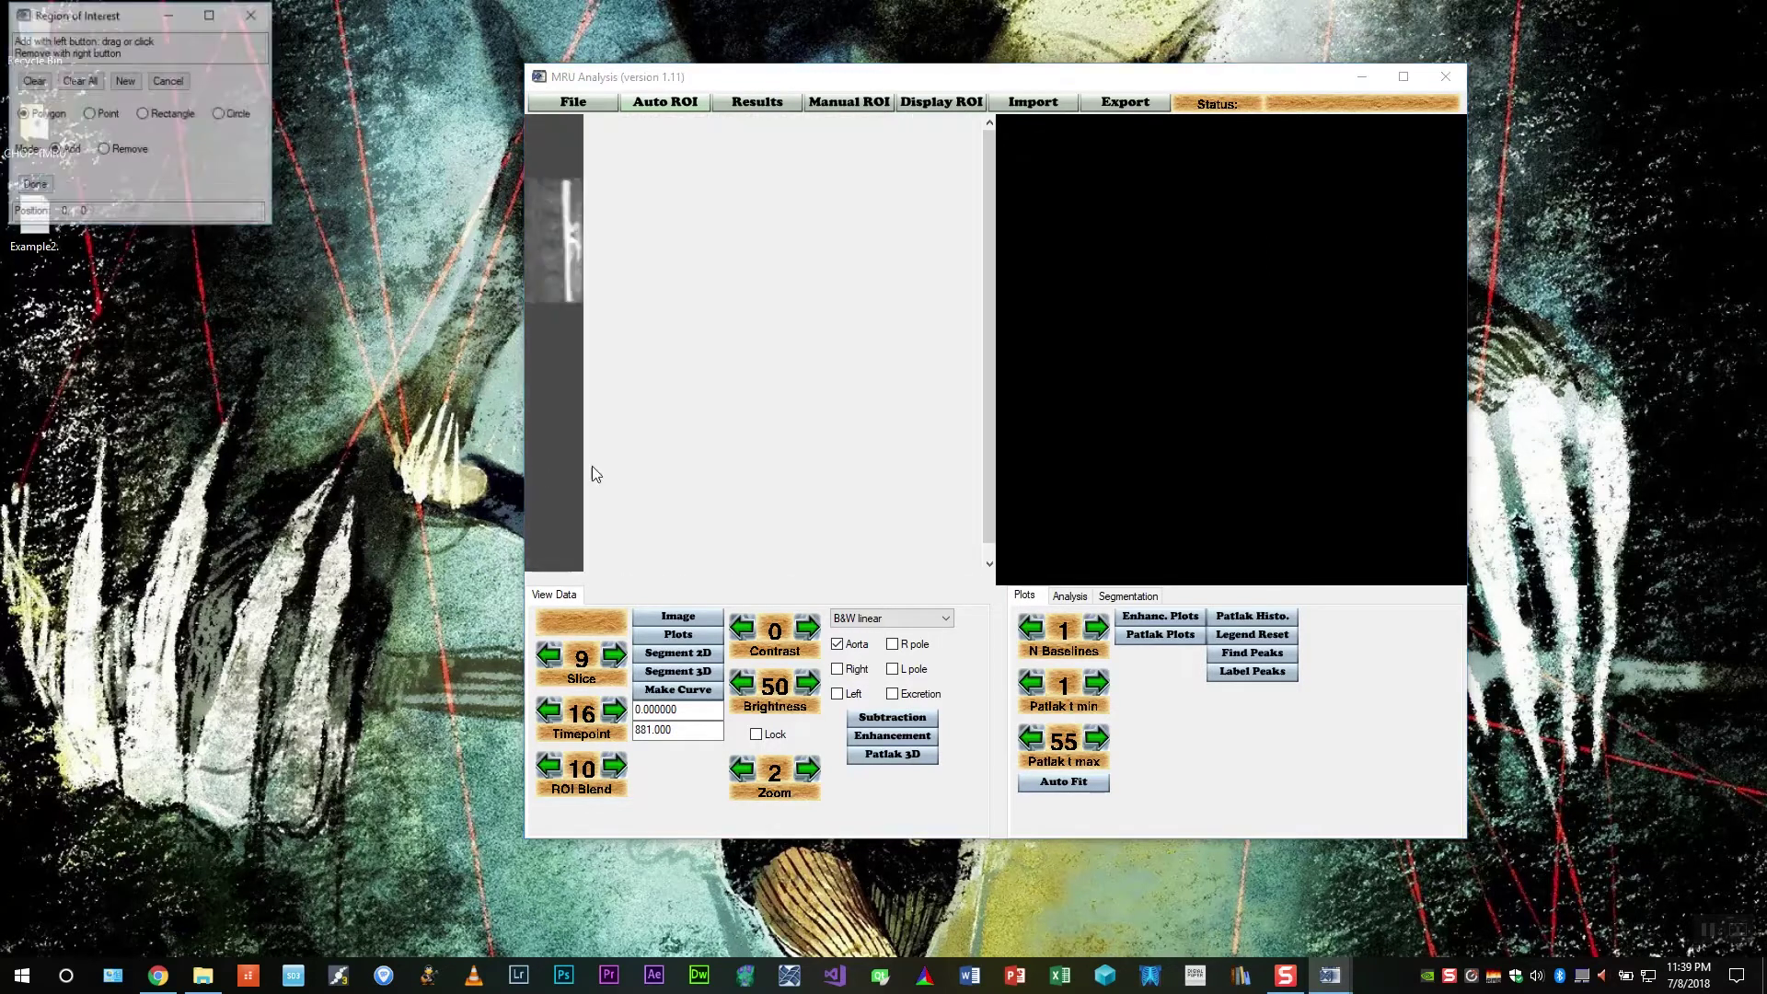
Outline the bright aorta strip with a polygon on the side projection and finish that region
click(558, 171)
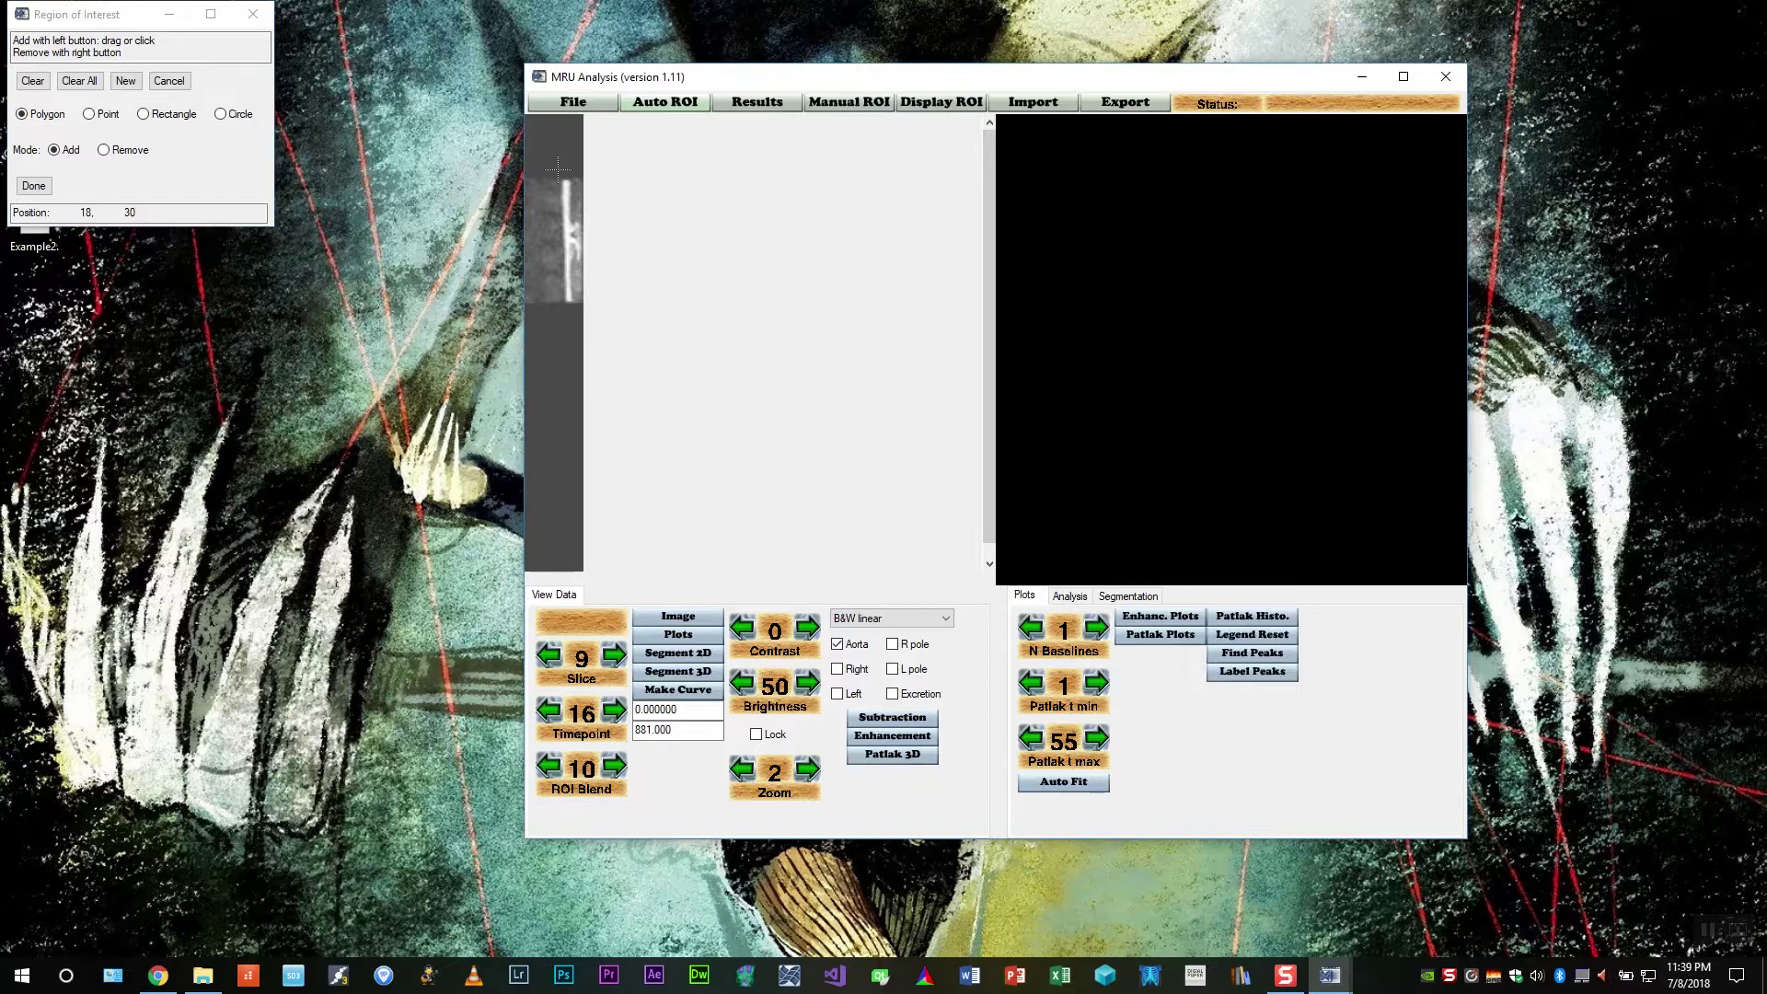
click(557, 308)
click(578, 175)
click(33, 185)
Define a new aorta template by outlining a narrow polygon sample inside the bright upper aorta, and finish the segmentation
click(53, 68)
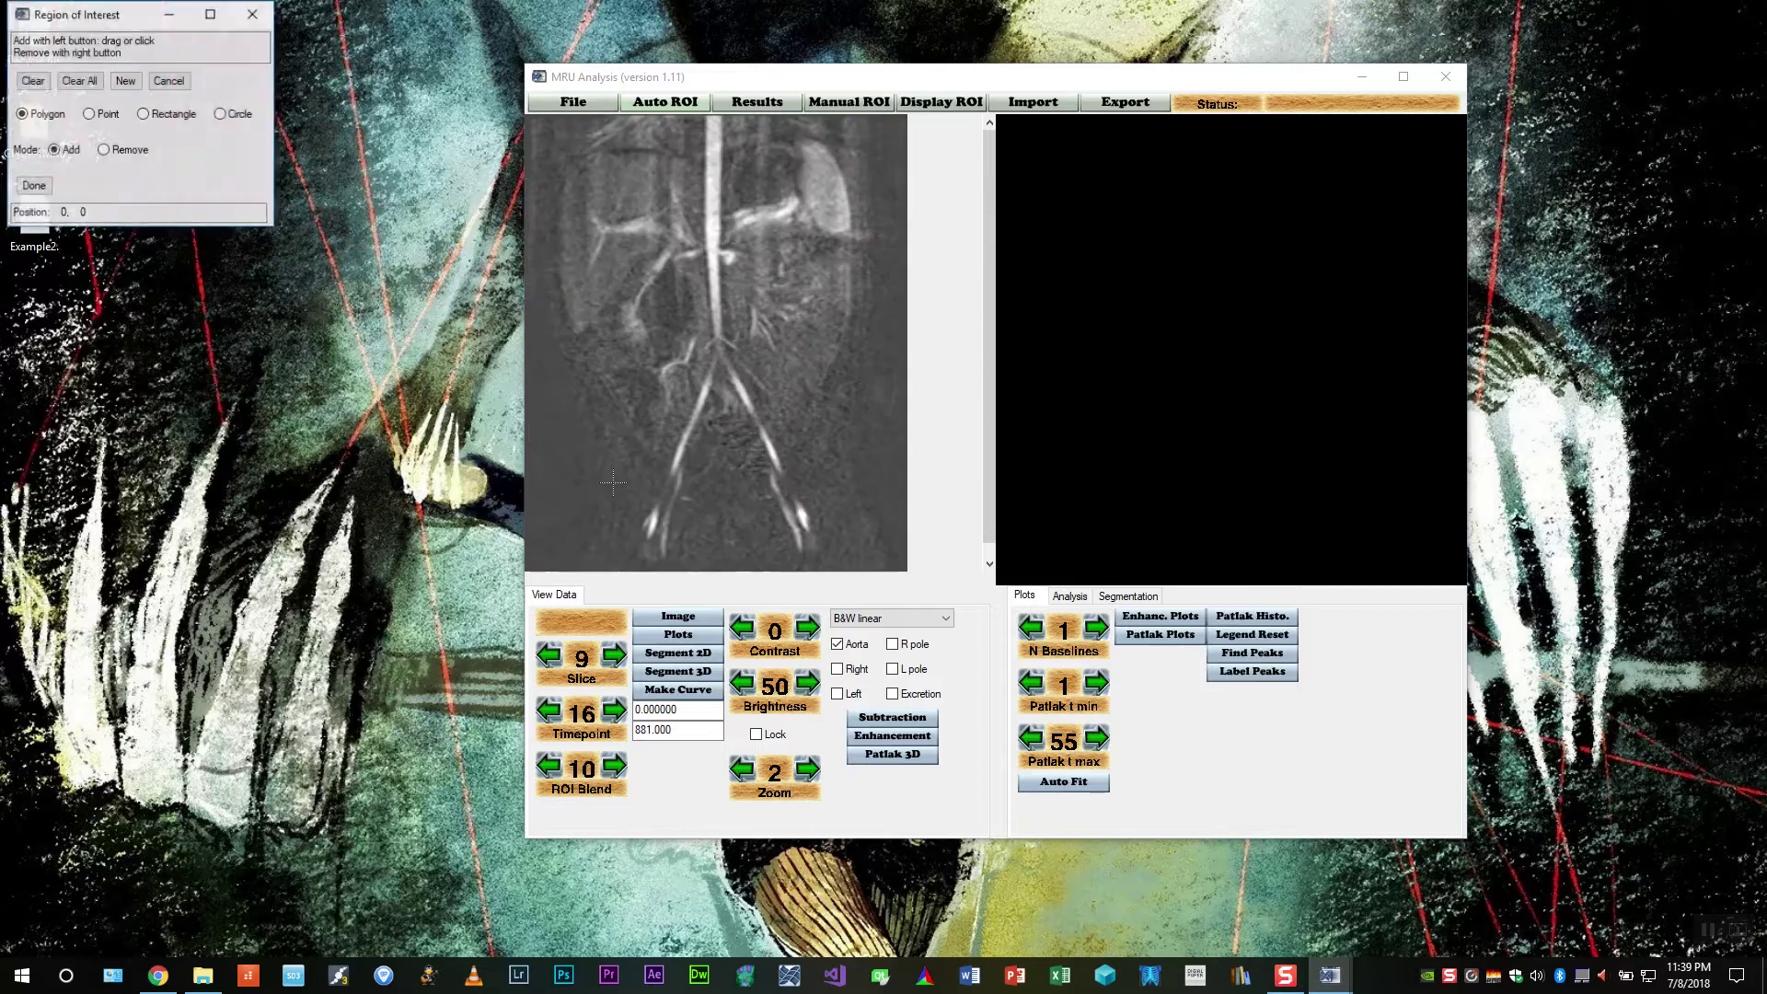
click(709, 195)
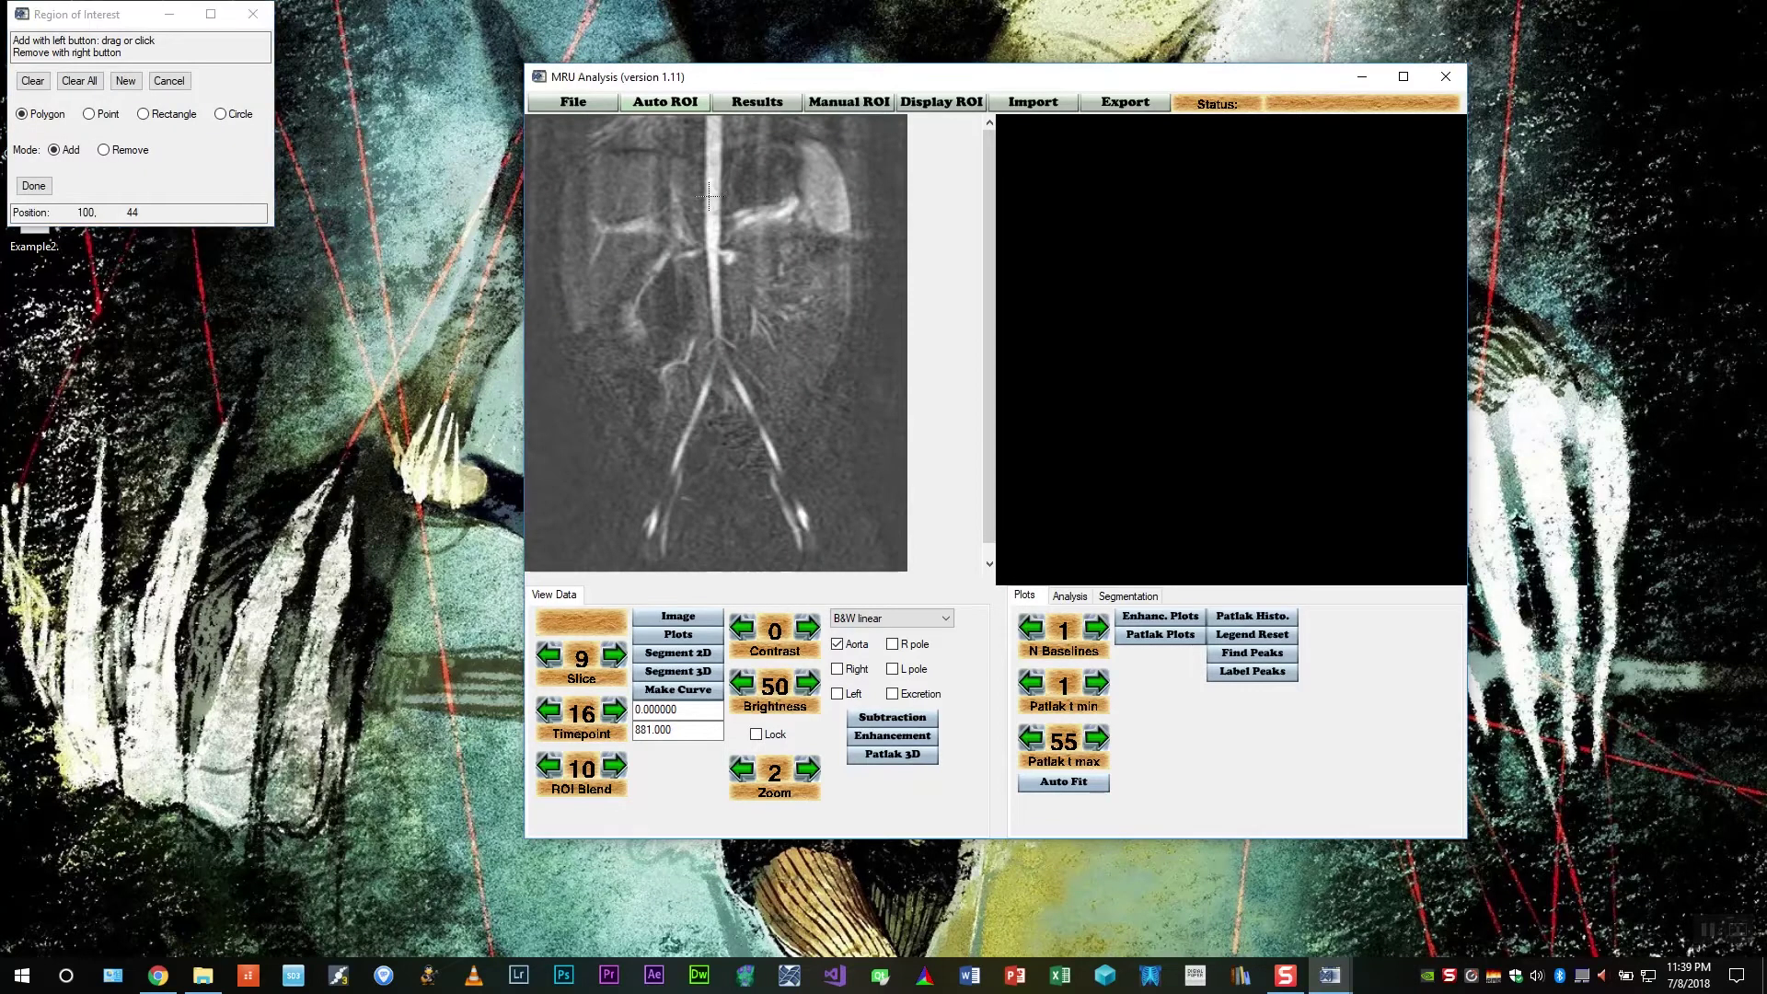
click(709, 255)
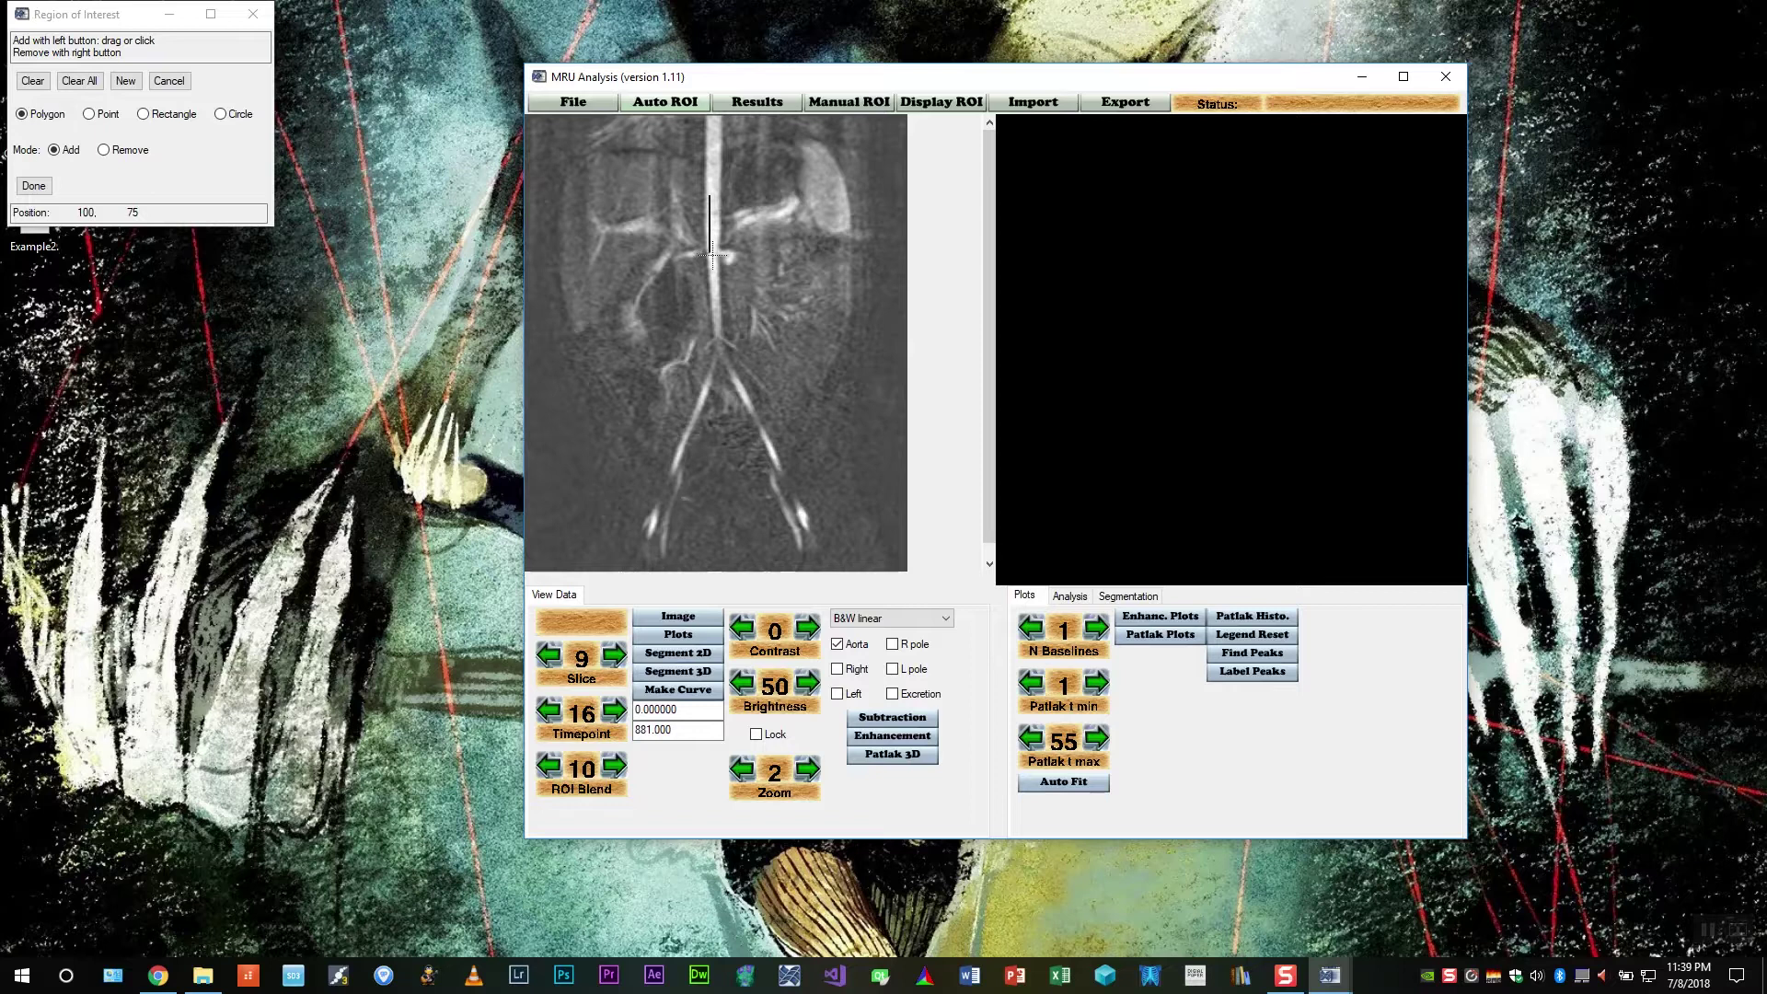
click(716, 191)
click(34, 185)
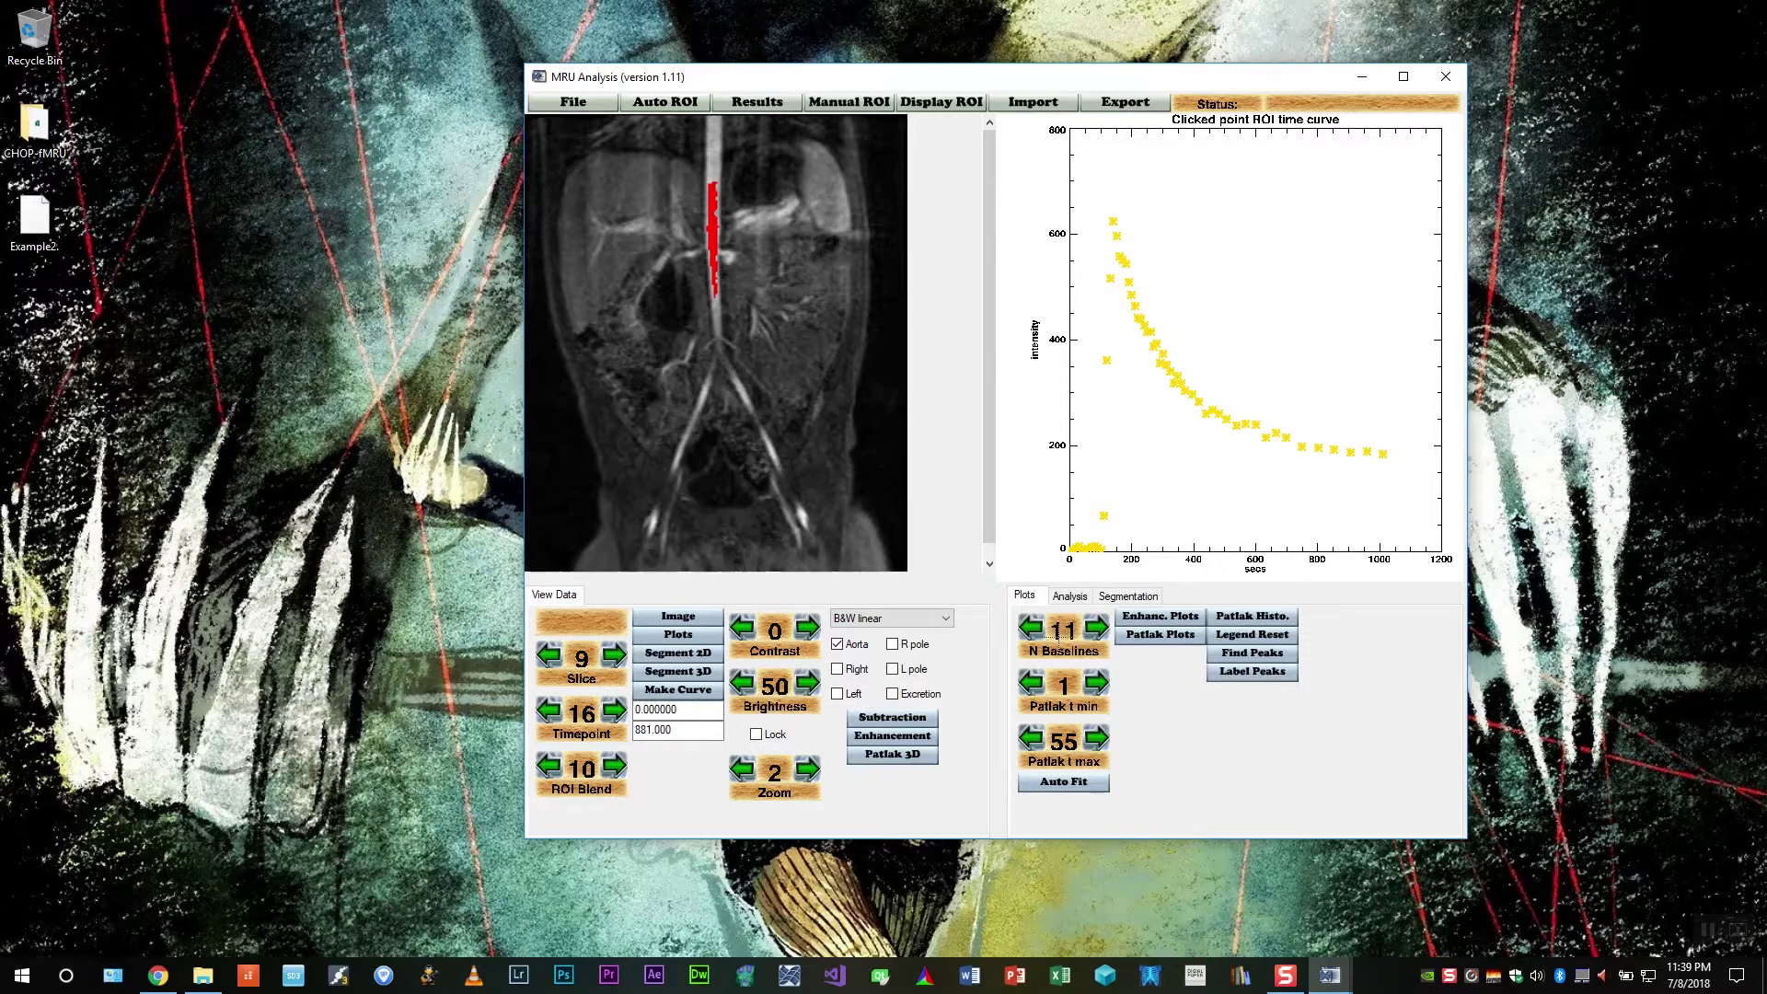
Step back and forth through the slices between 7 and 12 to examine the extent of the segmented aorta
click(614, 655)
click(614, 655)
click(614, 655)
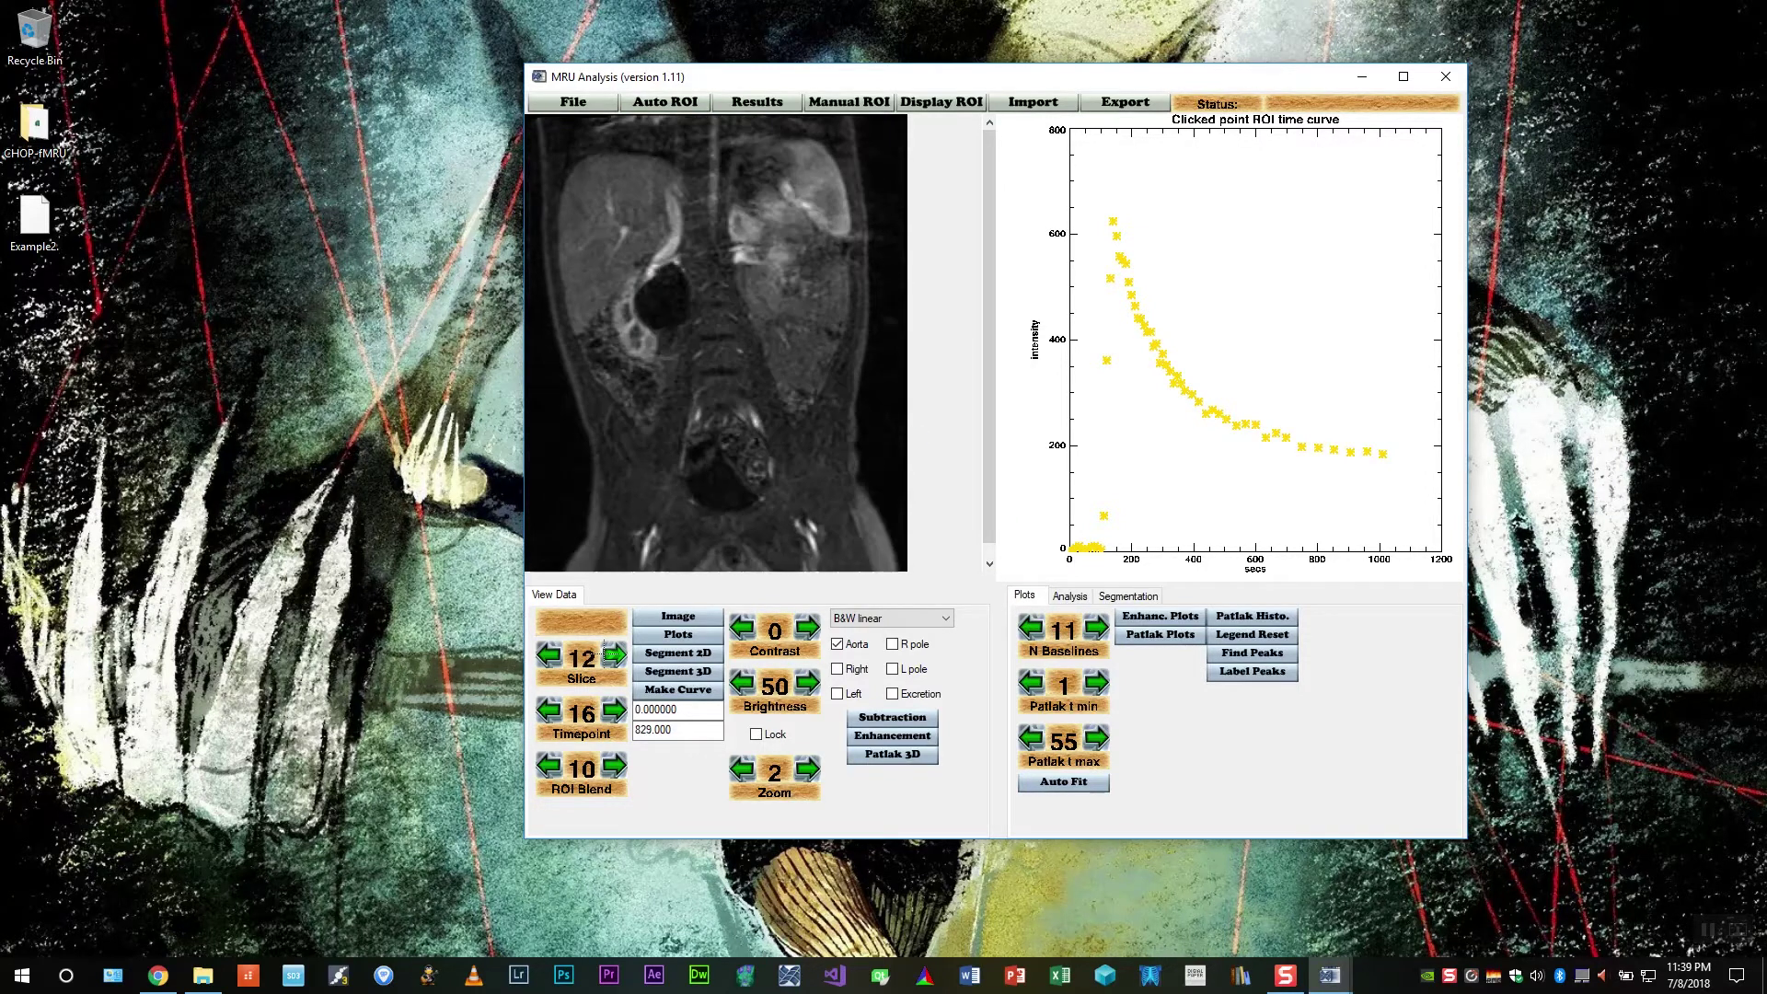
click(549, 655)
click(549, 656)
click(550, 656)
click(550, 655)
click(549, 656)
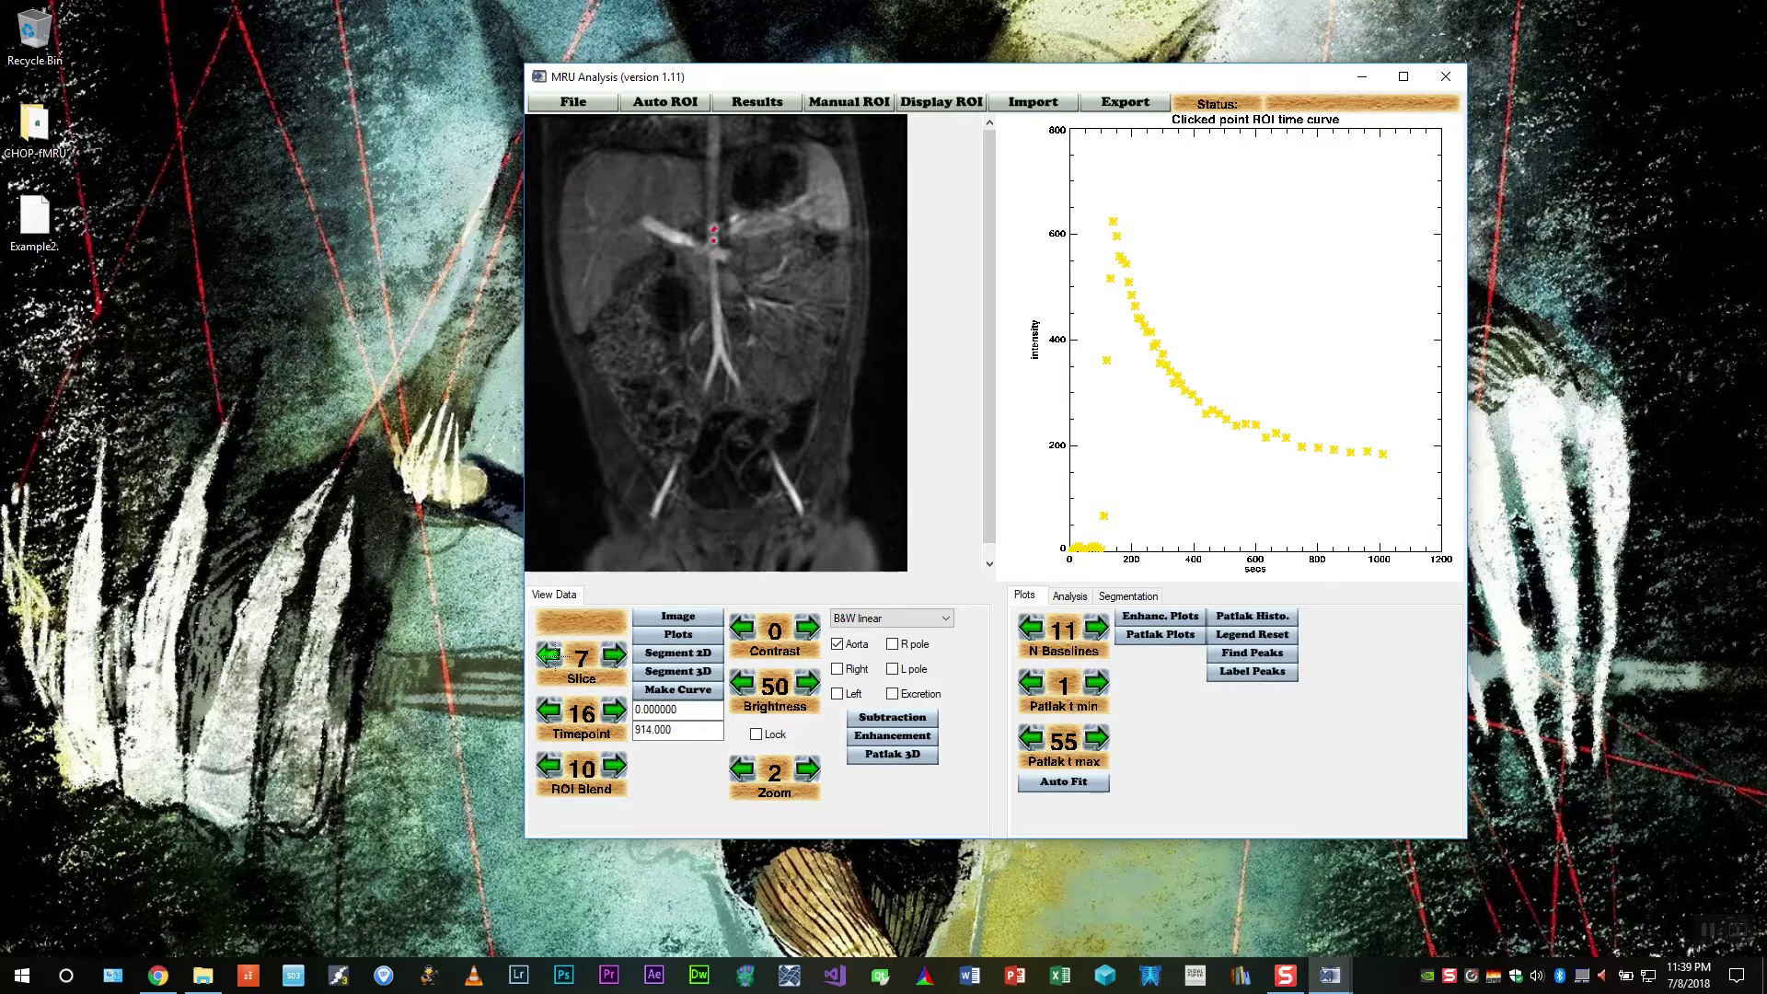
click(549, 655)
click(614, 654)
click(614, 654)
click(614, 654)
click(614, 655)
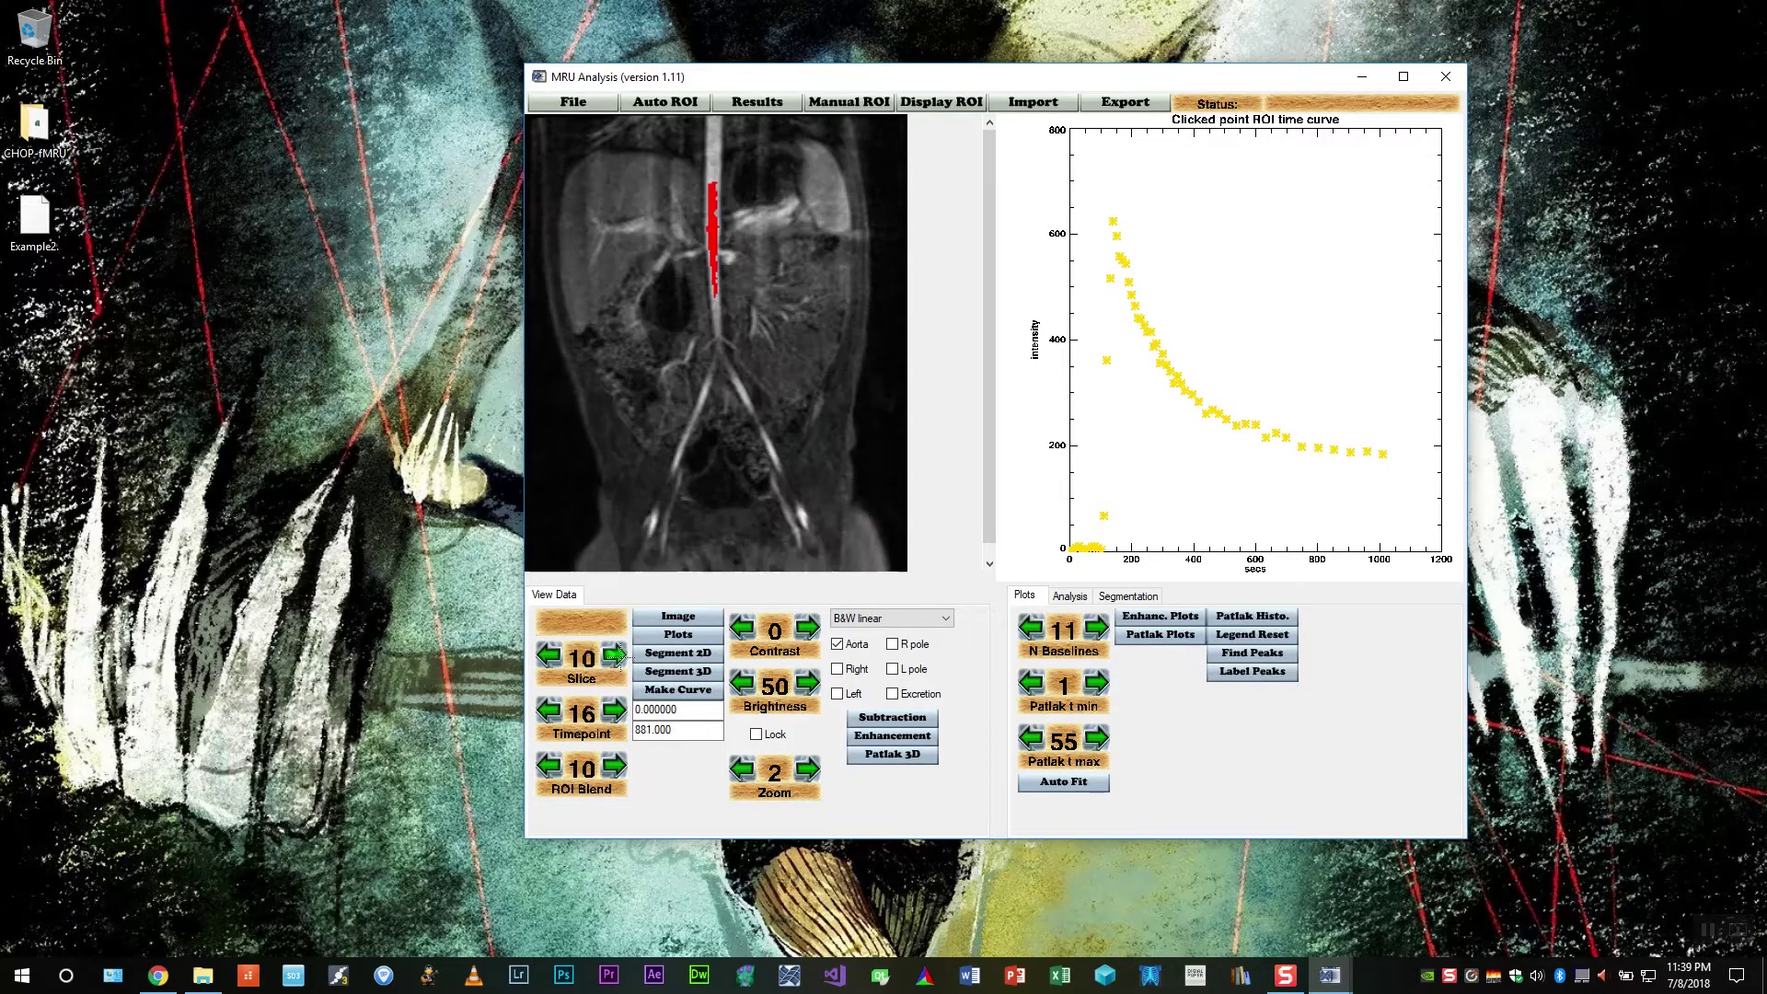
Advance to slice 19, where both kidneys are shown
click(614, 654)
click(614, 654)
click(614, 655)
click(614, 654)
click(614, 655)
click(614, 654)
click(614, 654)
click(614, 655)
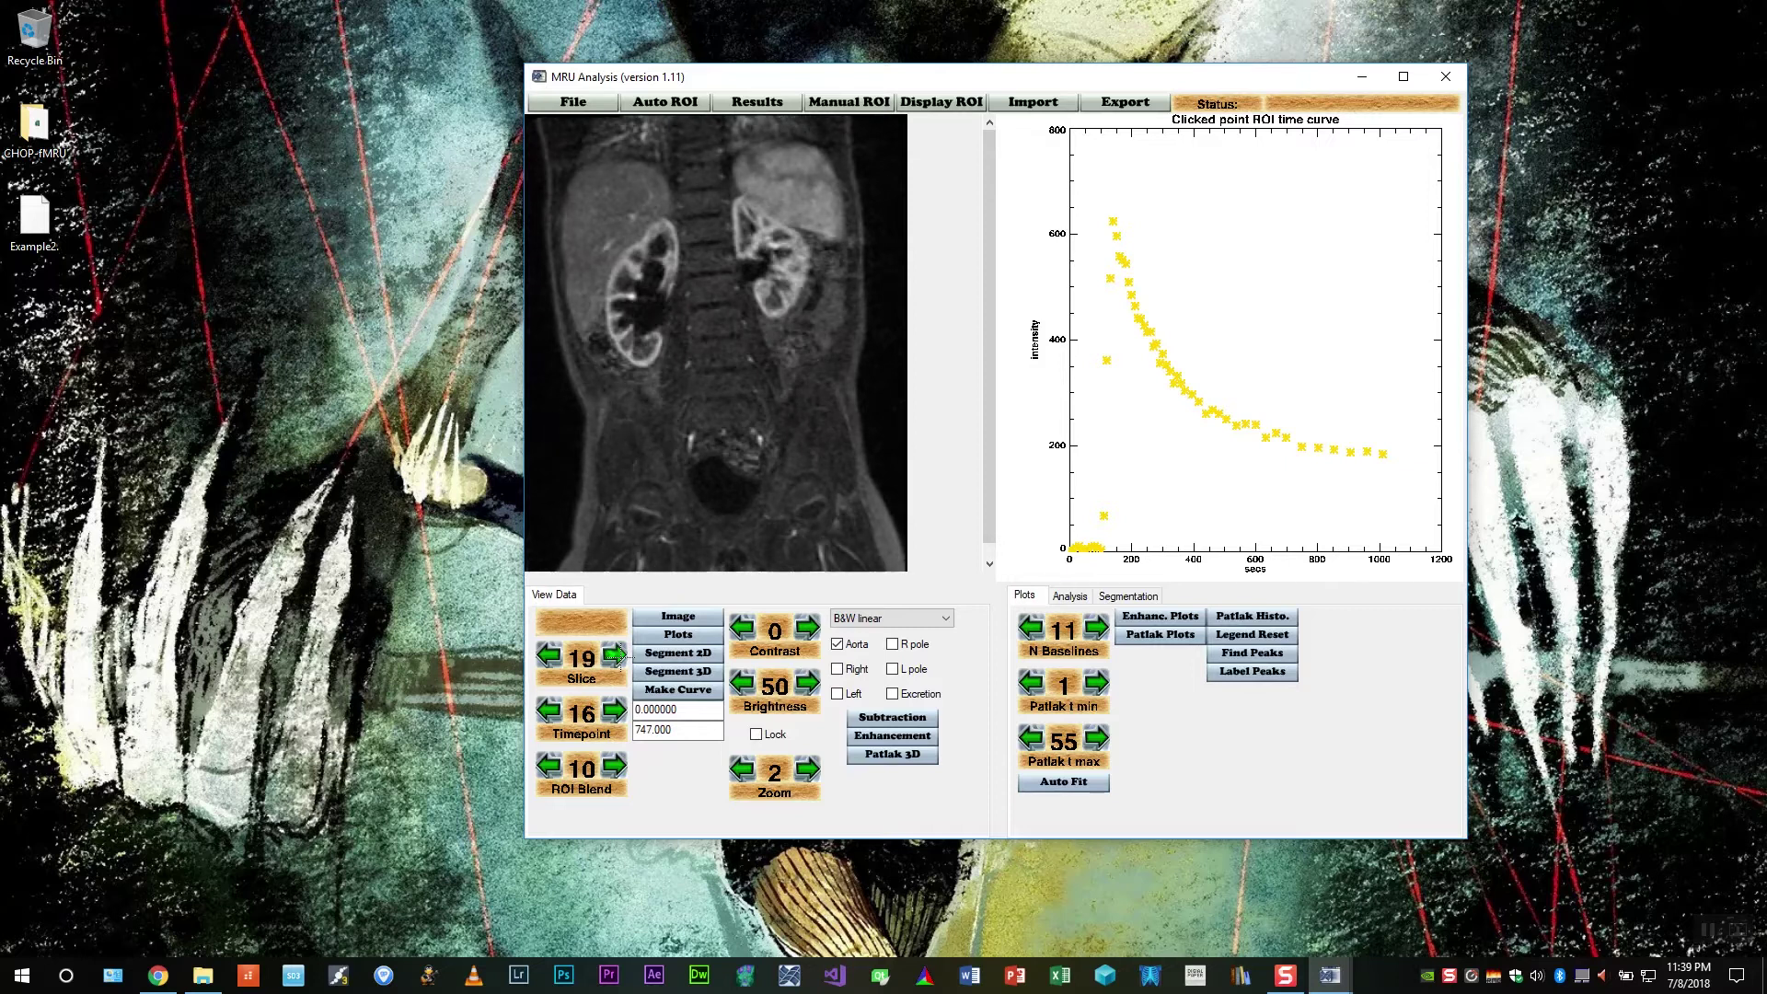
click(614, 655)
Compare the kidney enhancement over timepoints up to 26 and settle on timepoint 24
click(613, 710)
click(614, 710)
click(614, 709)
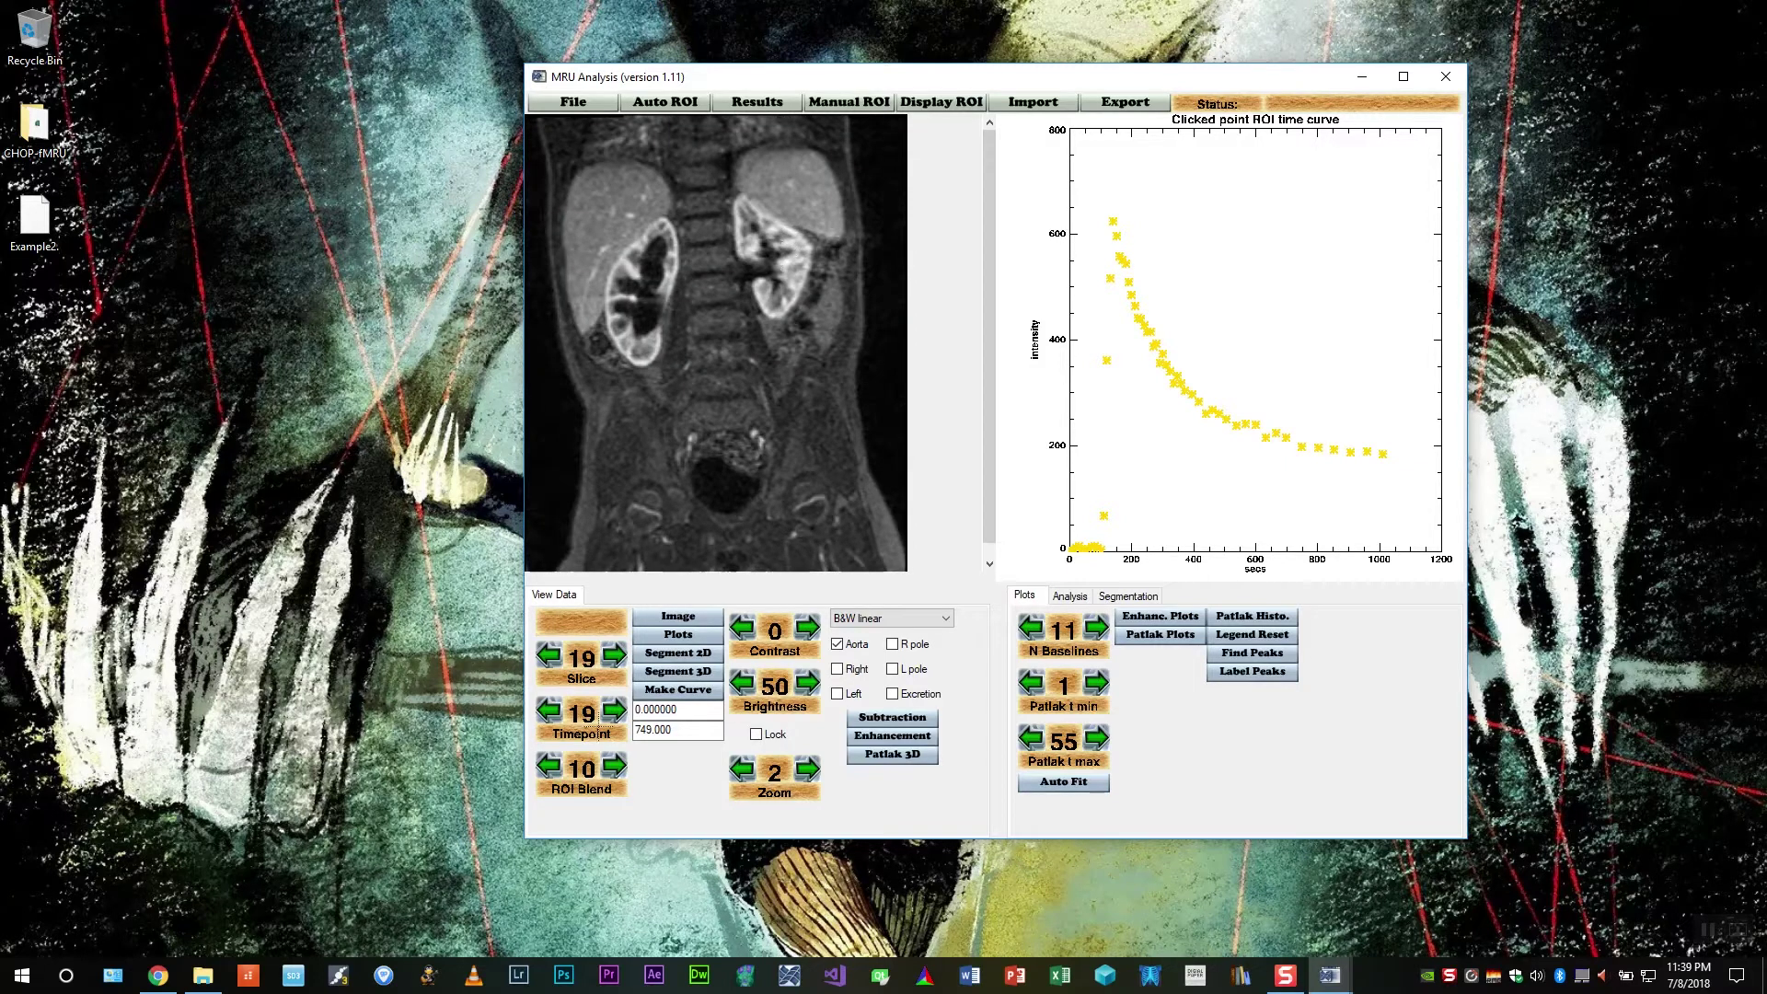
click(613, 709)
click(614, 709)
click(614, 710)
click(614, 710)
click(614, 710)
click(614, 710)
click(614, 709)
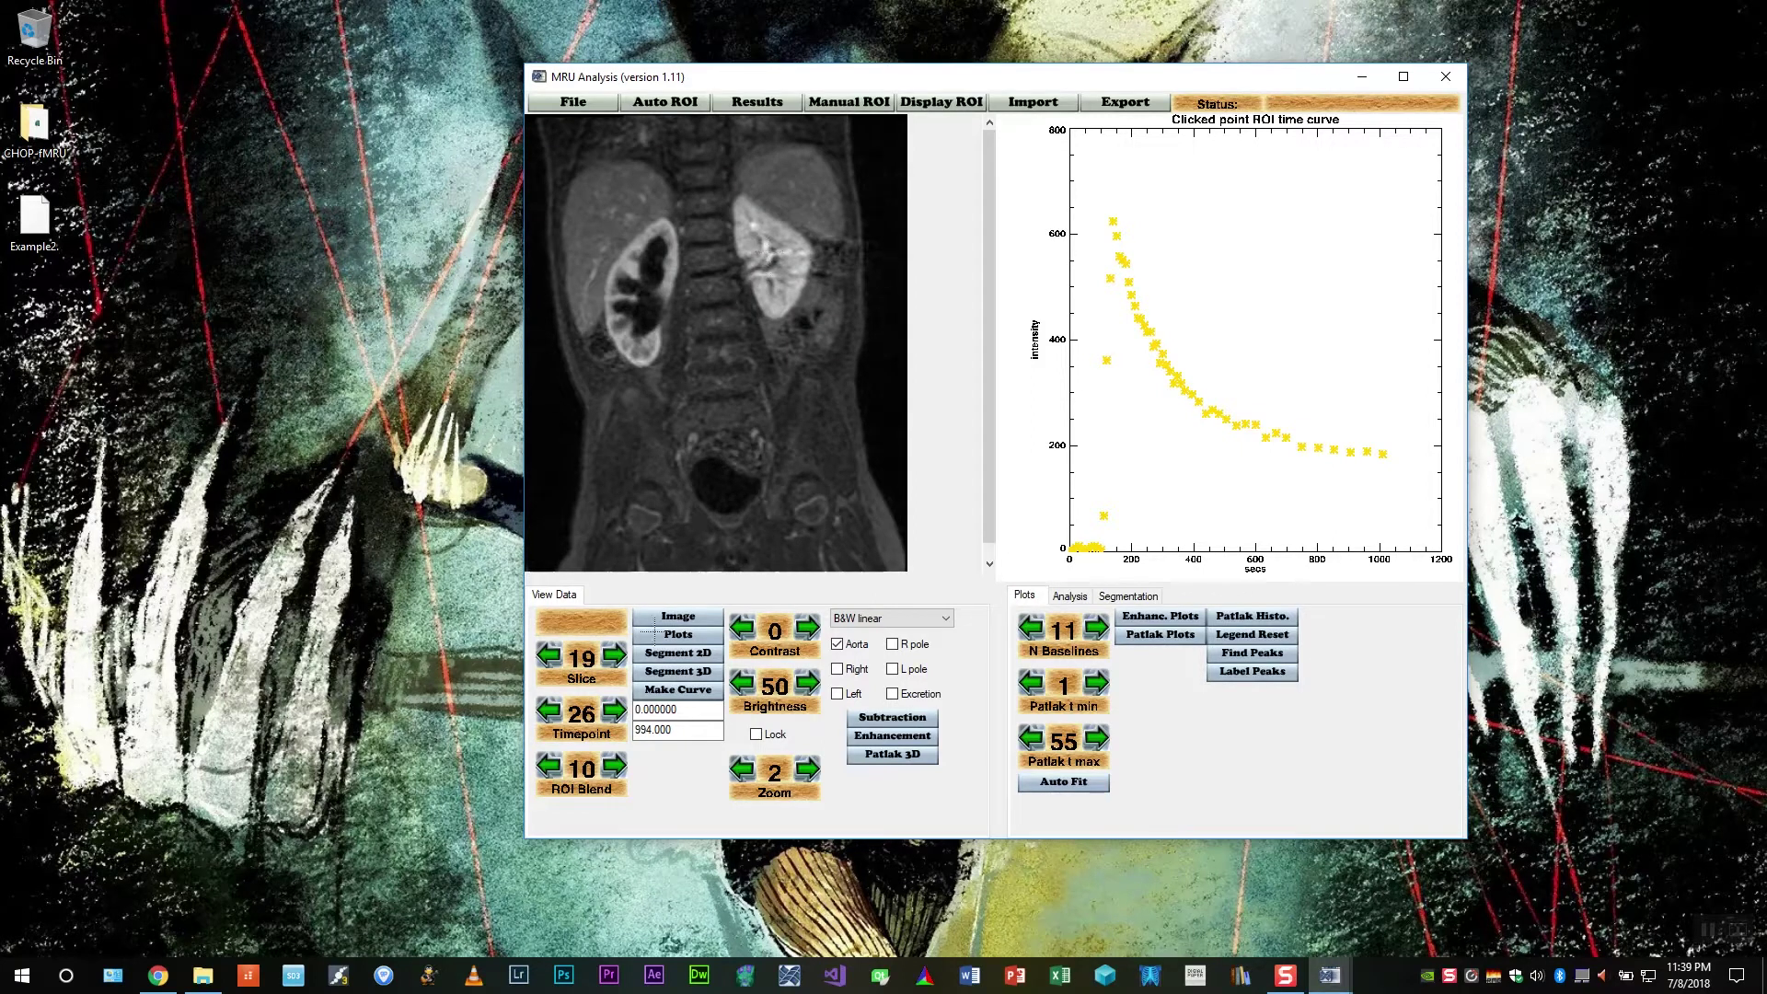
click(548, 710)
click(549, 710)
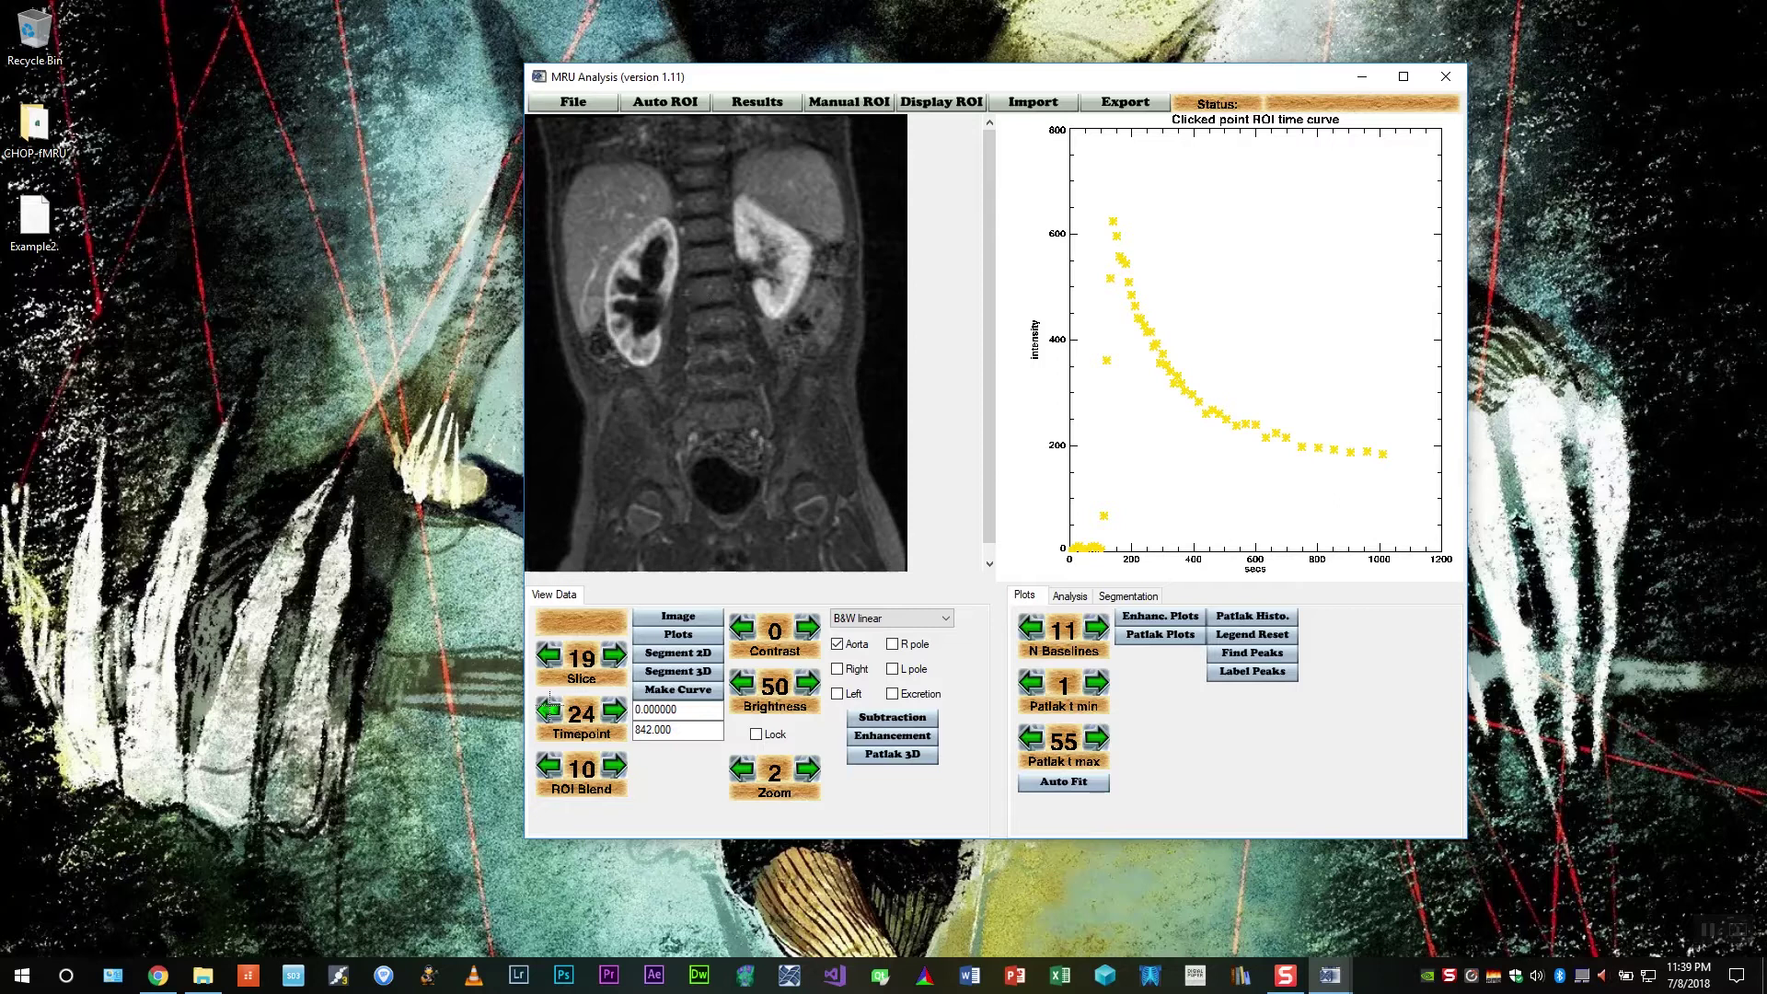
Start the automatic left kidney ROI and outline the left kidney with a polygon on the coronal projection
click(677, 102)
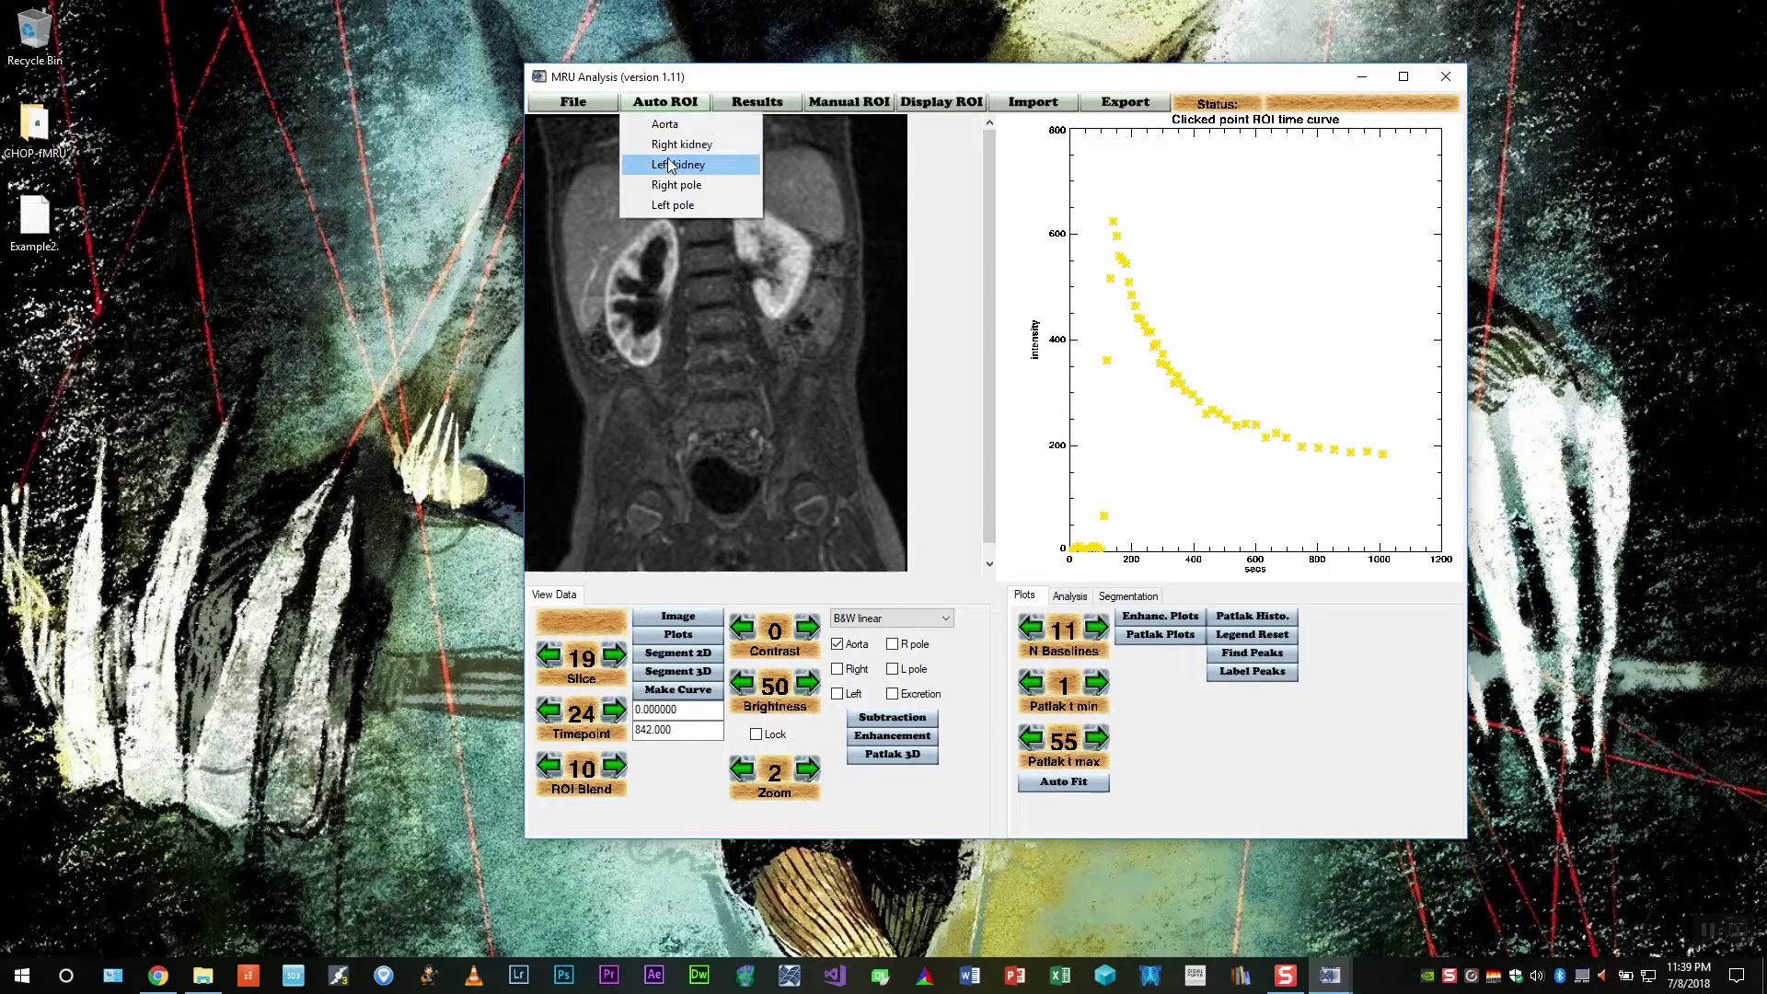
click(672, 167)
click(726, 199)
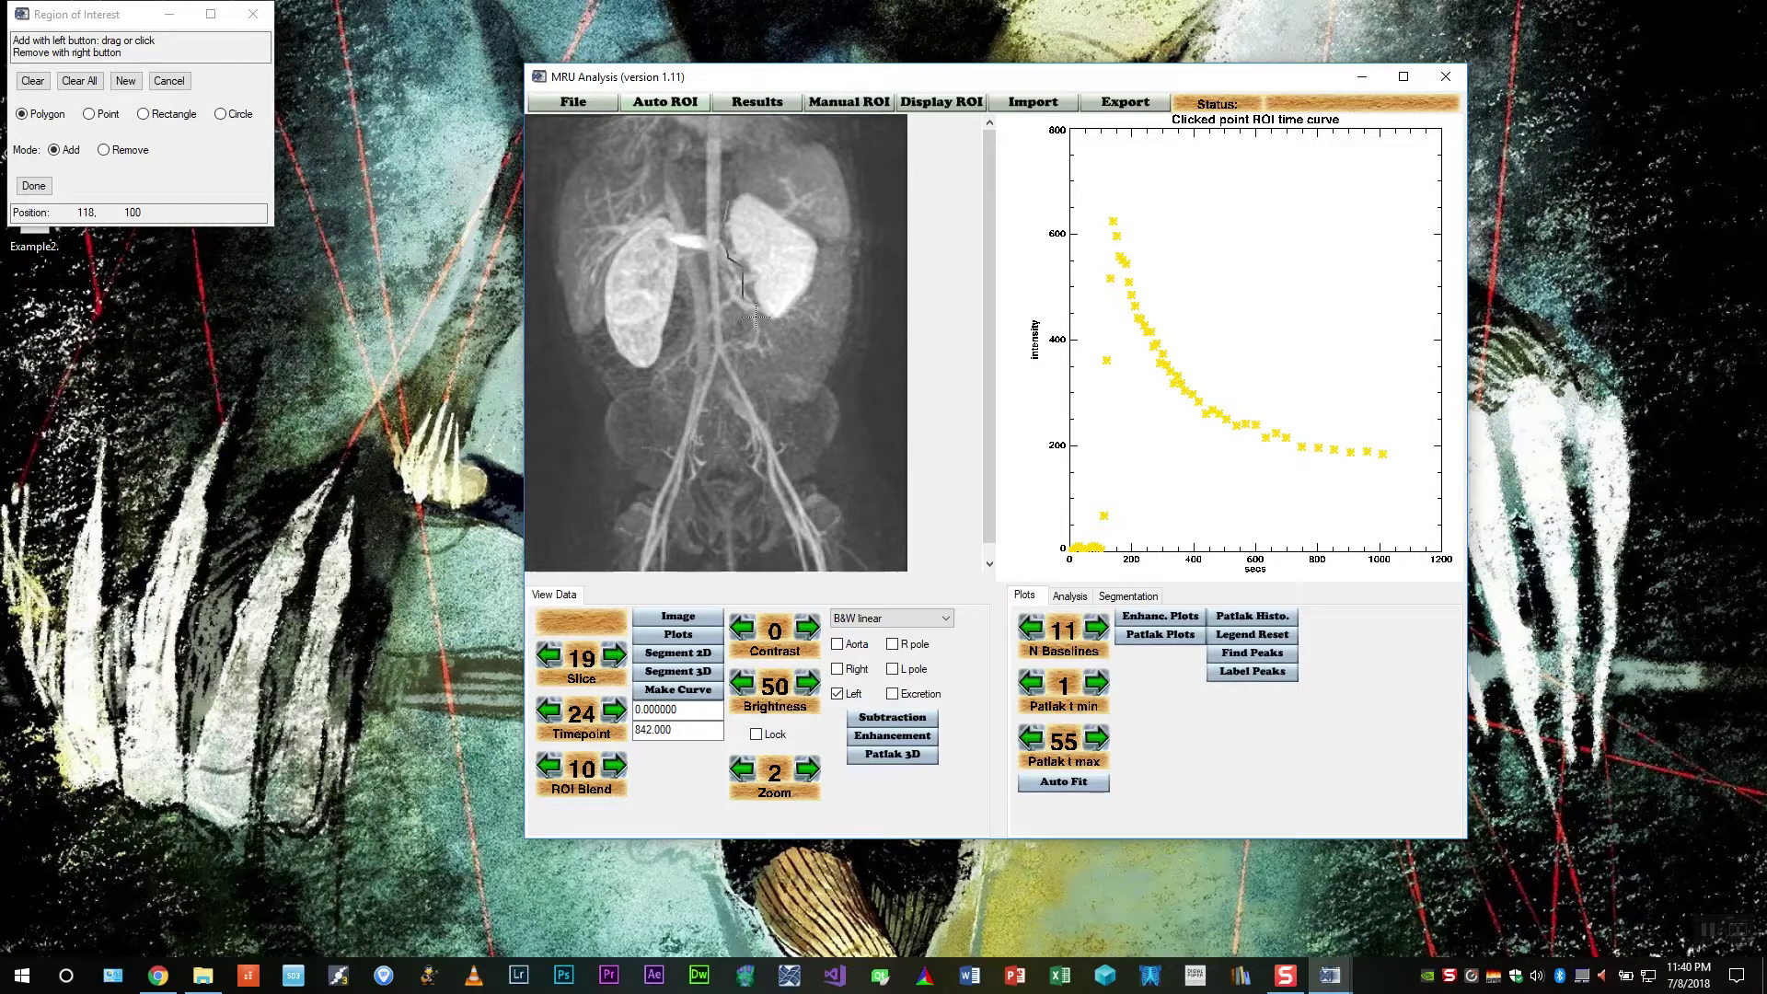
drag(755, 317, 761, 322)
click(33, 186)
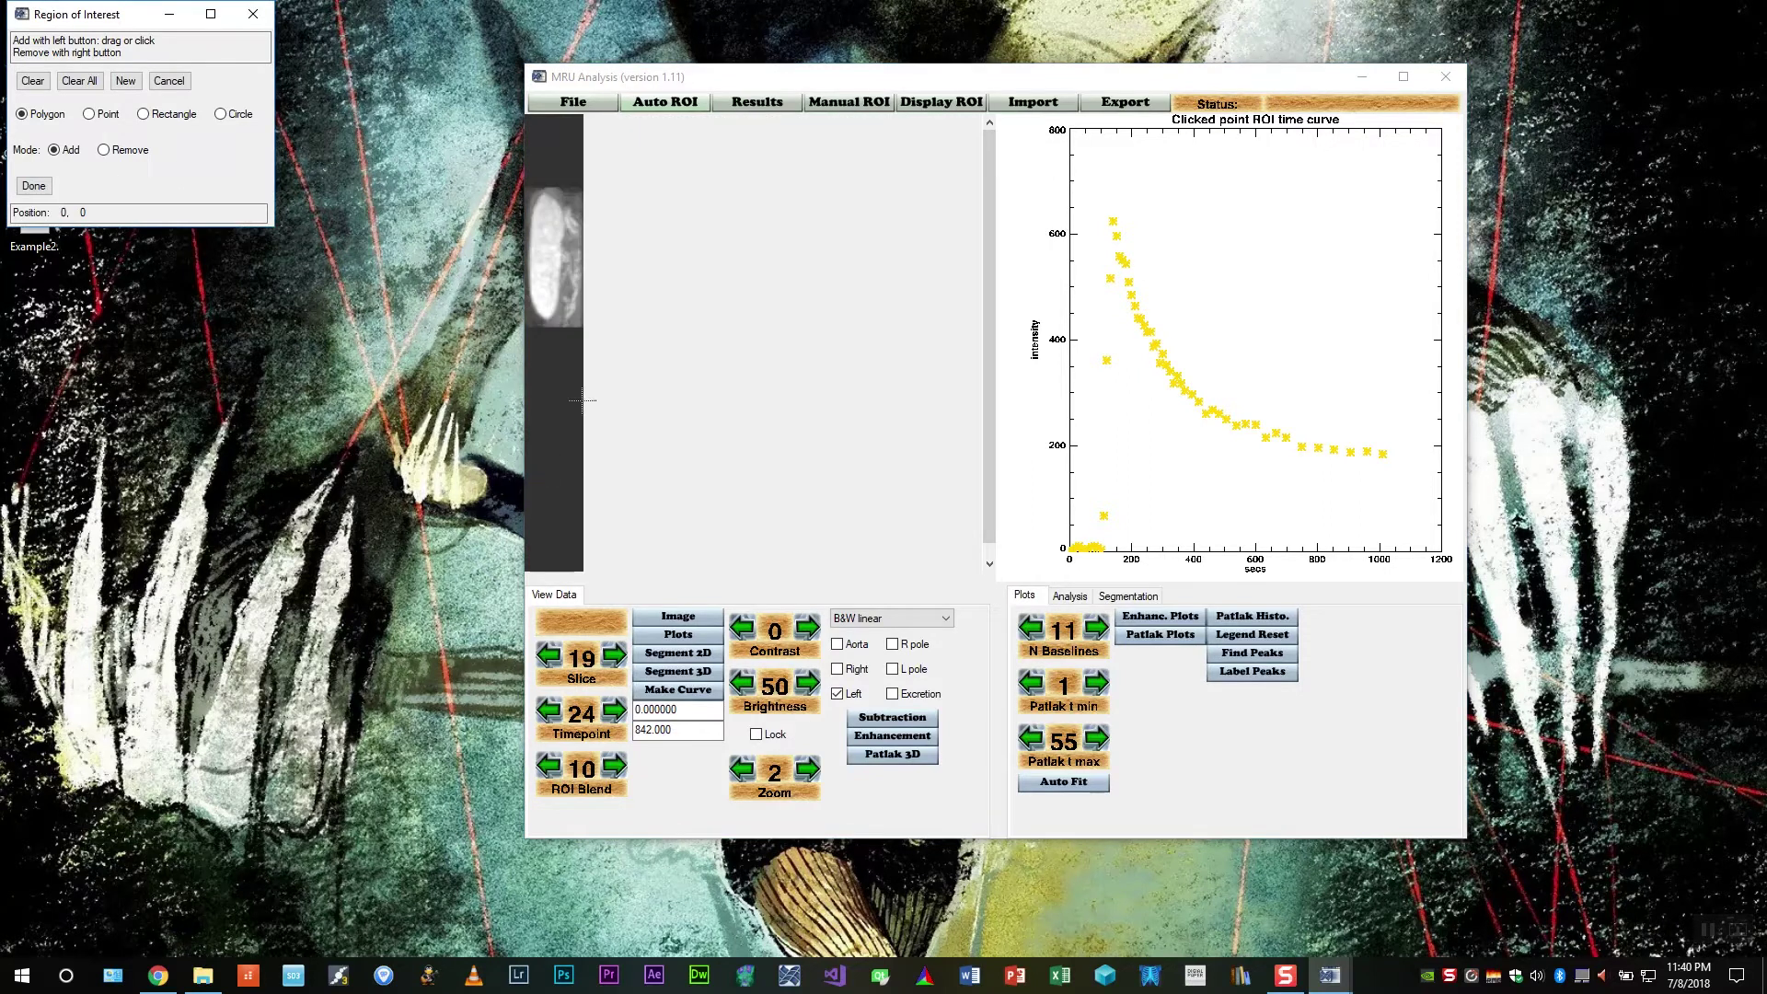
Outline the left kidney with a polygon on the side projection and finish that region
click(555, 189)
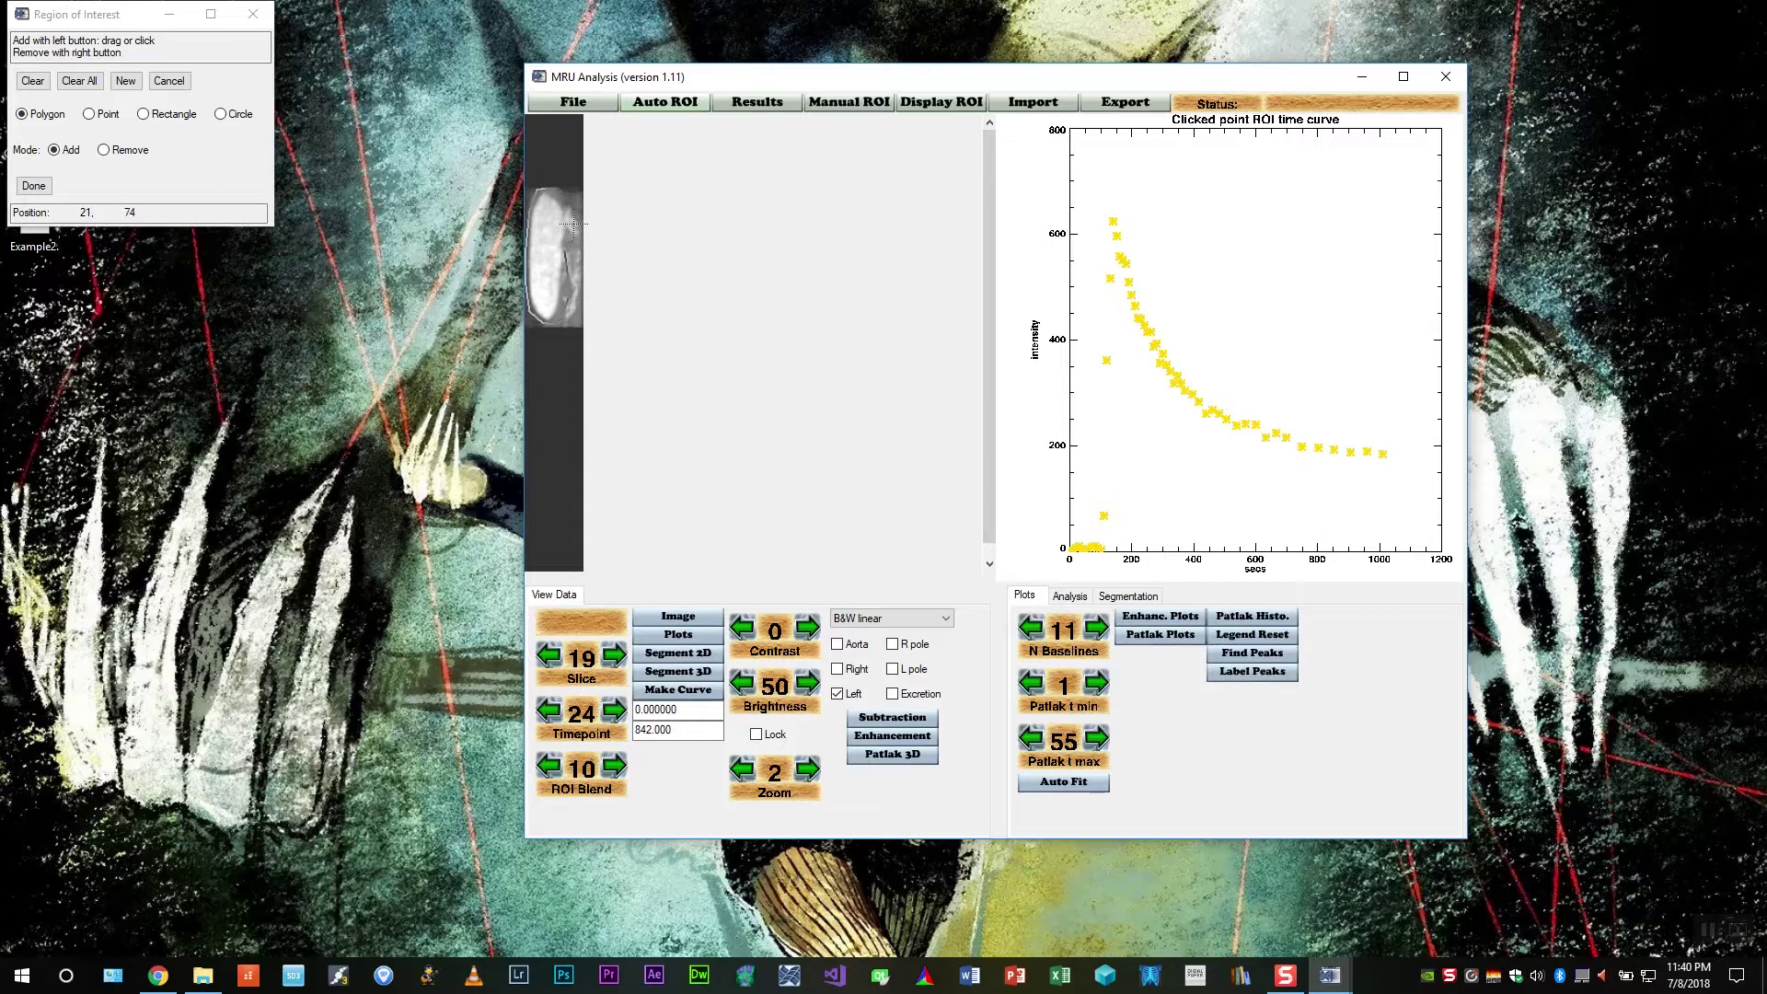
drag(567, 223, 547, 231)
click(37, 185)
Define a new left kidney template by outlining a polygon sample in the bright parenchyma, and finish the segmentation
click(53, 69)
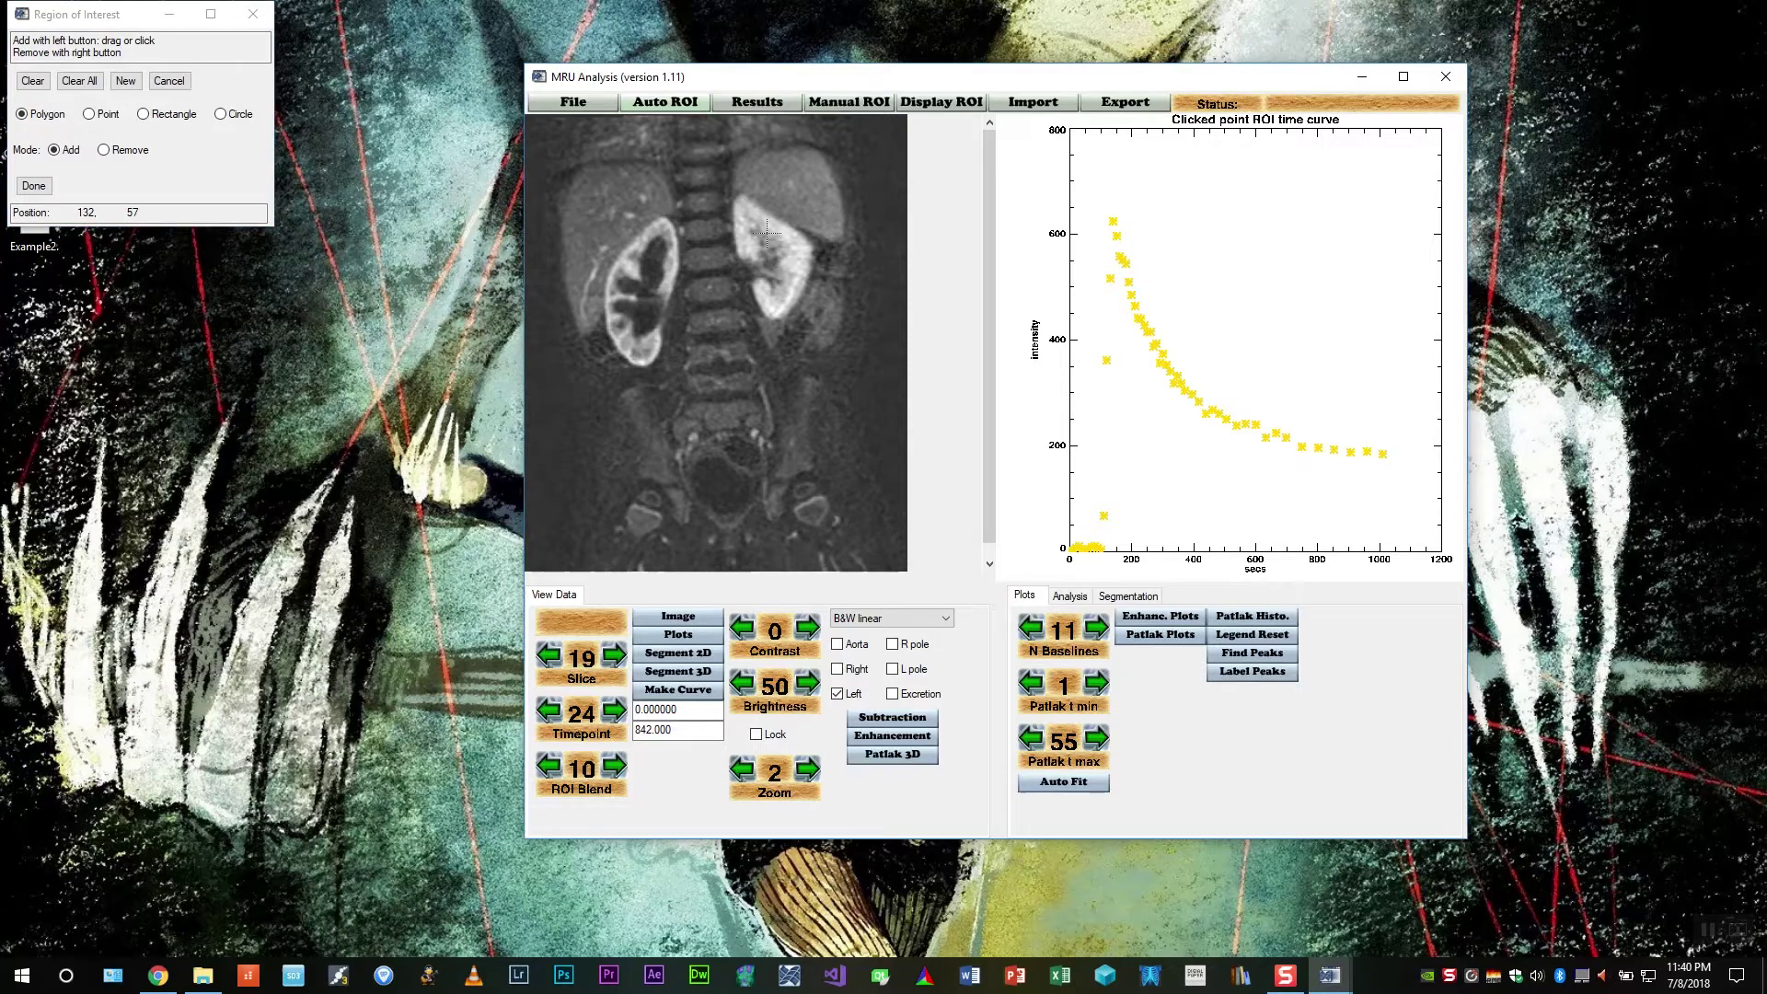
drag(771, 237, 781, 247)
drag(777, 311, 781, 314)
click(35, 187)
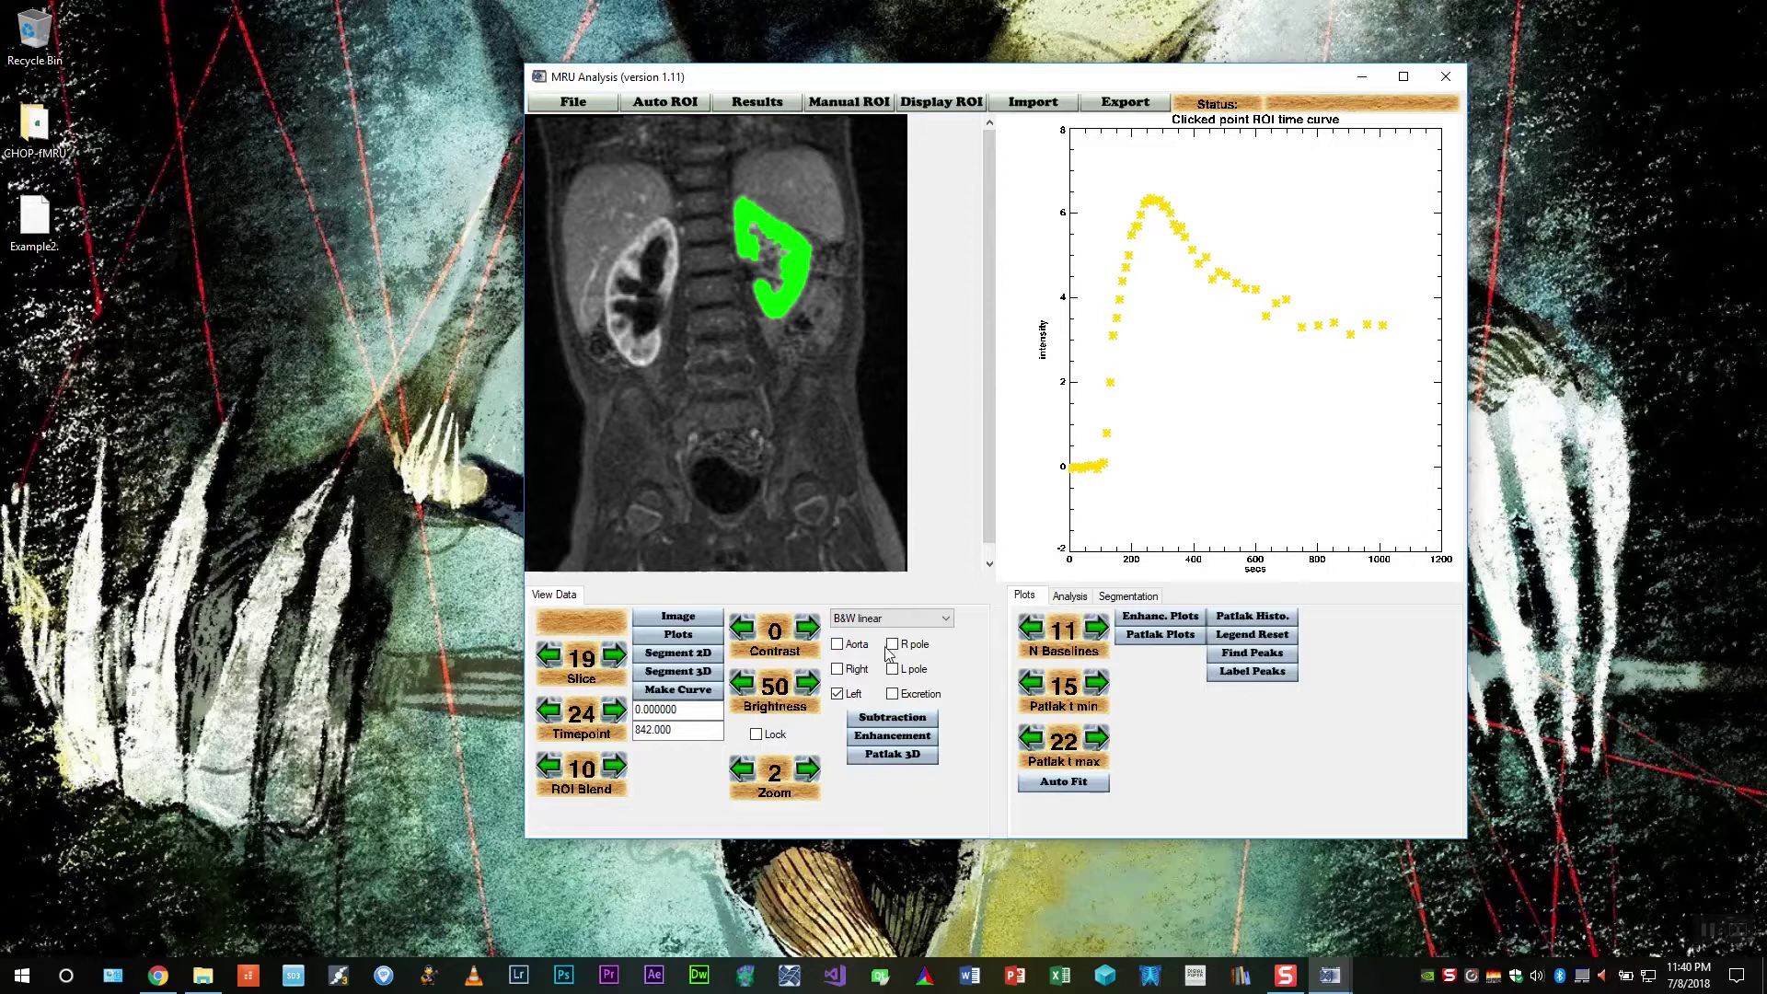
Show the excretion region and examine the left kidney segmentation through slices 14 to 30, returning to slice 18
click(892, 695)
click(613, 656)
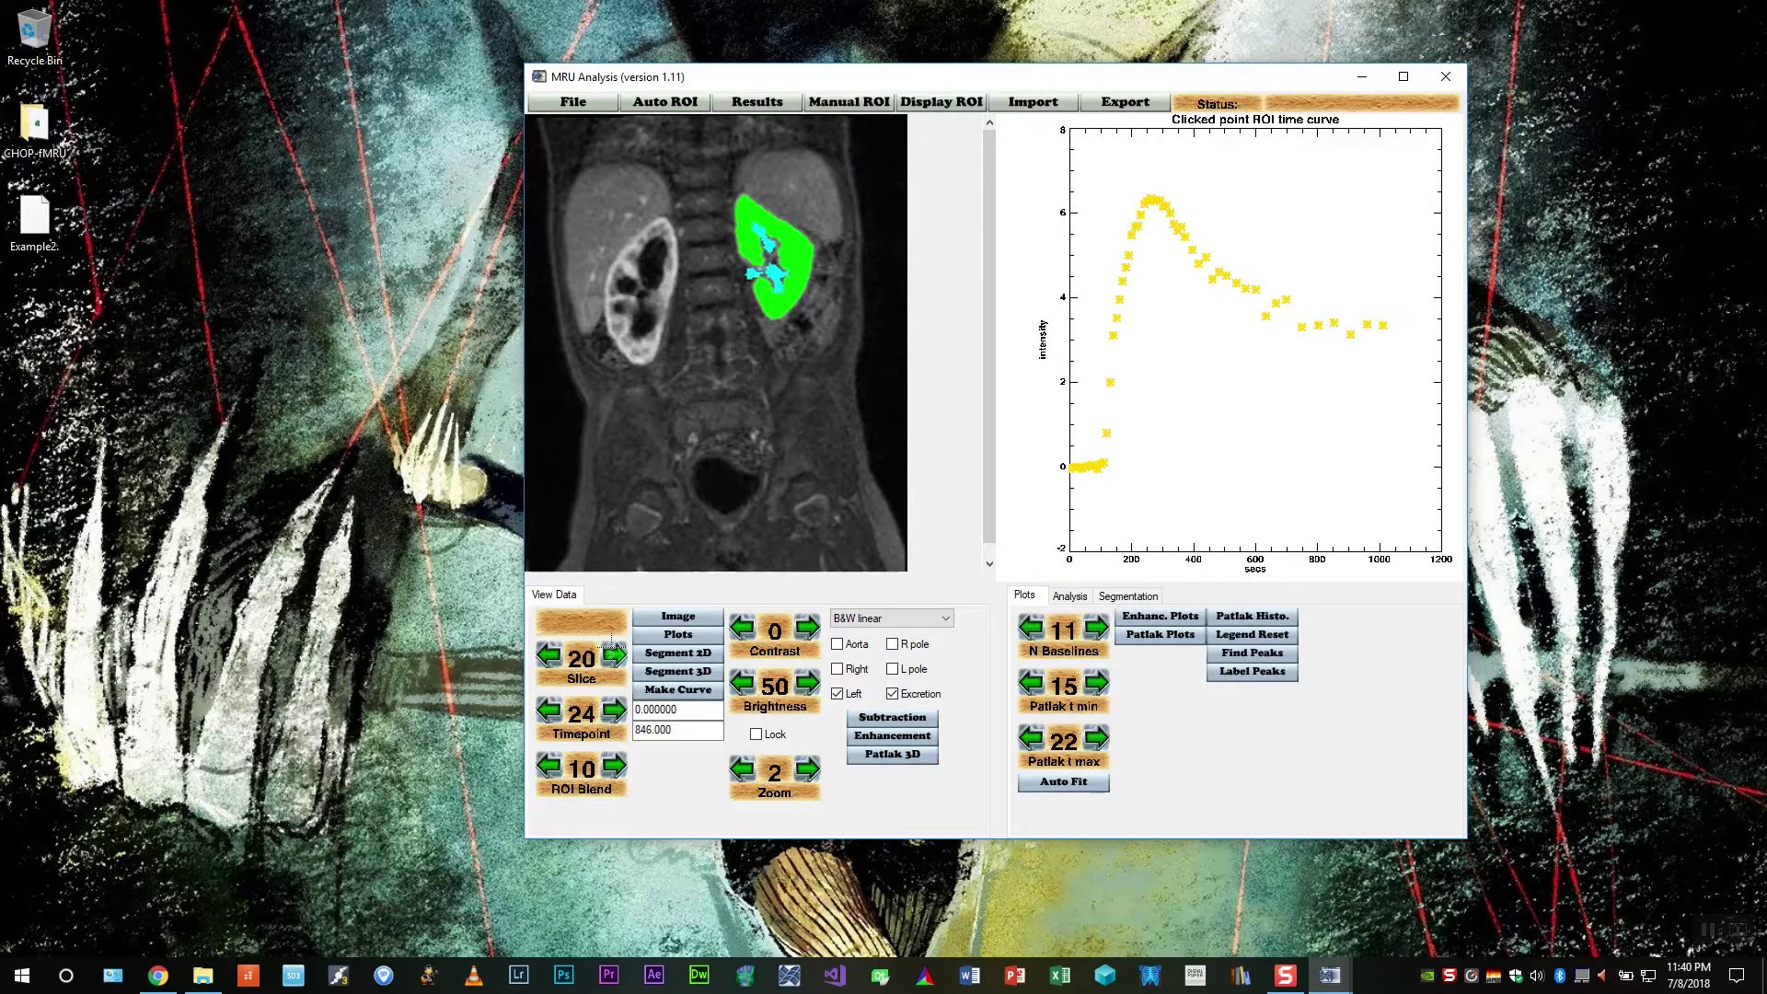
double_click(613, 655)
triple_click(613, 655)
double_click(613, 655)
triple_click(613, 655)
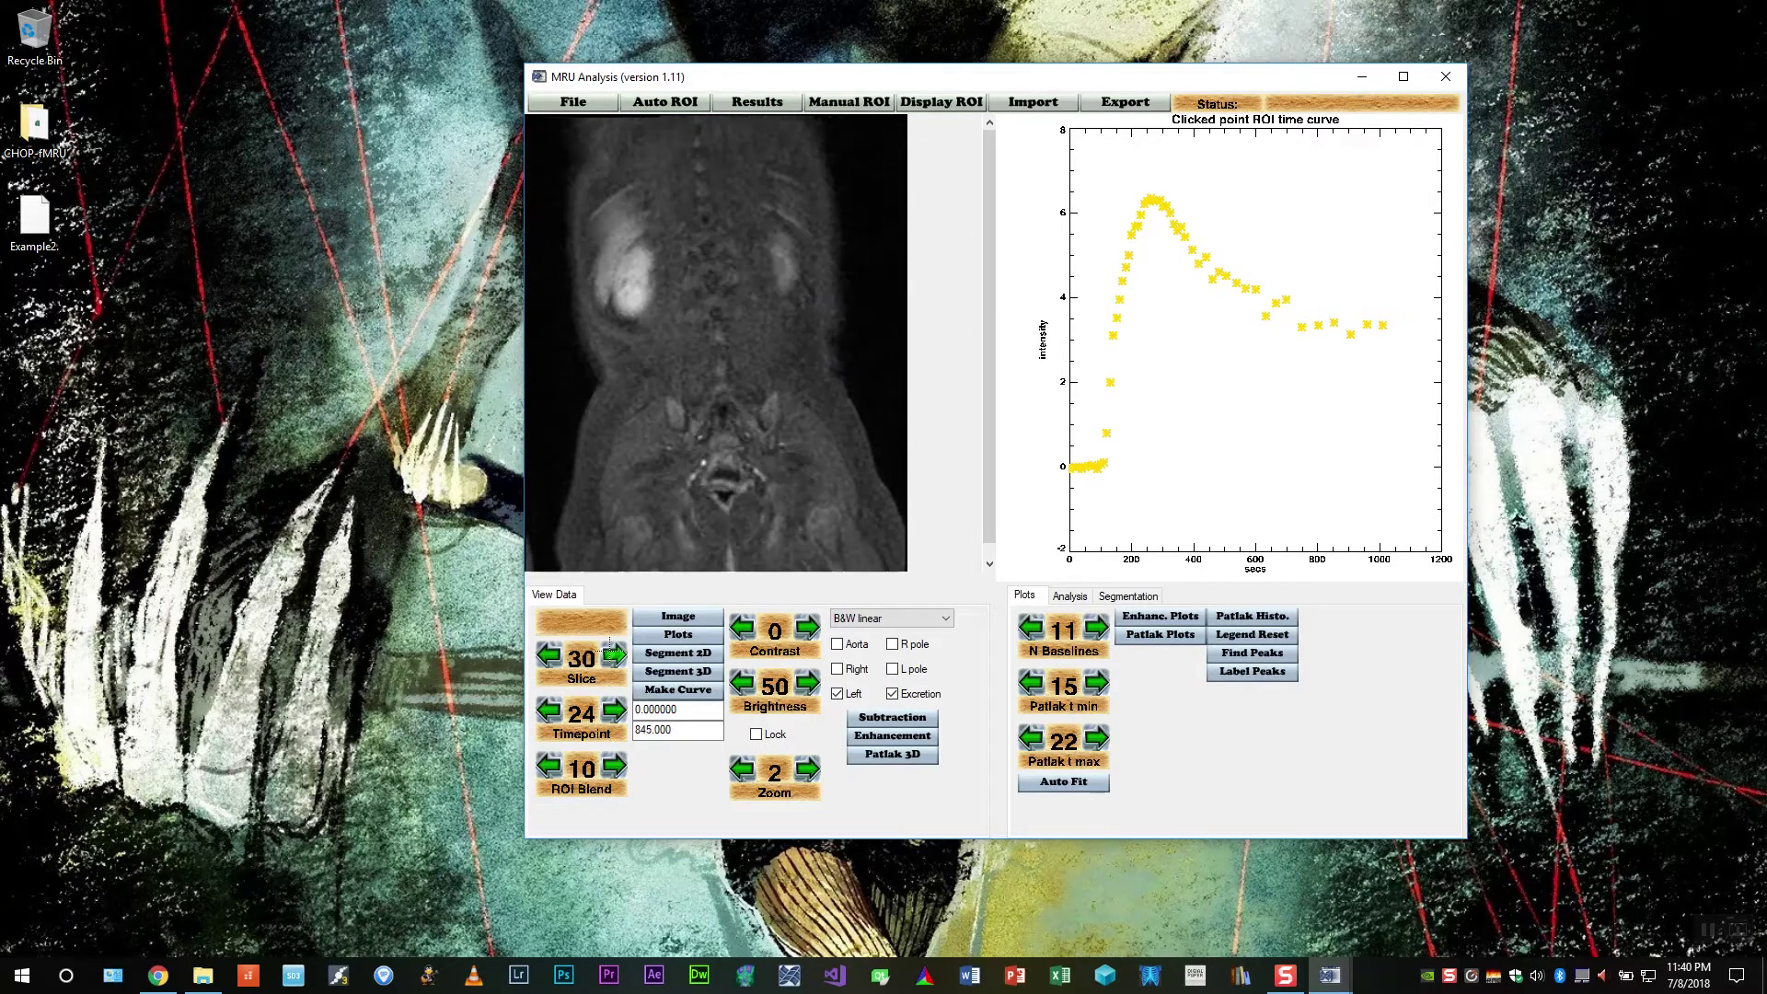
triple_click(550, 656)
triple_click(549, 656)
click(549, 655)
double_click(550, 656)
triple_click(550, 655)
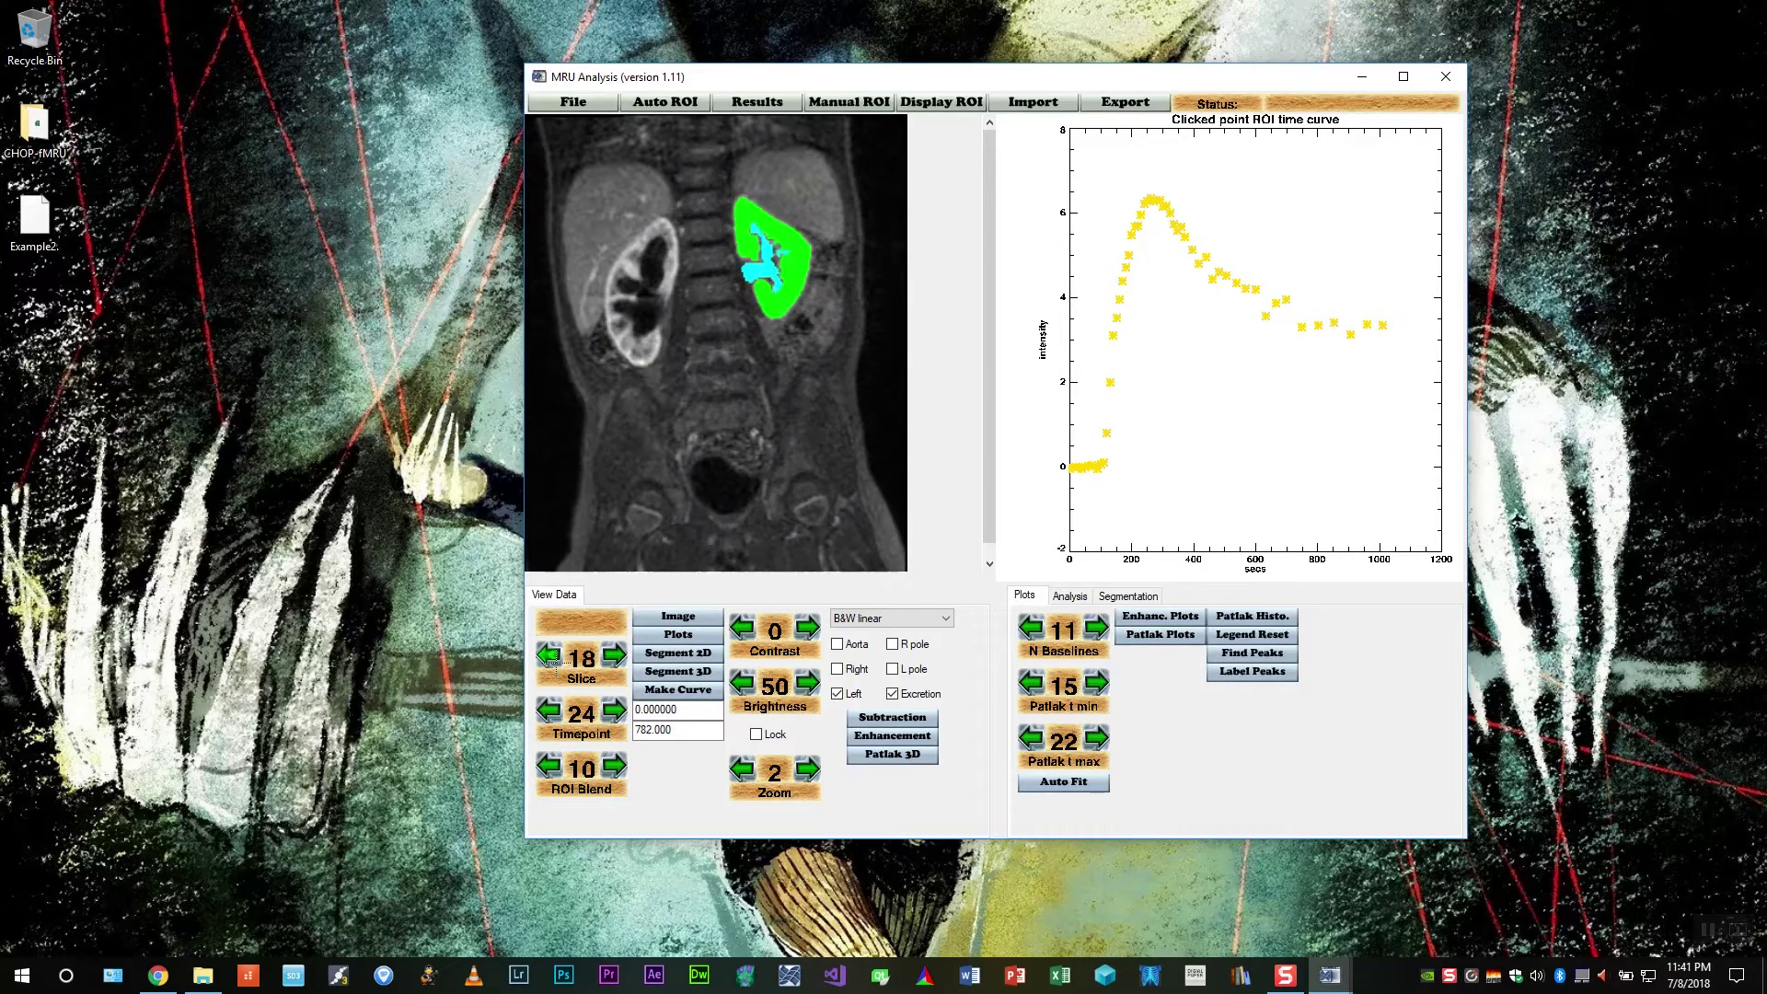
double_click(550, 656)
double_click(550, 655)
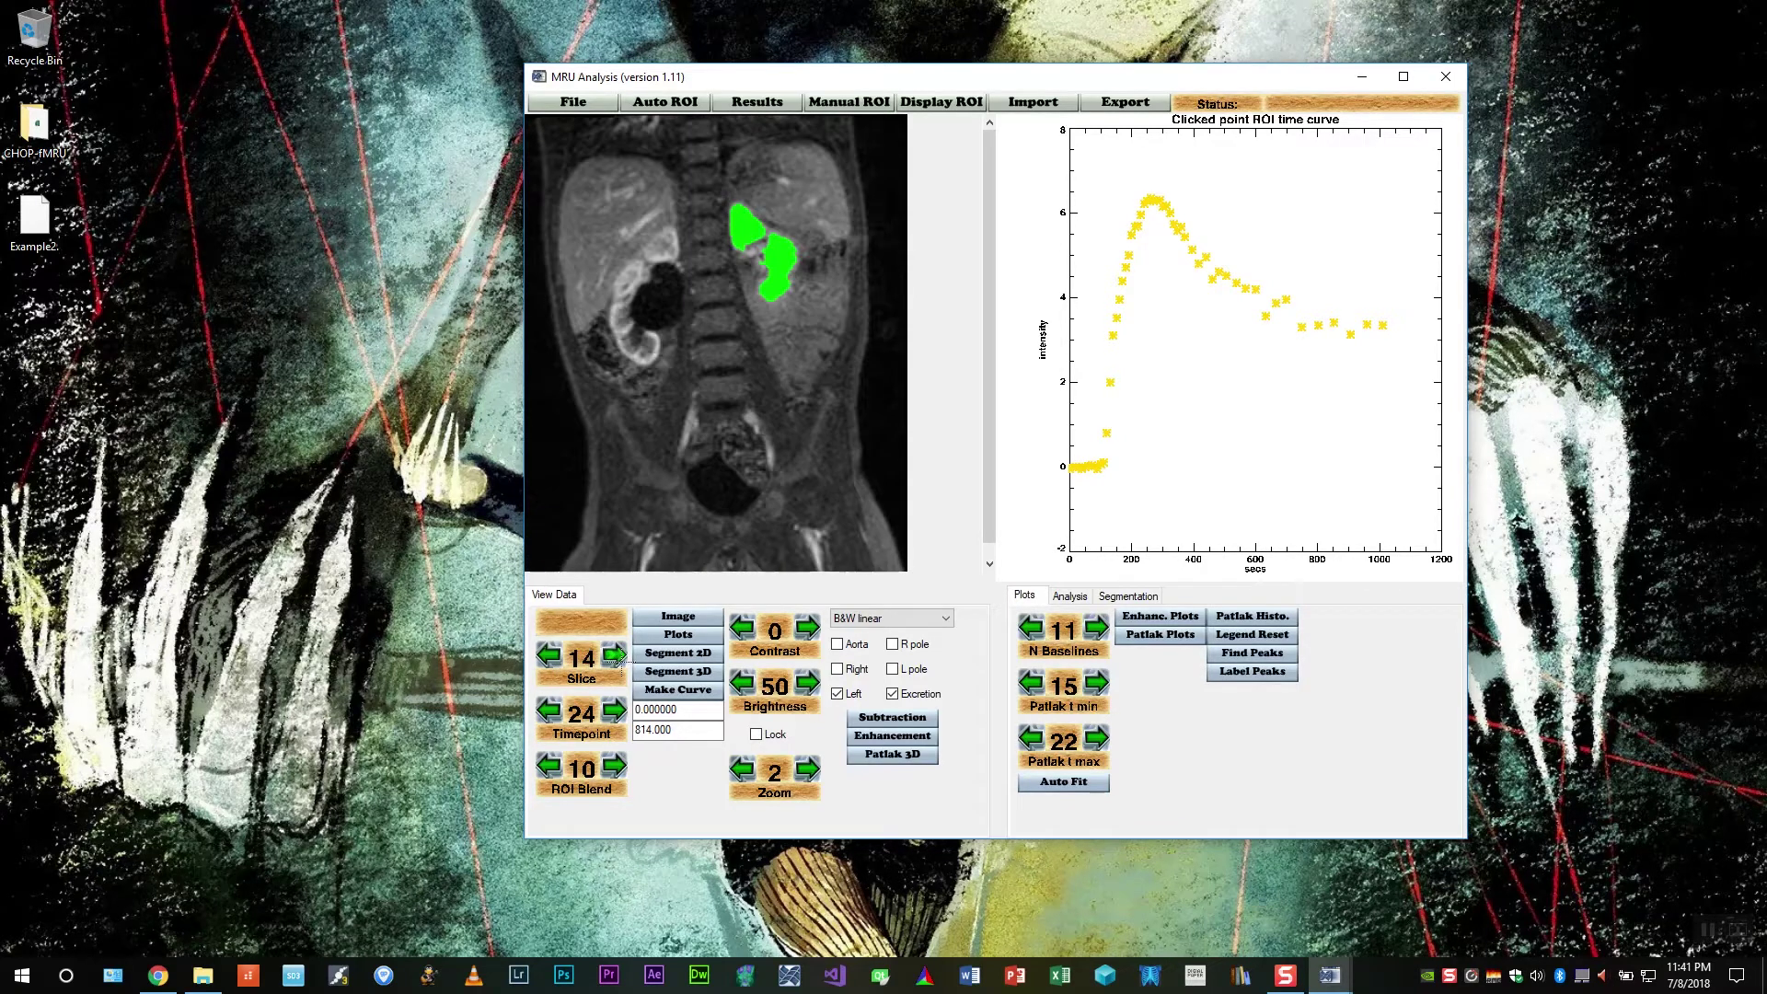
double_click(615, 656)
double_click(615, 656)
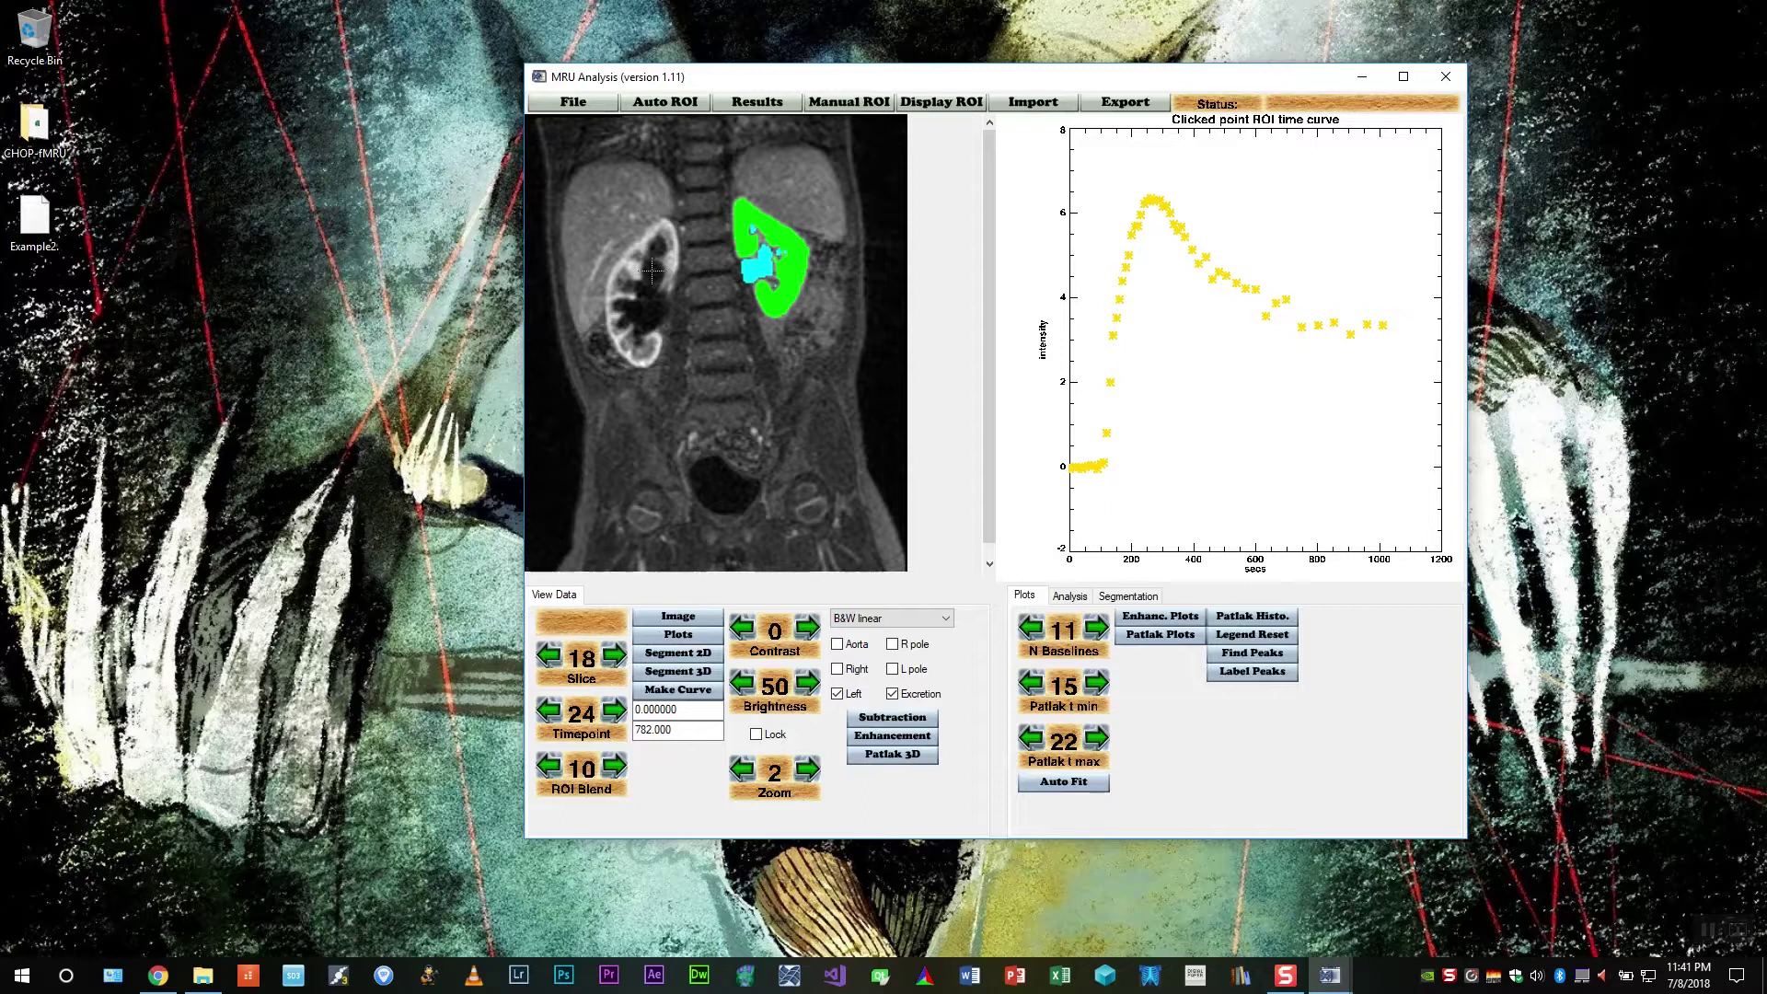
Advance slice 18 through the later timepoints up to 42 and settle on timepoint 38
triple_click(615, 710)
triple_click(615, 710)
triple_click(615, 710)
triple_click(615, 710)
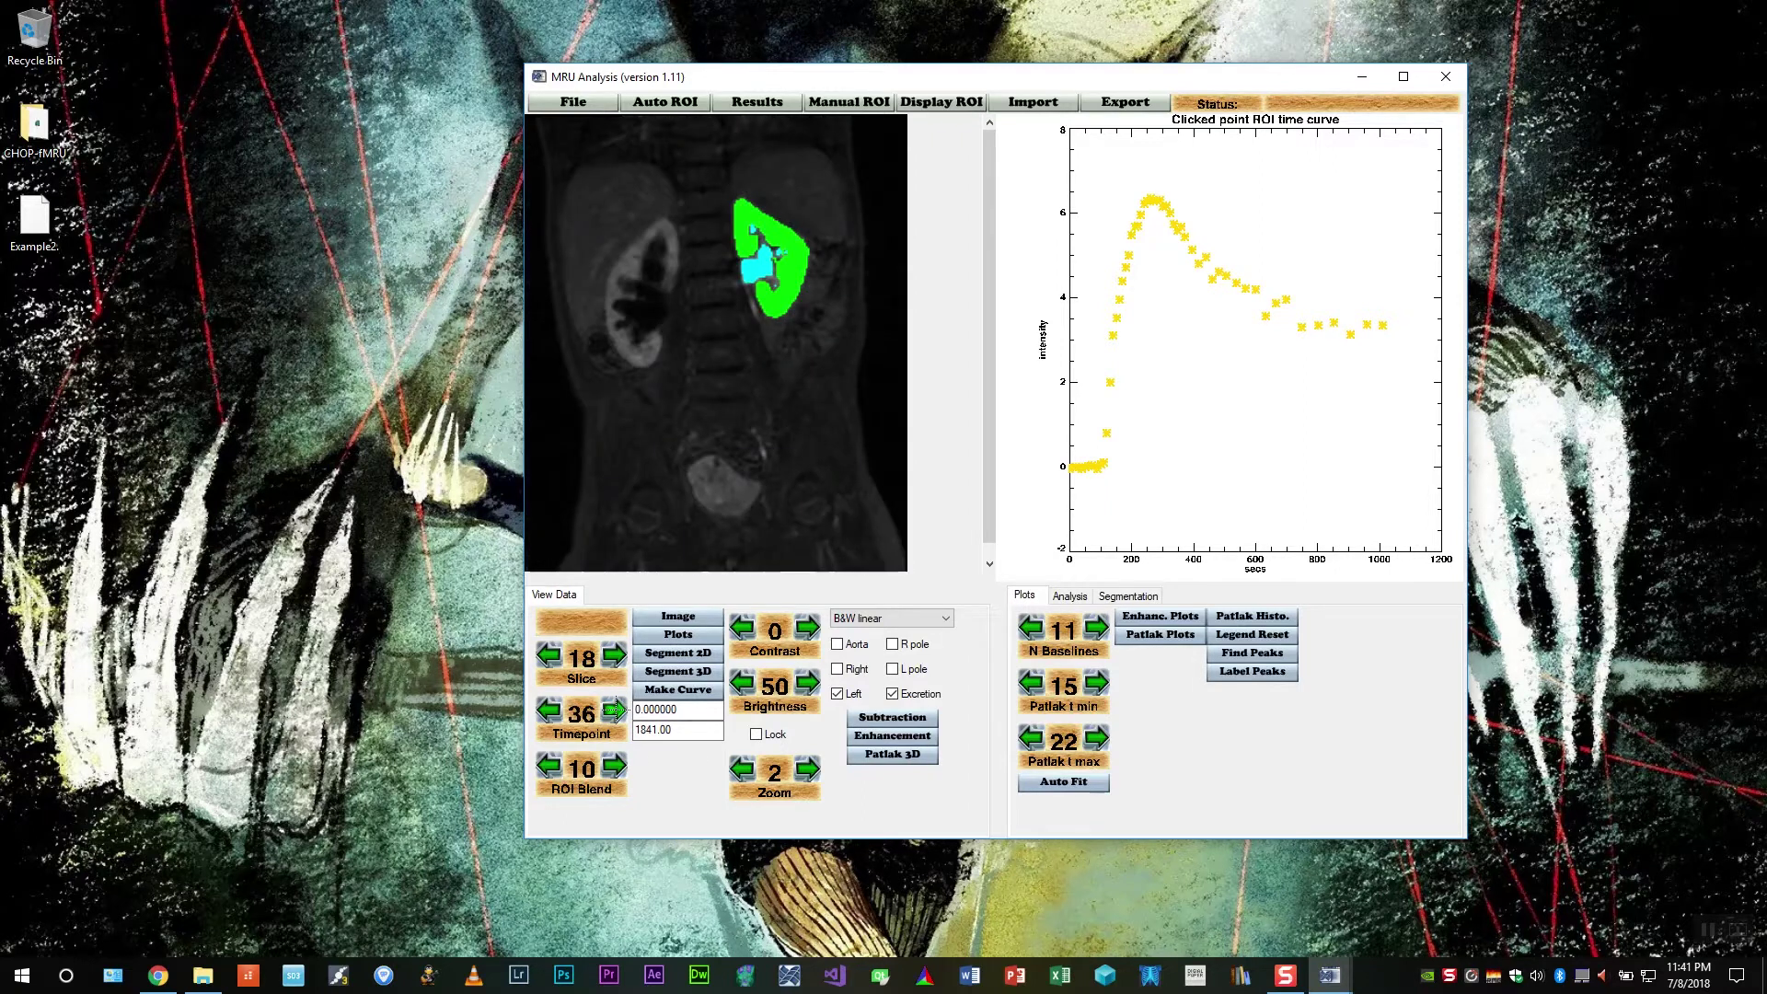
triple_click(615, 710)
double_click(615, 709)
click(615, 710)
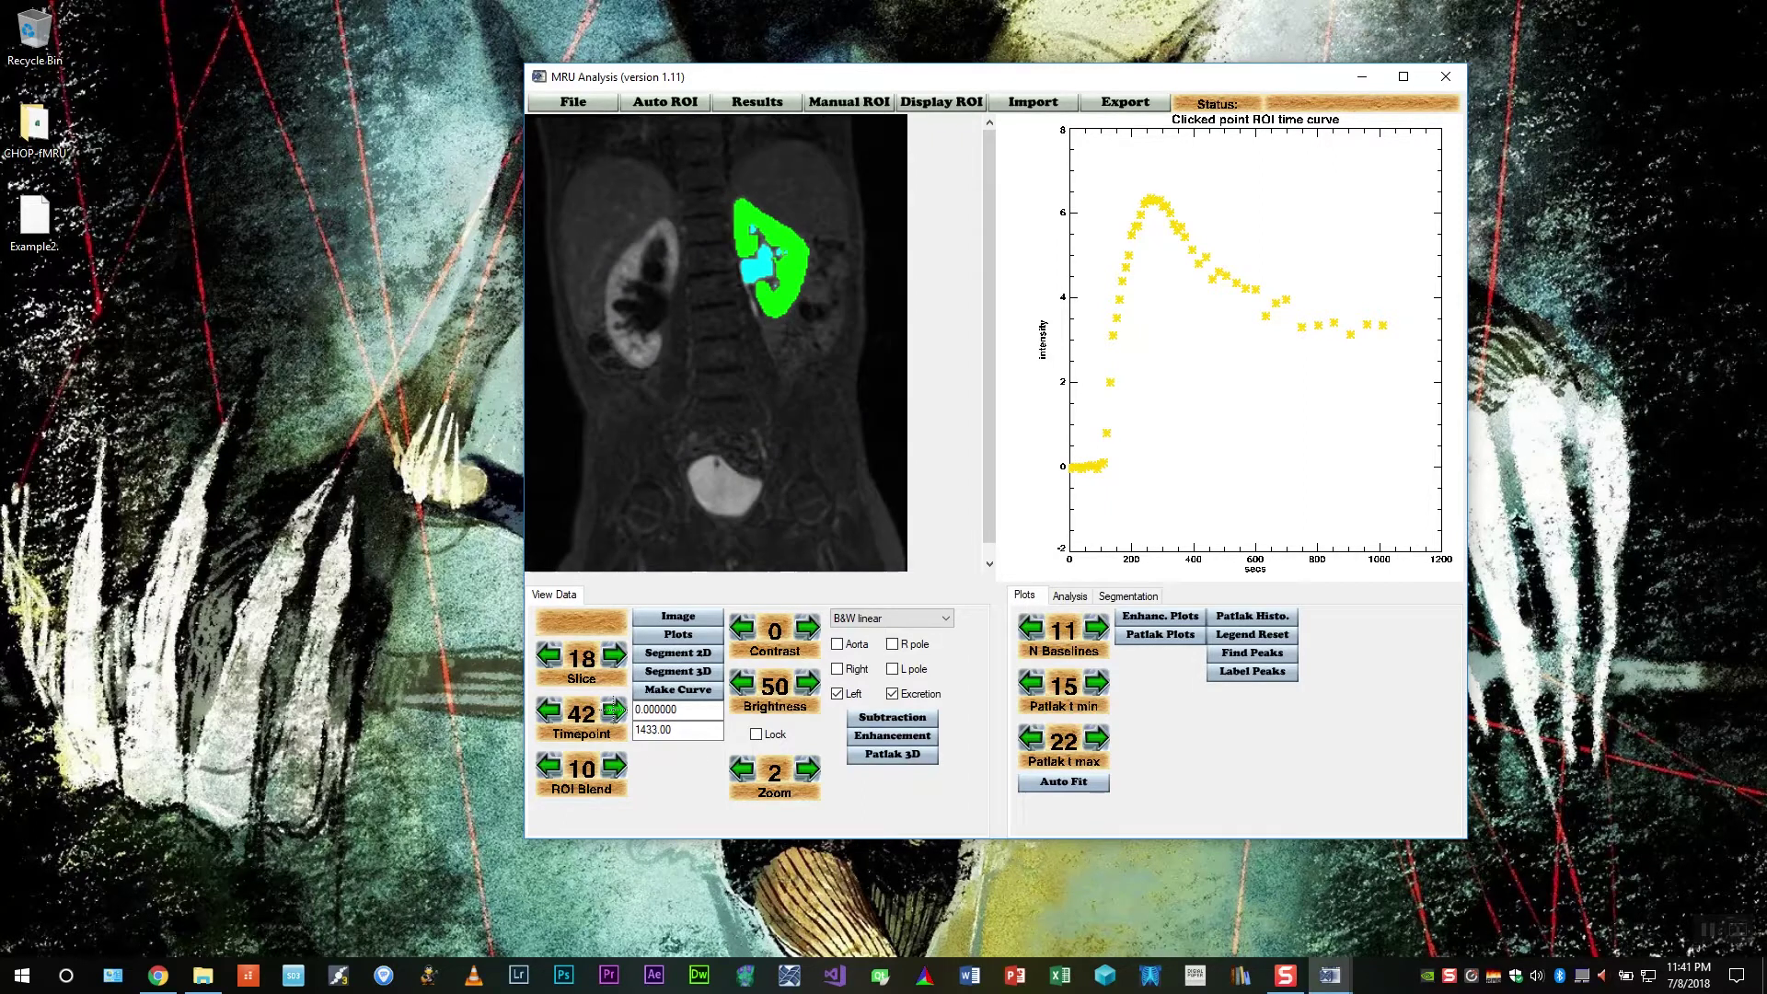
double_click(550, 709)
double_click(550, 710)
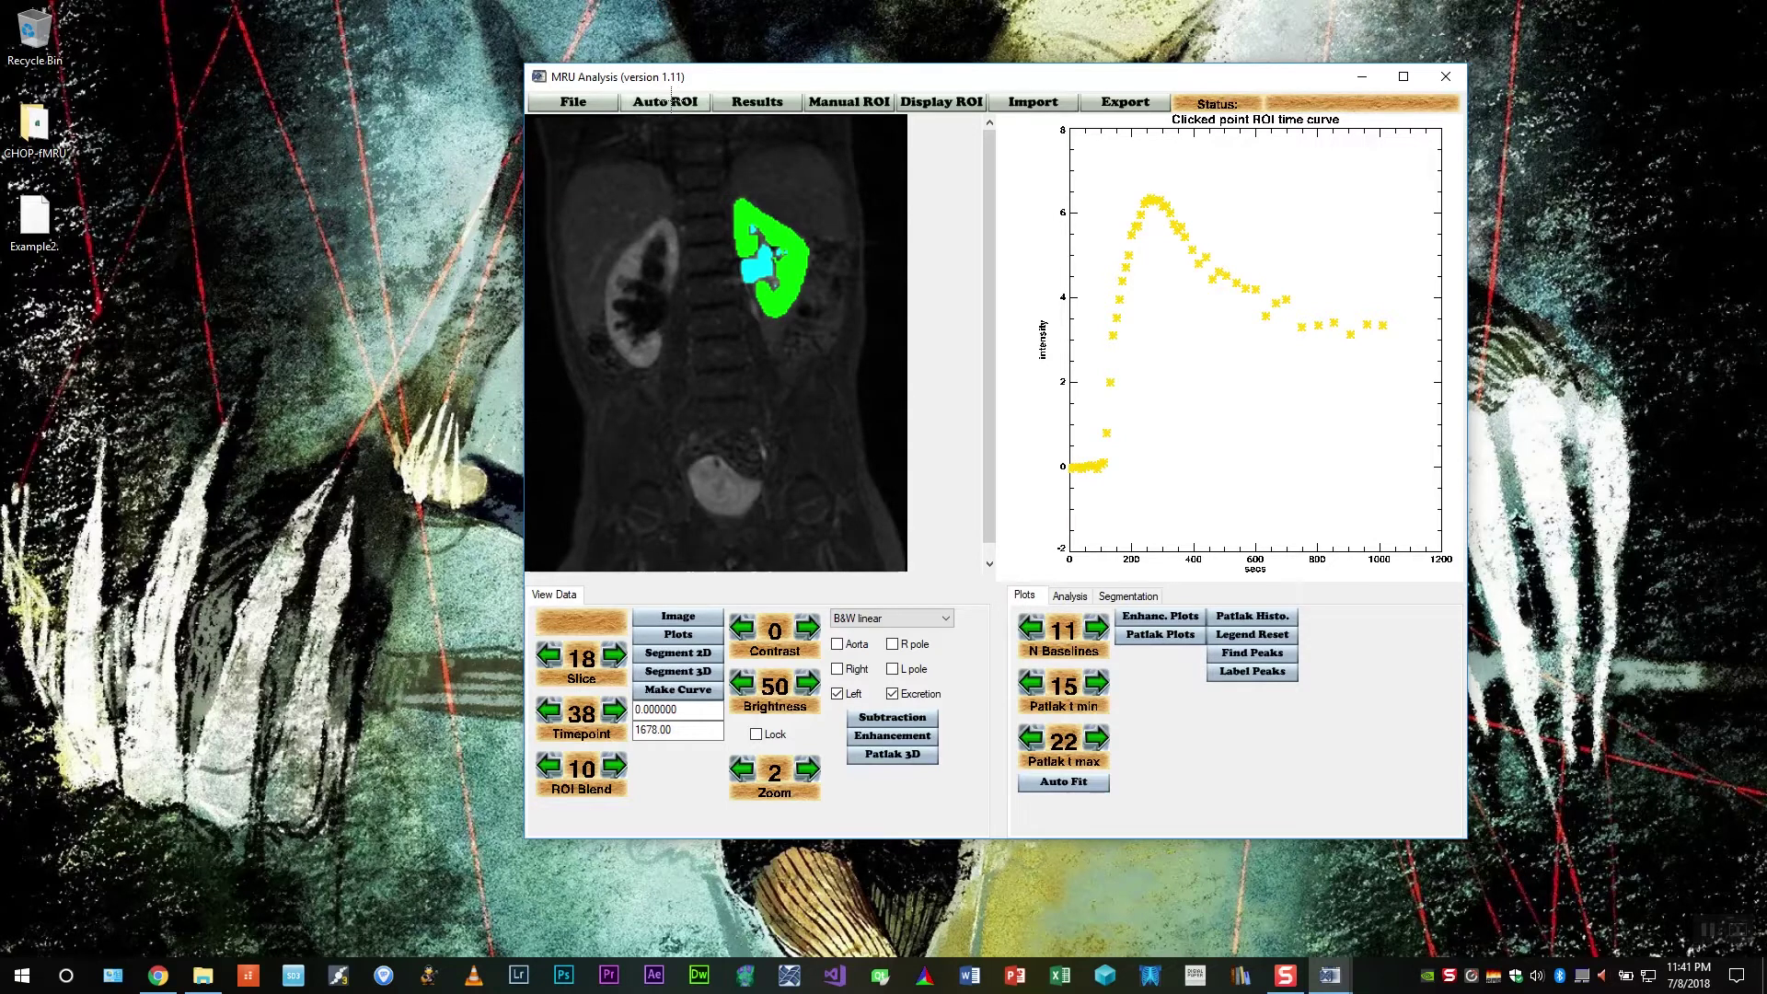
Start the automatic right kidney ROI and outline the right kidney with a polygon on the coronal projection
click(672, 111)
click(682, 143)
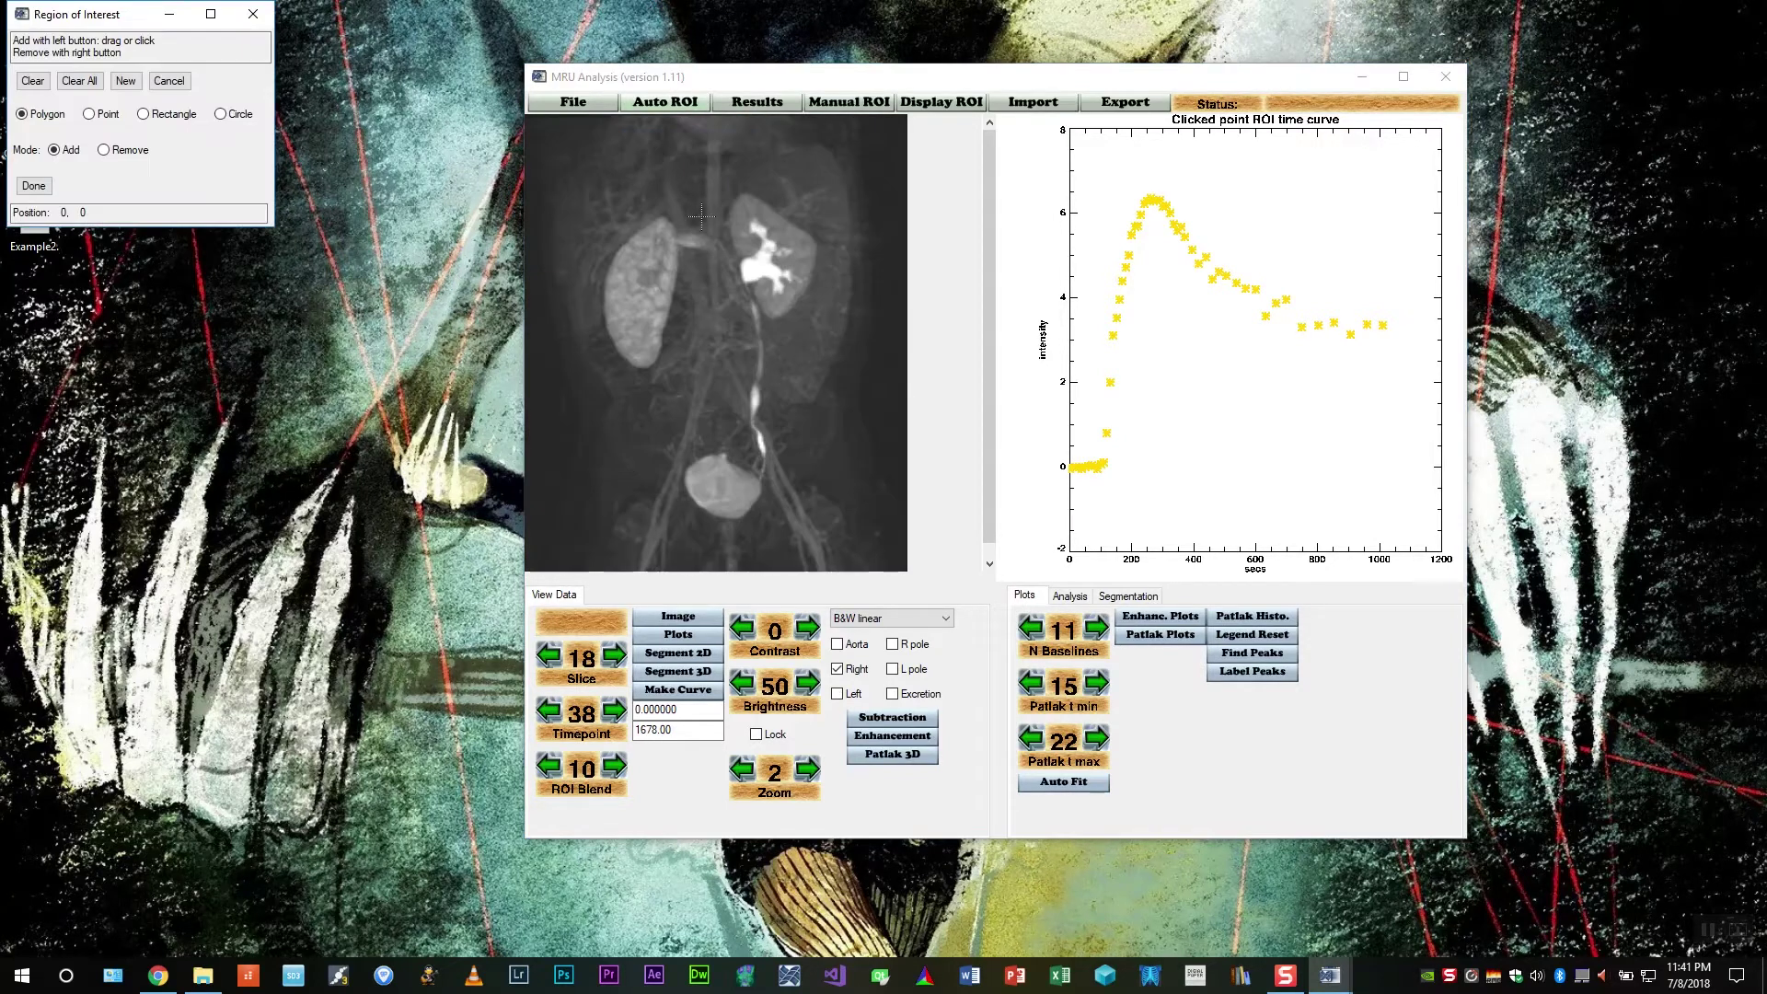
click(624, 234)
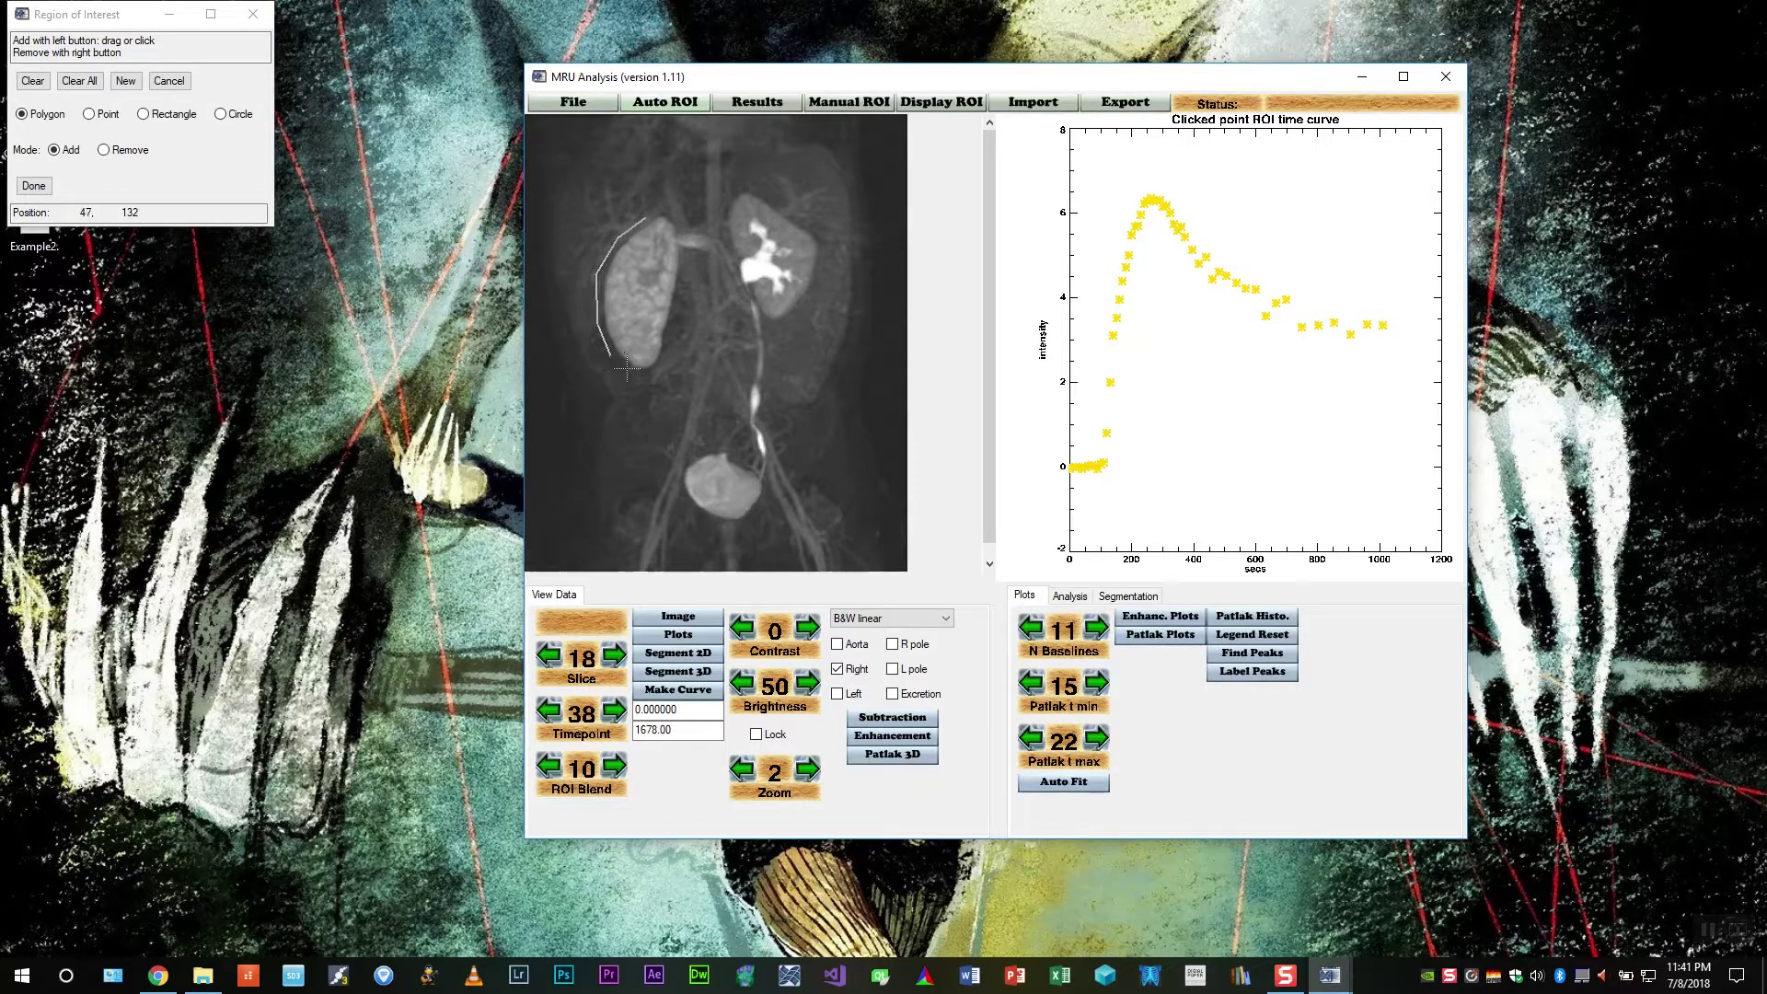
drag(627, 368, 646, 376)
click(684, 260)
click(272, 224)
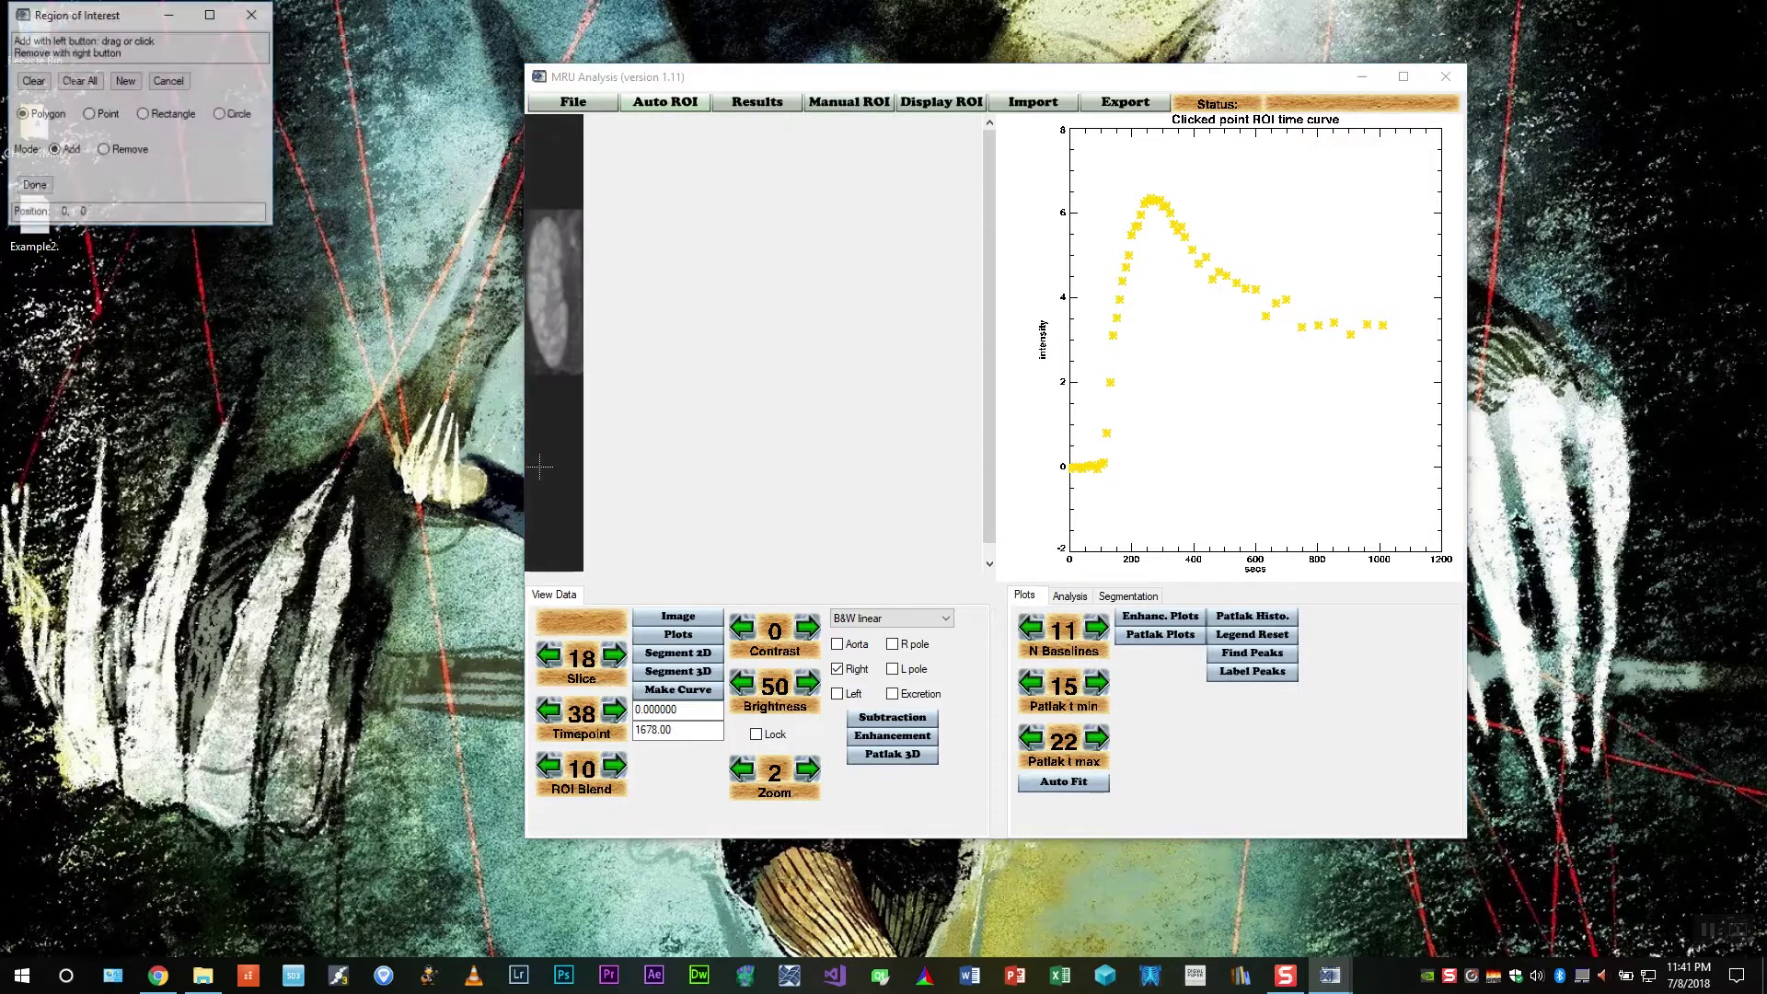
Outline the right kidney with a polygon on the side projection and finish that region
click(531, 228)
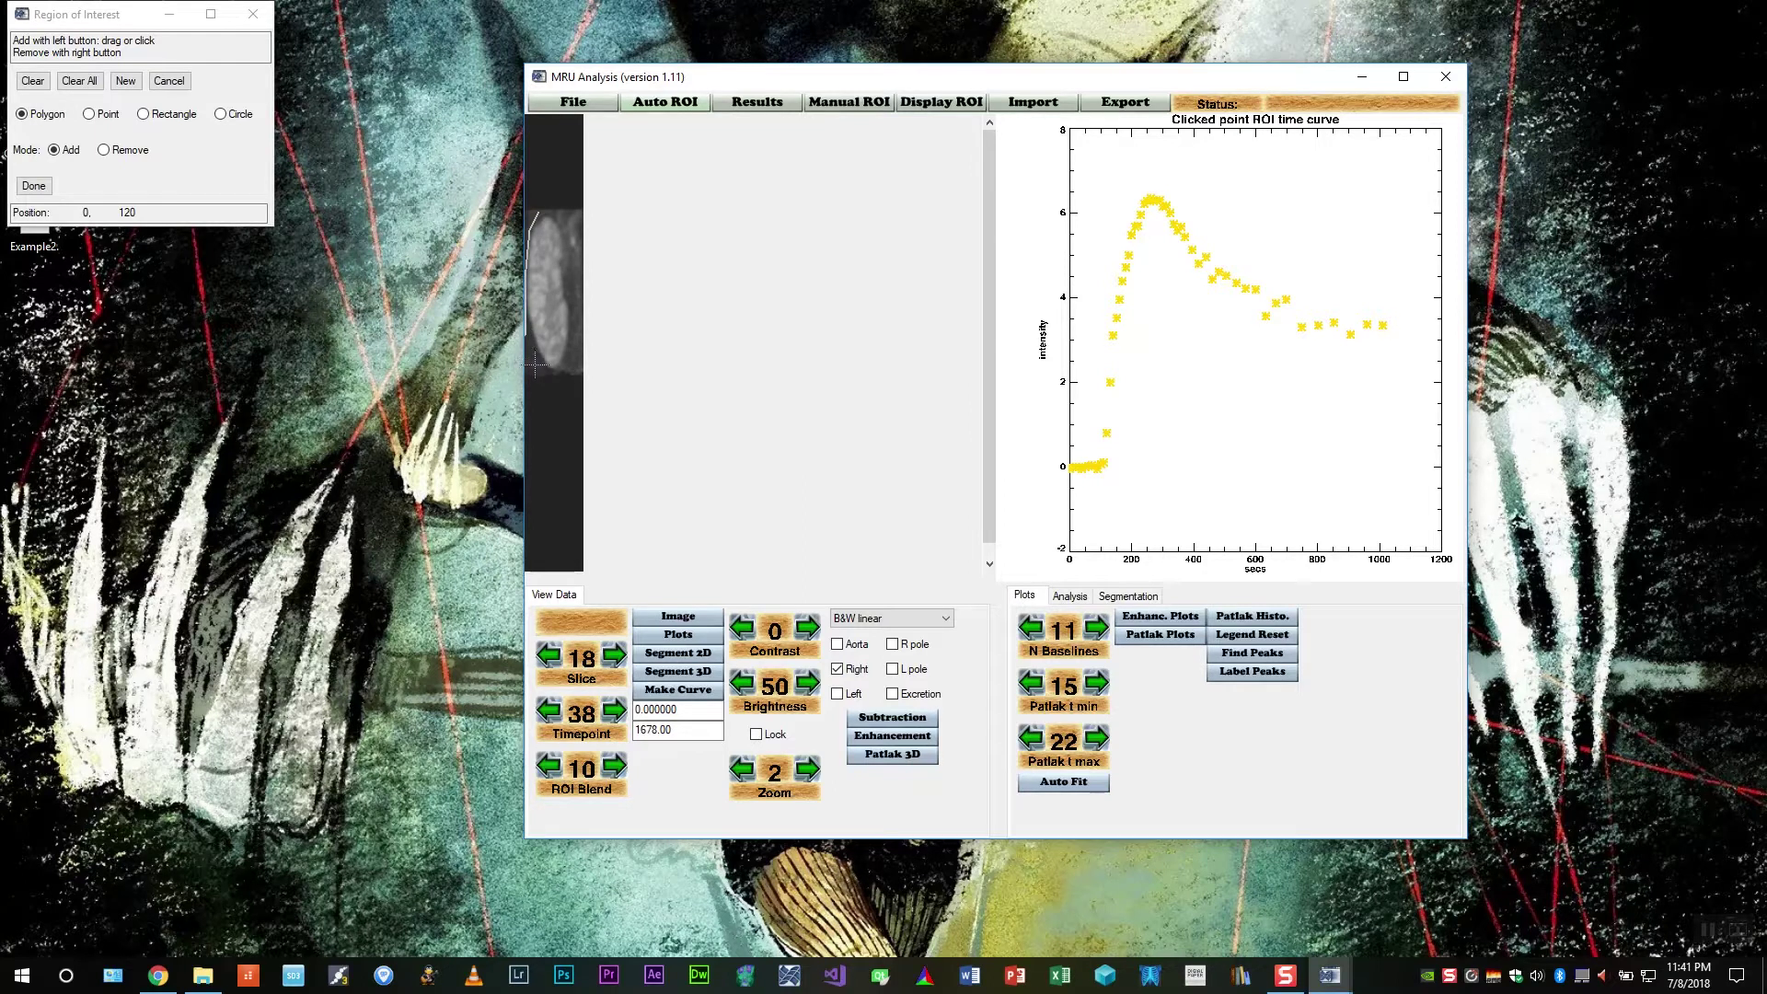
drag(549, 377, 564, 368)
click(33, 185)
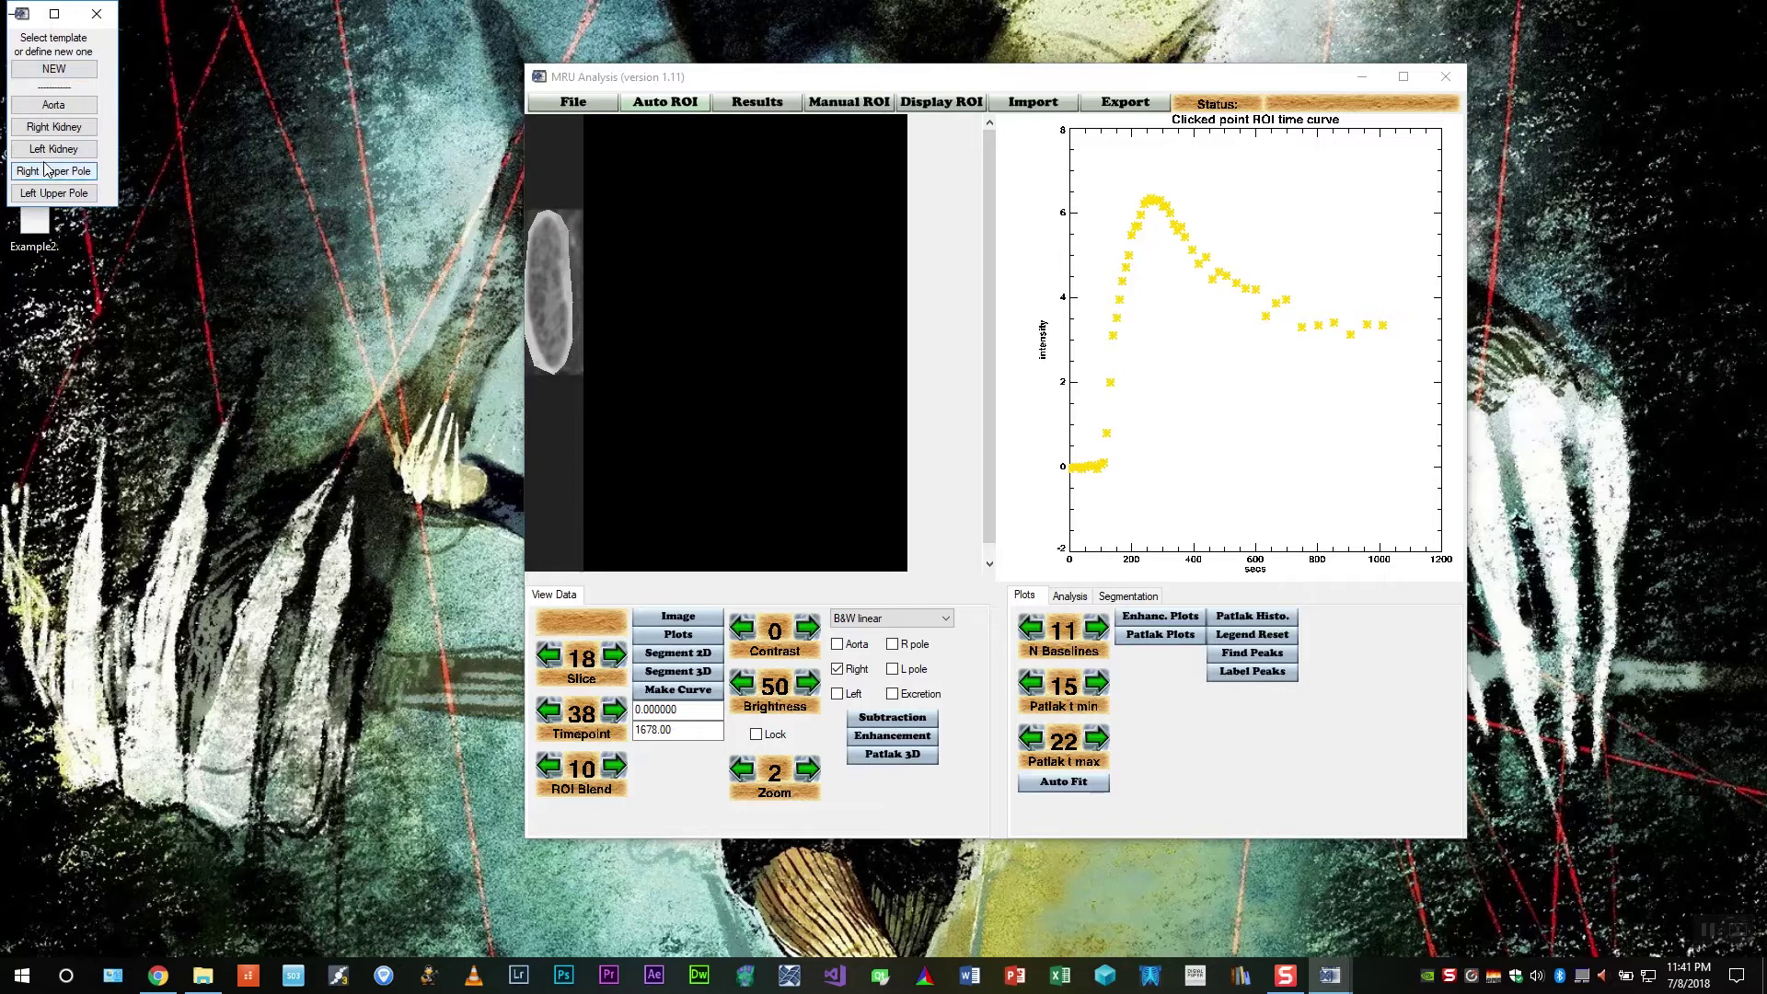
Define a new right kidney template by outlining a polygon sample in the bright outer parenchyma, and finish the segmentation
click(55, 69)
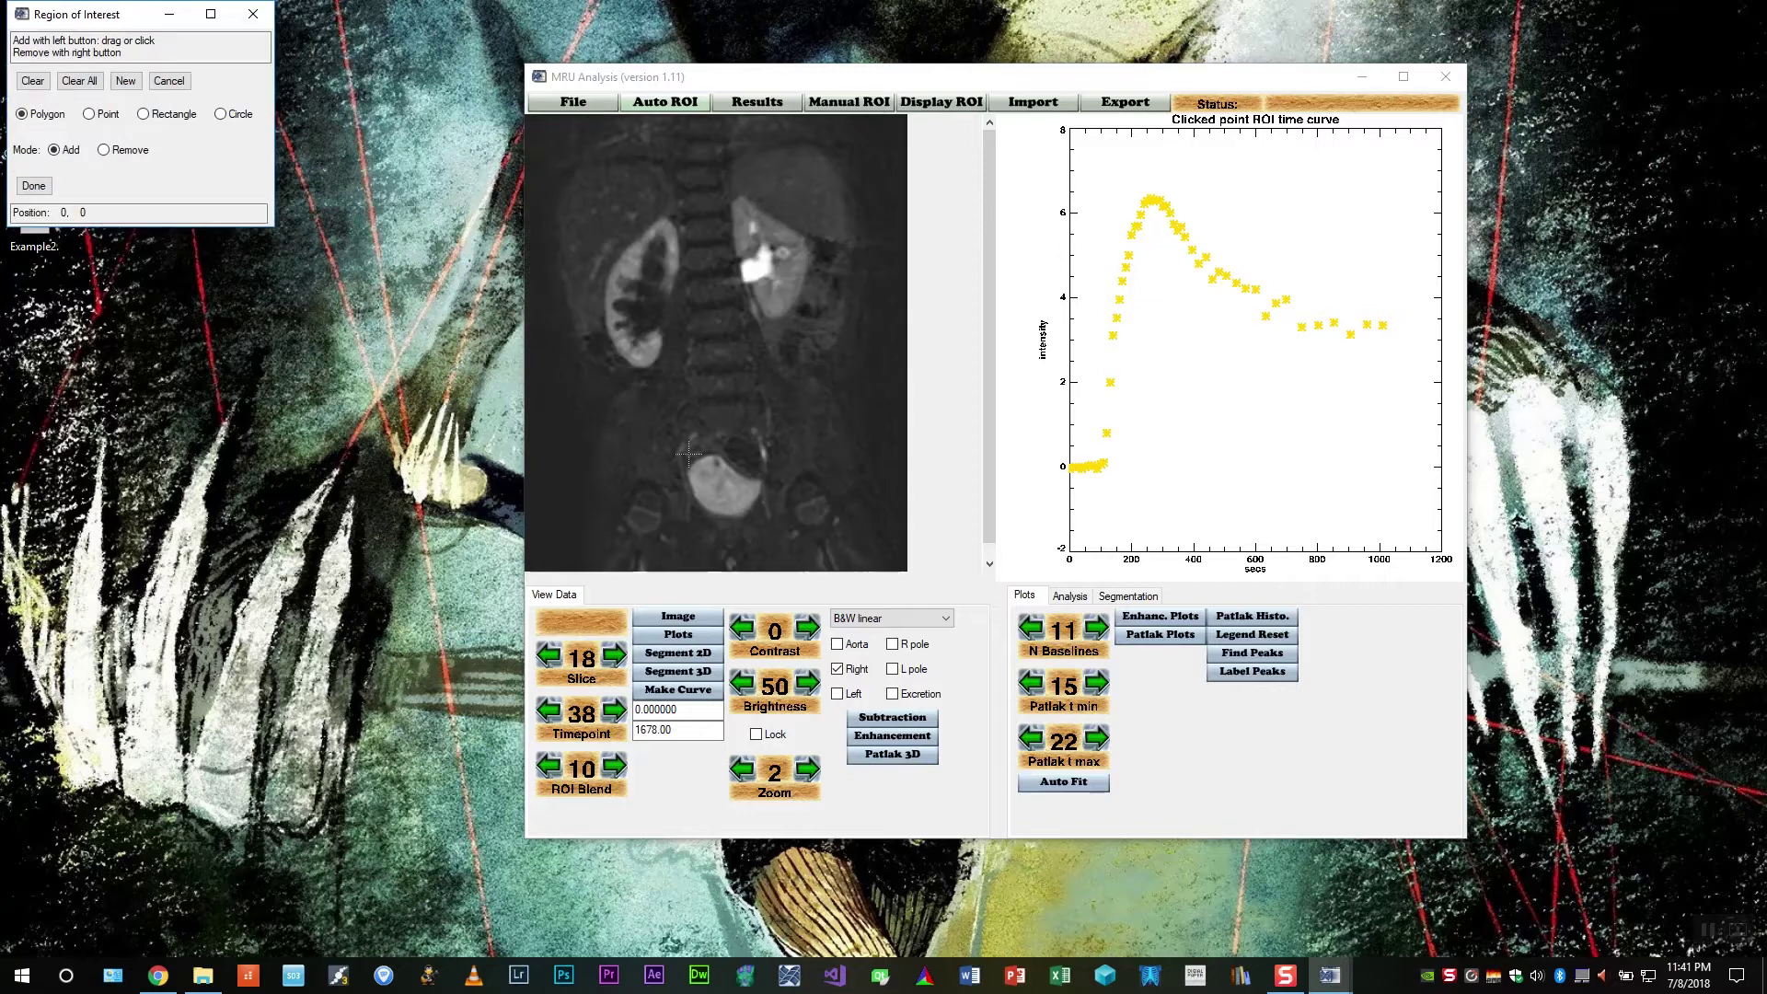
click(626, 249)
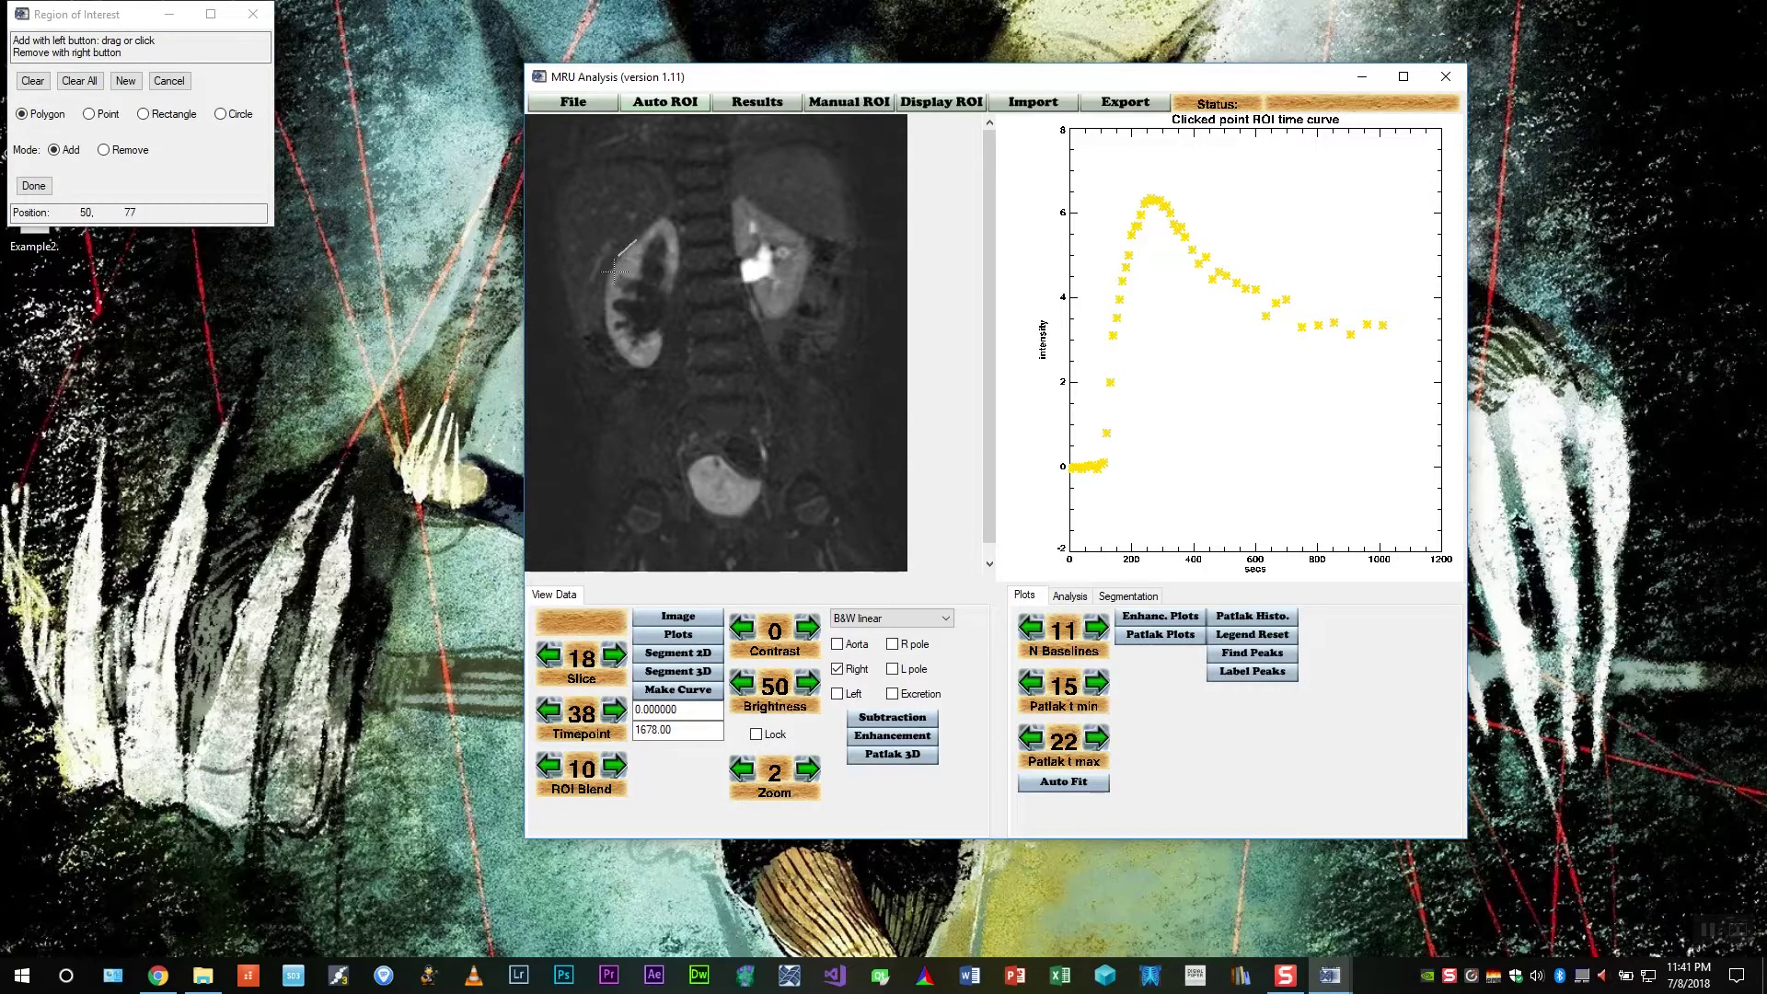
drag(614, 269, 618, 276)
drag(650, 223, 647, 230)
click(41, 185)
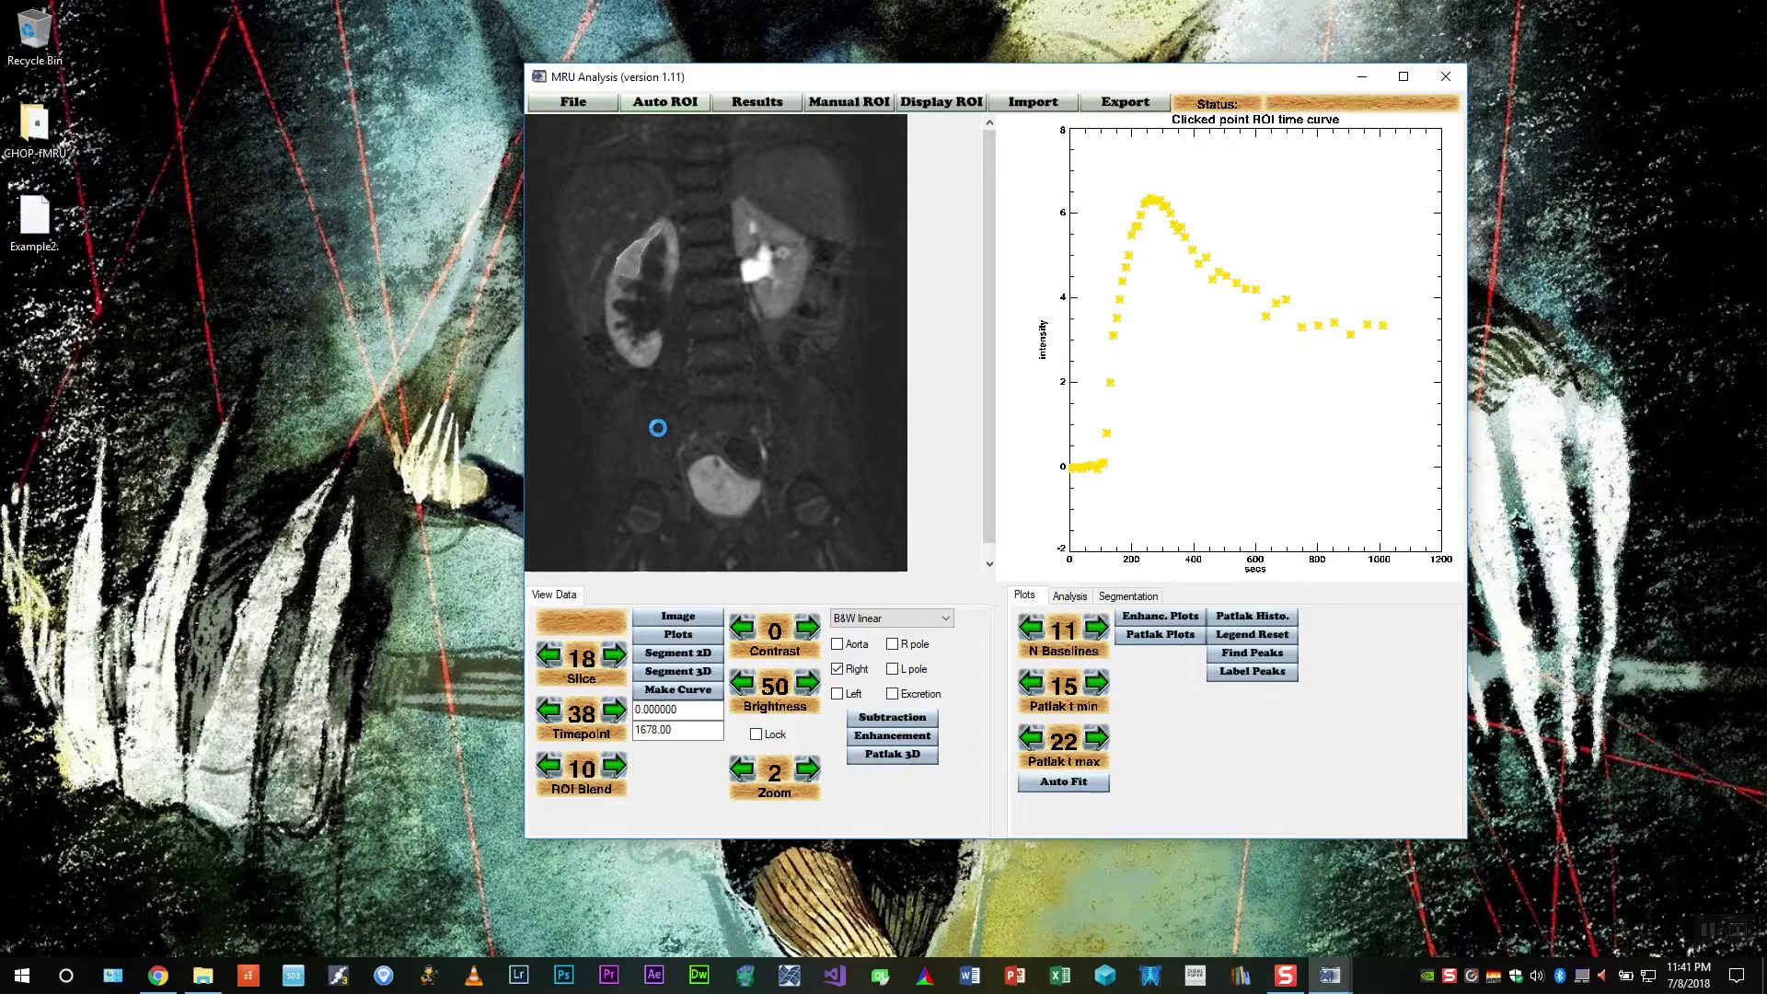
click(716, 451)
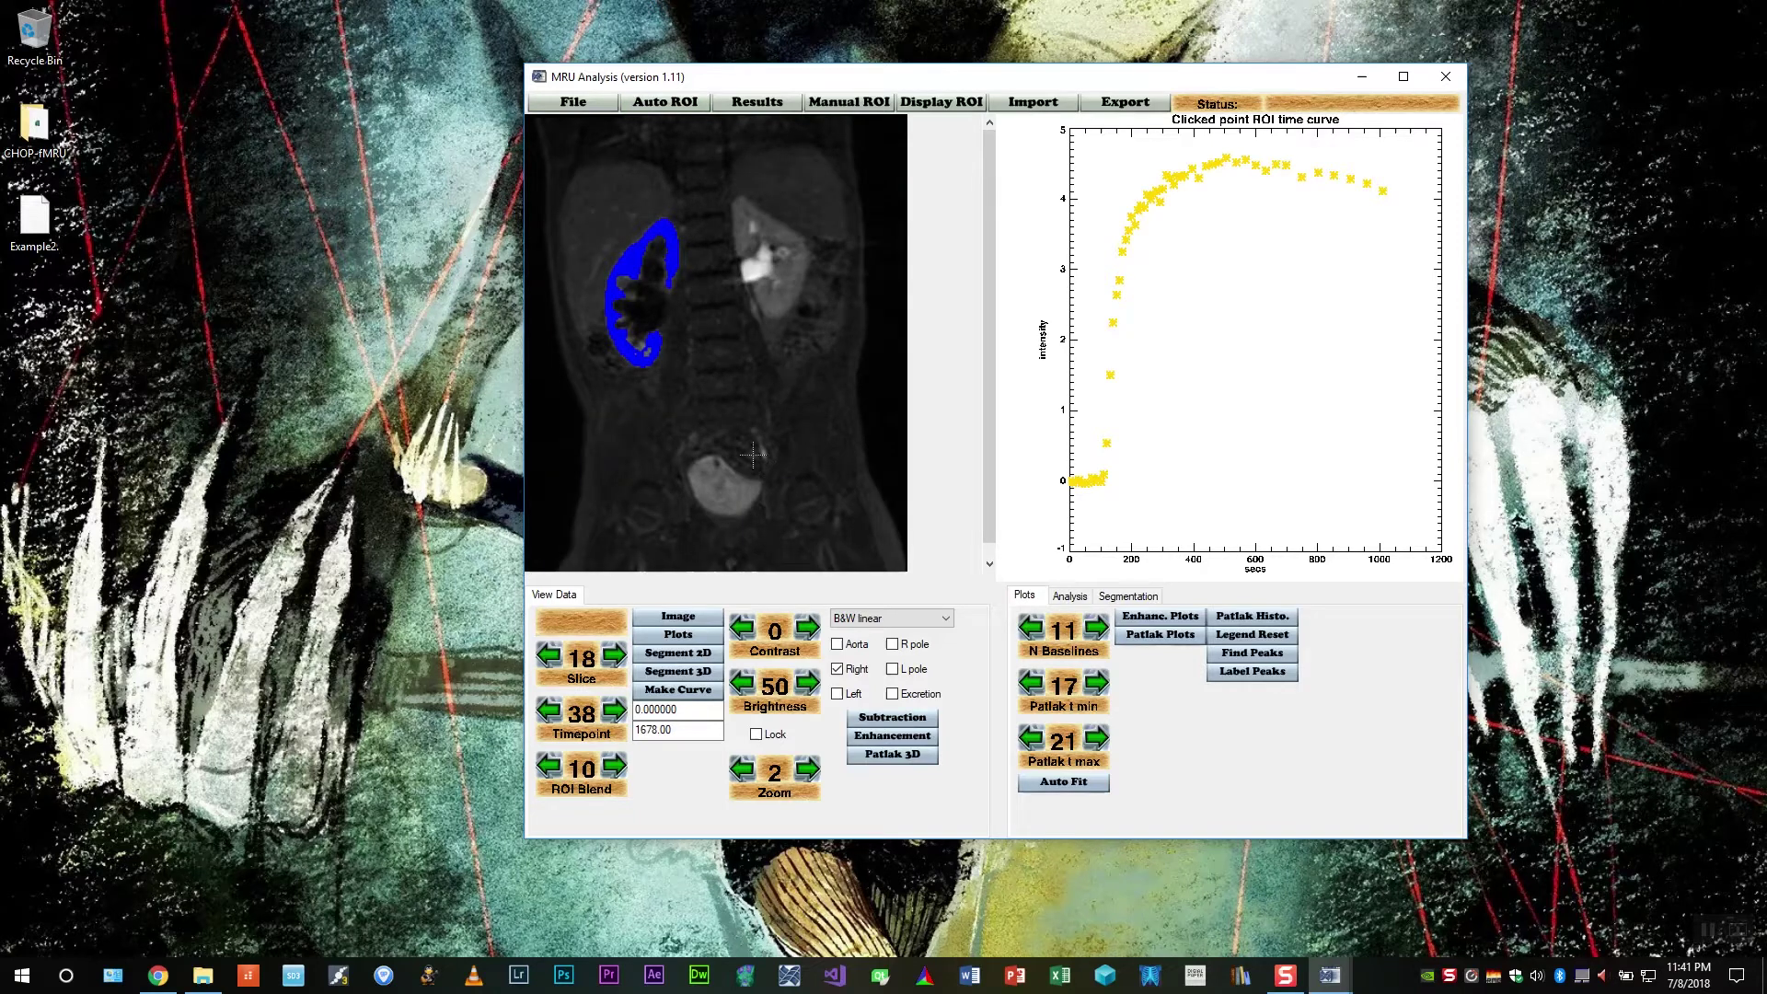
Page through the slices up to 28 to check the right kidney segmentation
click(613, 655)
click(613, 656)
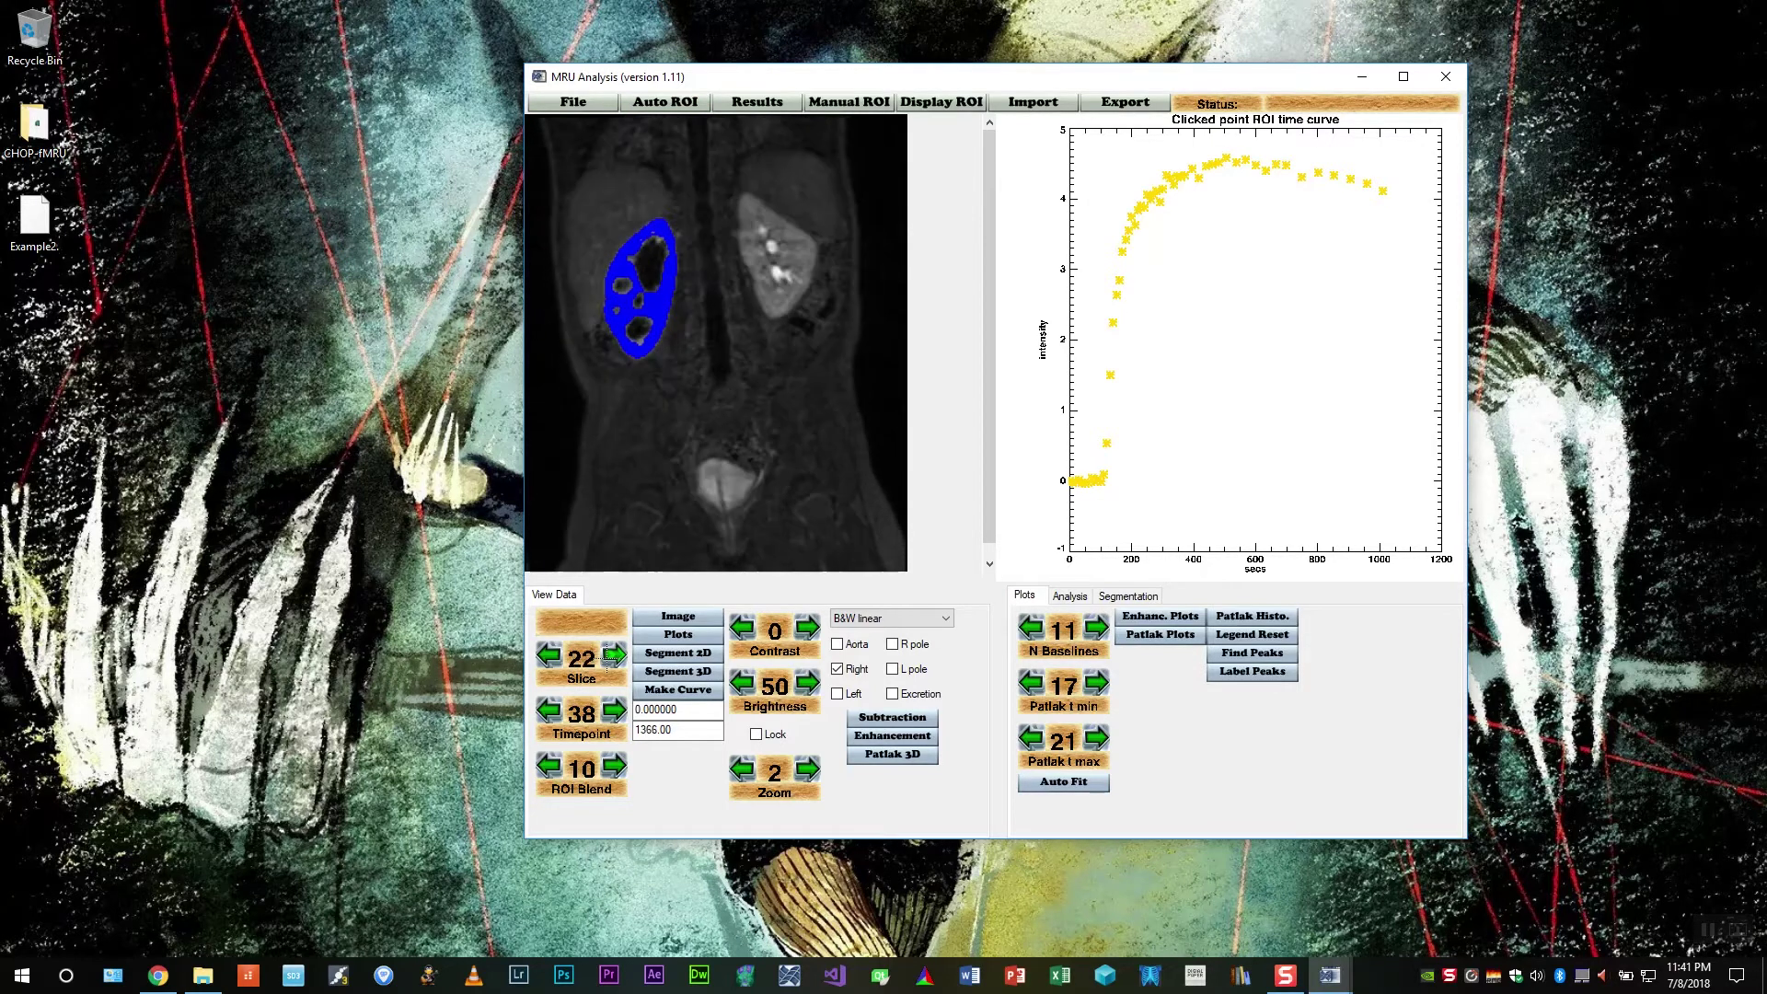
click(613, 655)
click(613, 655)
click(613, 655)
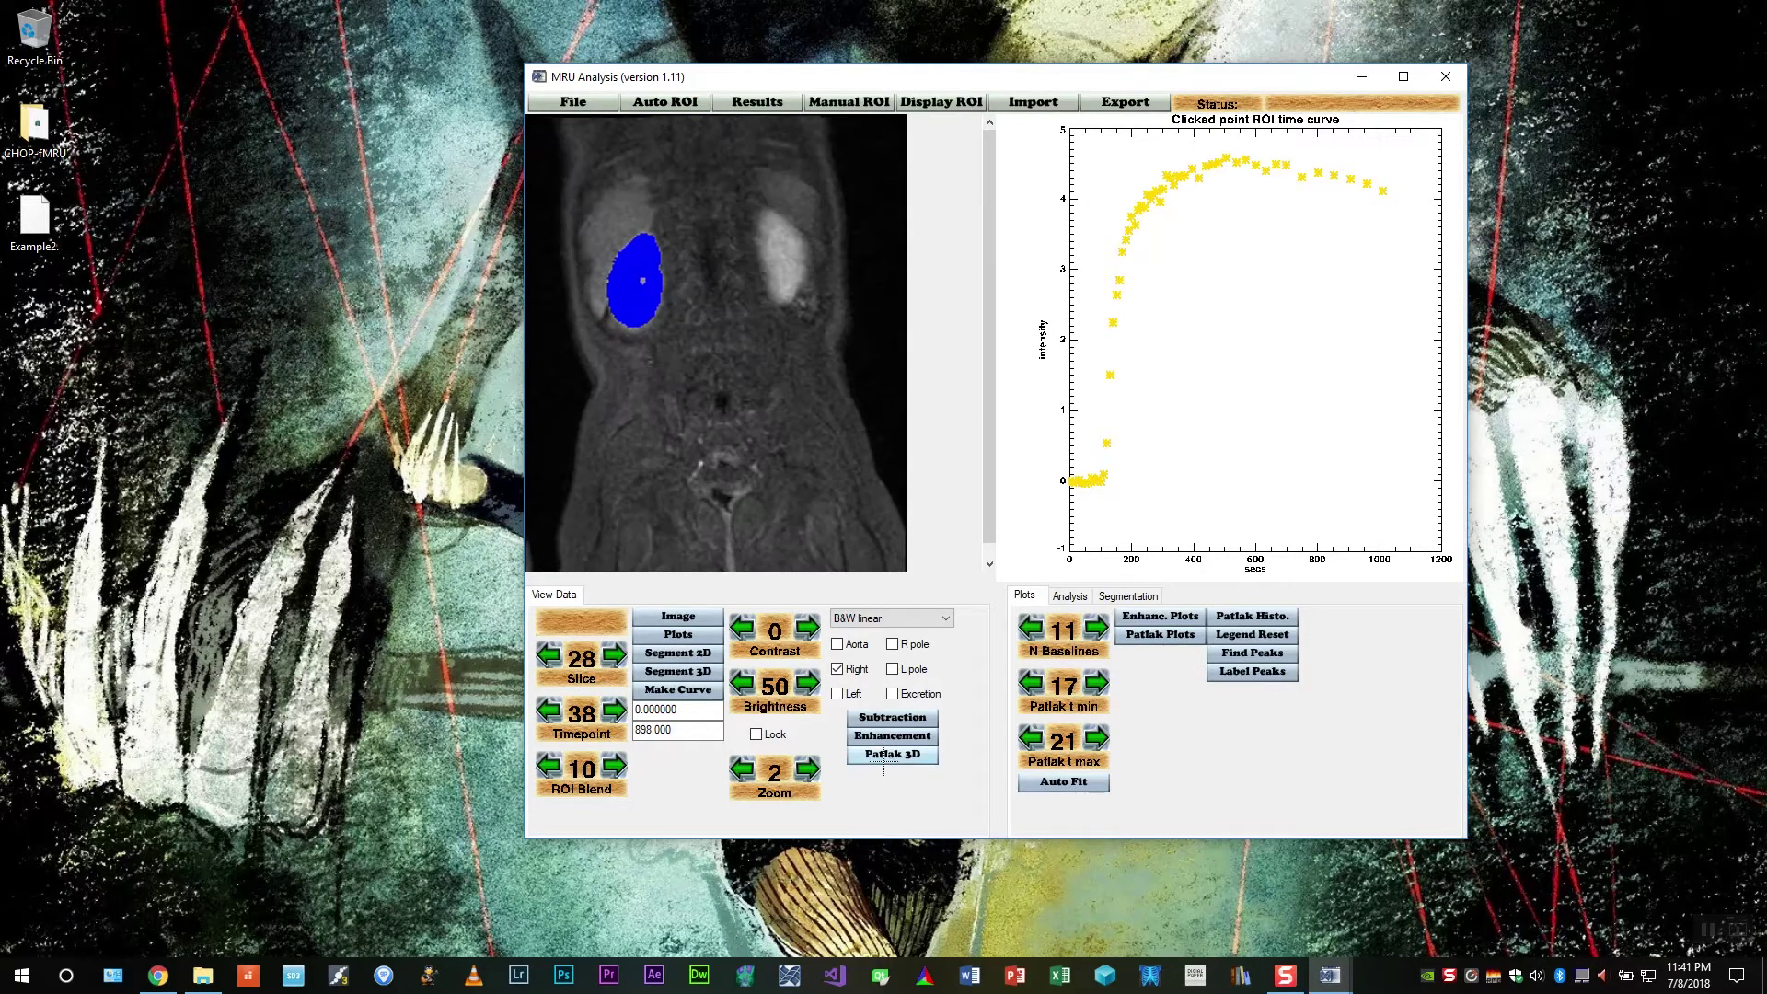
Display the aorta, left kidney and excretion regions along with the right kidney, and return to slice 18
click(902, 696)
click(837, 694)
click(548, 654)
triple_click(549, 655)
triple_click(549, 655)
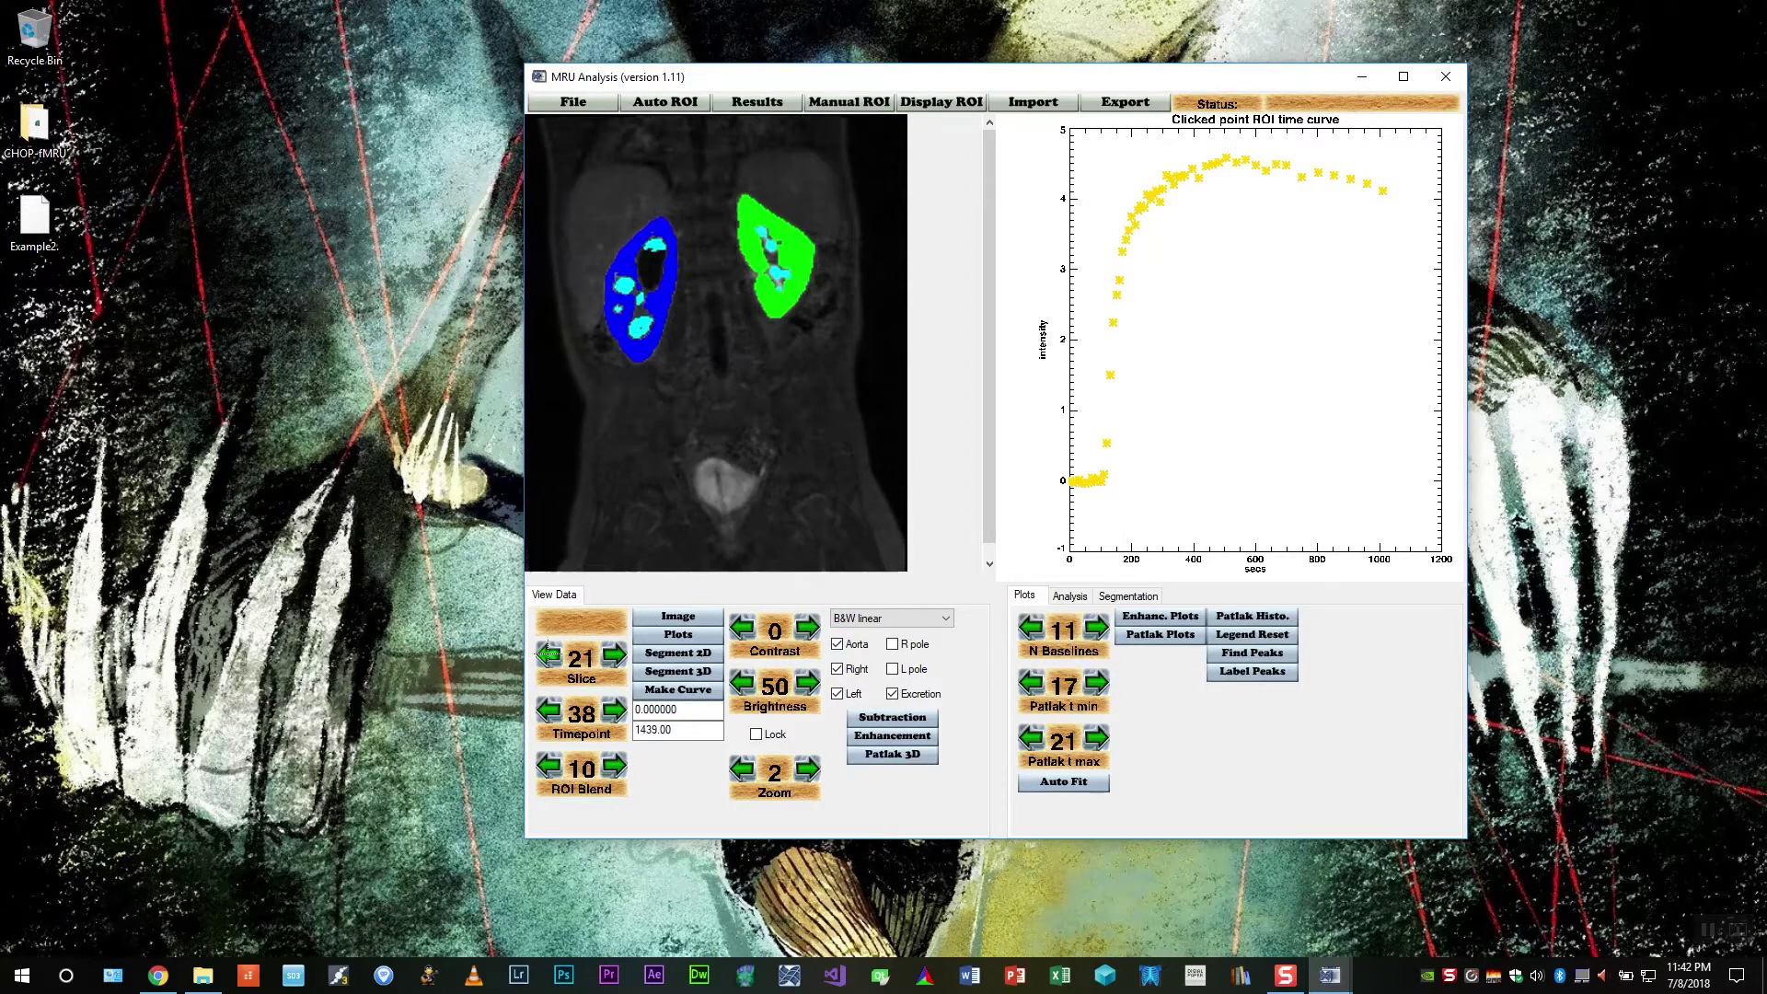
triple_click(549, 655)
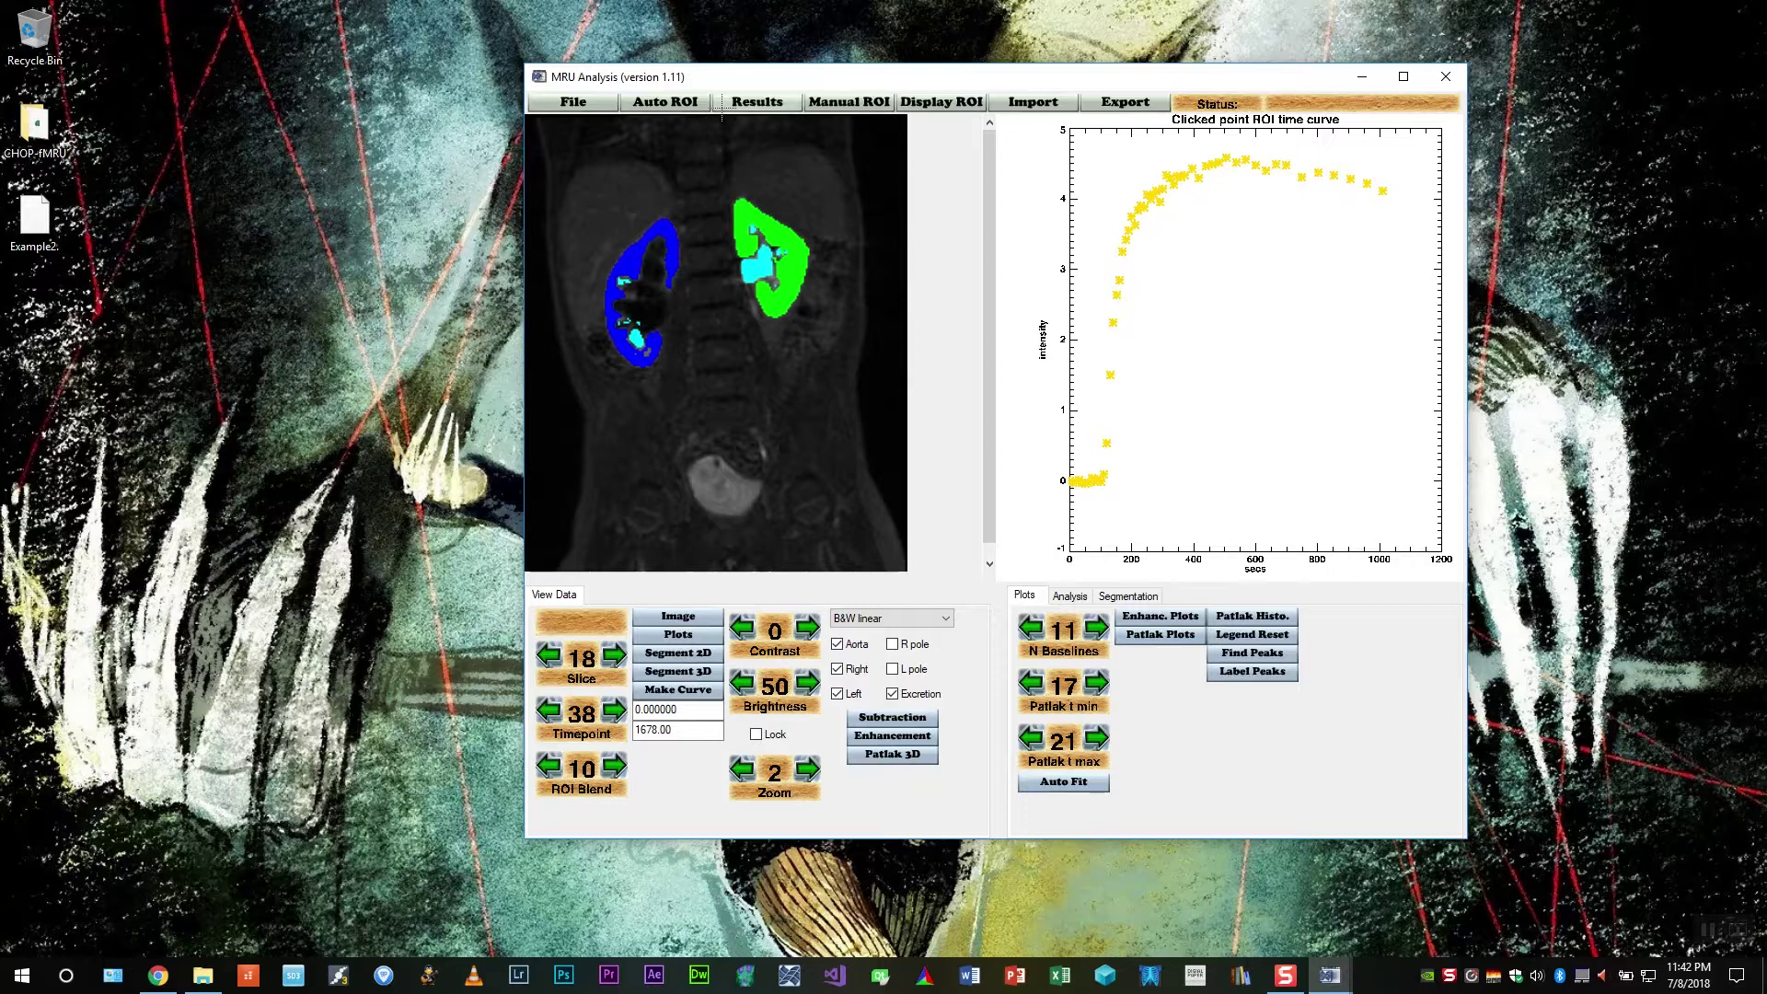
Display the enhancement plots and the Patlak plots for the segmented regions
click(750, 103)
click(784, 124)
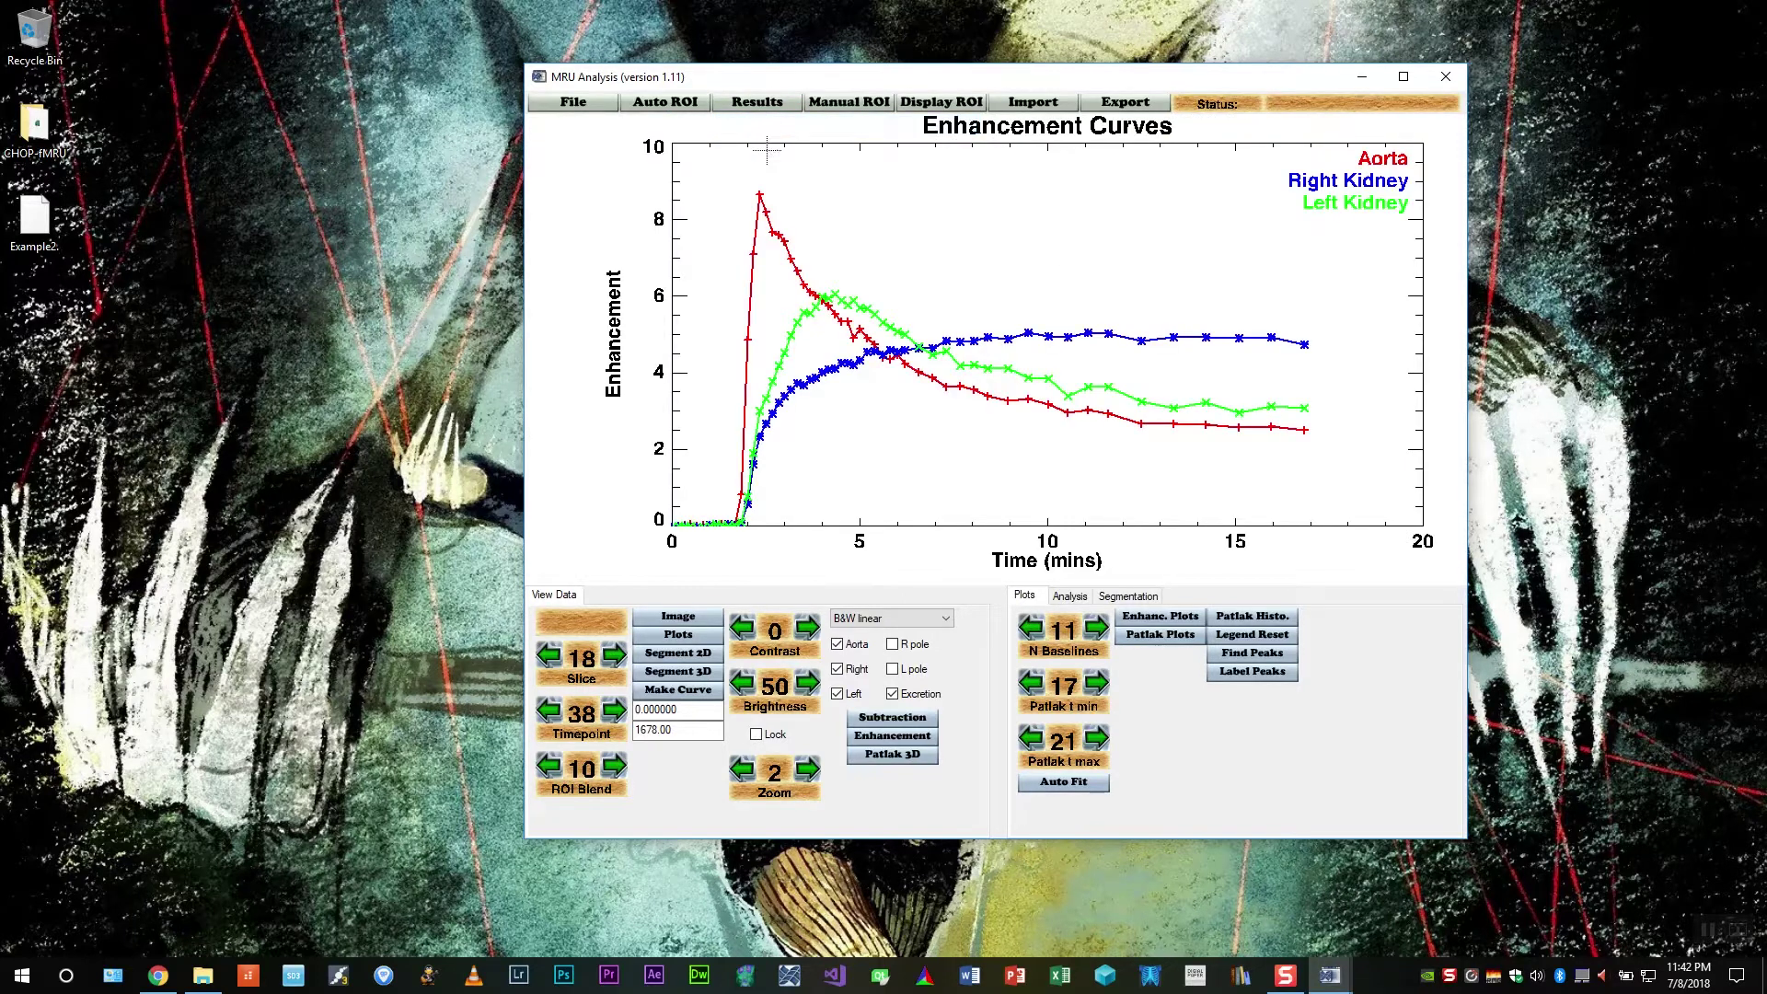
click(757, 103)
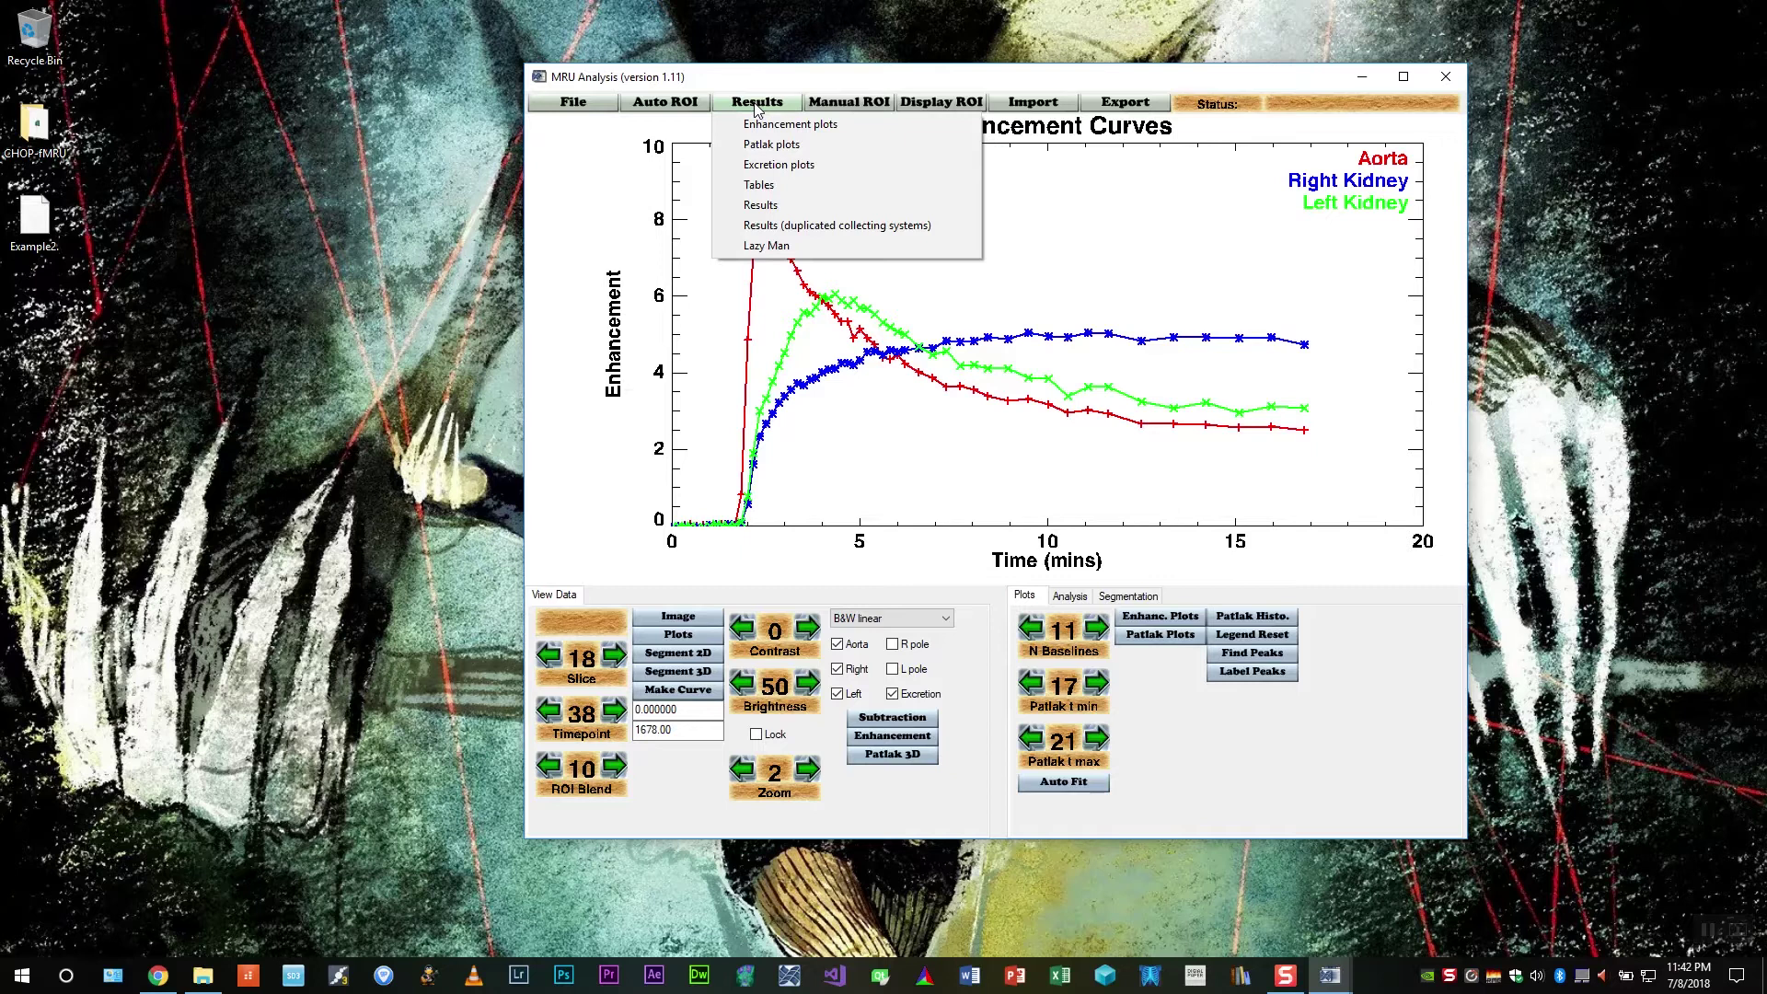
click(771, 144)
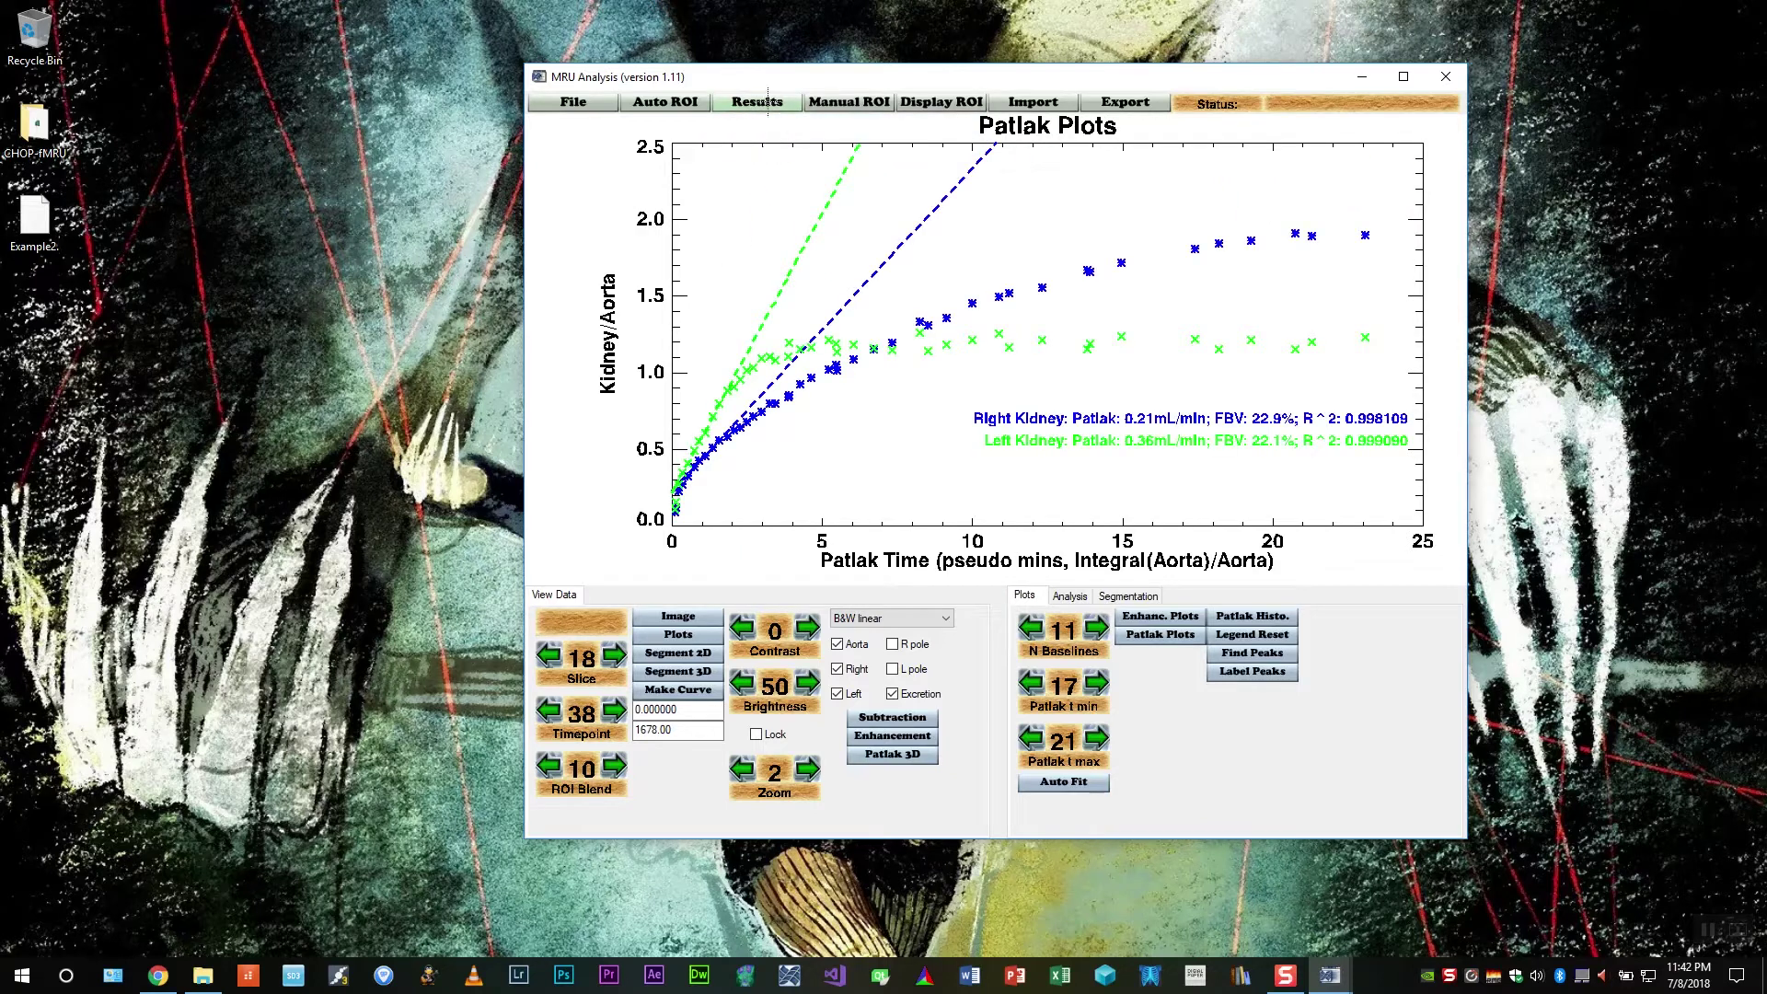
Display the excretion plots and the functional results table for both kidneys
click(769, 104)
click(775, 165)
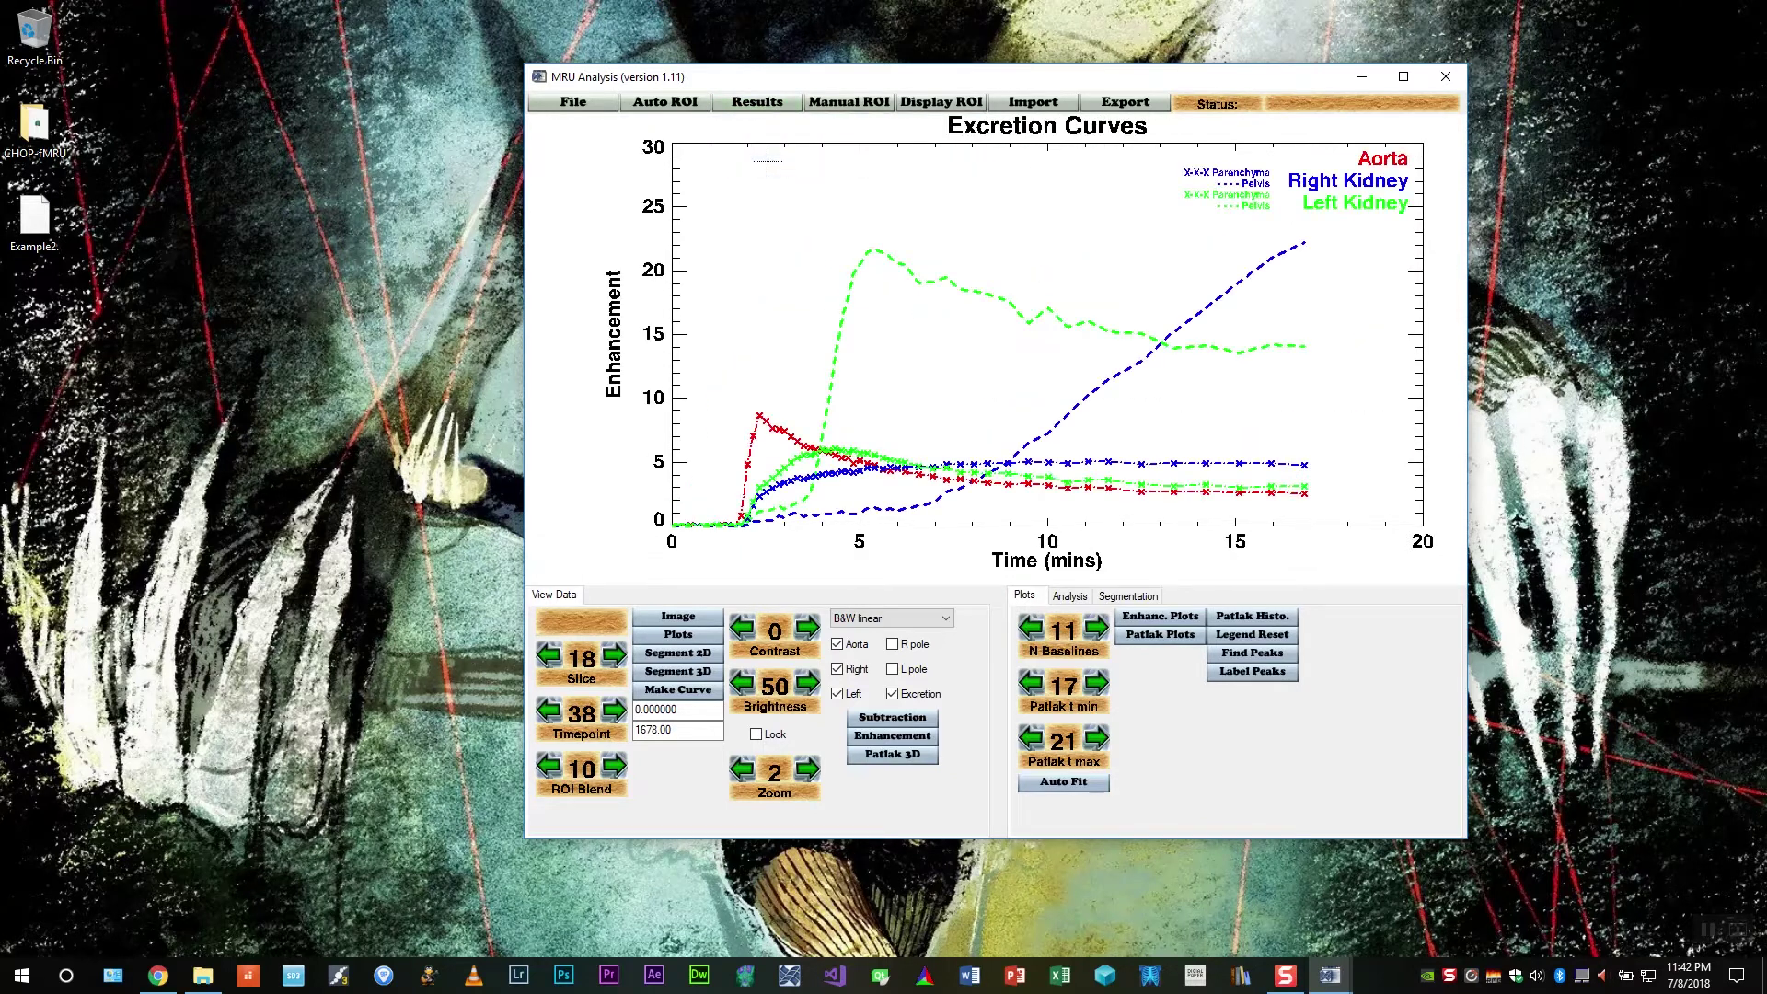
click(760, 103)
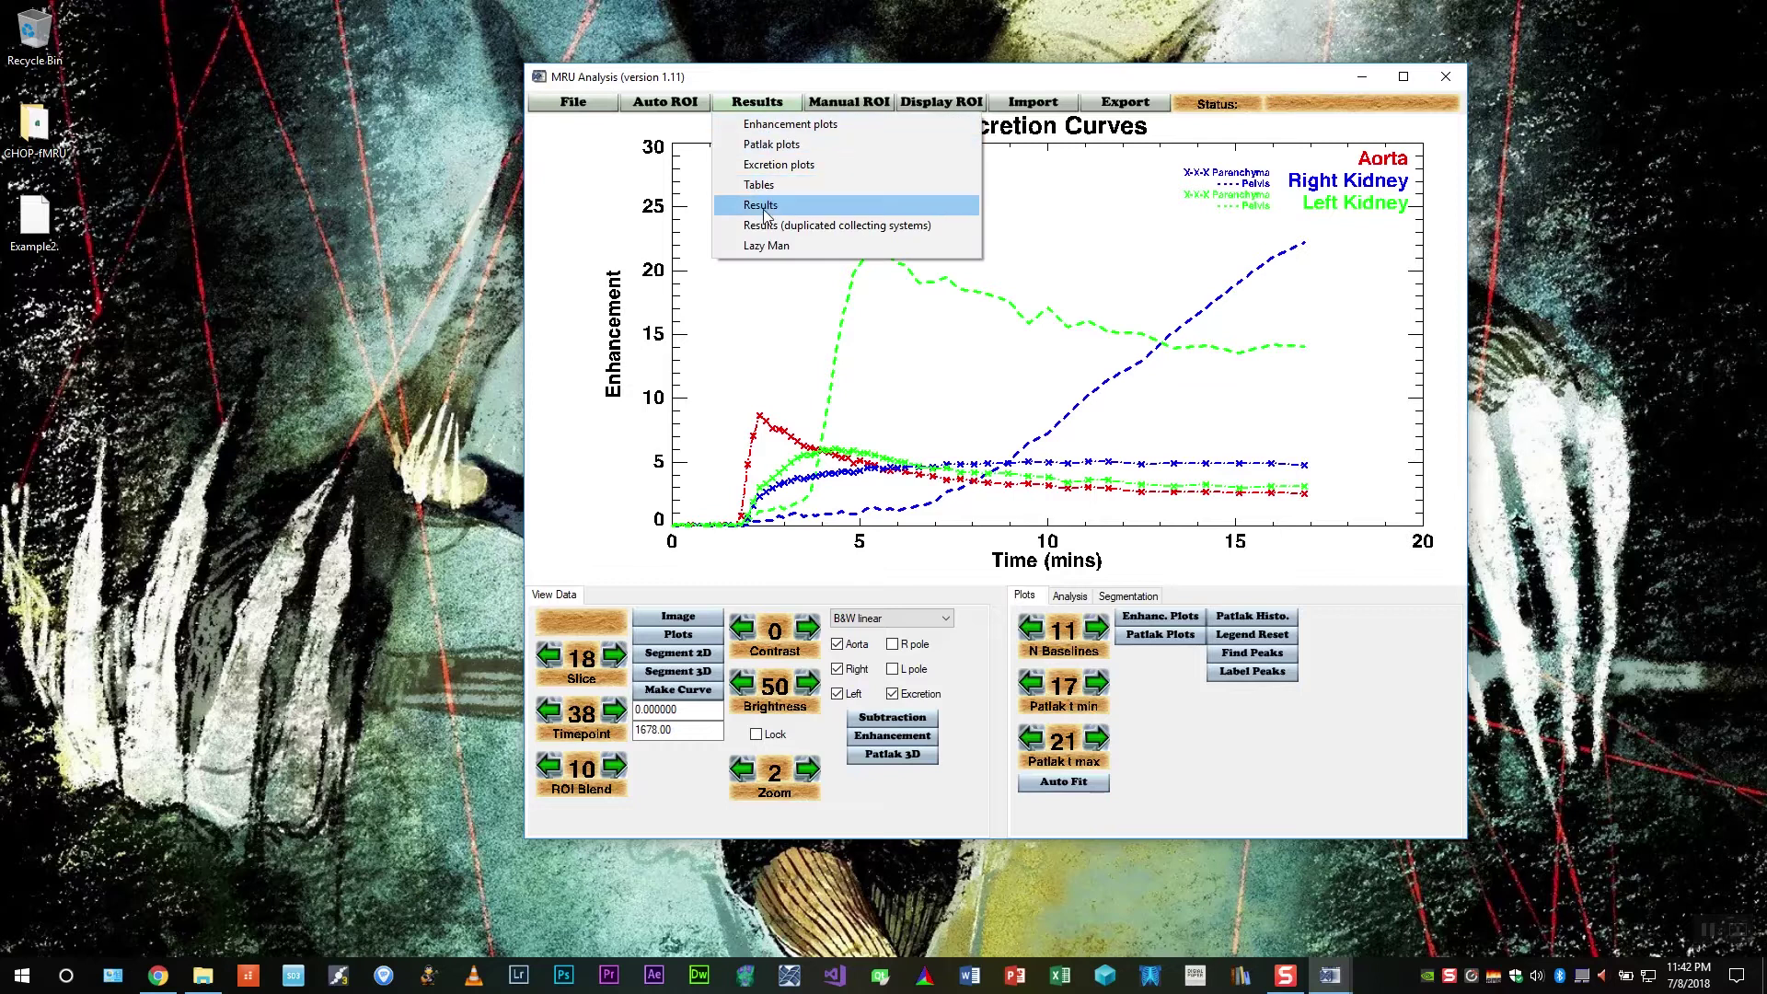
click(763, 206)
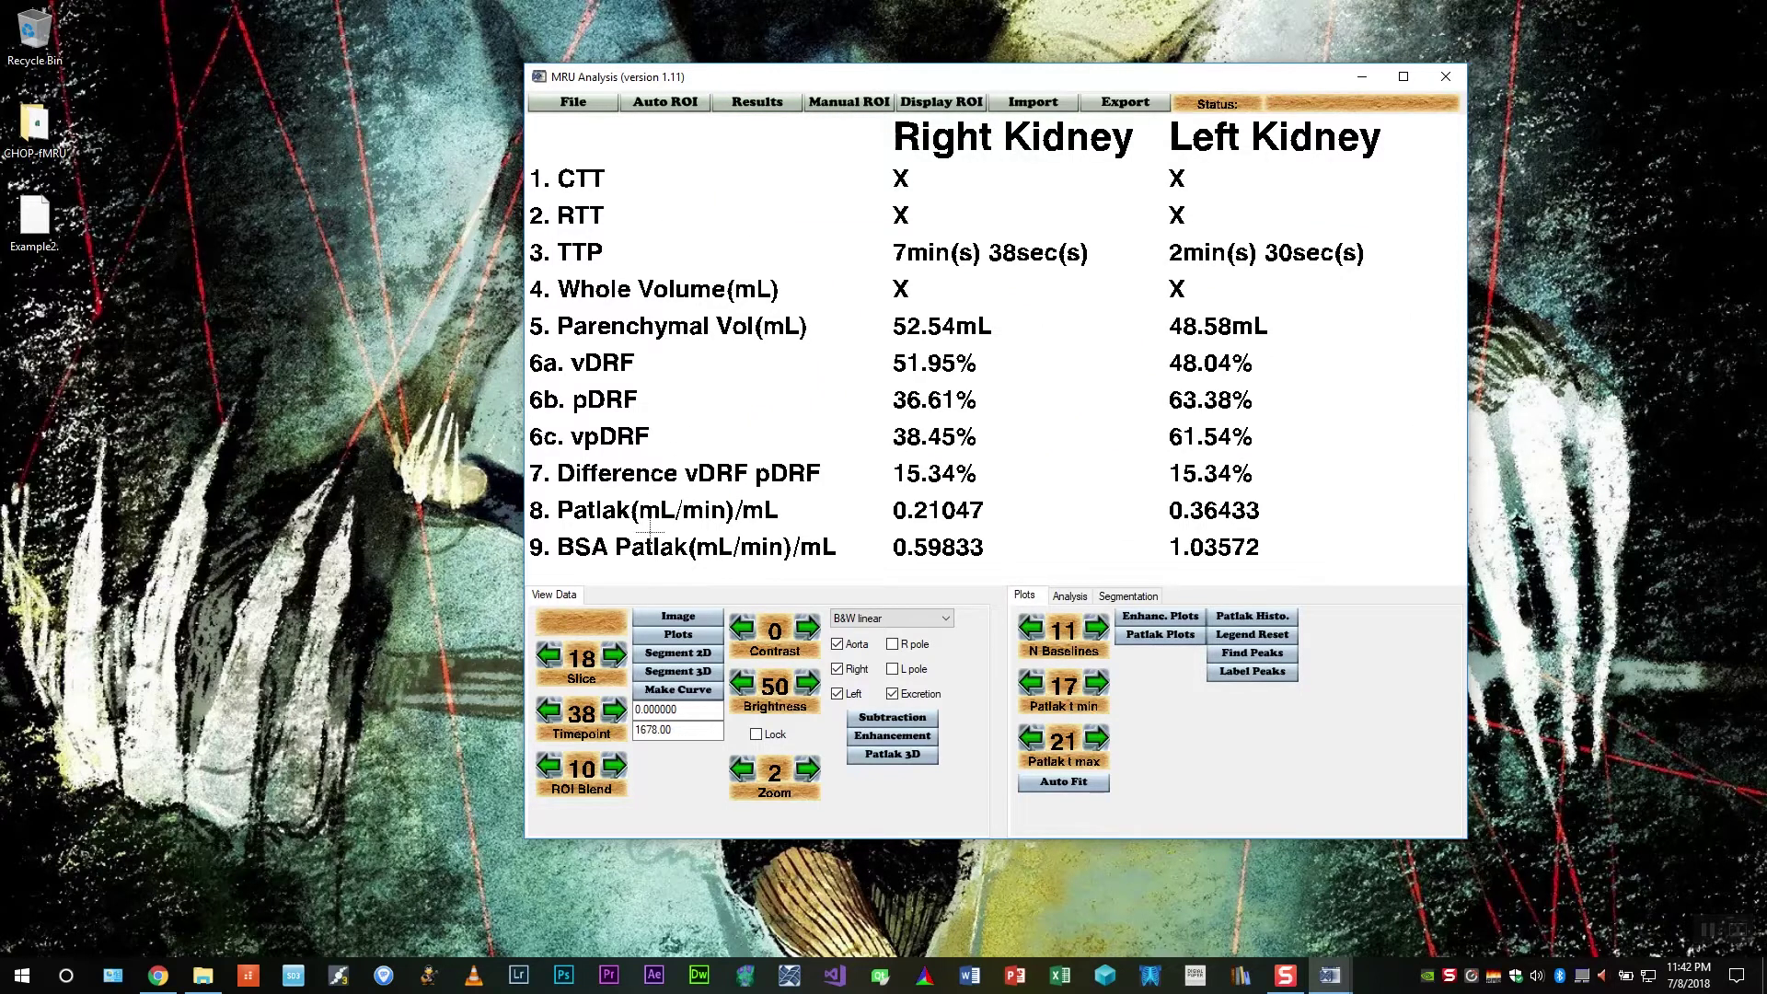
Return to the image view and set the ROI blend to 0
click(678, 616)
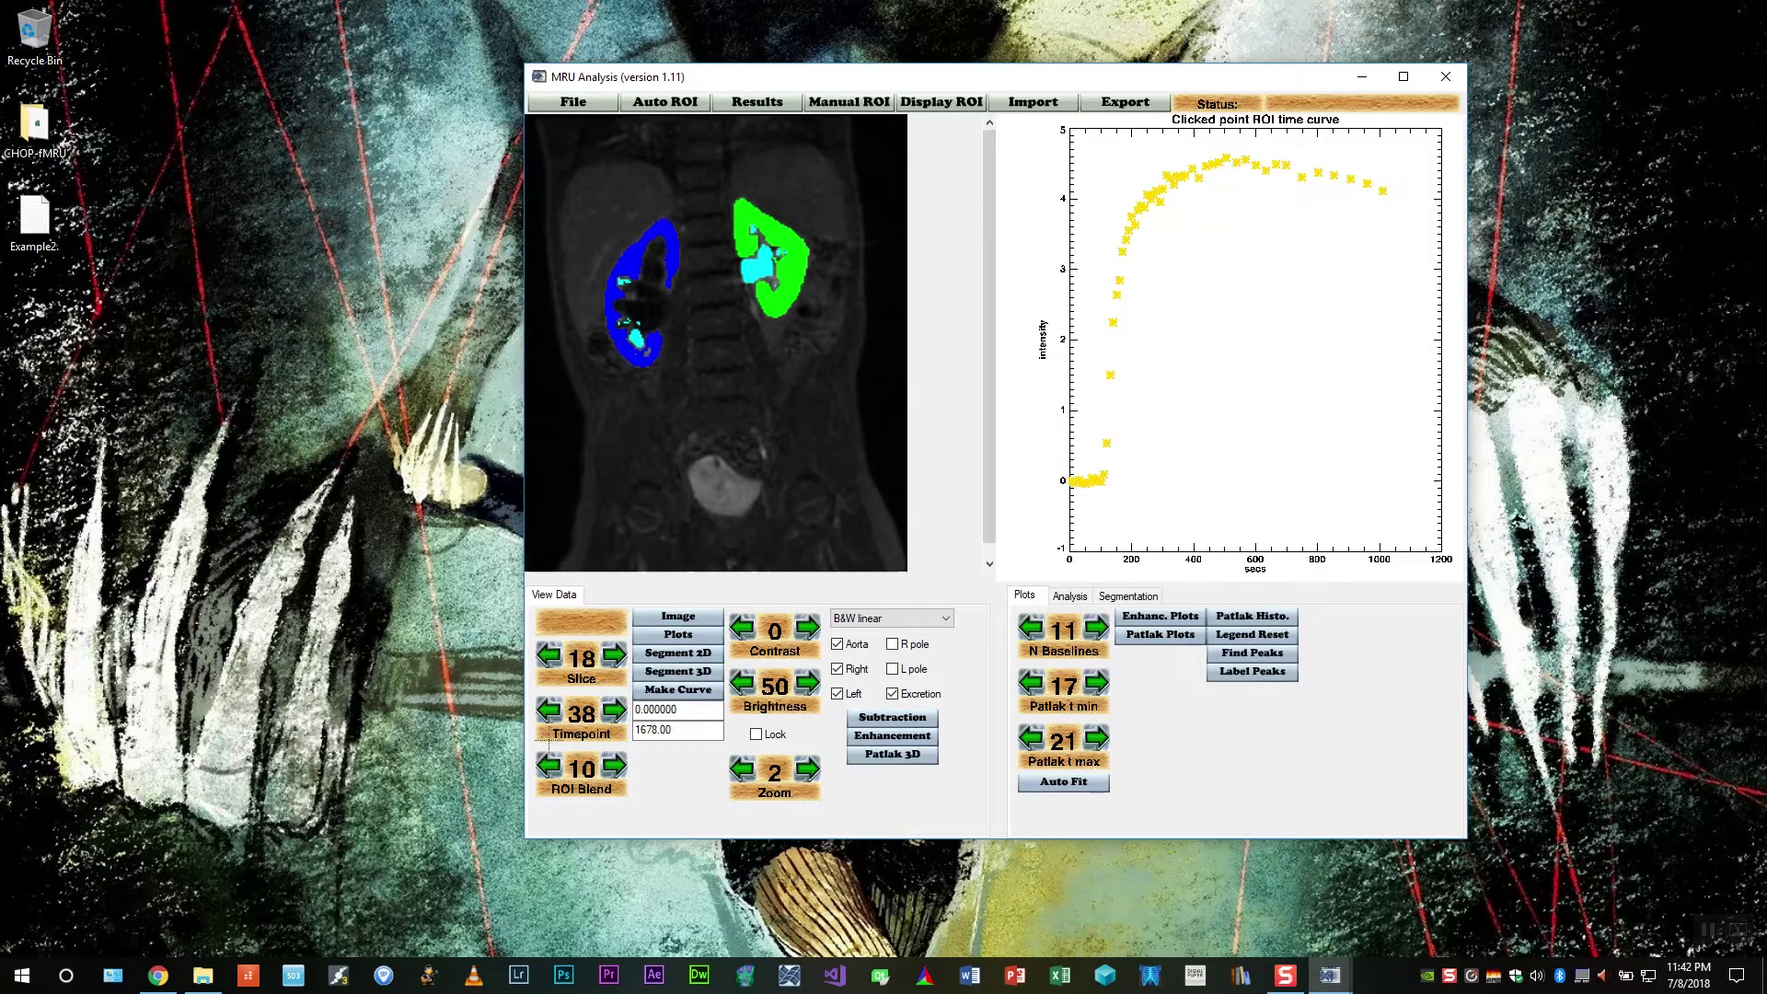
click(550, 765)
click(550, 765)
click(550, 765)
click(551, 764)
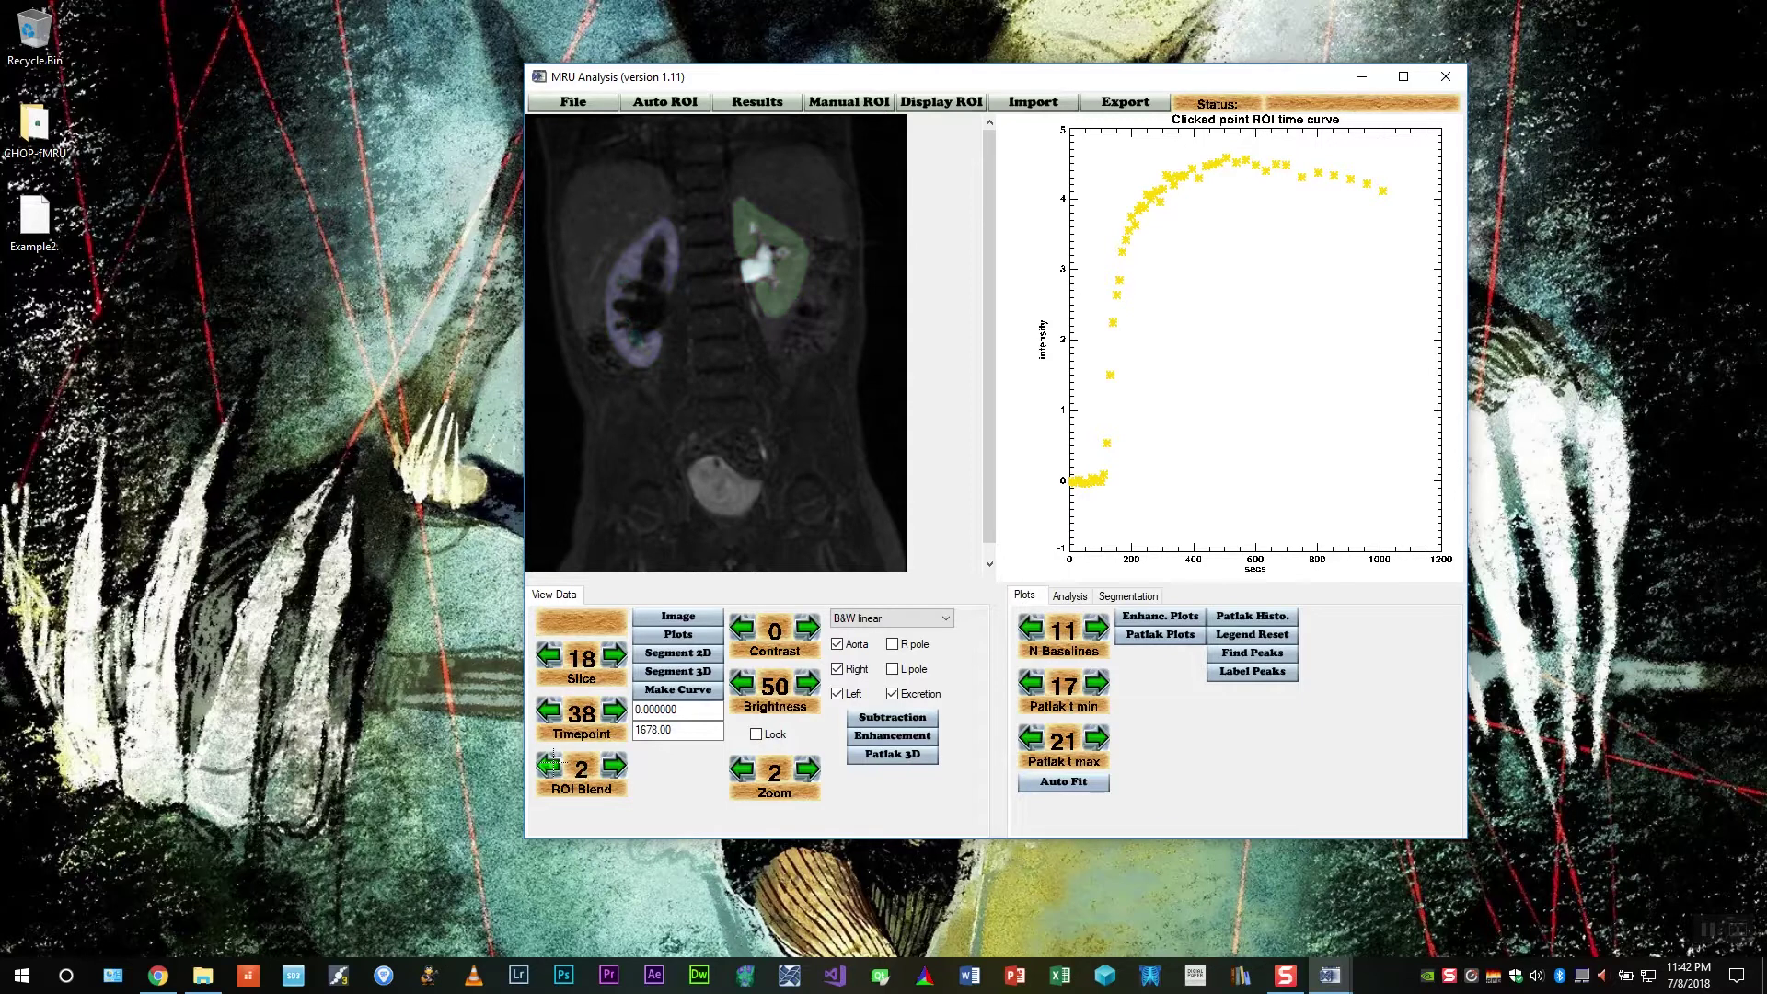
Switch the displayed map to the cSI MIP
right_click(710, 304)
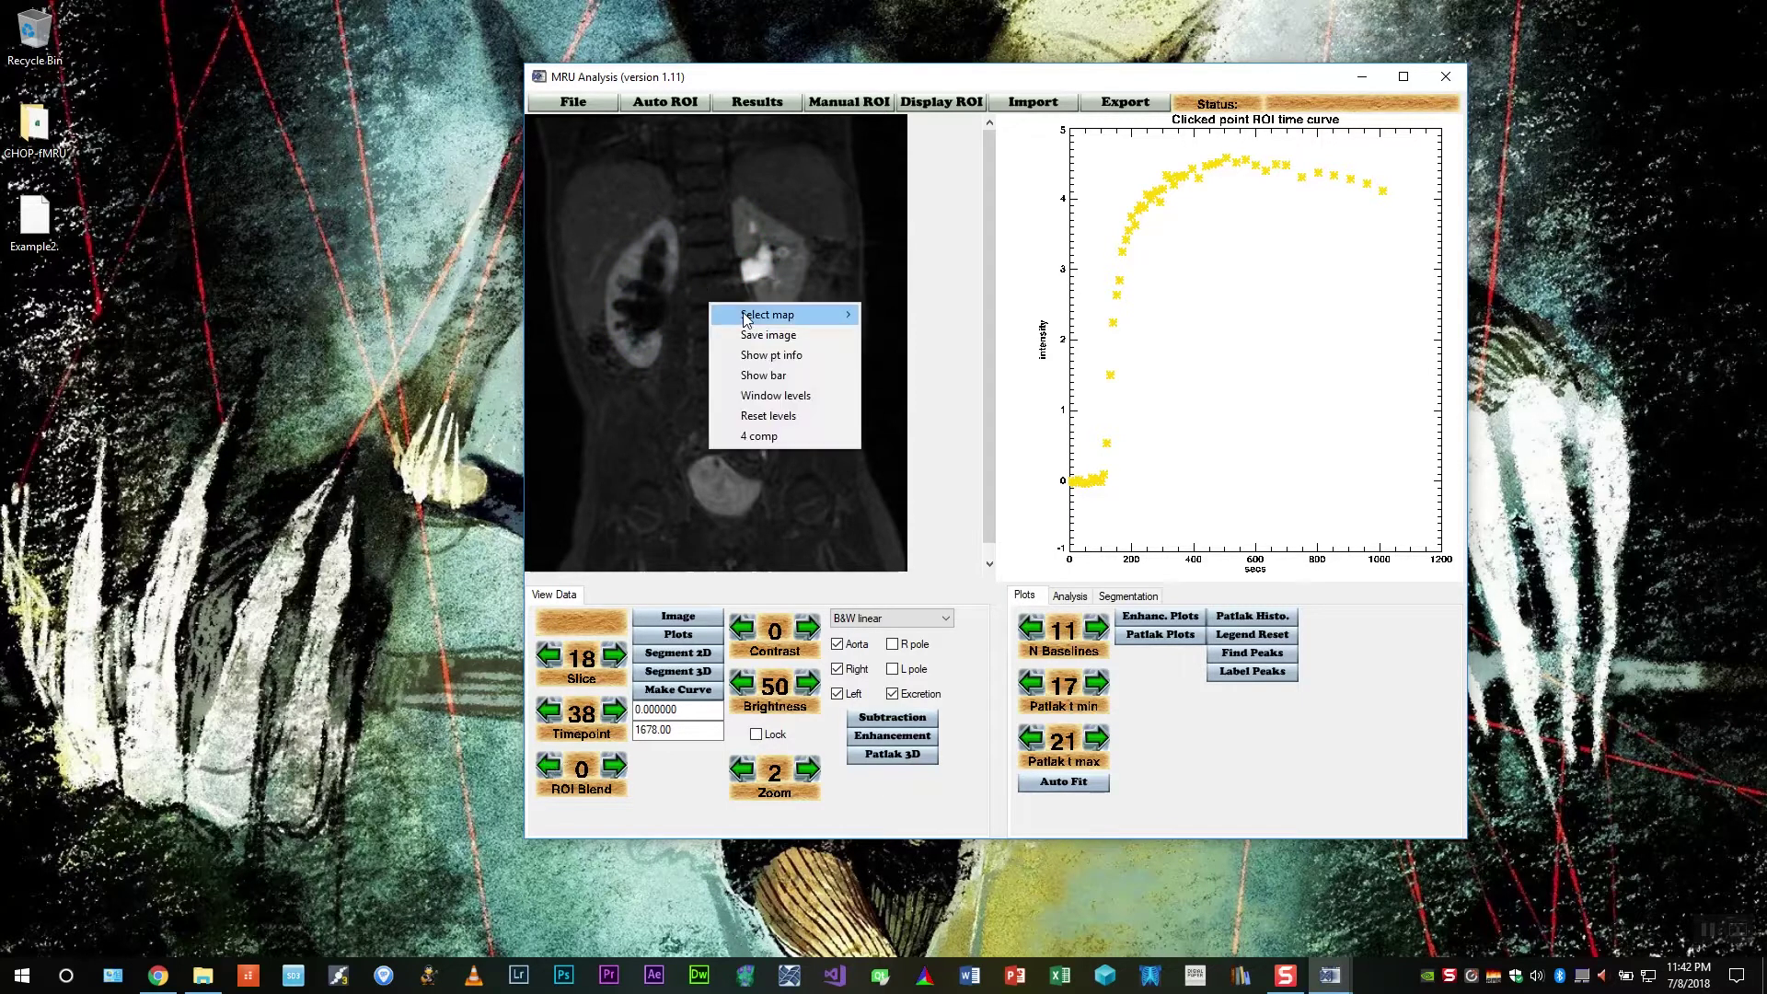
mouse_move(792, 314)
click(931, 539)
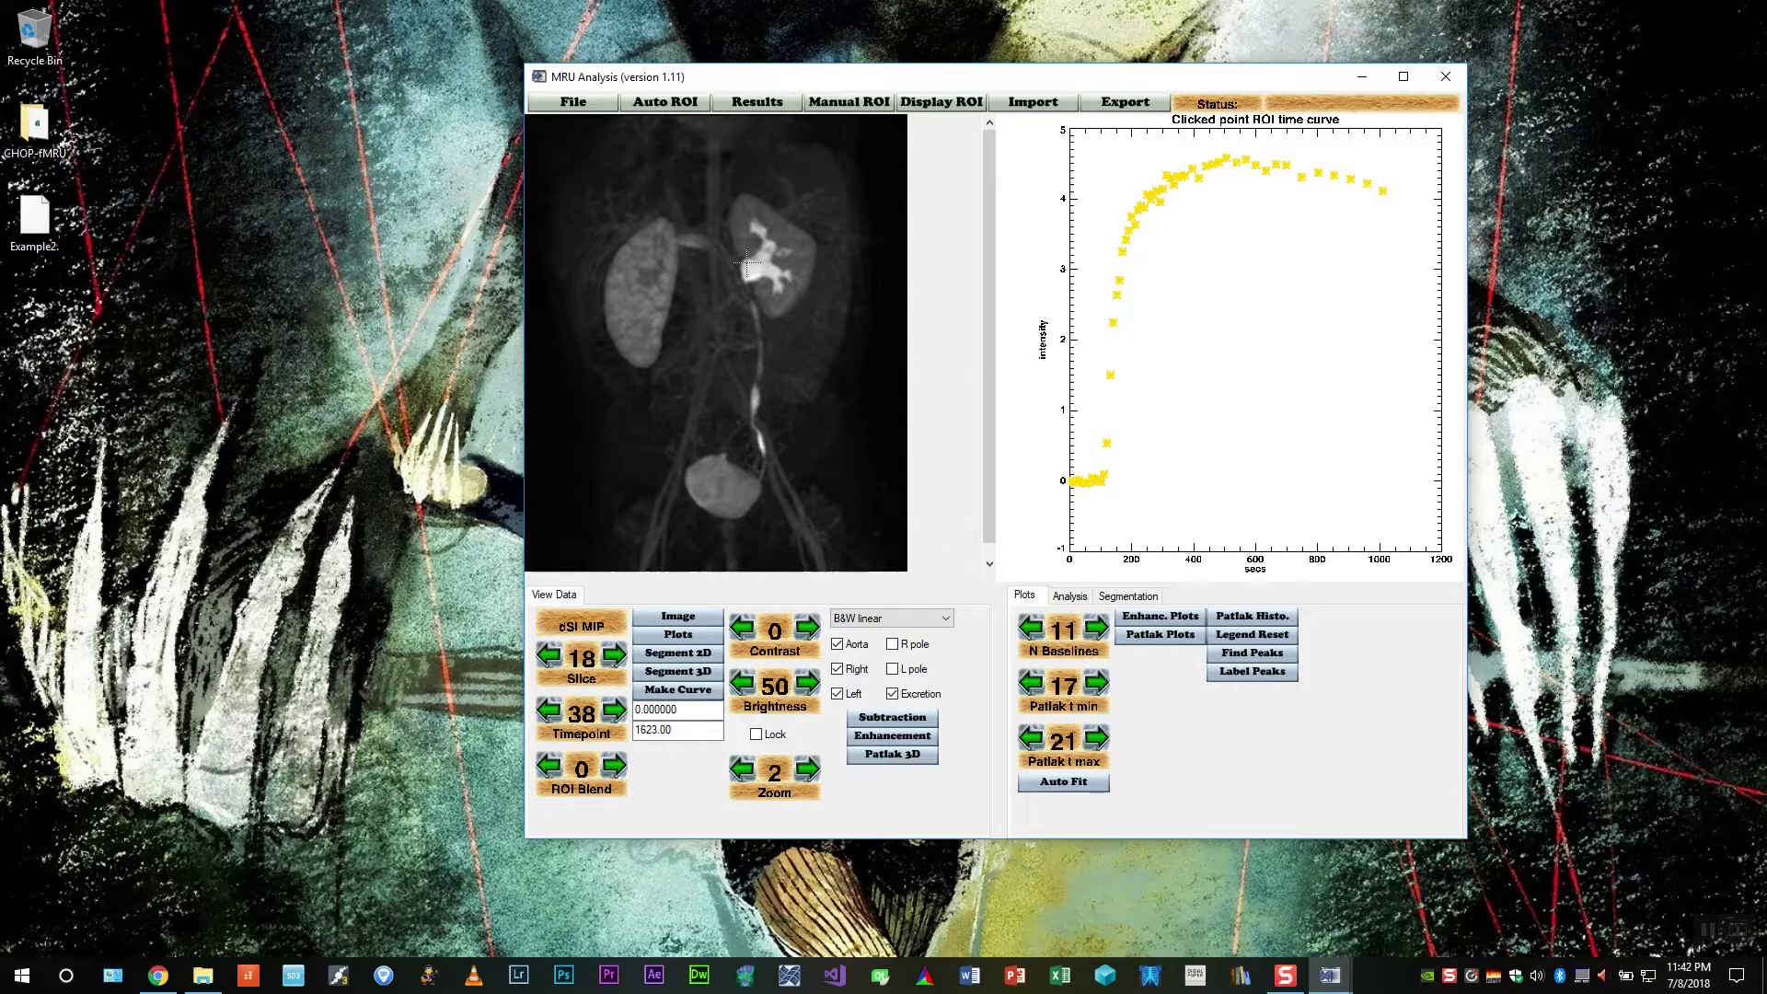
Step the MIP back through the timepoints to 24, settle on timepoint 25 and assign it as the left kidney's CTT
click(550, 710)
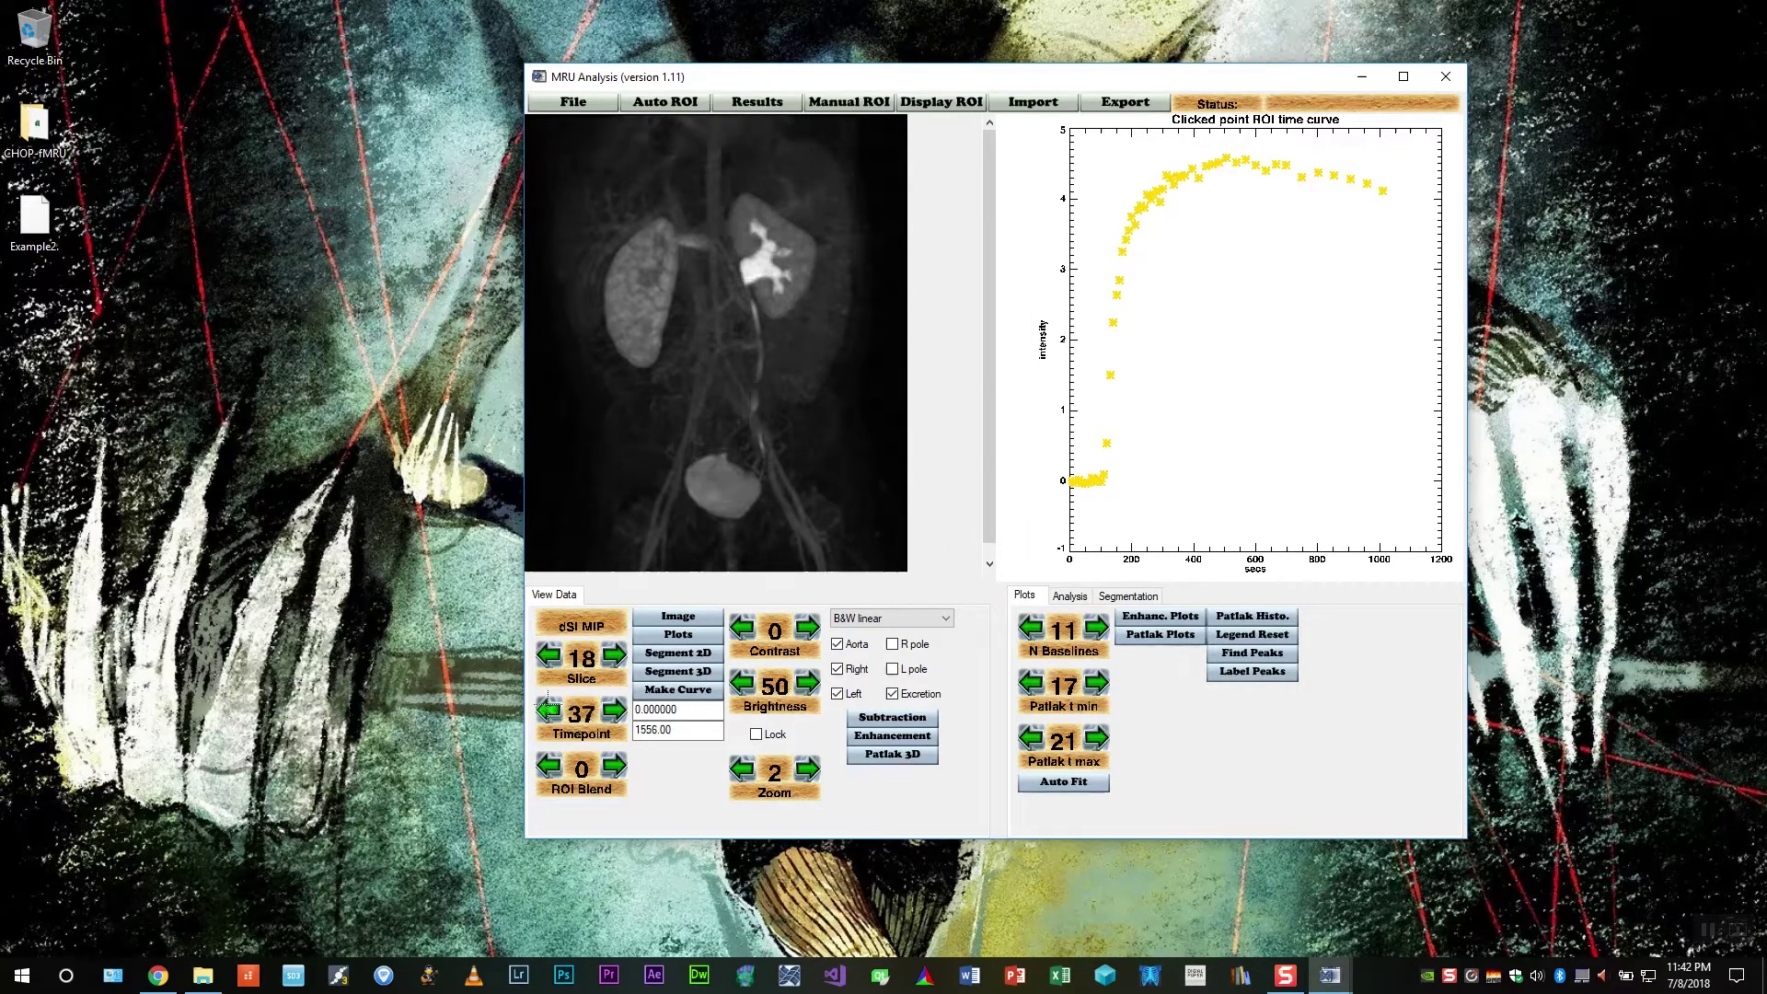
click(550, 709)
click(549, 709)
click(549, 710)
click(550, 710)
click(550, 710)
click(550, 710)
click(550, 710)
click(550, 710)
click(549, 710)
click(550, 710)
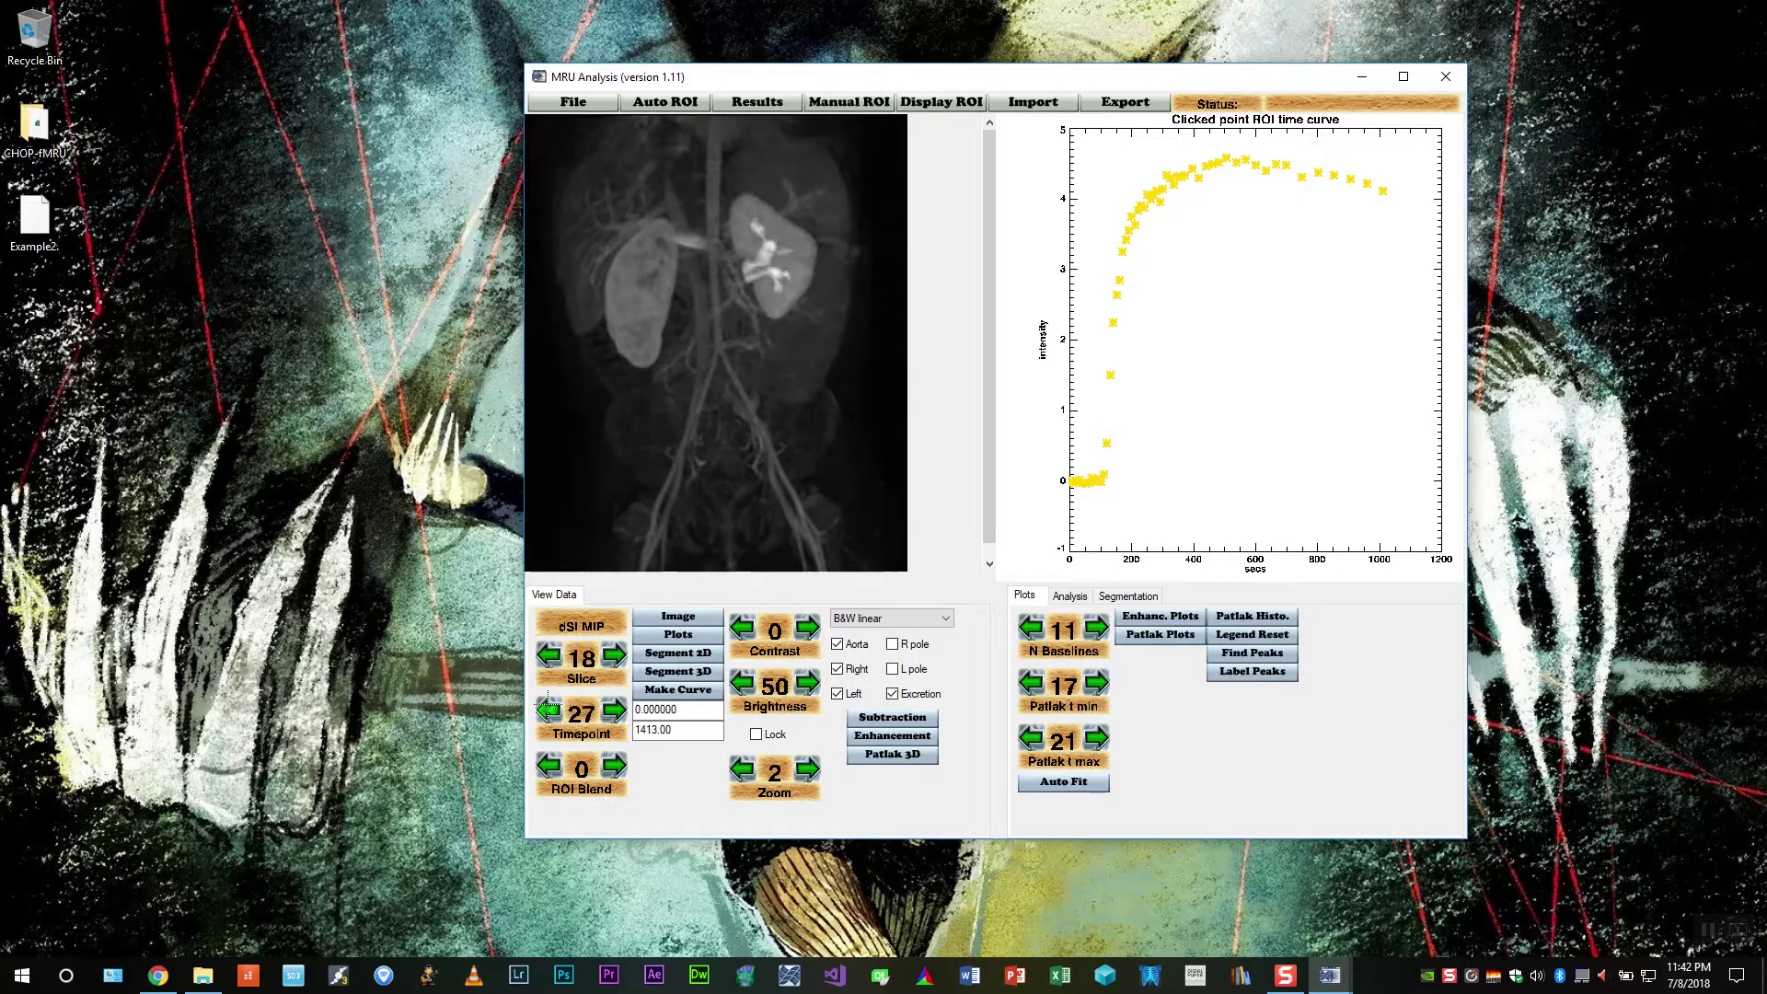
click(550, 710)
click(550, 710)
click(549, 710)
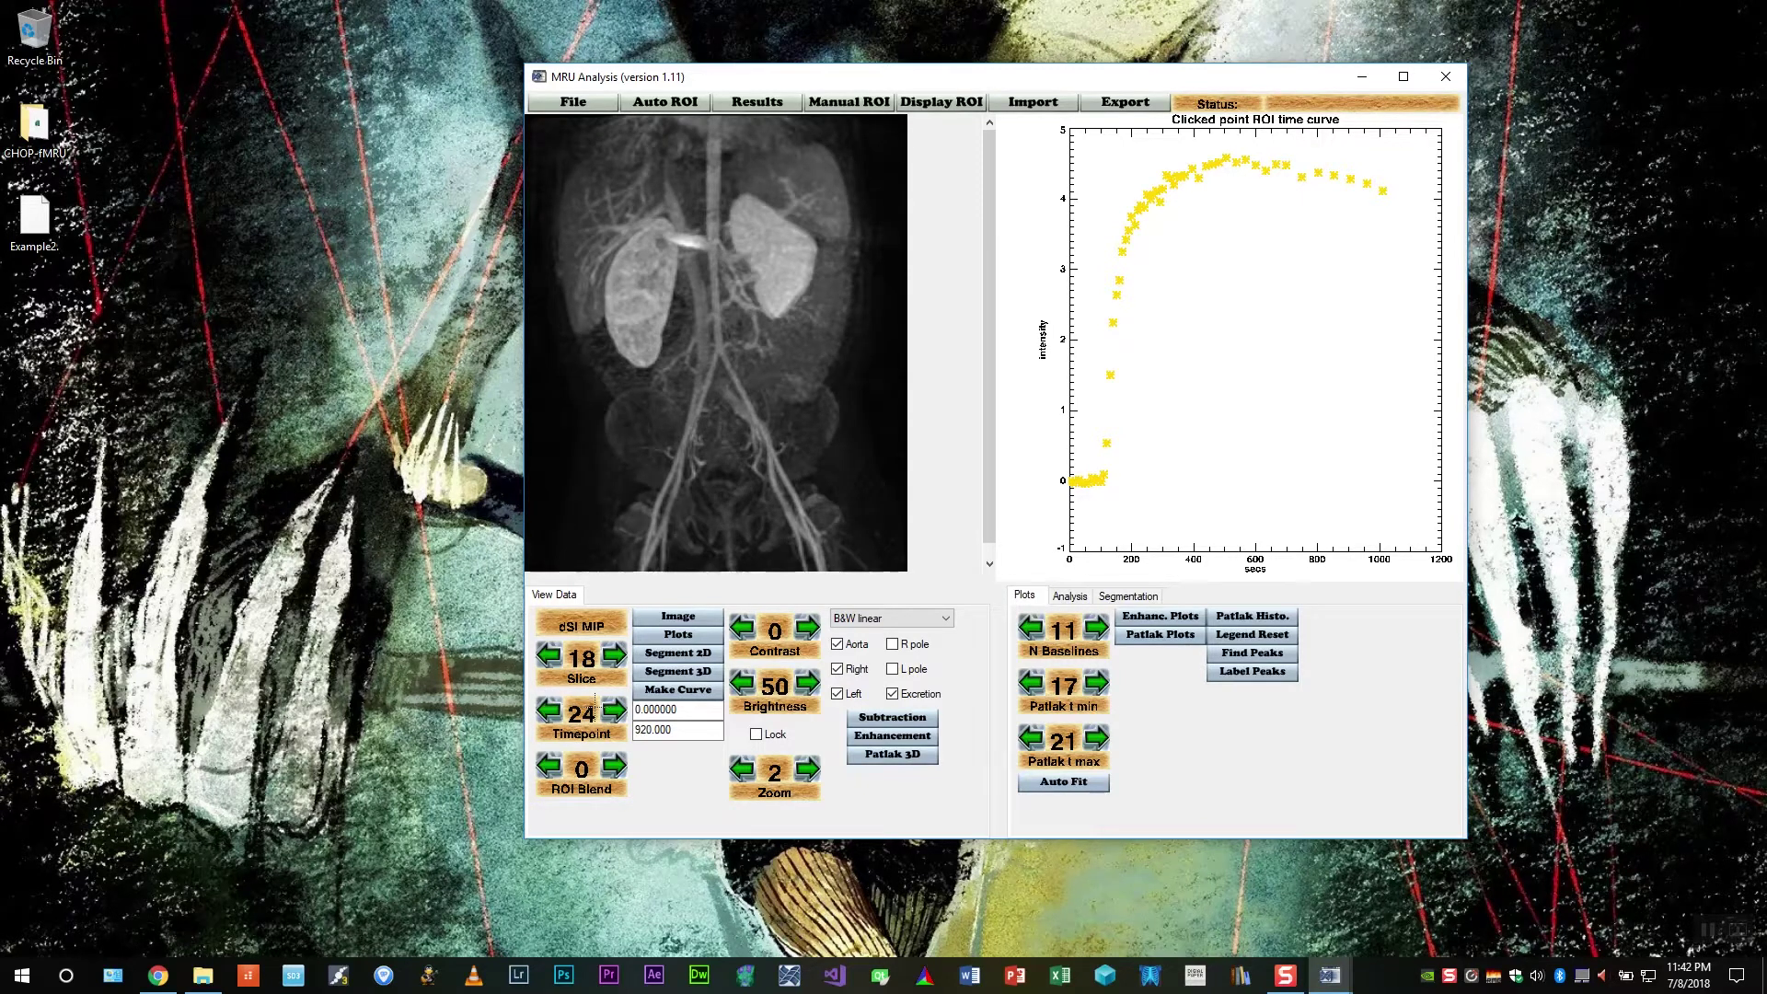
click(612, 710)
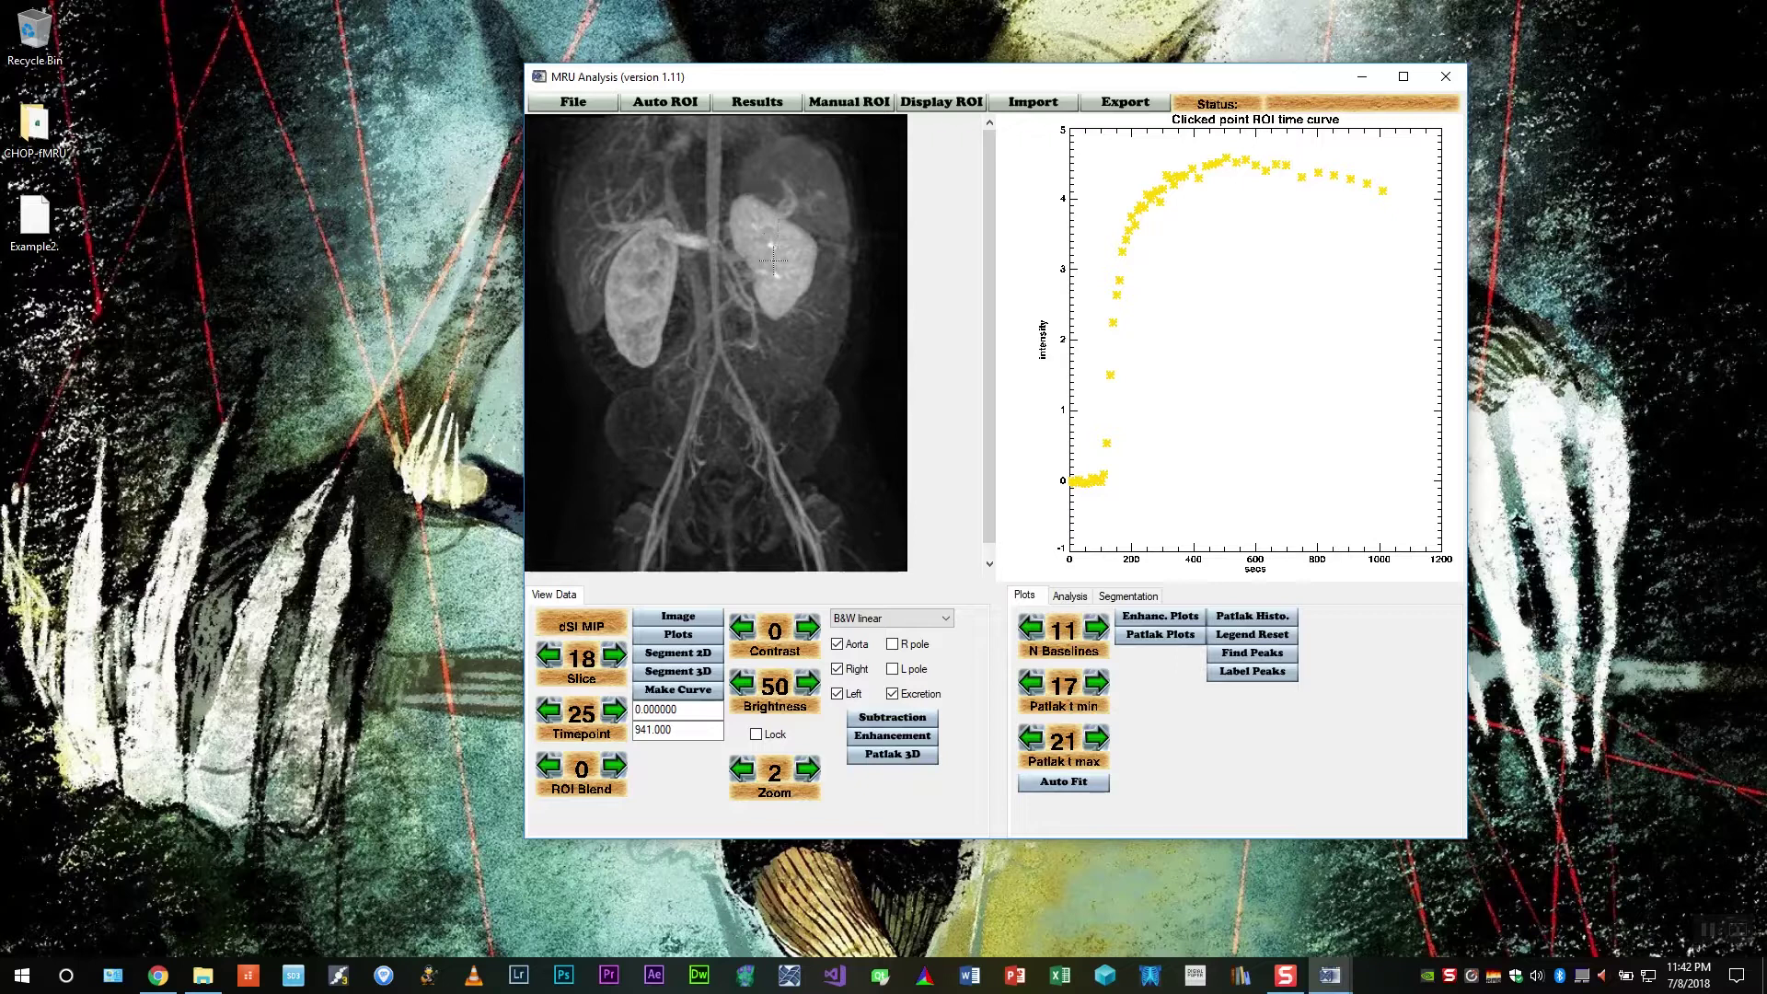
click(1075, 597)
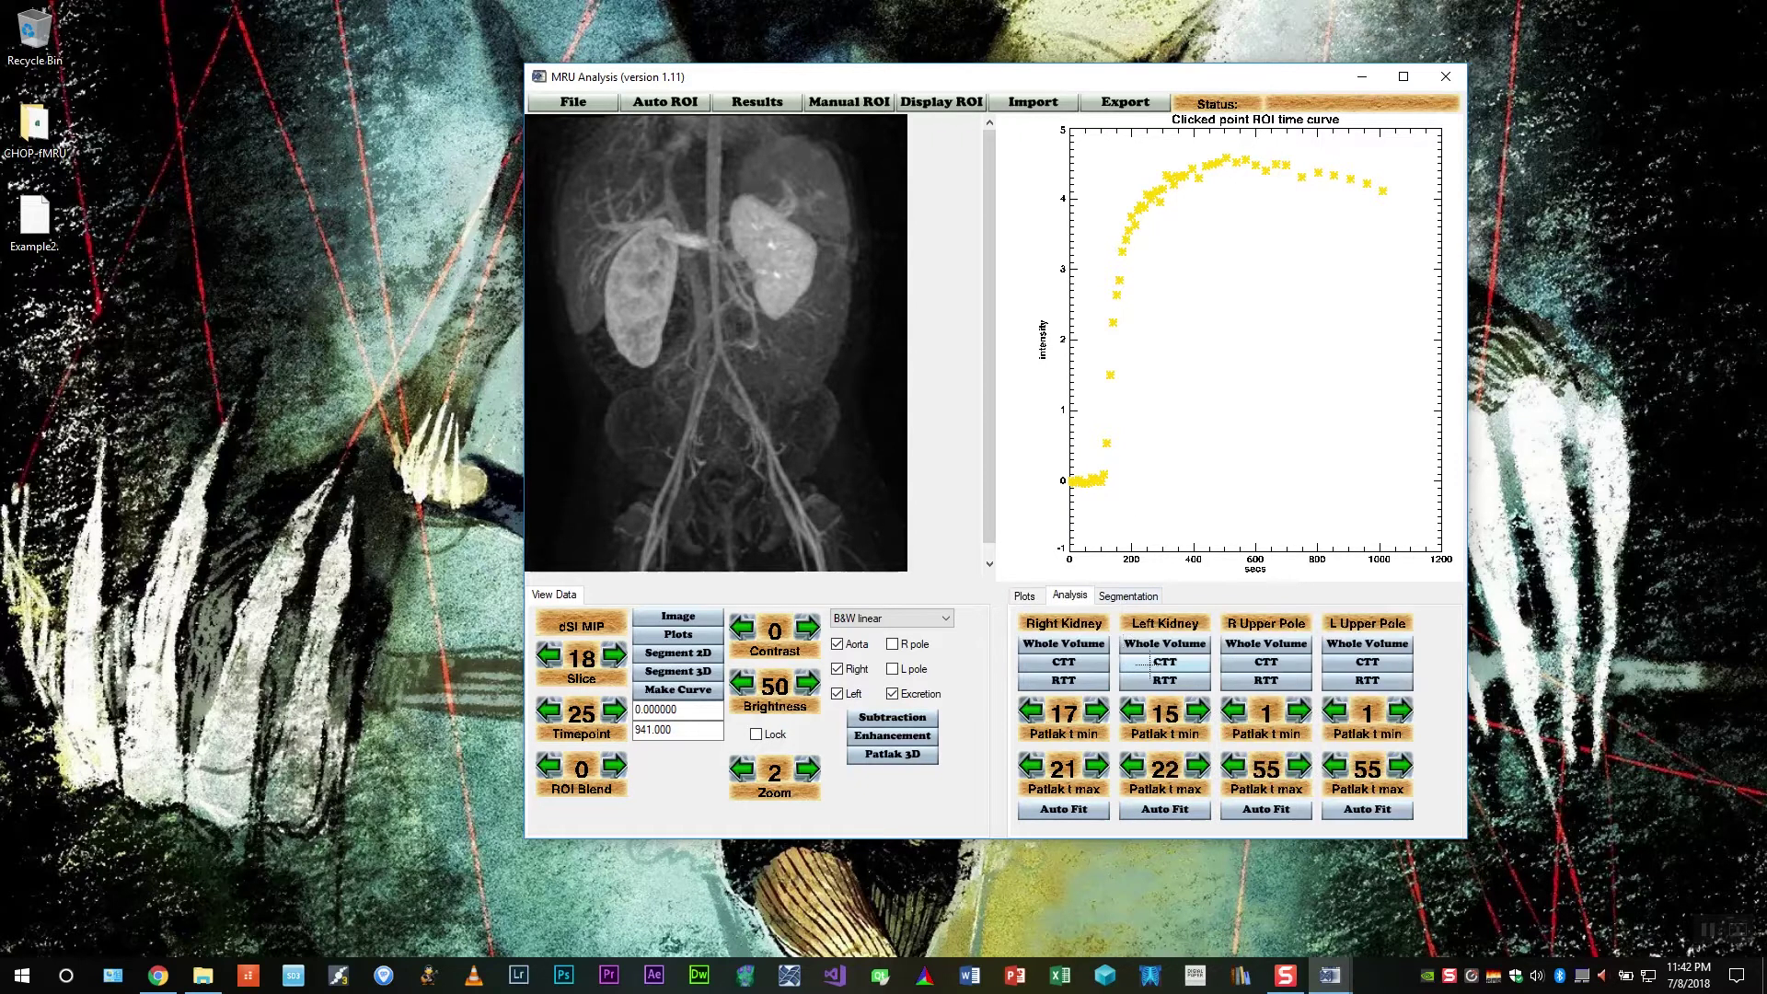
Compare the MIP timepoints up to 31, settle on timepoint 27 and assign it as the left kidney's RTT
click(614, 710)
click(614, 710)
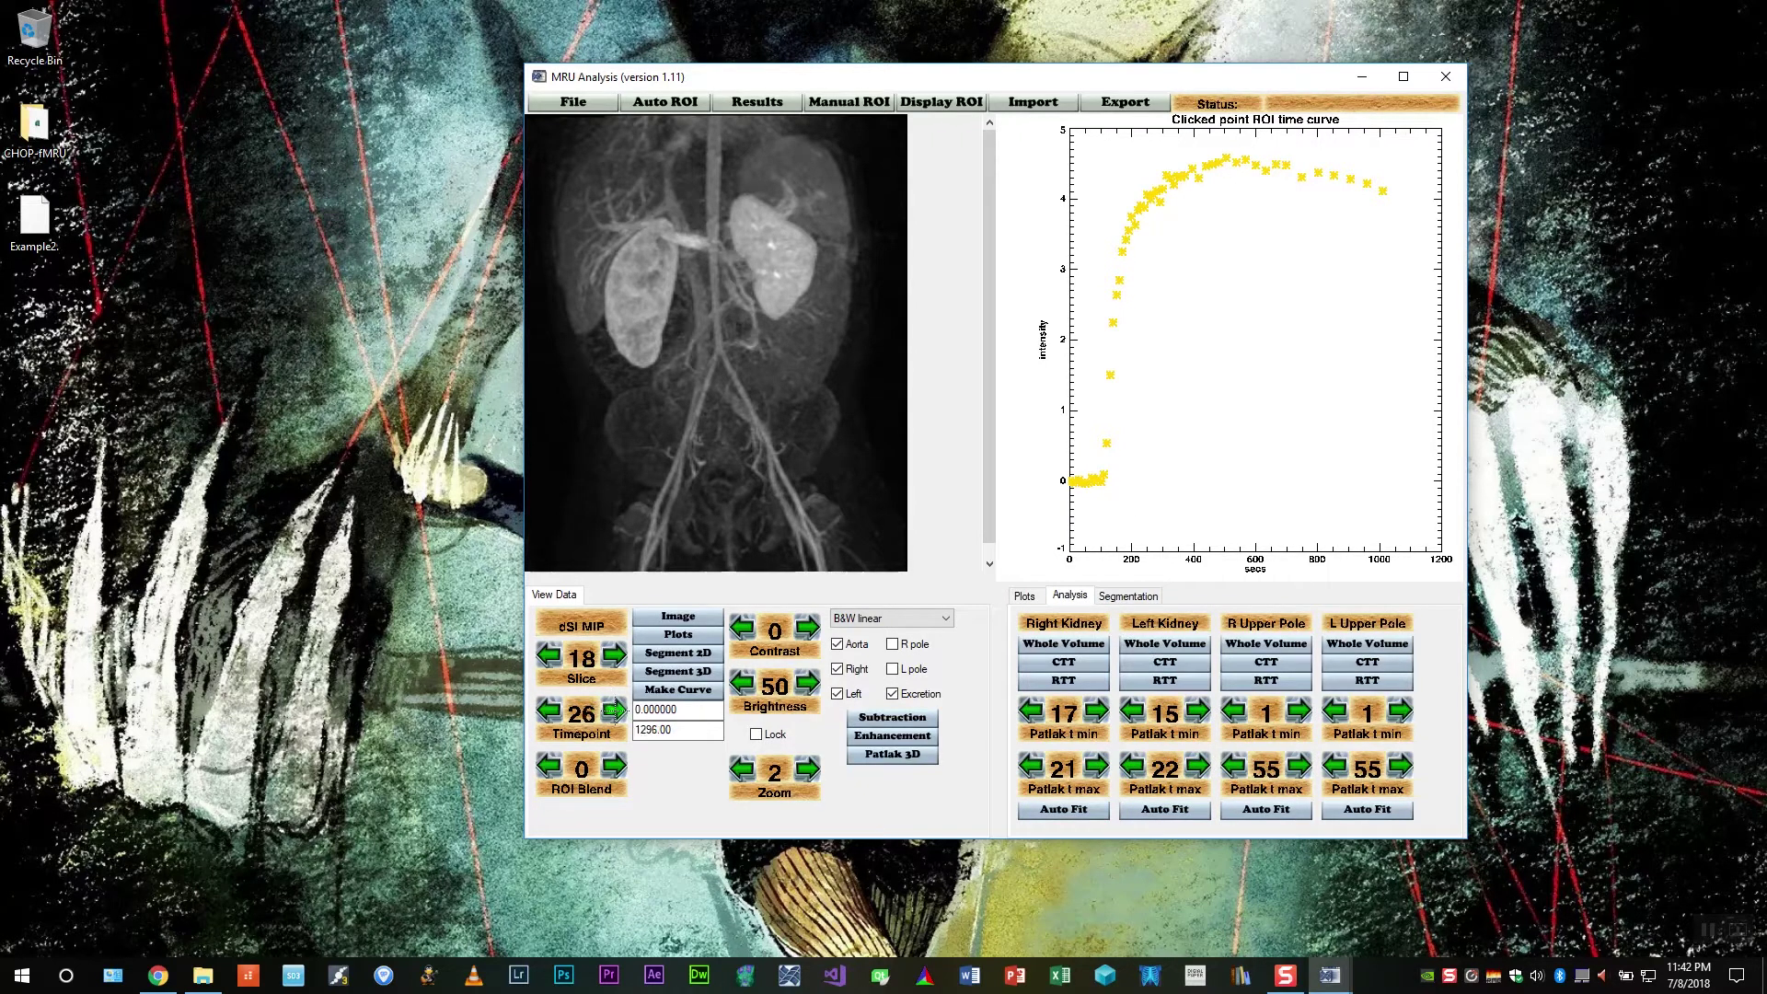
click(614, 710)
click(614, 710)
click(614, 709)
click(614, 710)
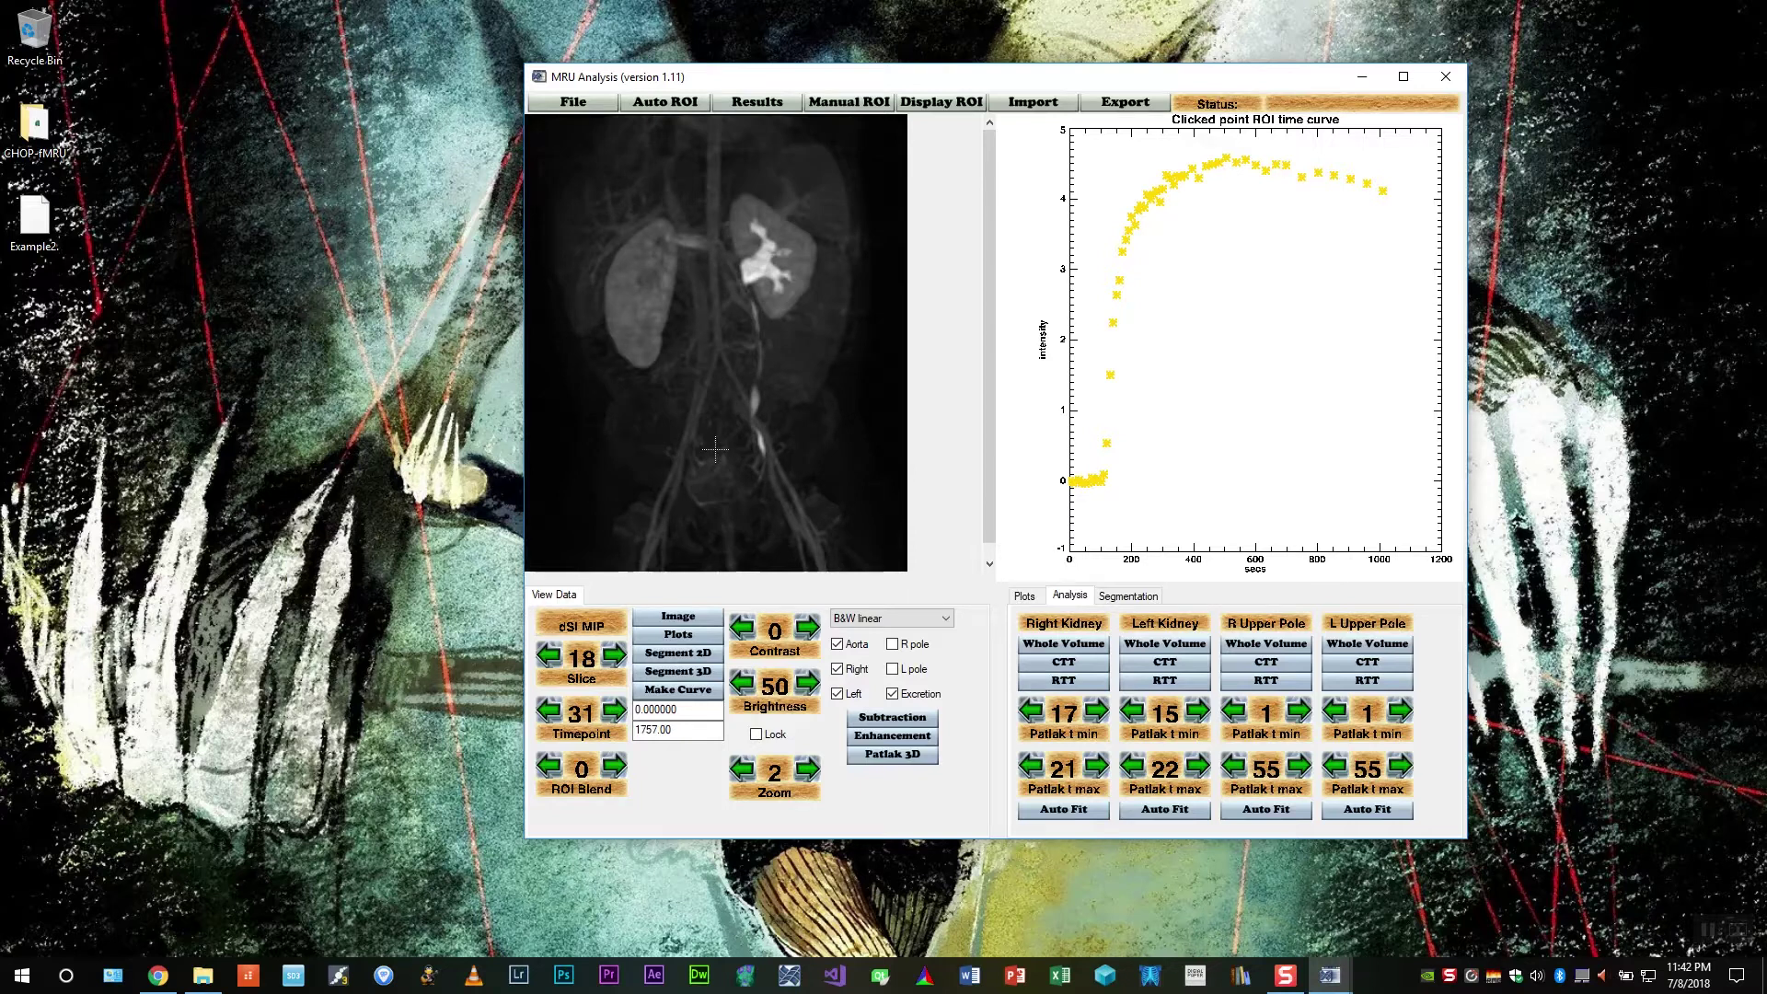
click(550, 710)
click(550, 709)
click(550, 710)
click(549, 710)
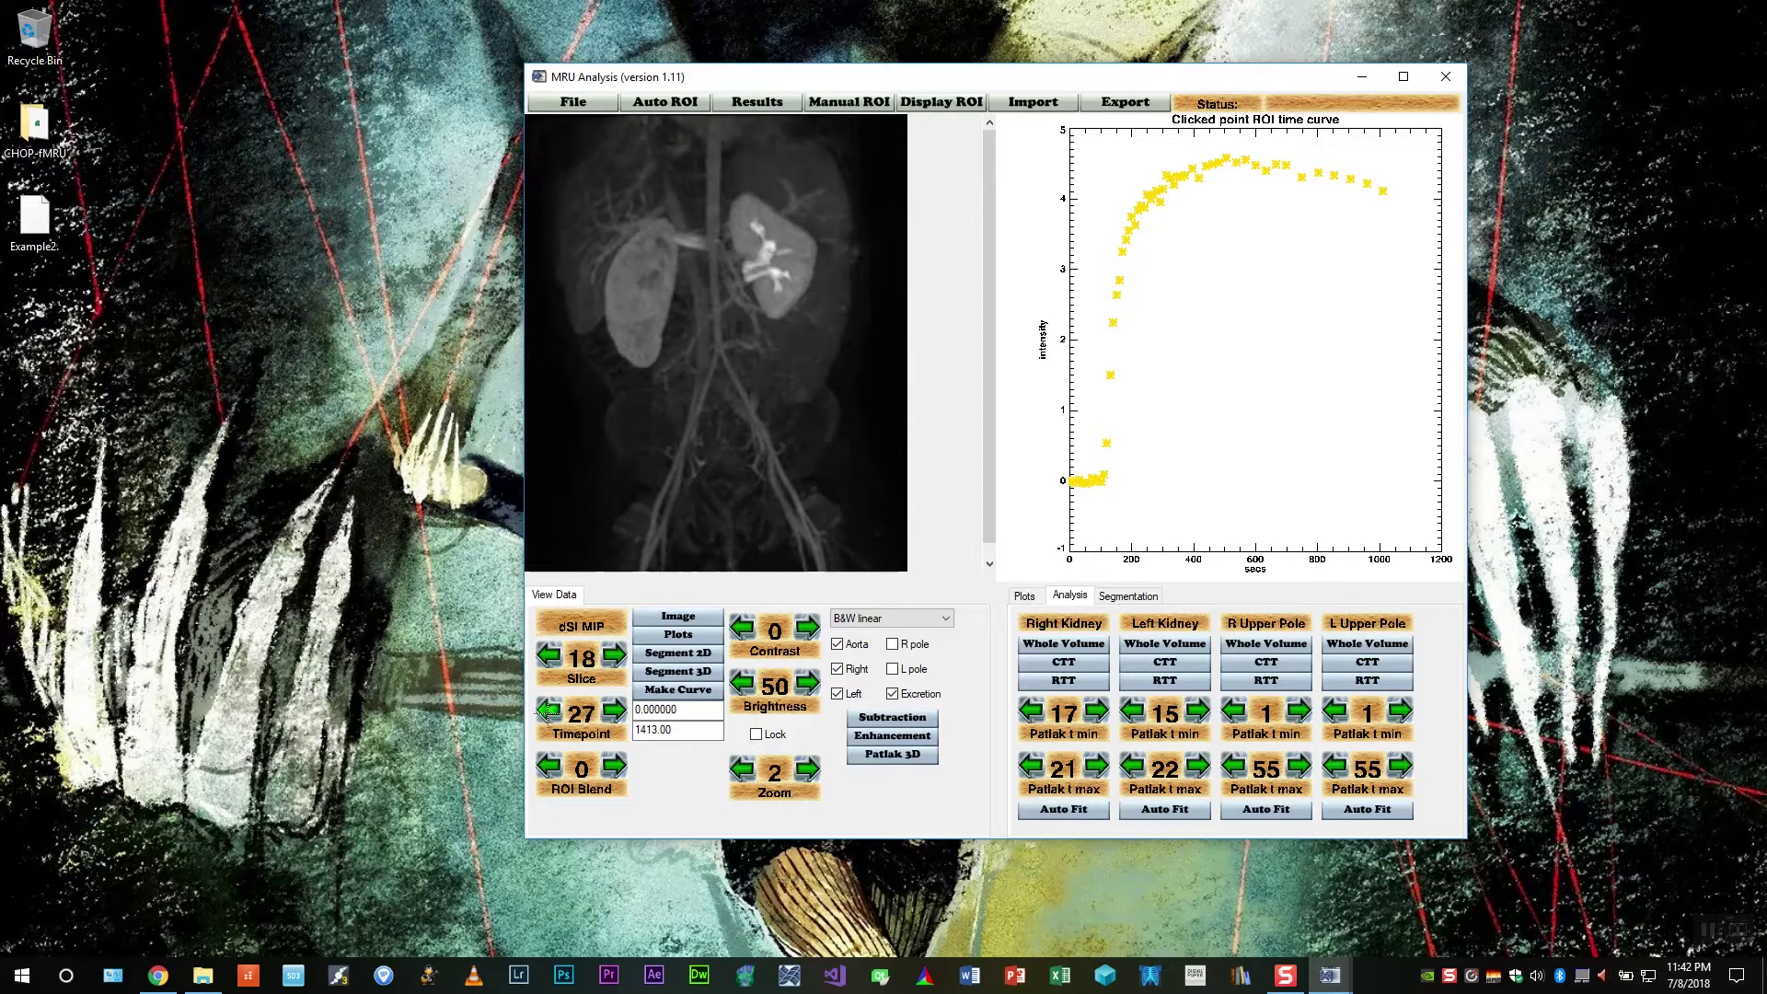
click(550, 710)
click(614, 710)
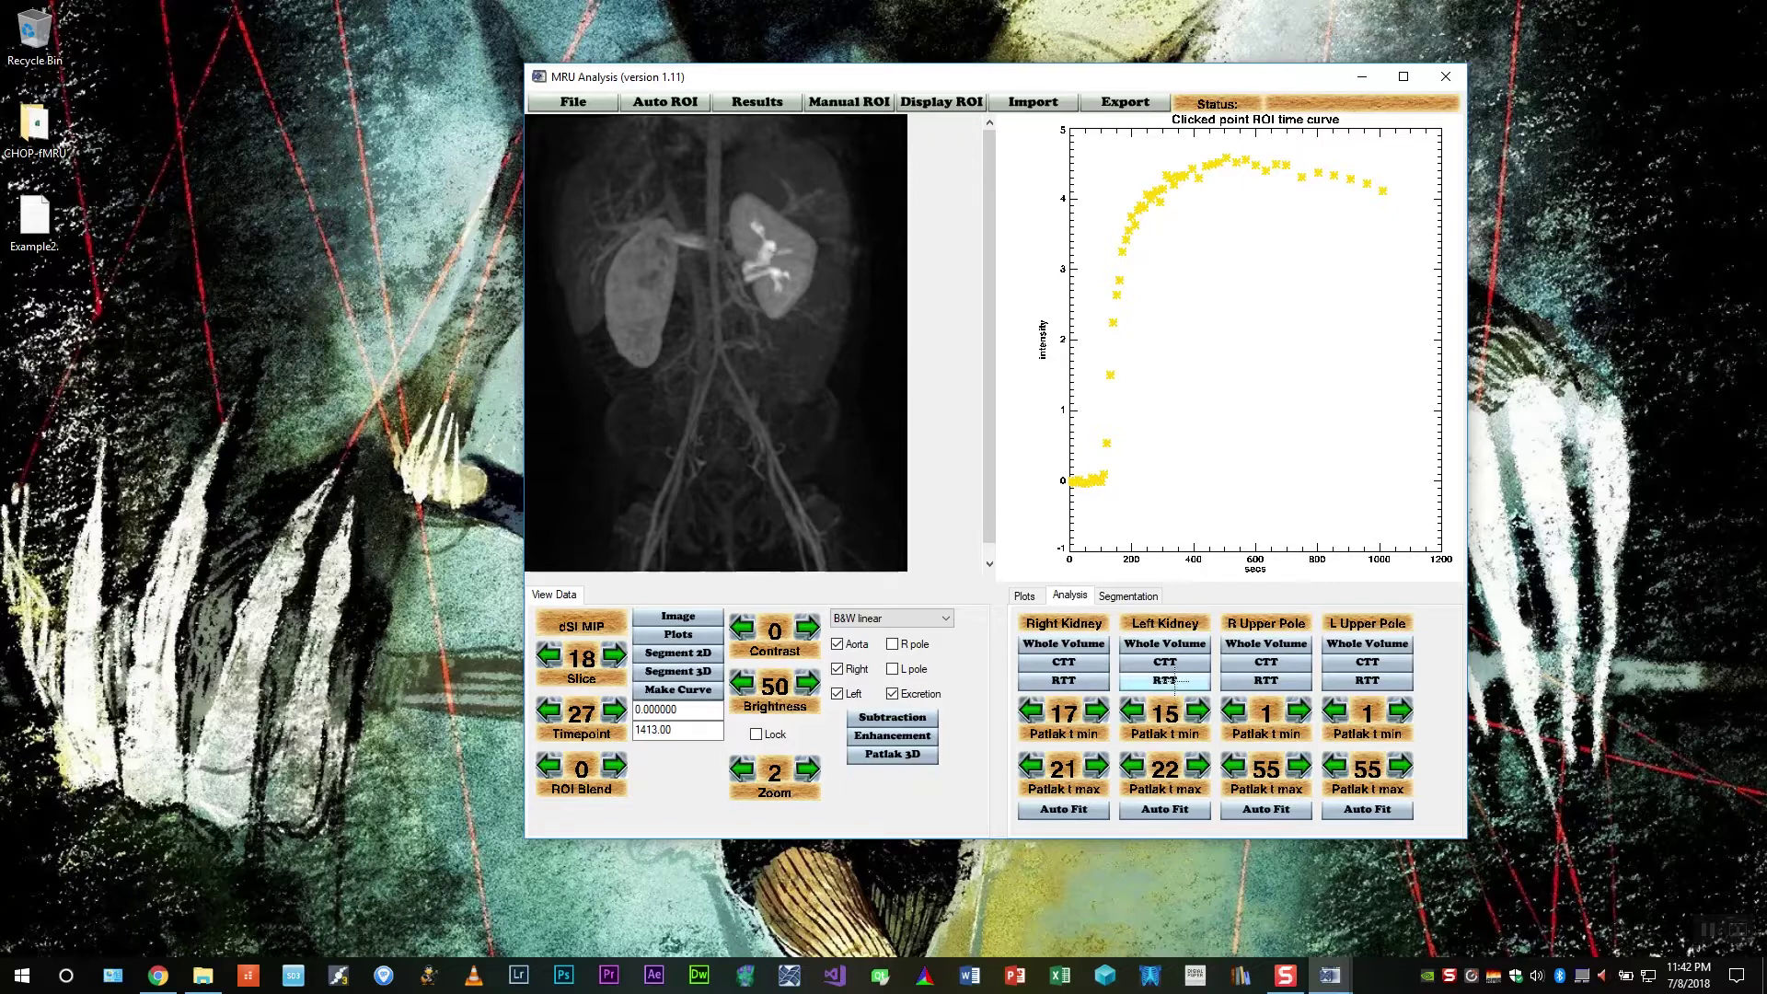
Compare the MIP timepoints between 37 and 51, settle on timepoint 38 and assign it as the right kidney's CTT
click(614, 710)
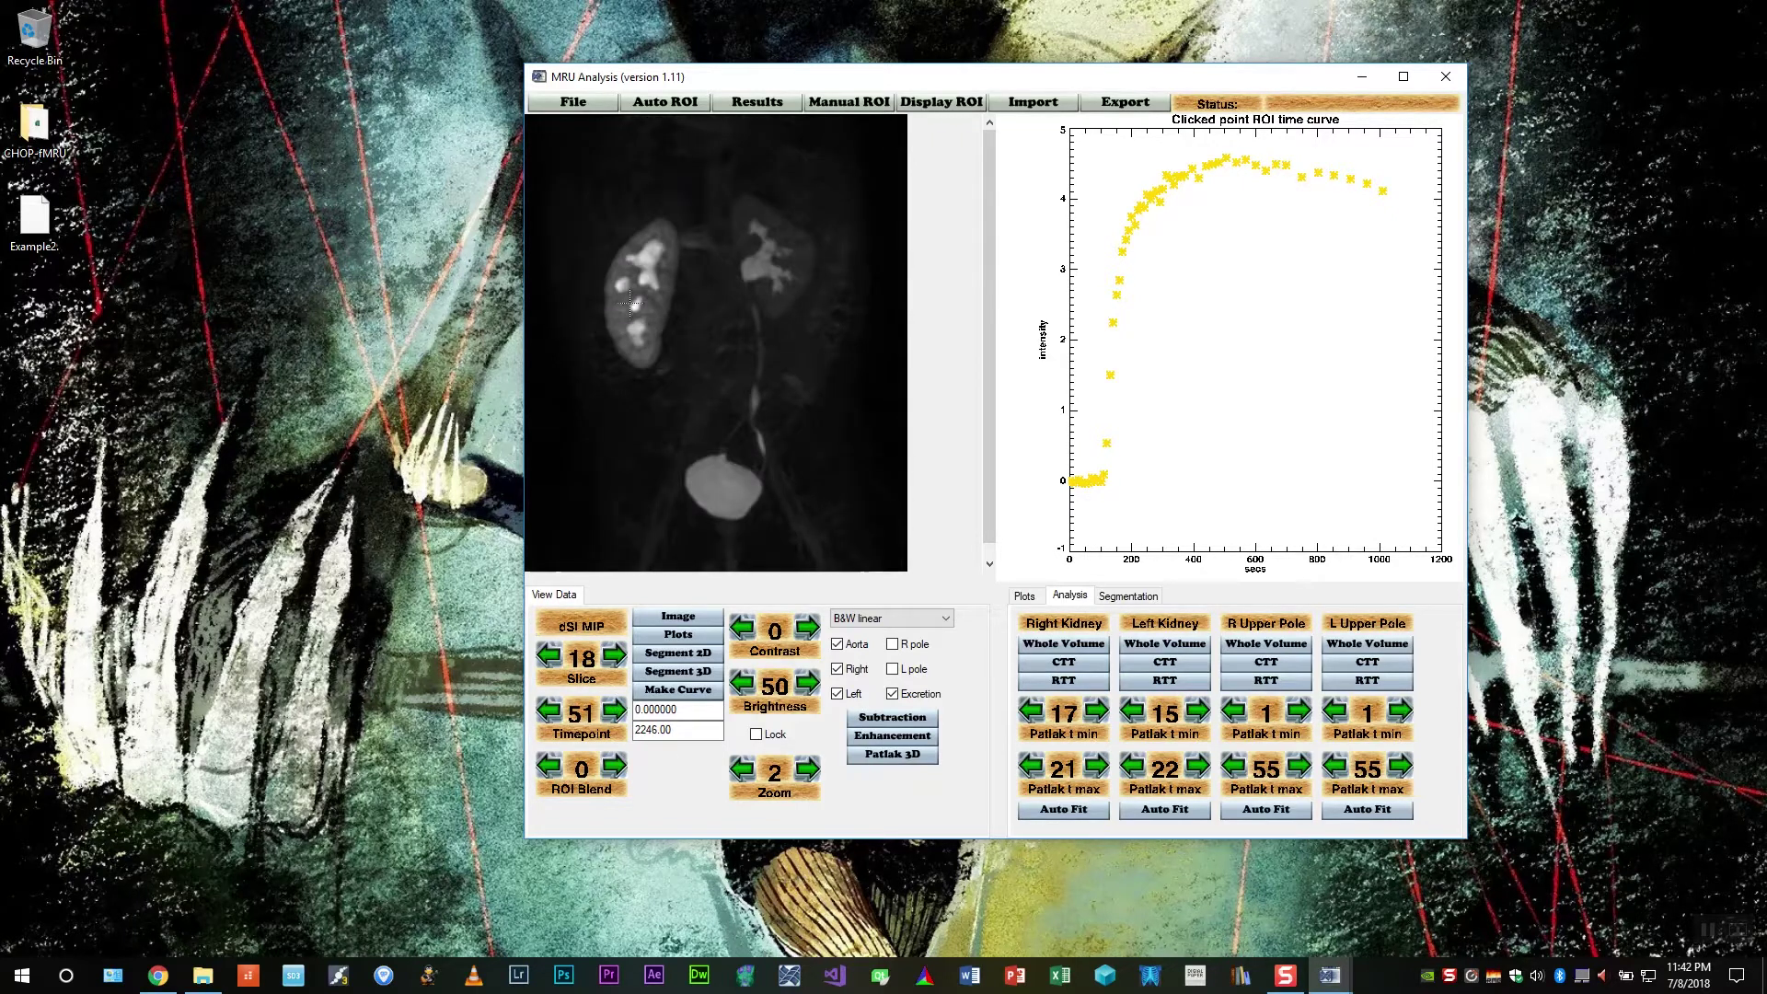
click(549, 709)
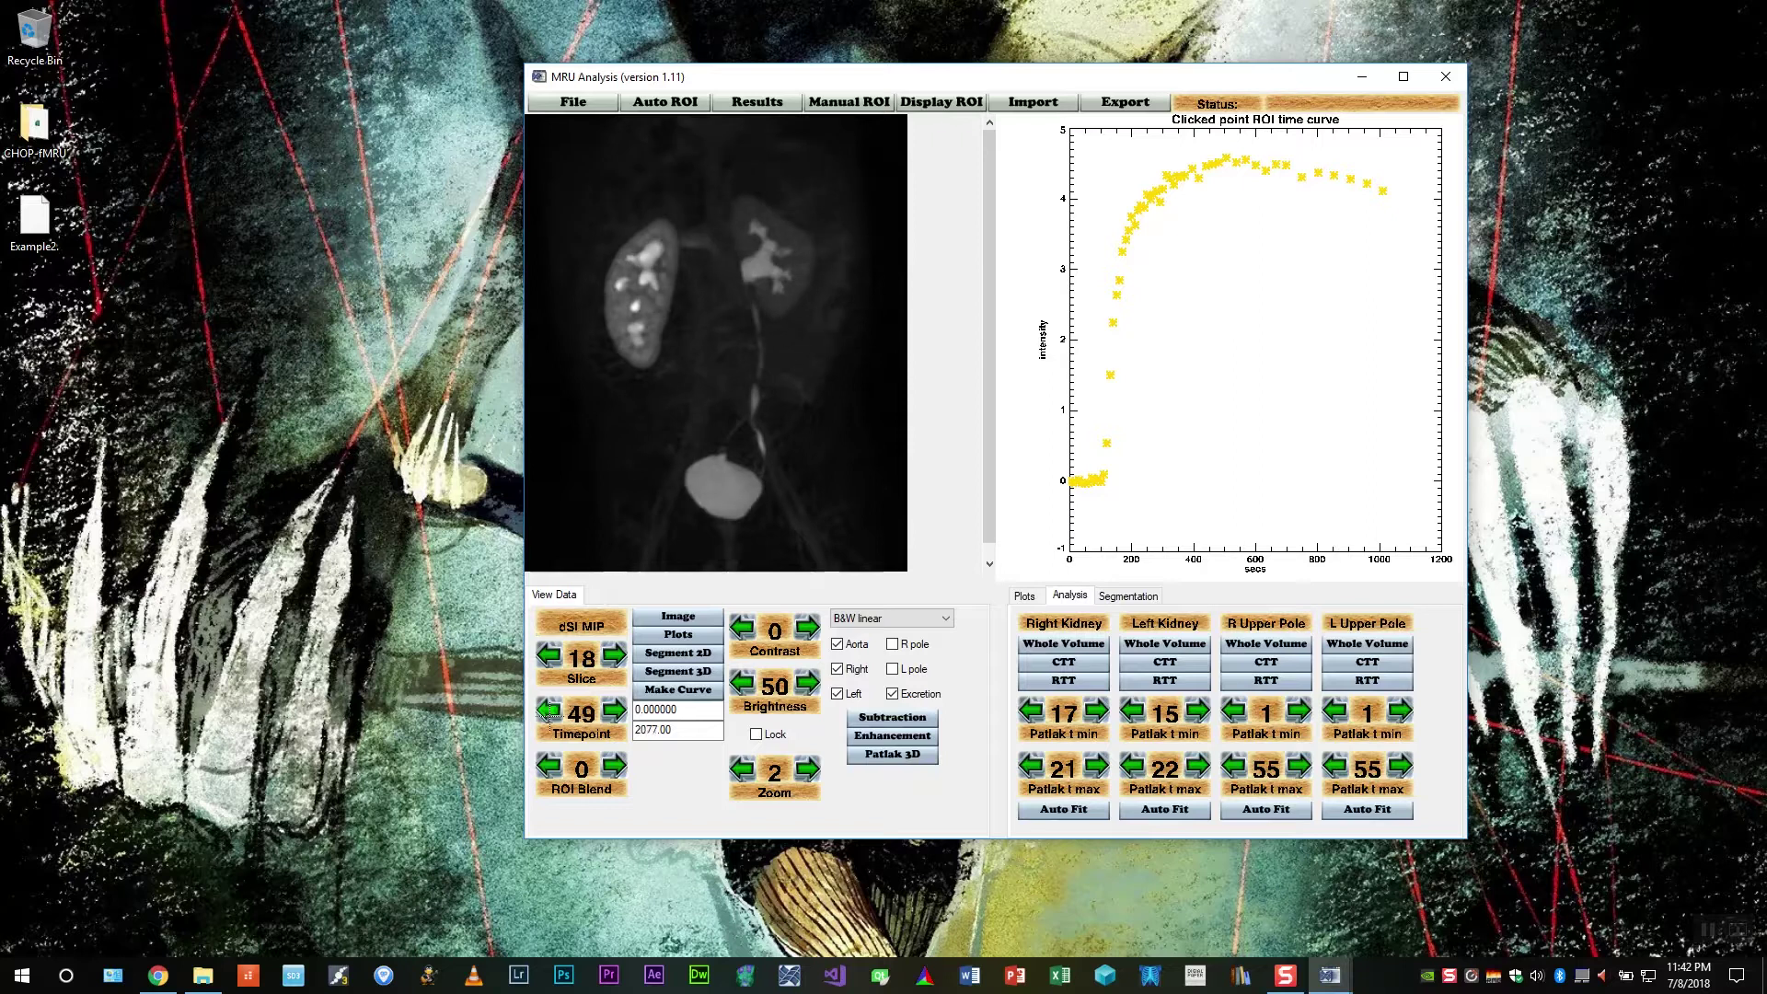
click(549, 710)
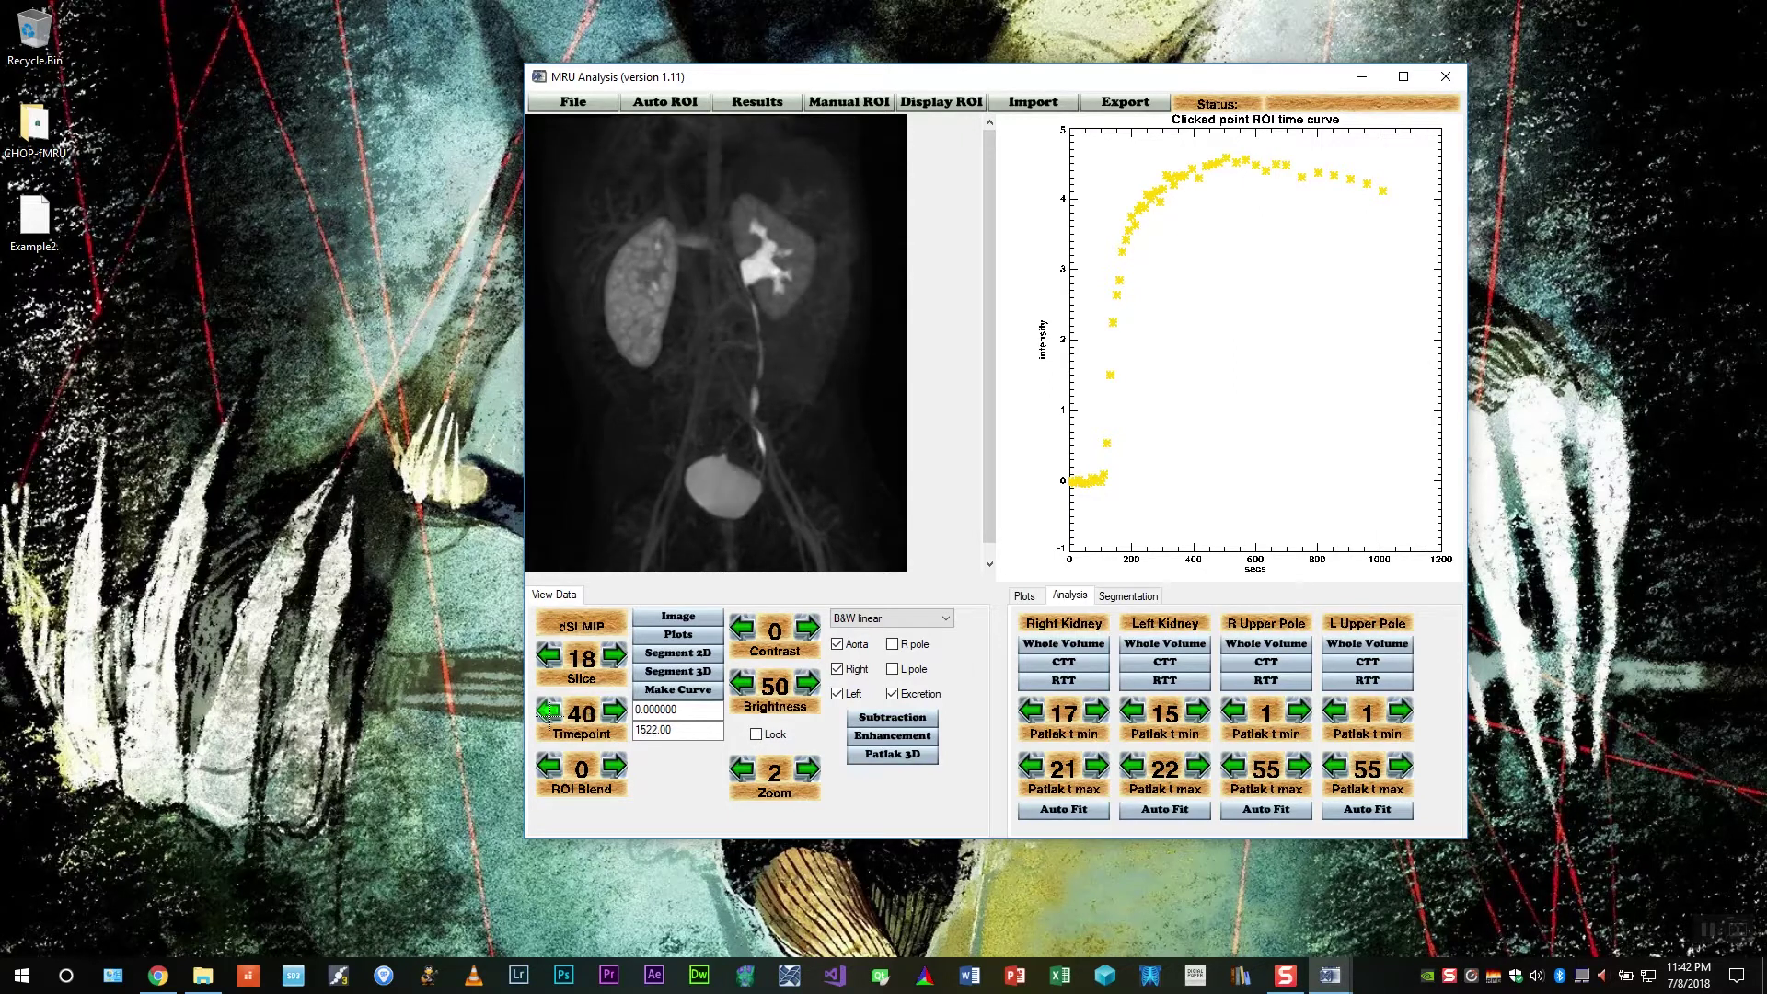
click(549, 710)
click(548, 710)
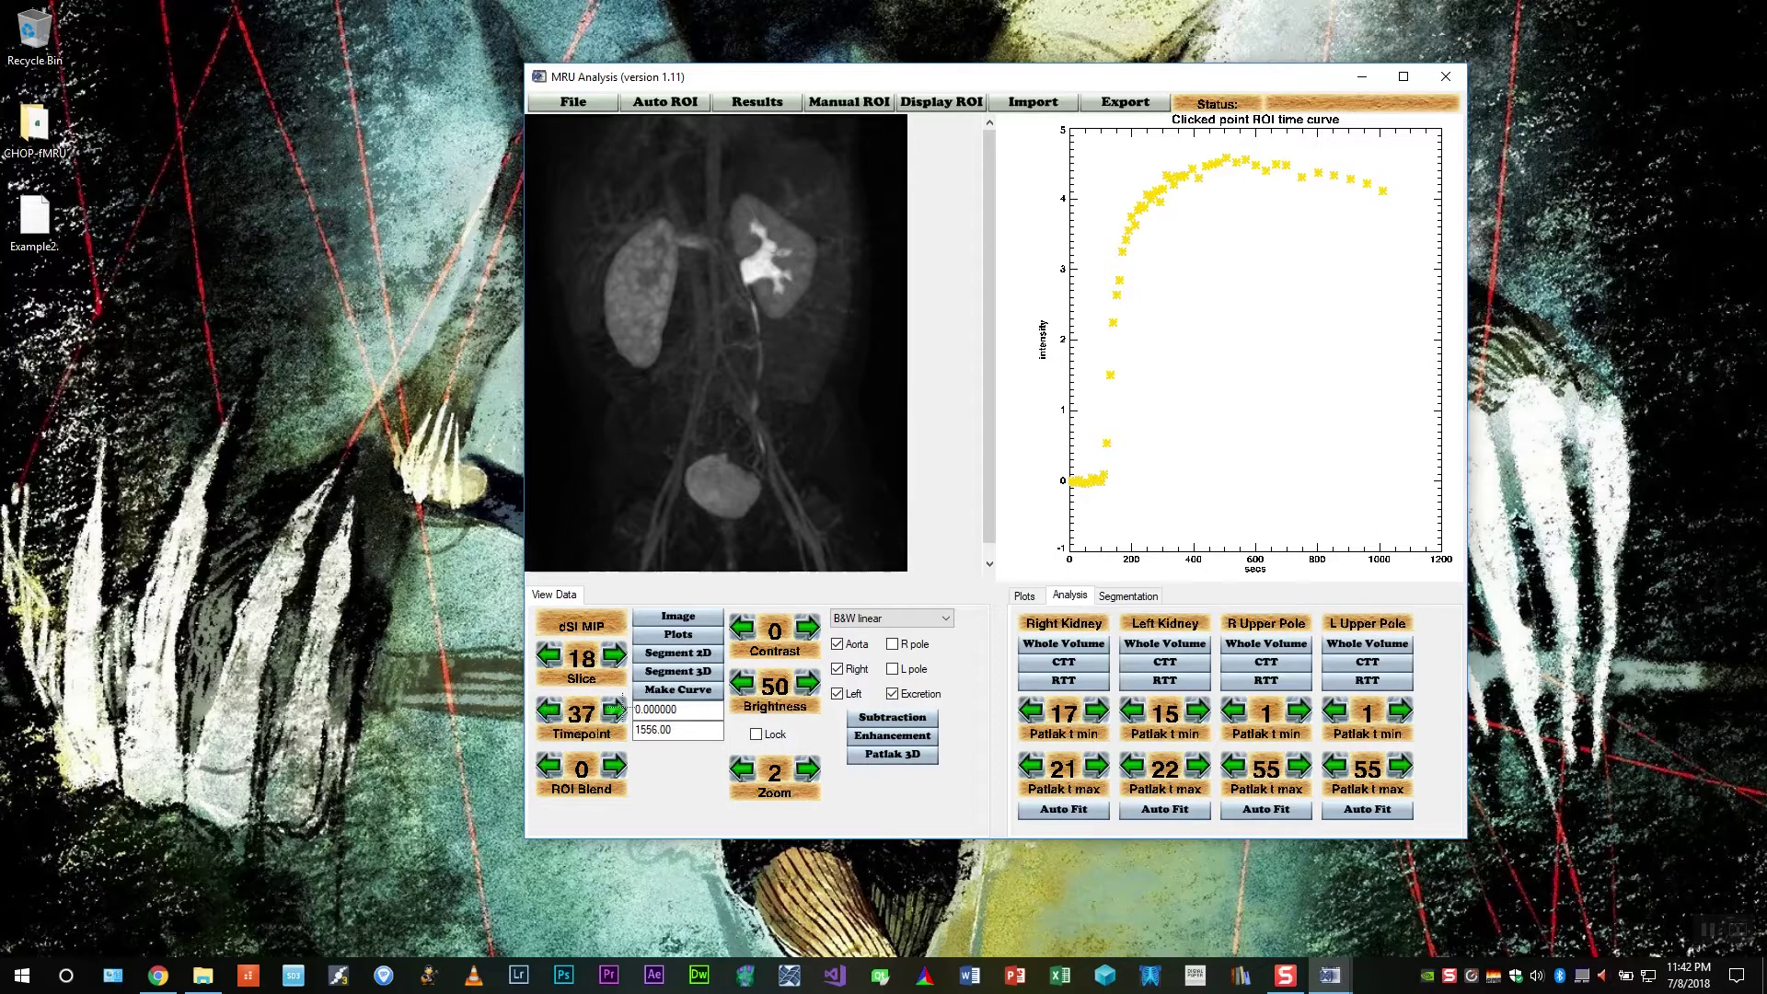
click(614, 710)
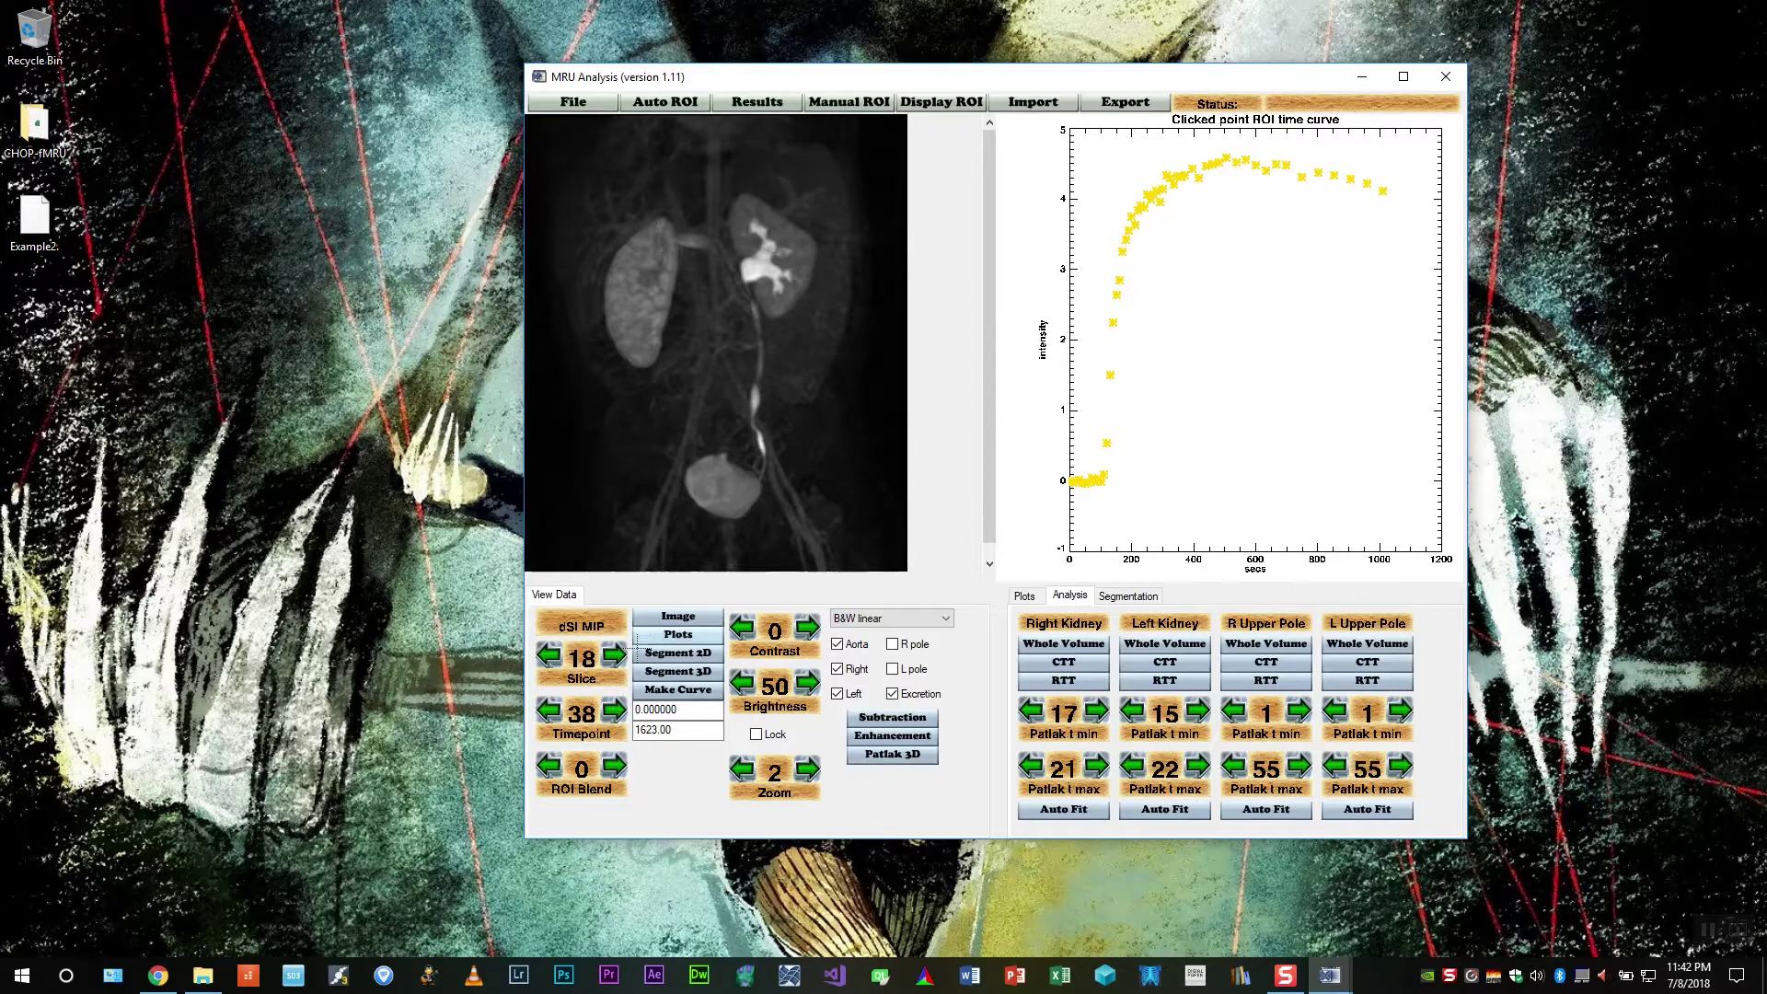
click(612, 711)
click(612, 711)
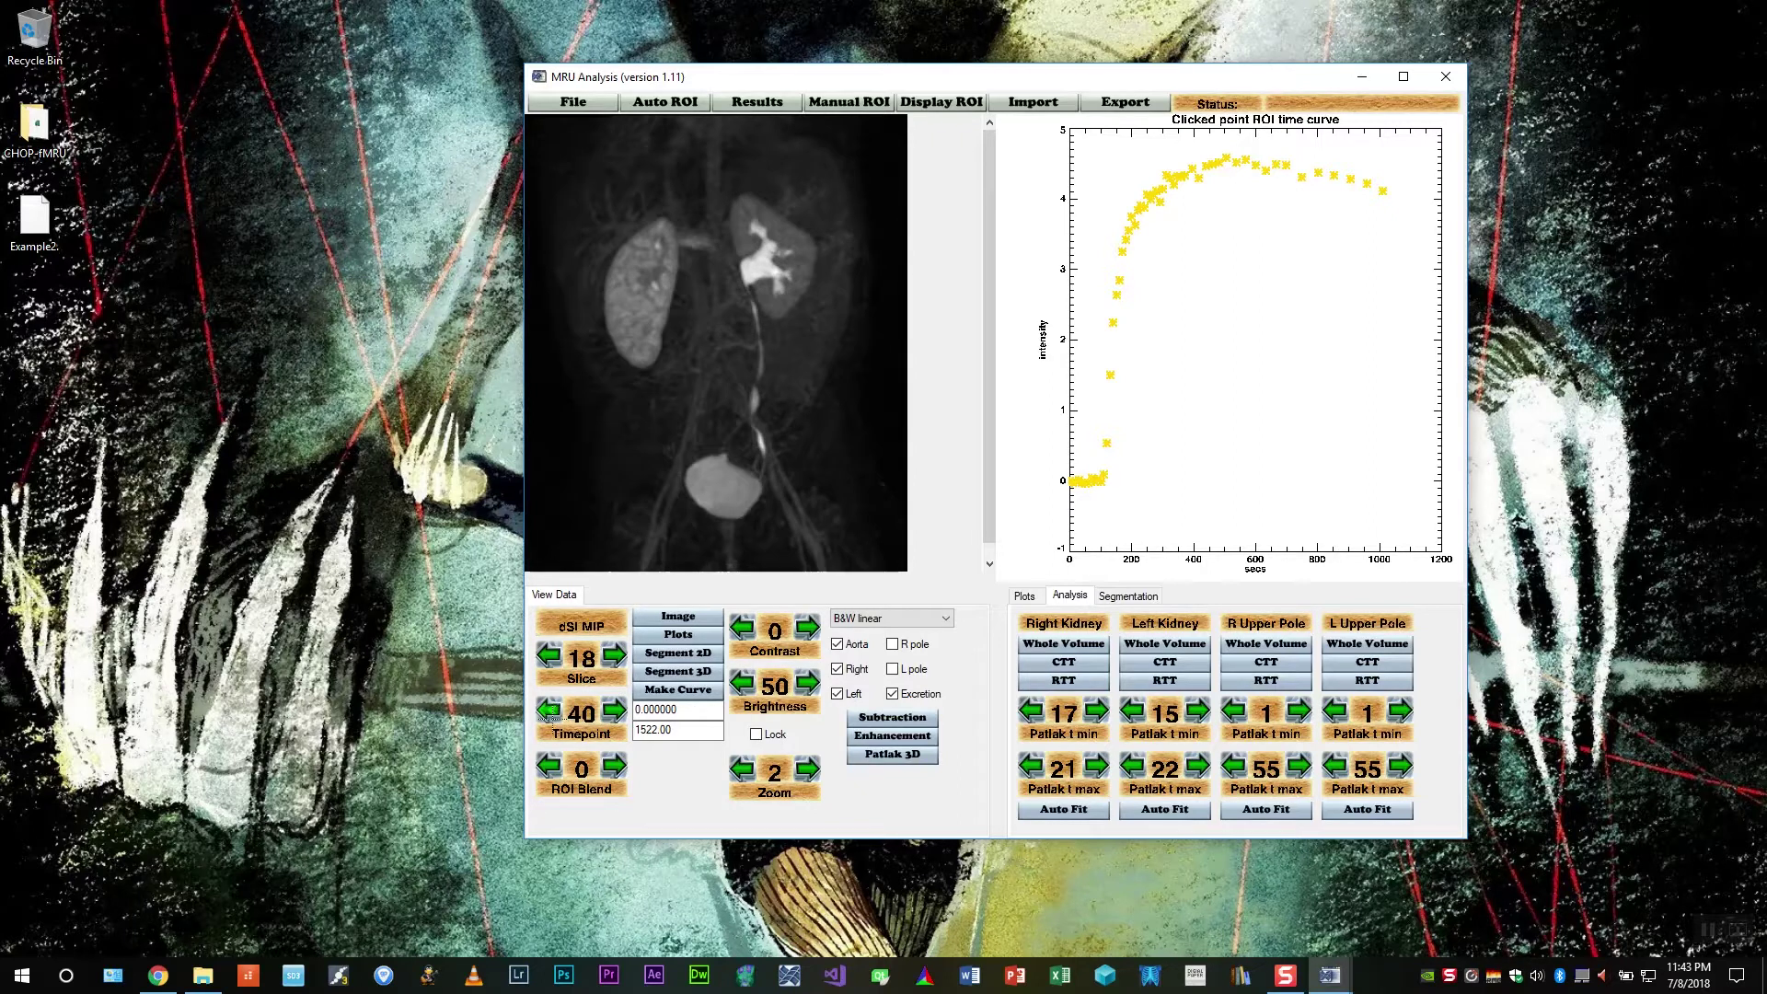
click(547, 710)
click(547, 711)
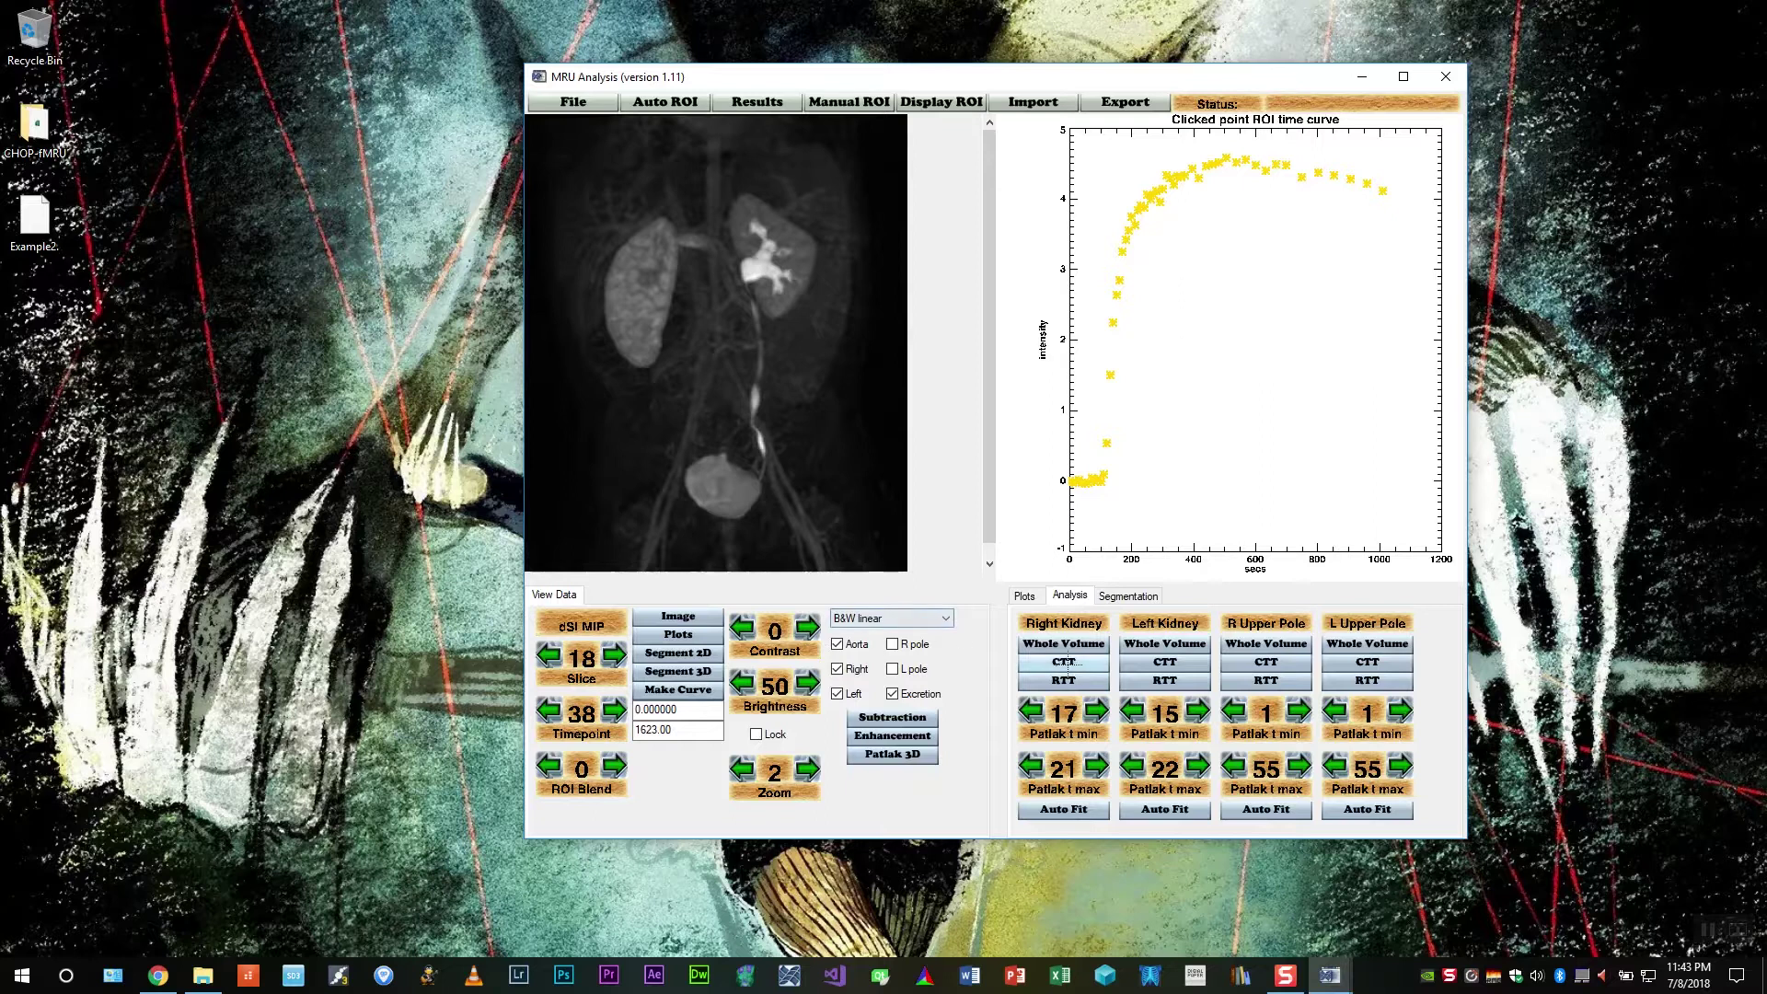
Examine the right kidney's drainage on the MIP up to timepoint 55, and display the updated results table
click(612, 710)
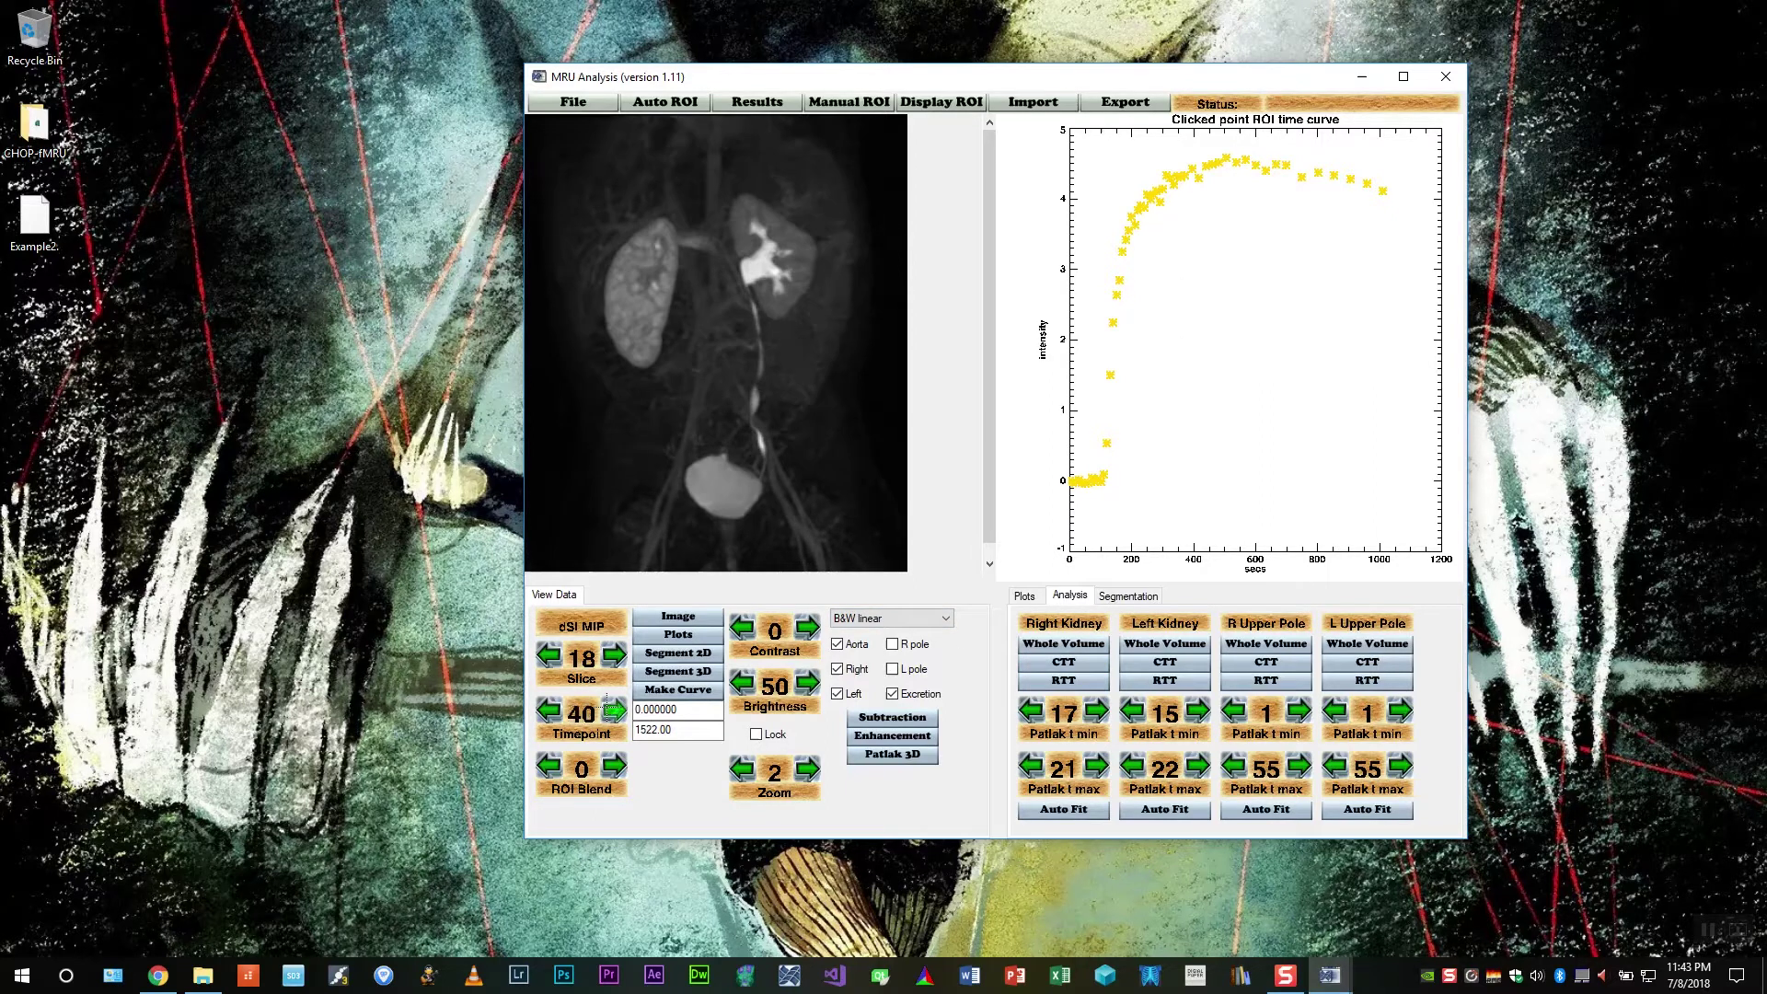
click(612, 711)
click(612, 711)
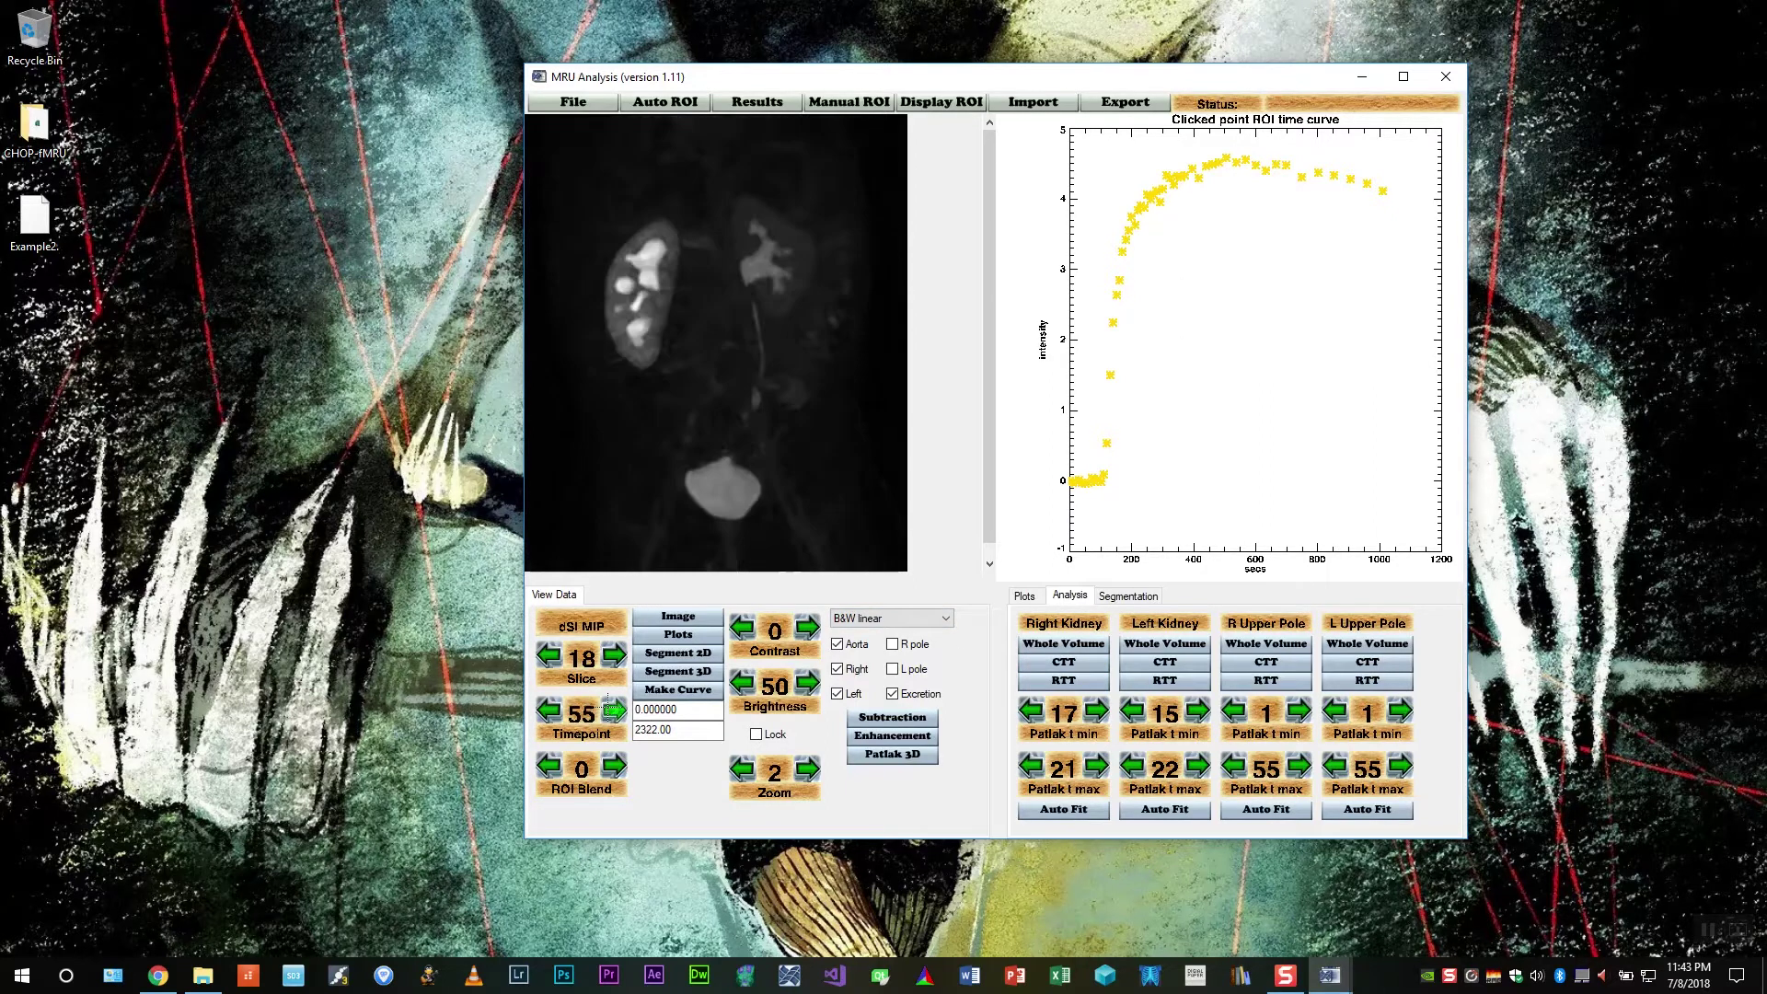
click(756, 102)
click(776, 206)
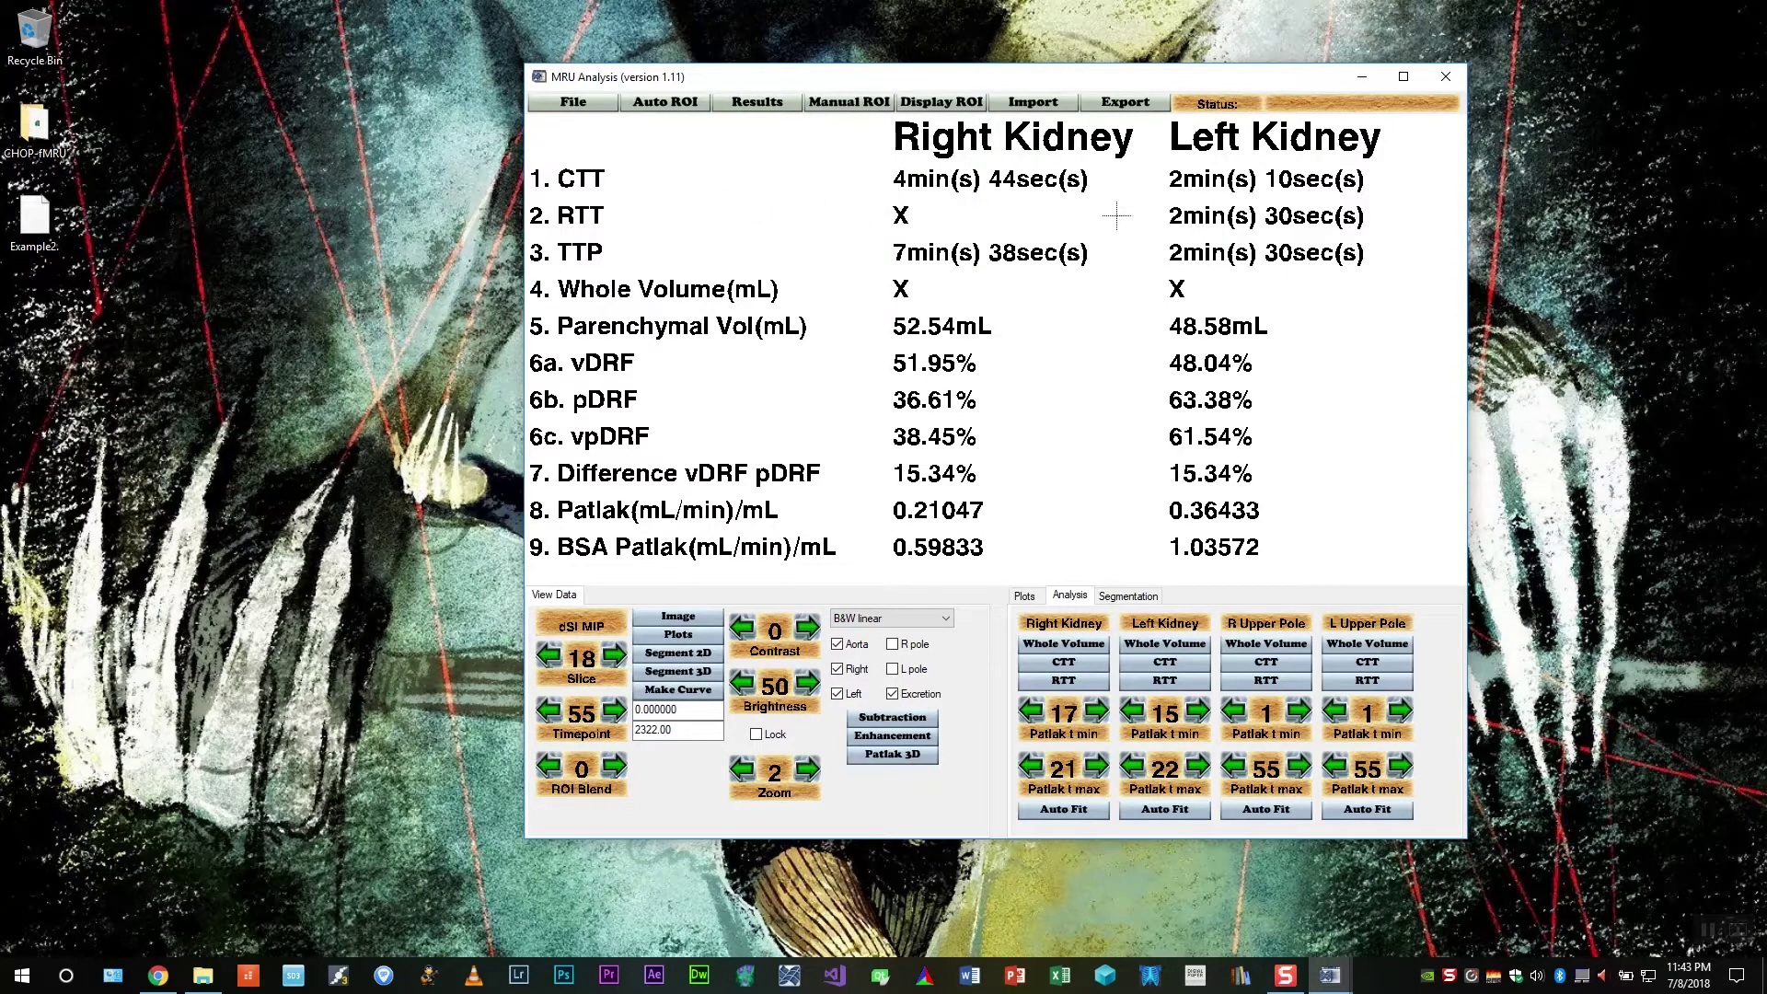
Return to the image view and switch the displayed map from the MIP to the plain image
click(681, 616)
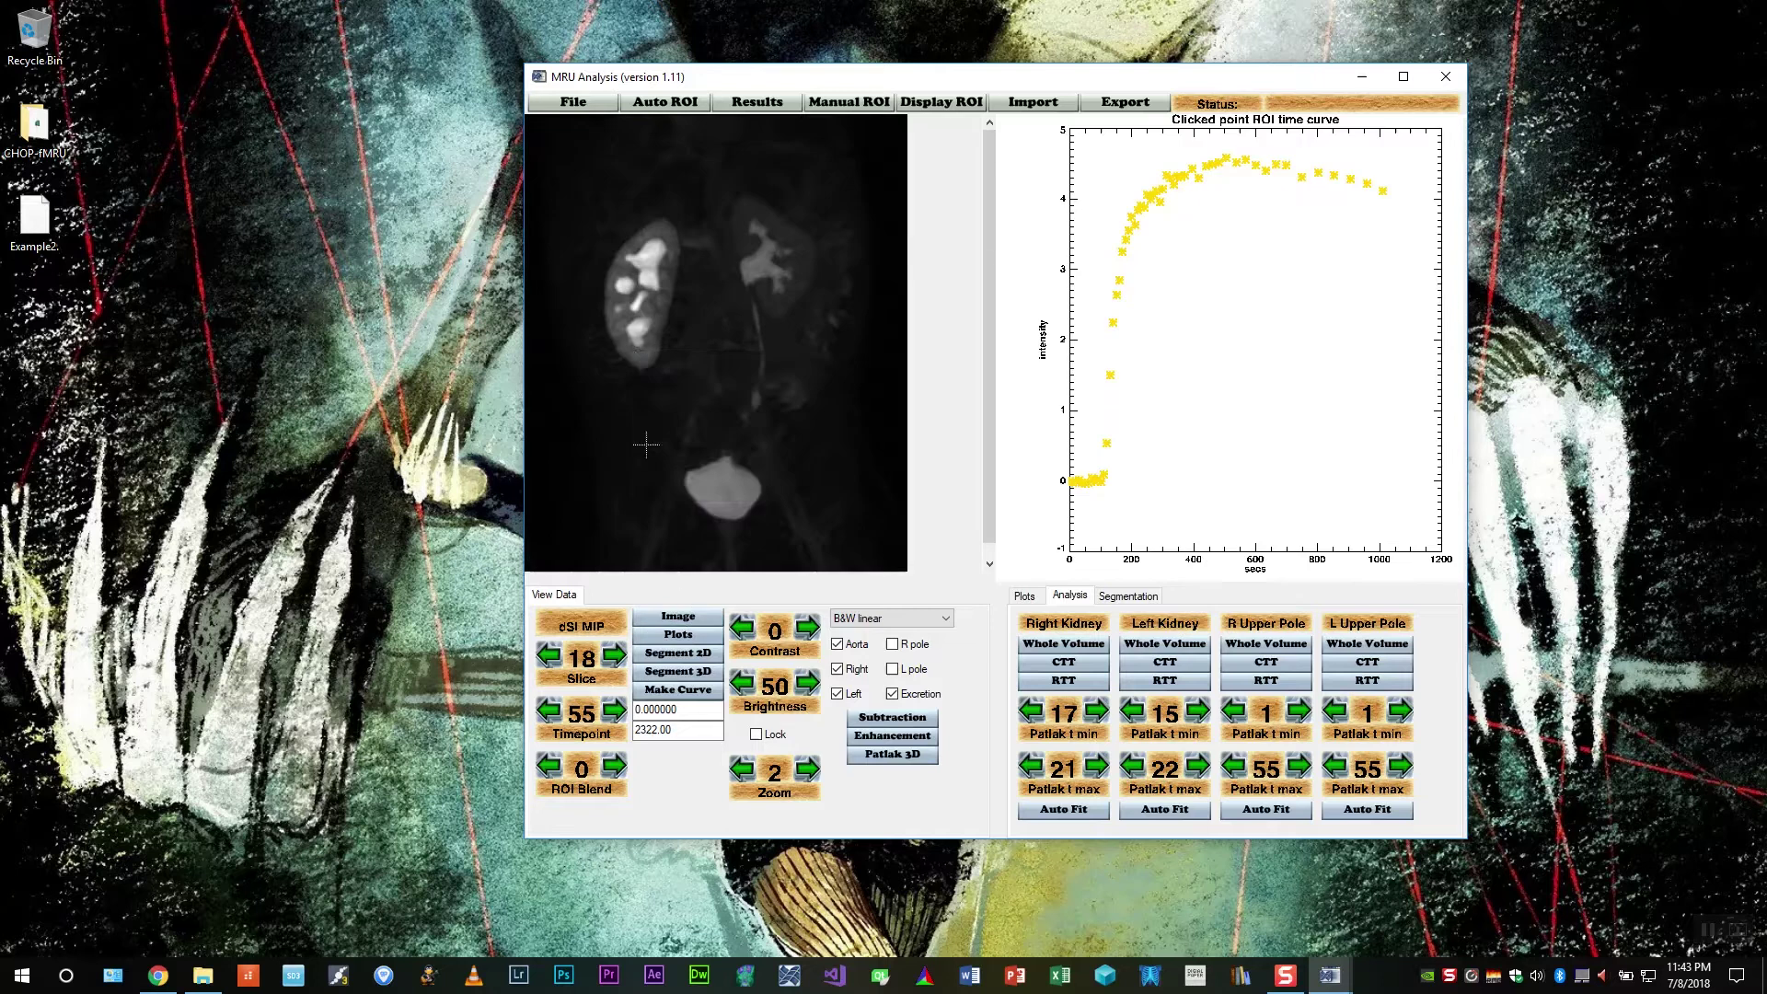
right_click(635, 351)
mouse_move(681, 364)
click(862, 365)
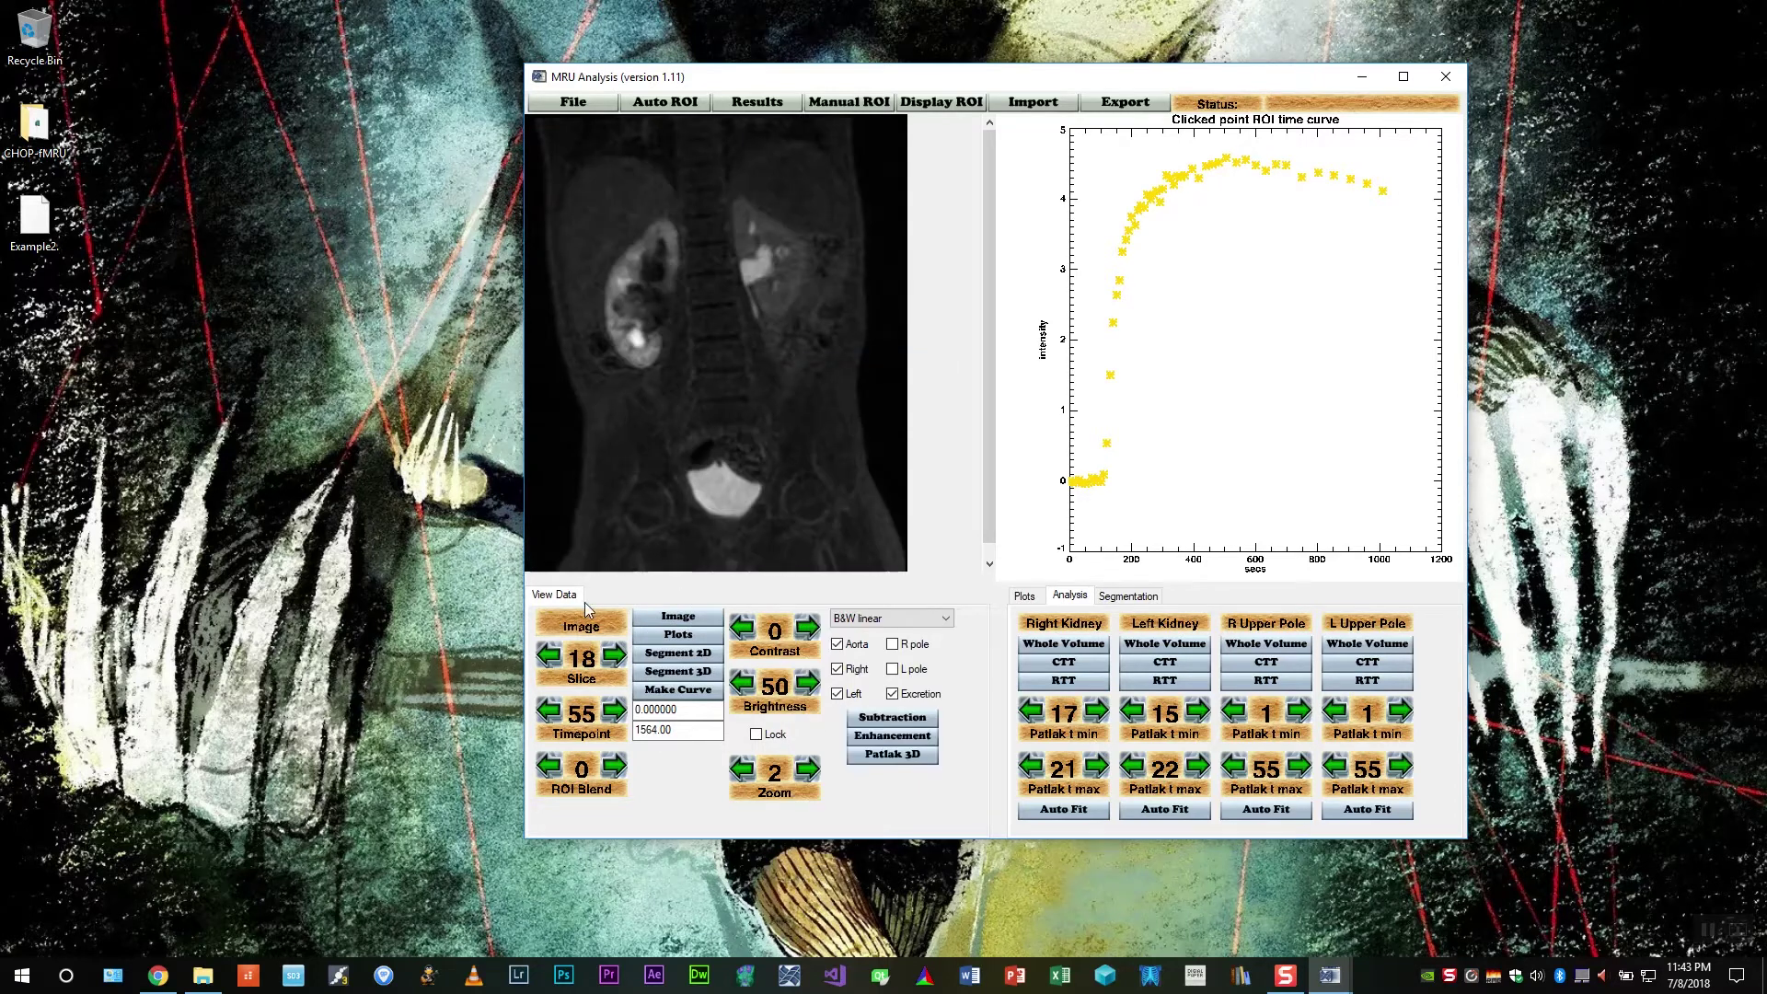
Display the Patlak plots and auto-fit the Patlak range of the left kidney and of the right kidney
click(1124, 97)
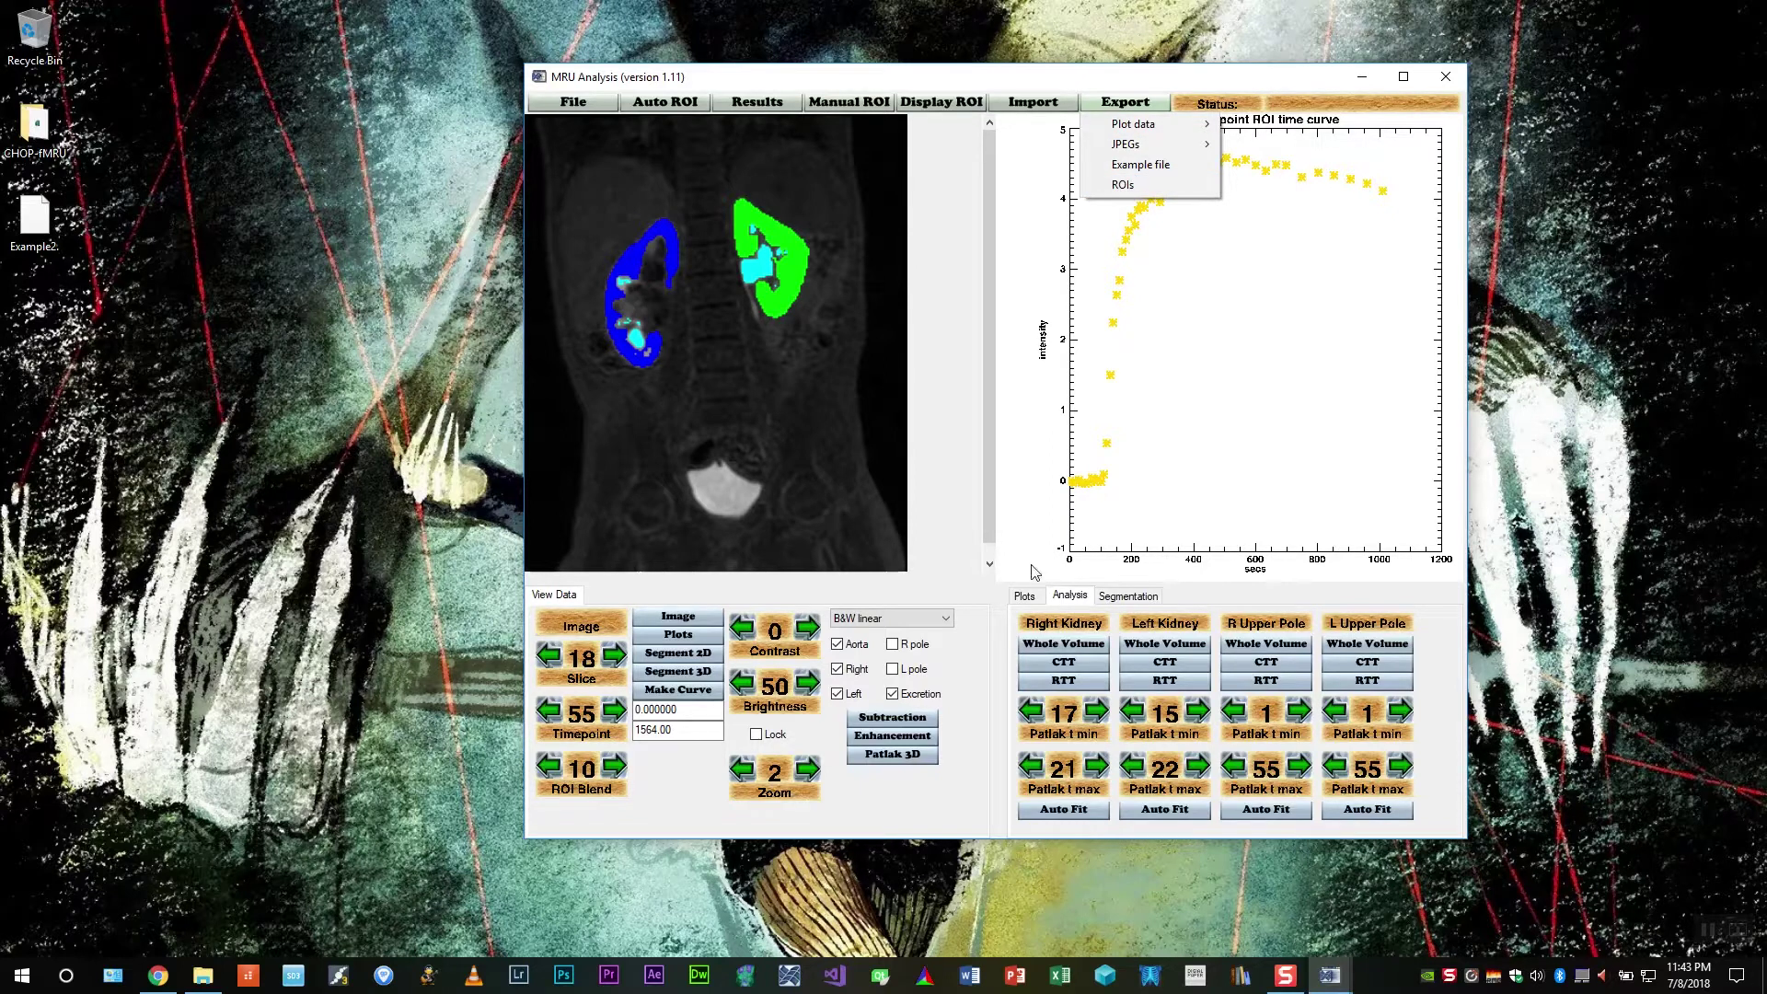
click(757, 102)
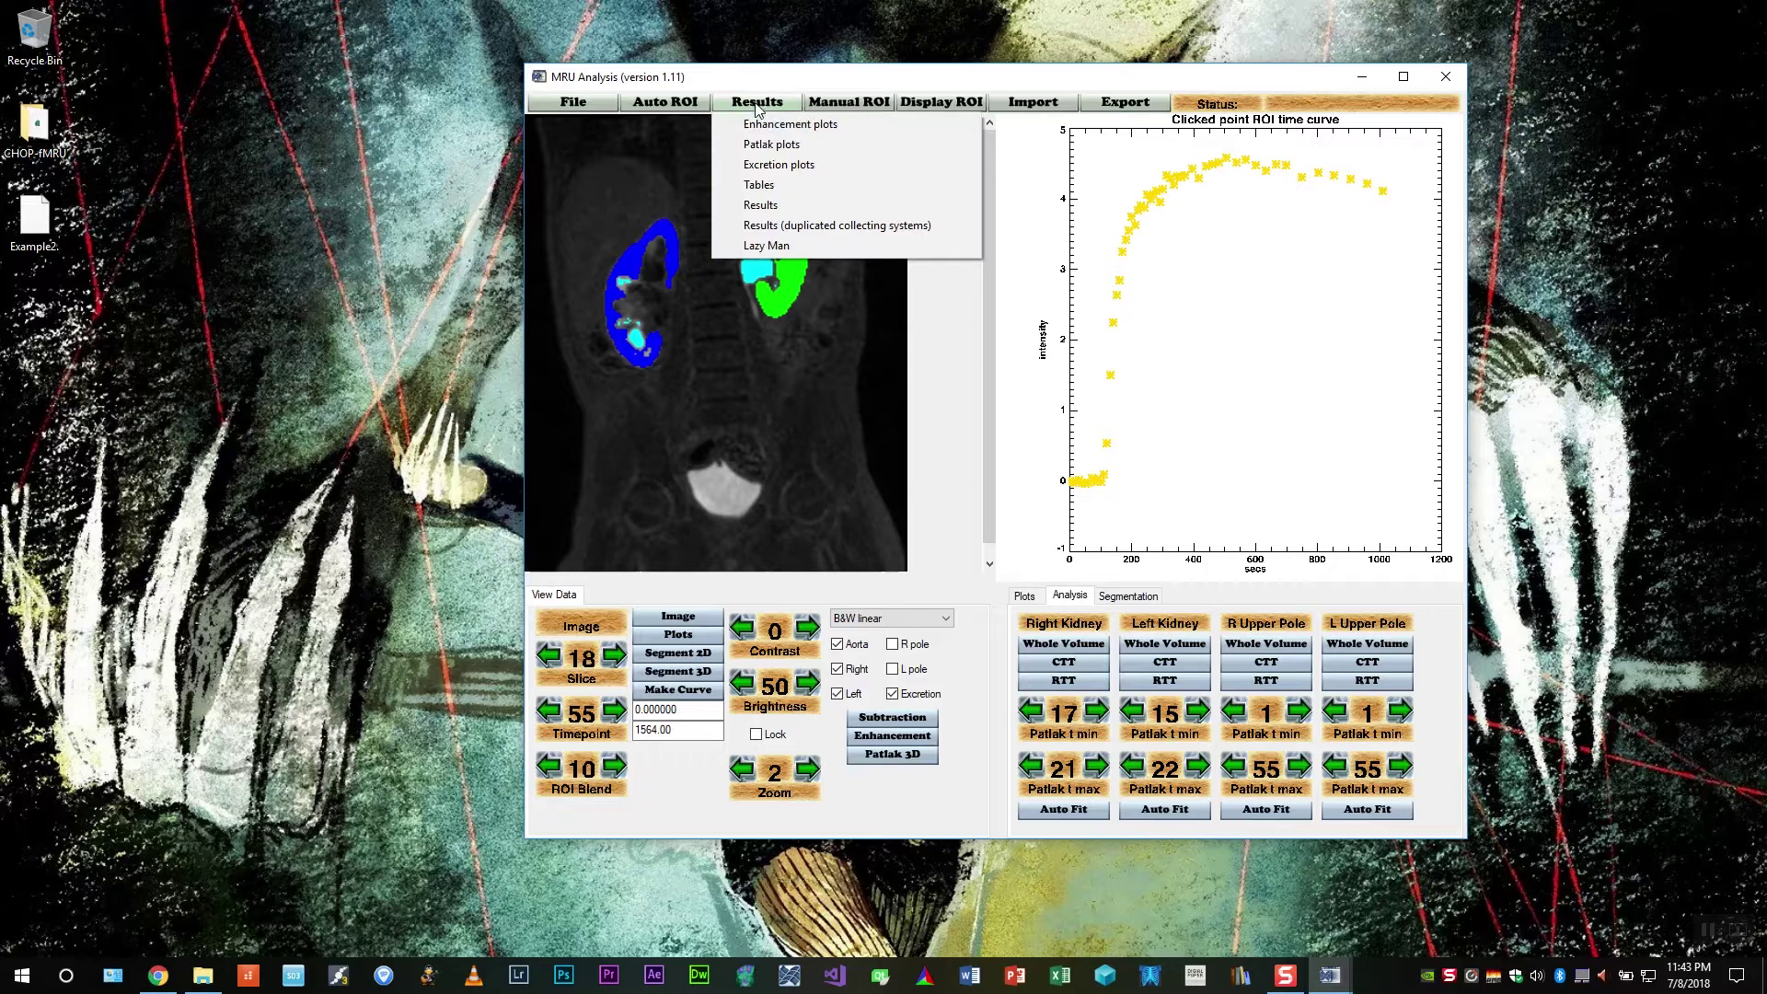
click(763, 144)
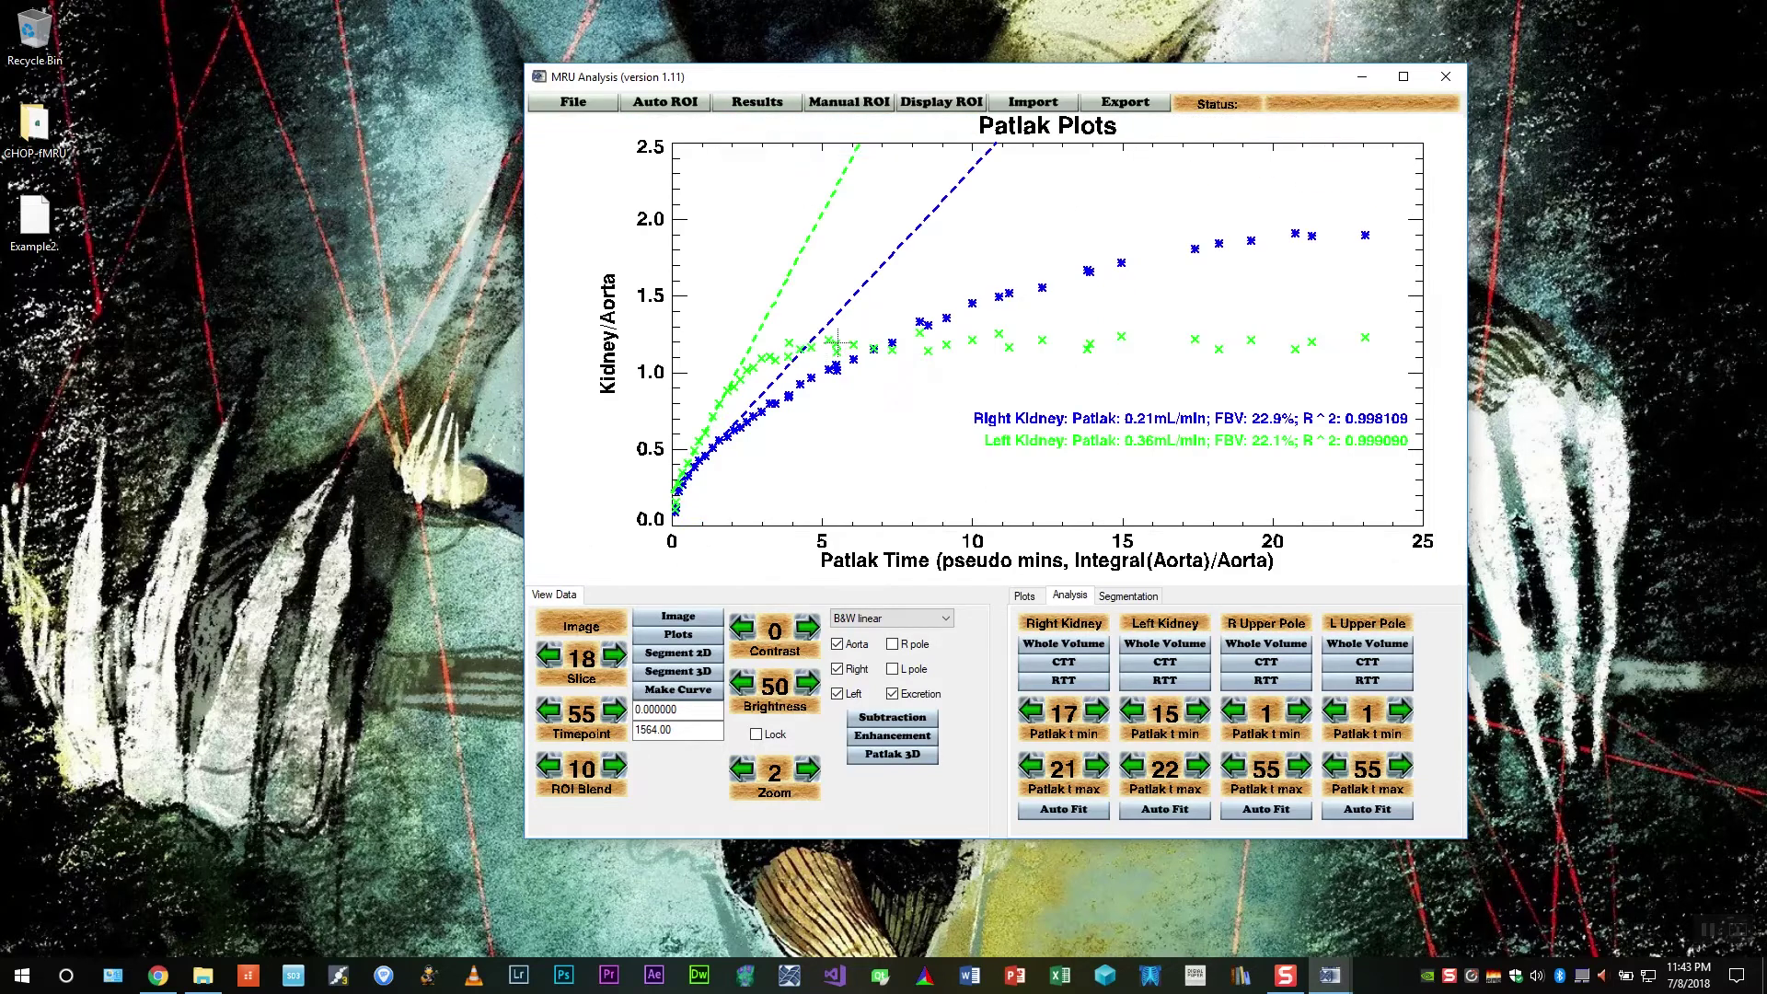
click(1165, 809)
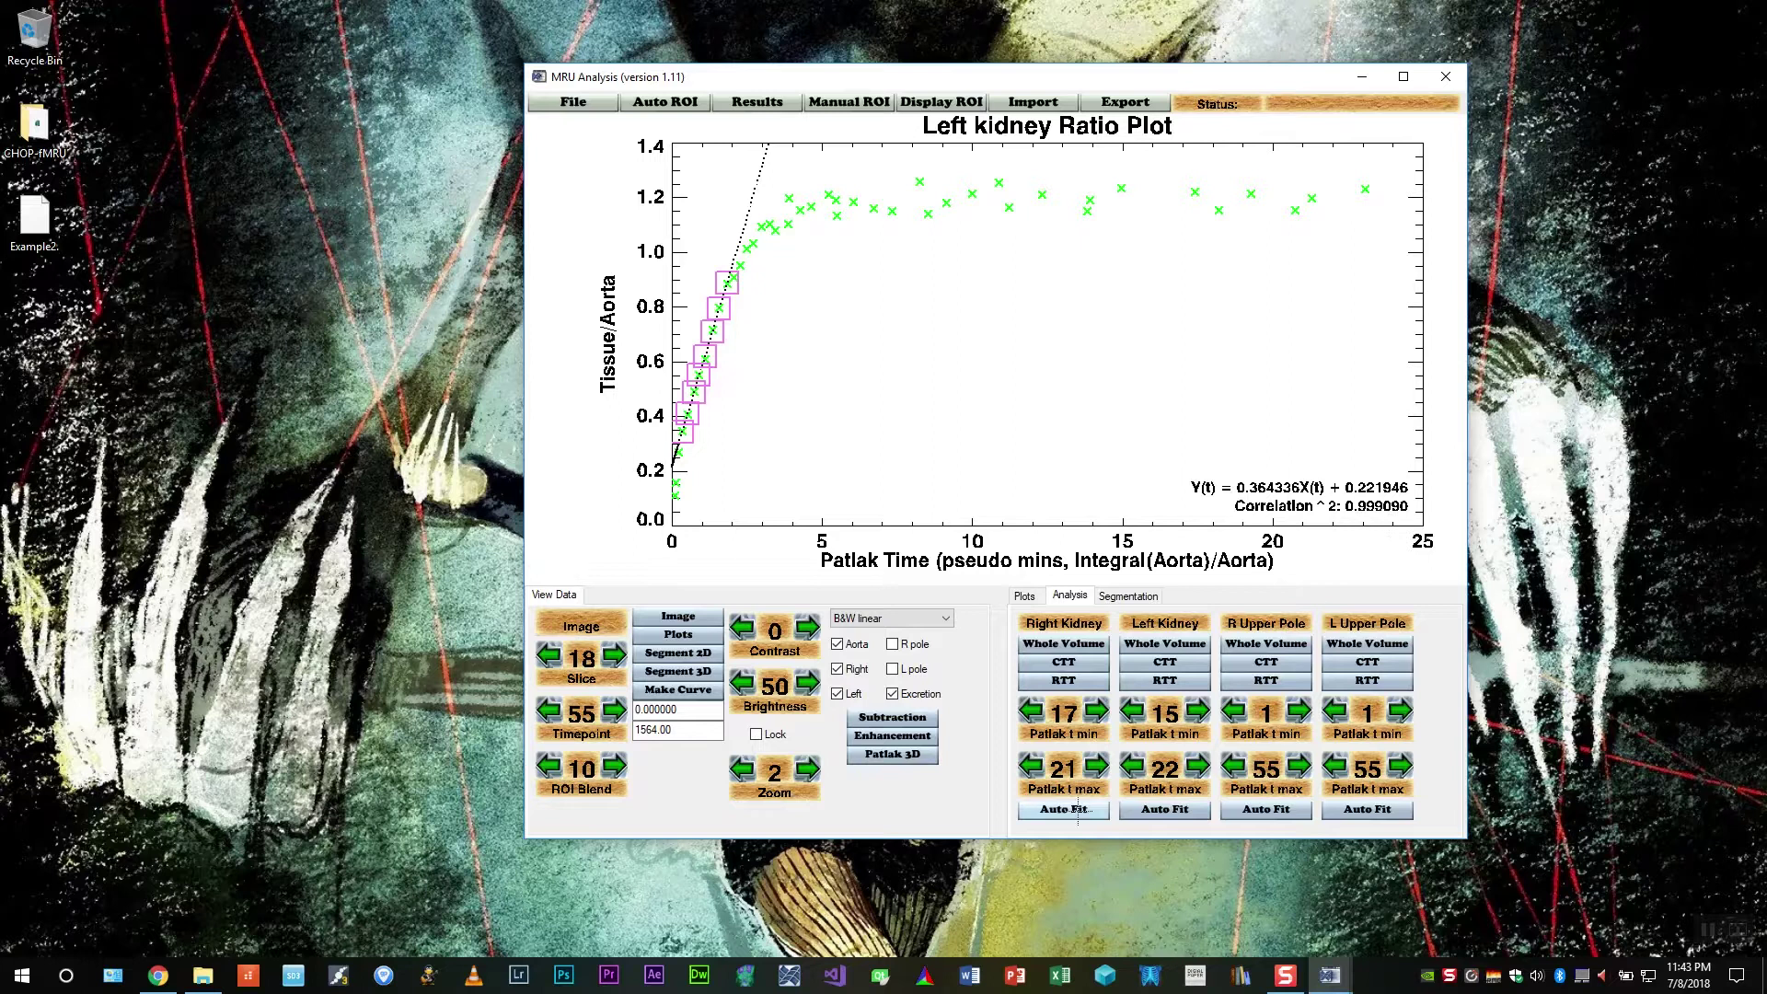
click(1063, 809)
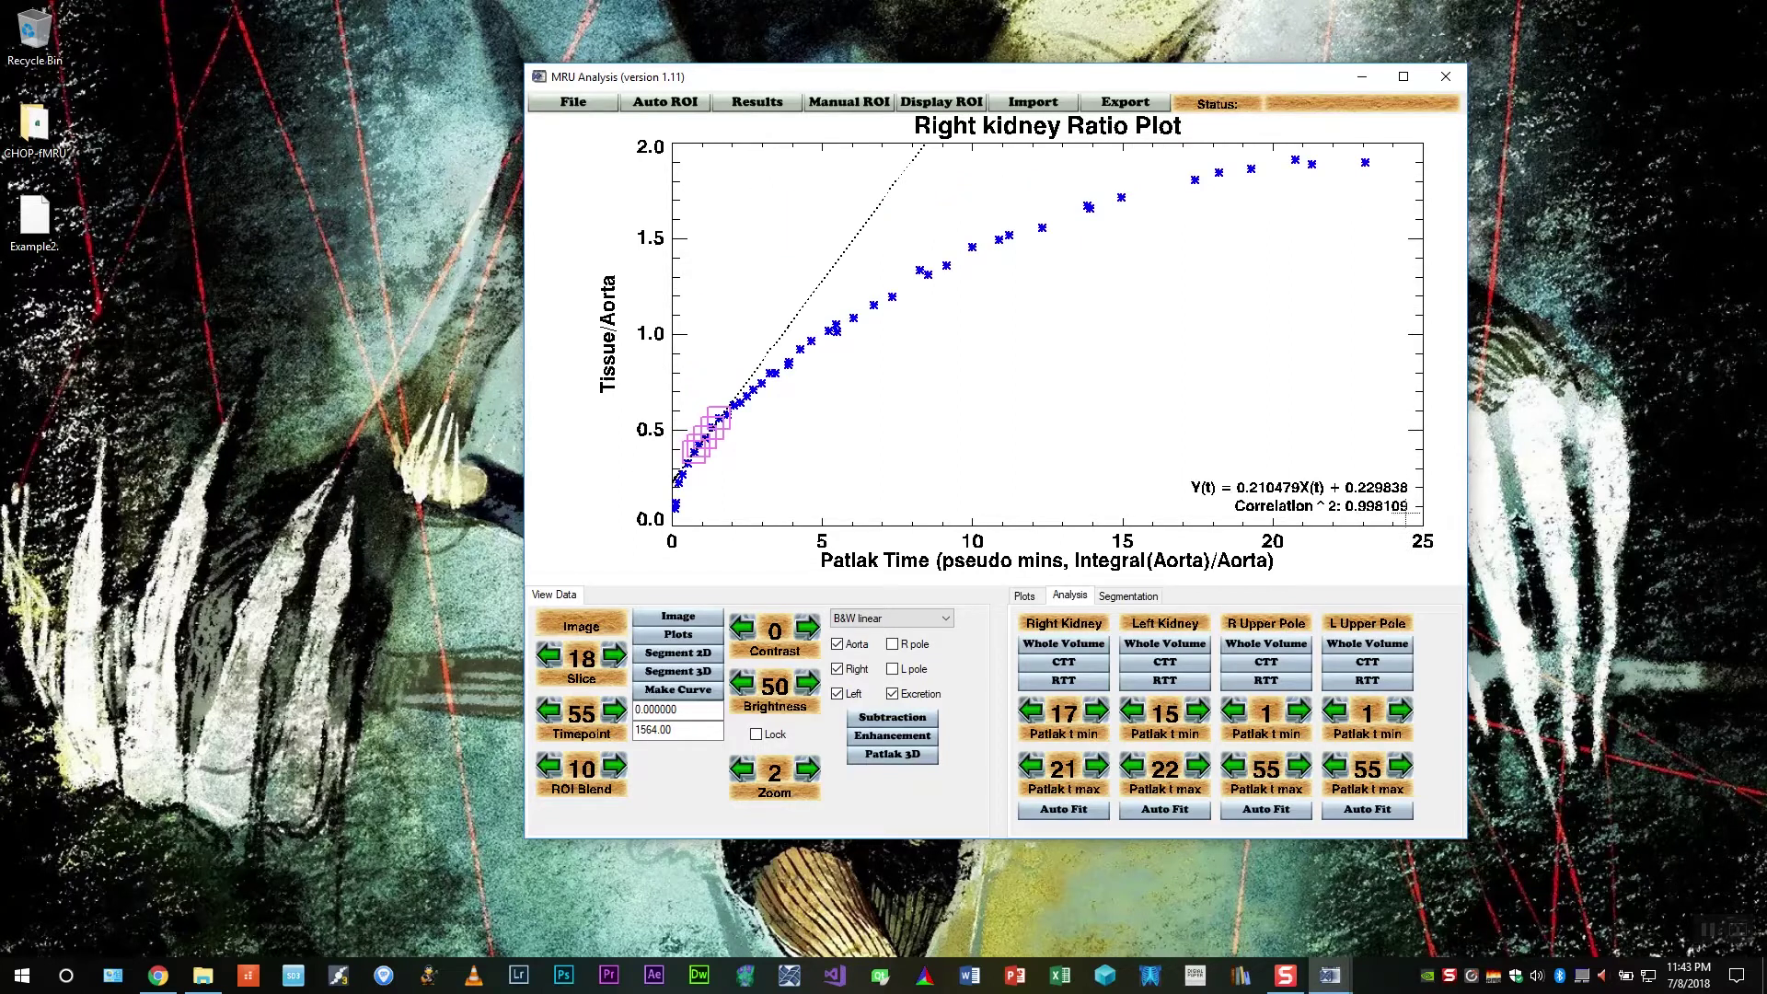
Try a Patlak range of 15 to 22 on the right kidney, and auto-fit that kidney again
click(1031, 710)
click(1031, 709)
click(1097, 764)
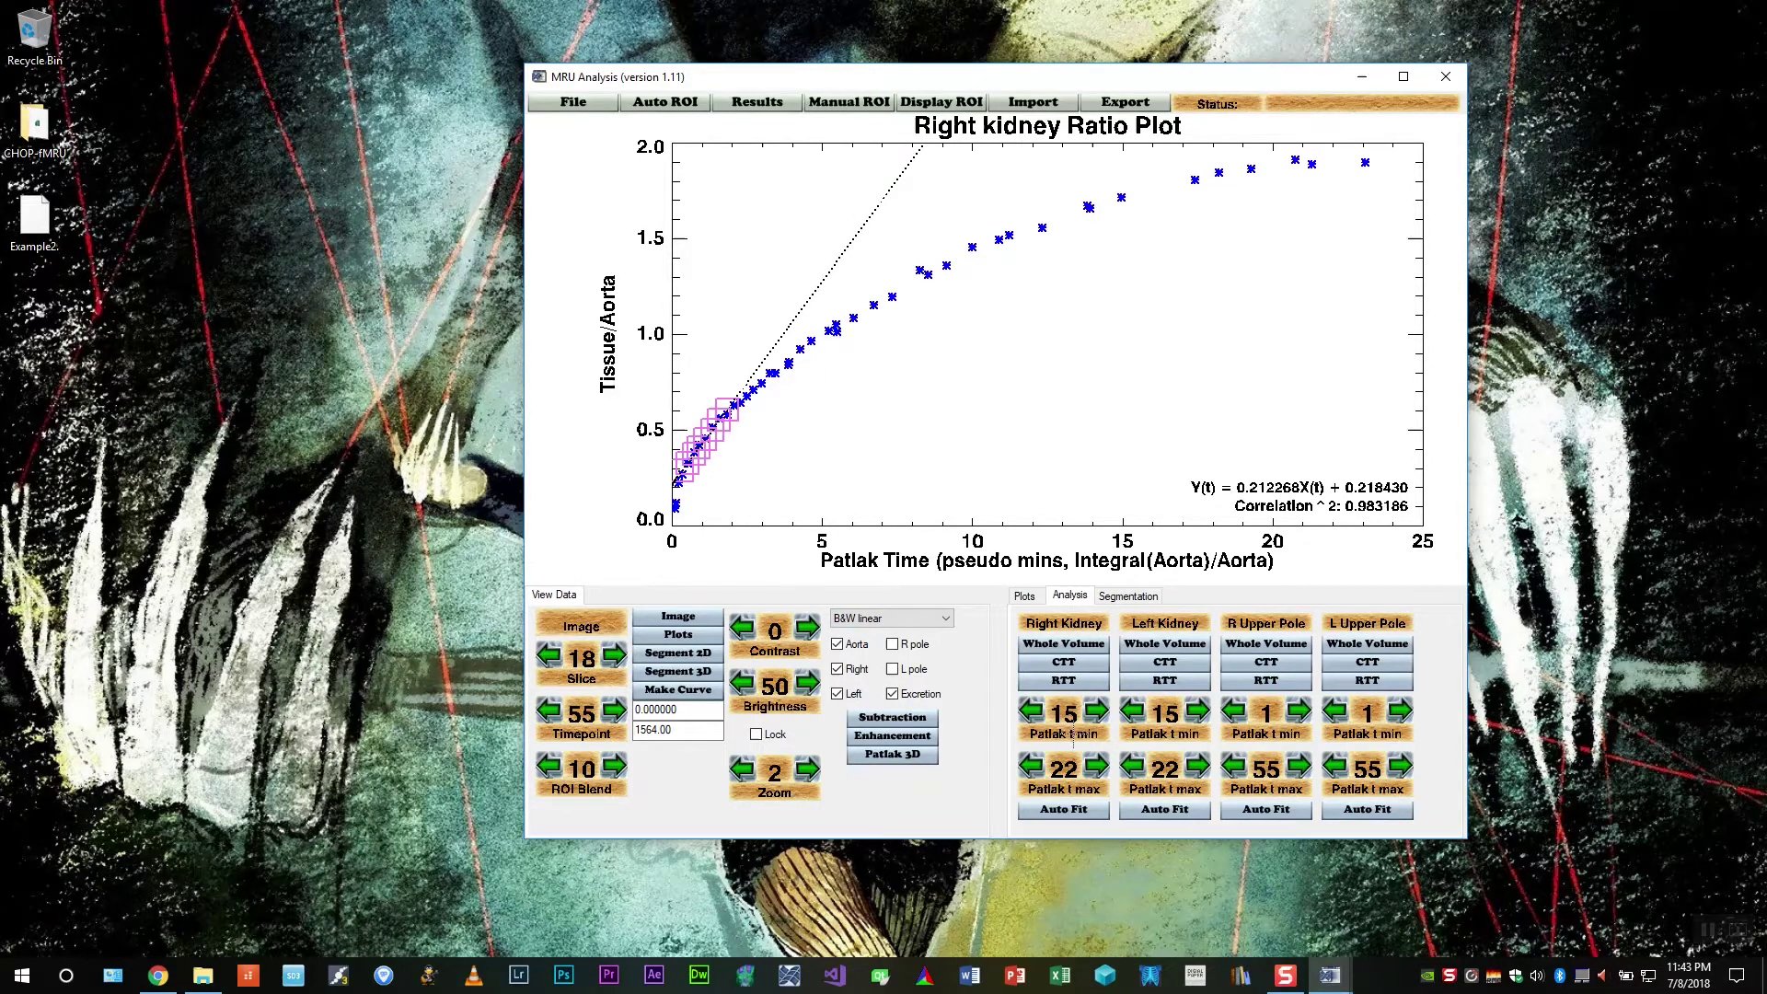
click(1064, 808)
Set the left kidney's Patlak range to 17 to 21 and redisplay the combined Patlak plots
click(1165, 809)
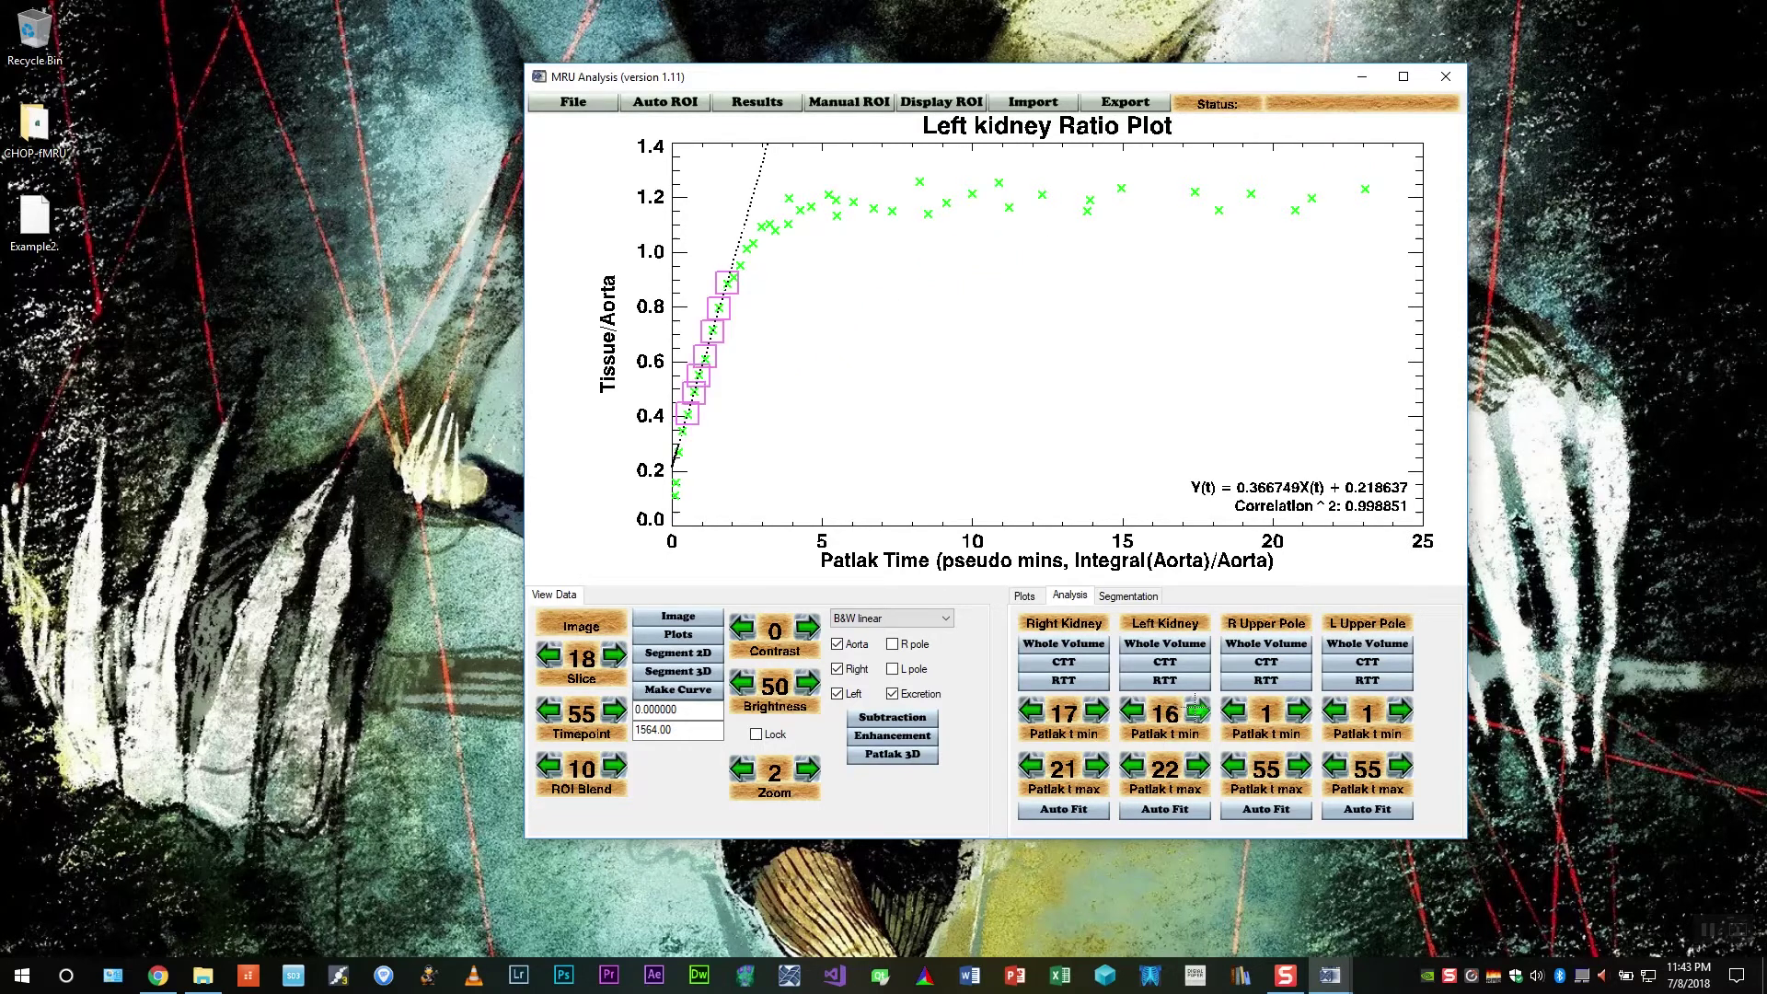
click(1135, 765)
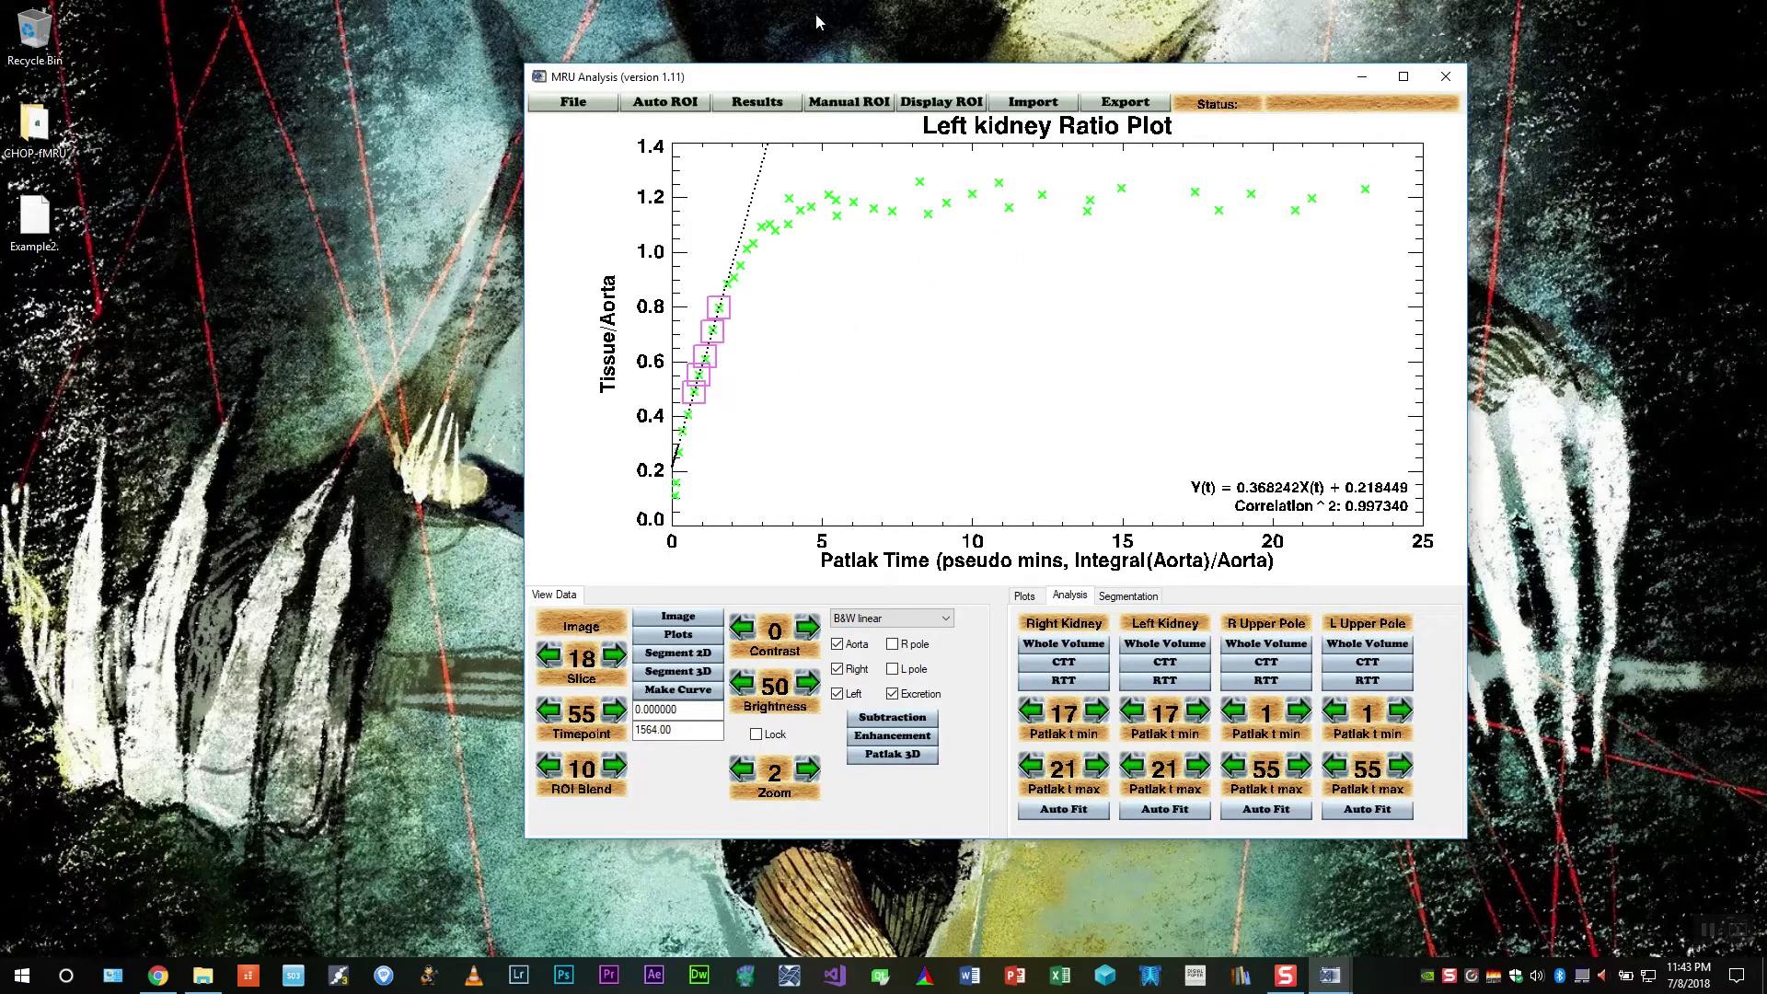
click(757, 101)
click(760, 140)
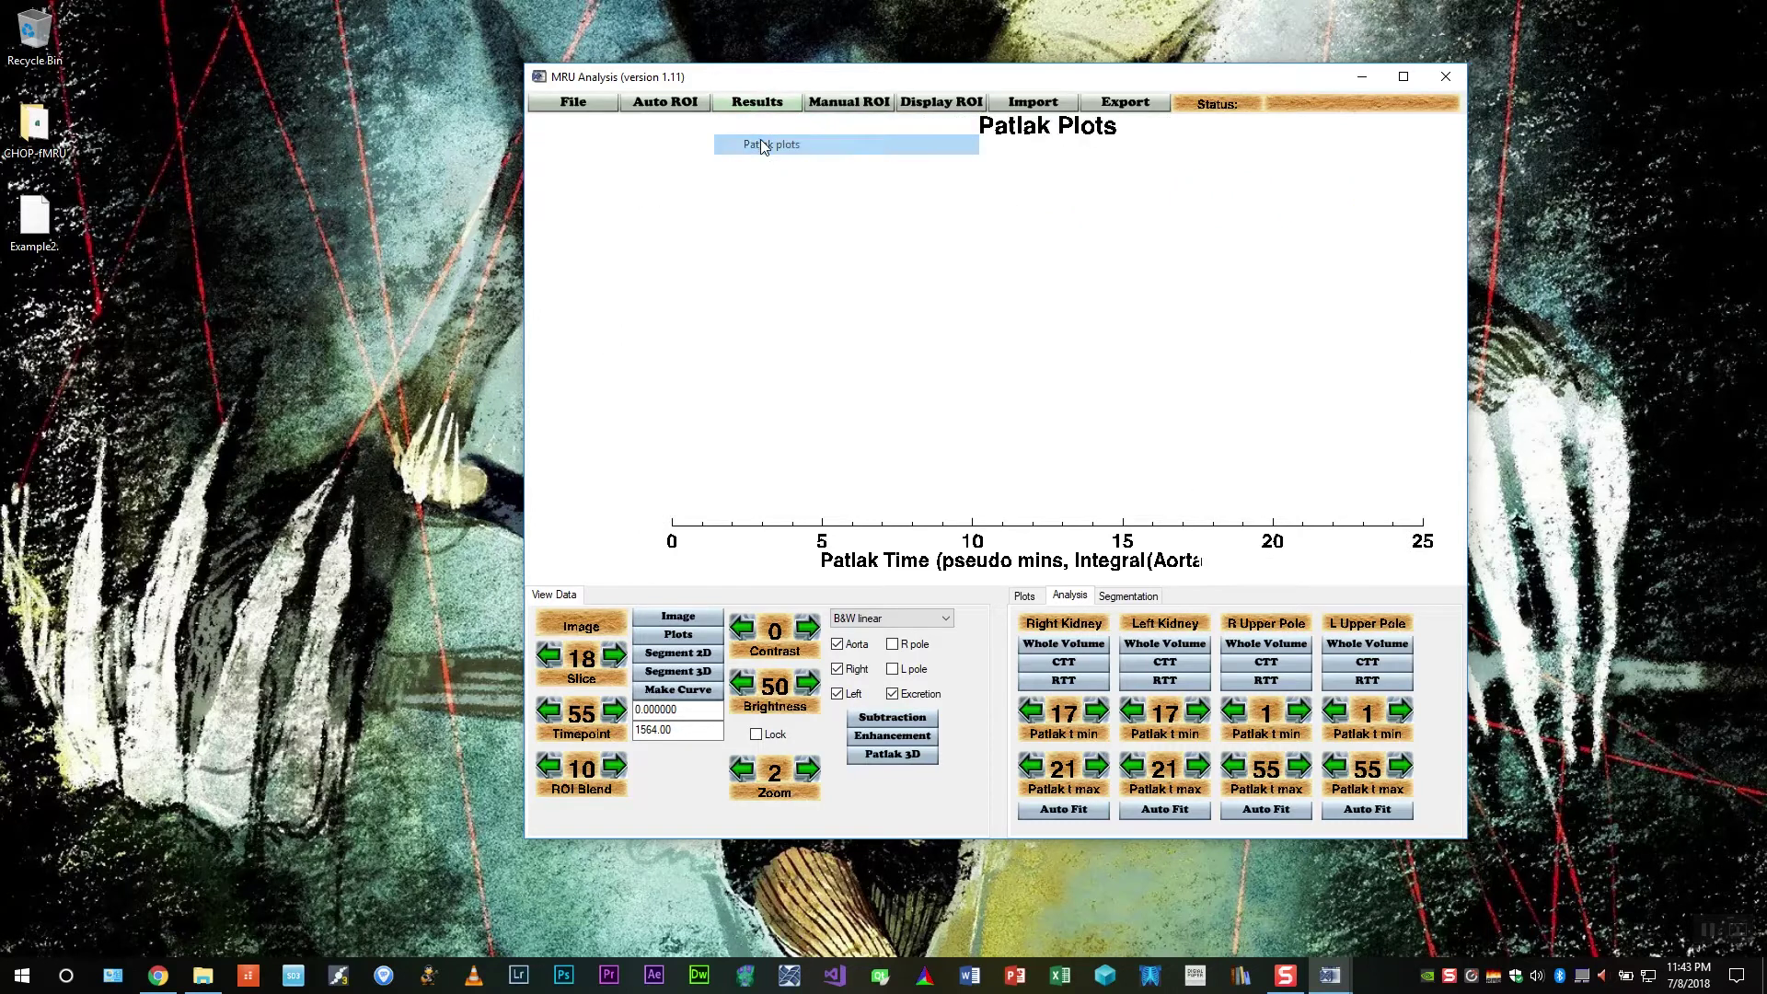
Display the functional results table for both kidneys and open its plotting options
click(758, 101)
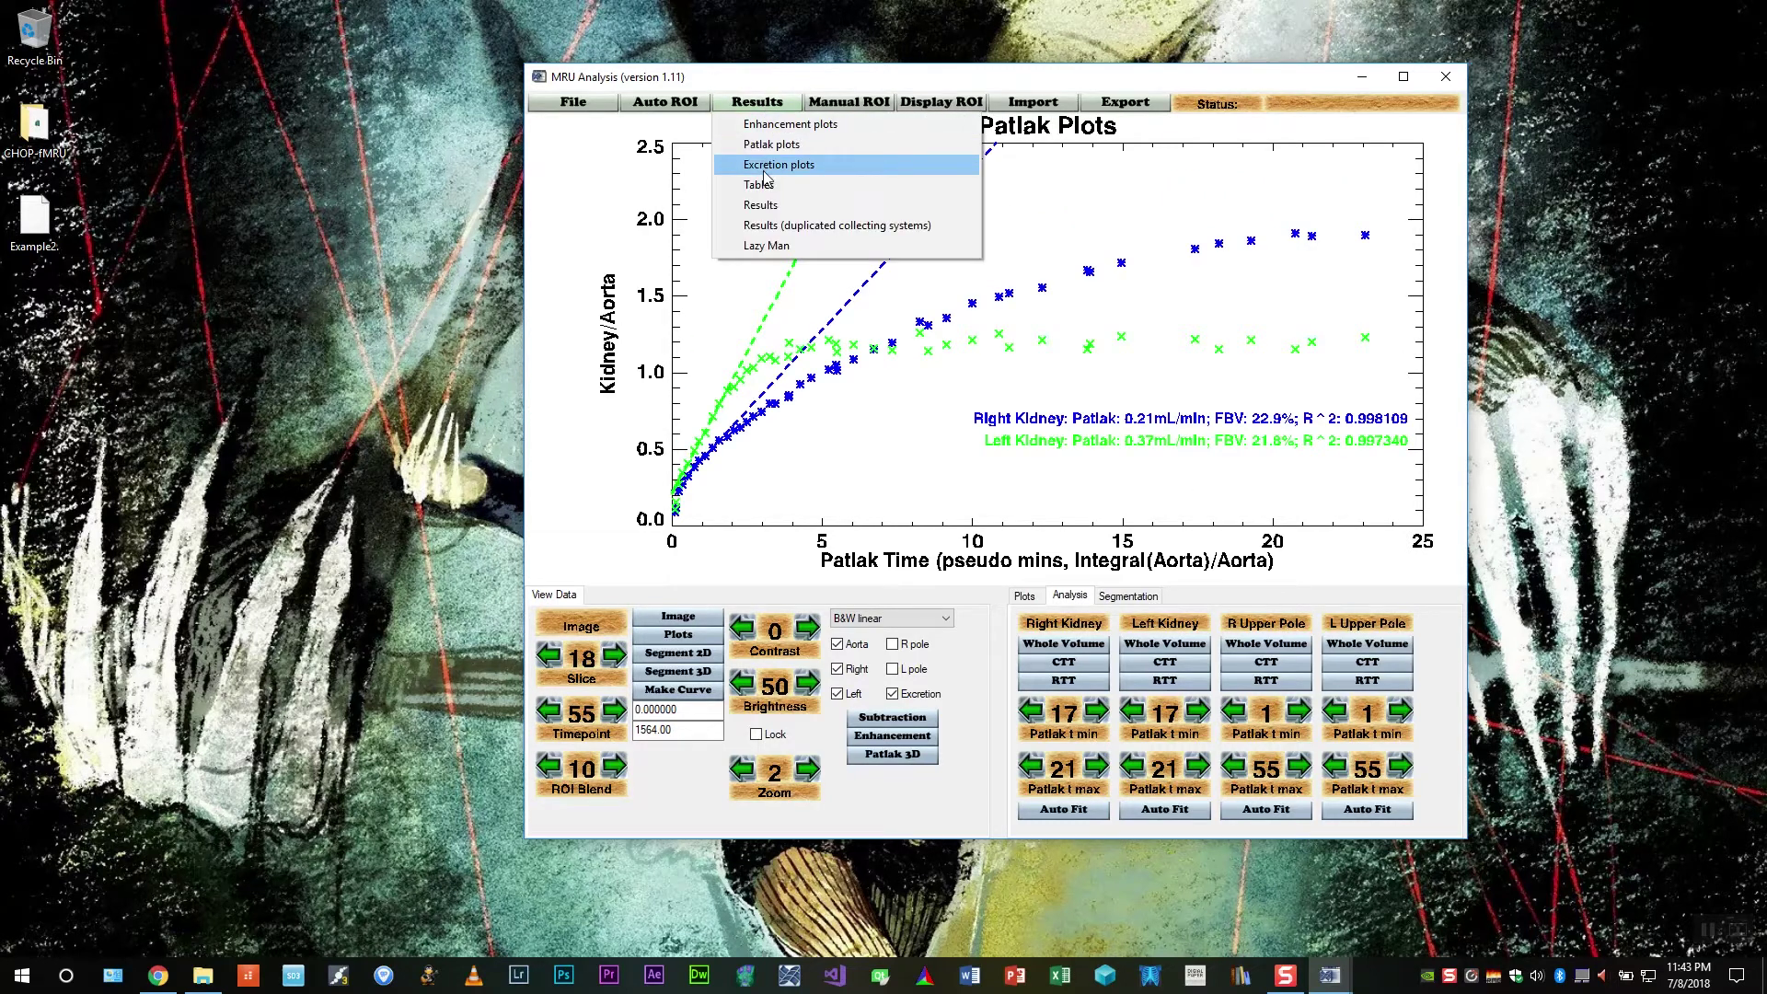
click(761, 206)
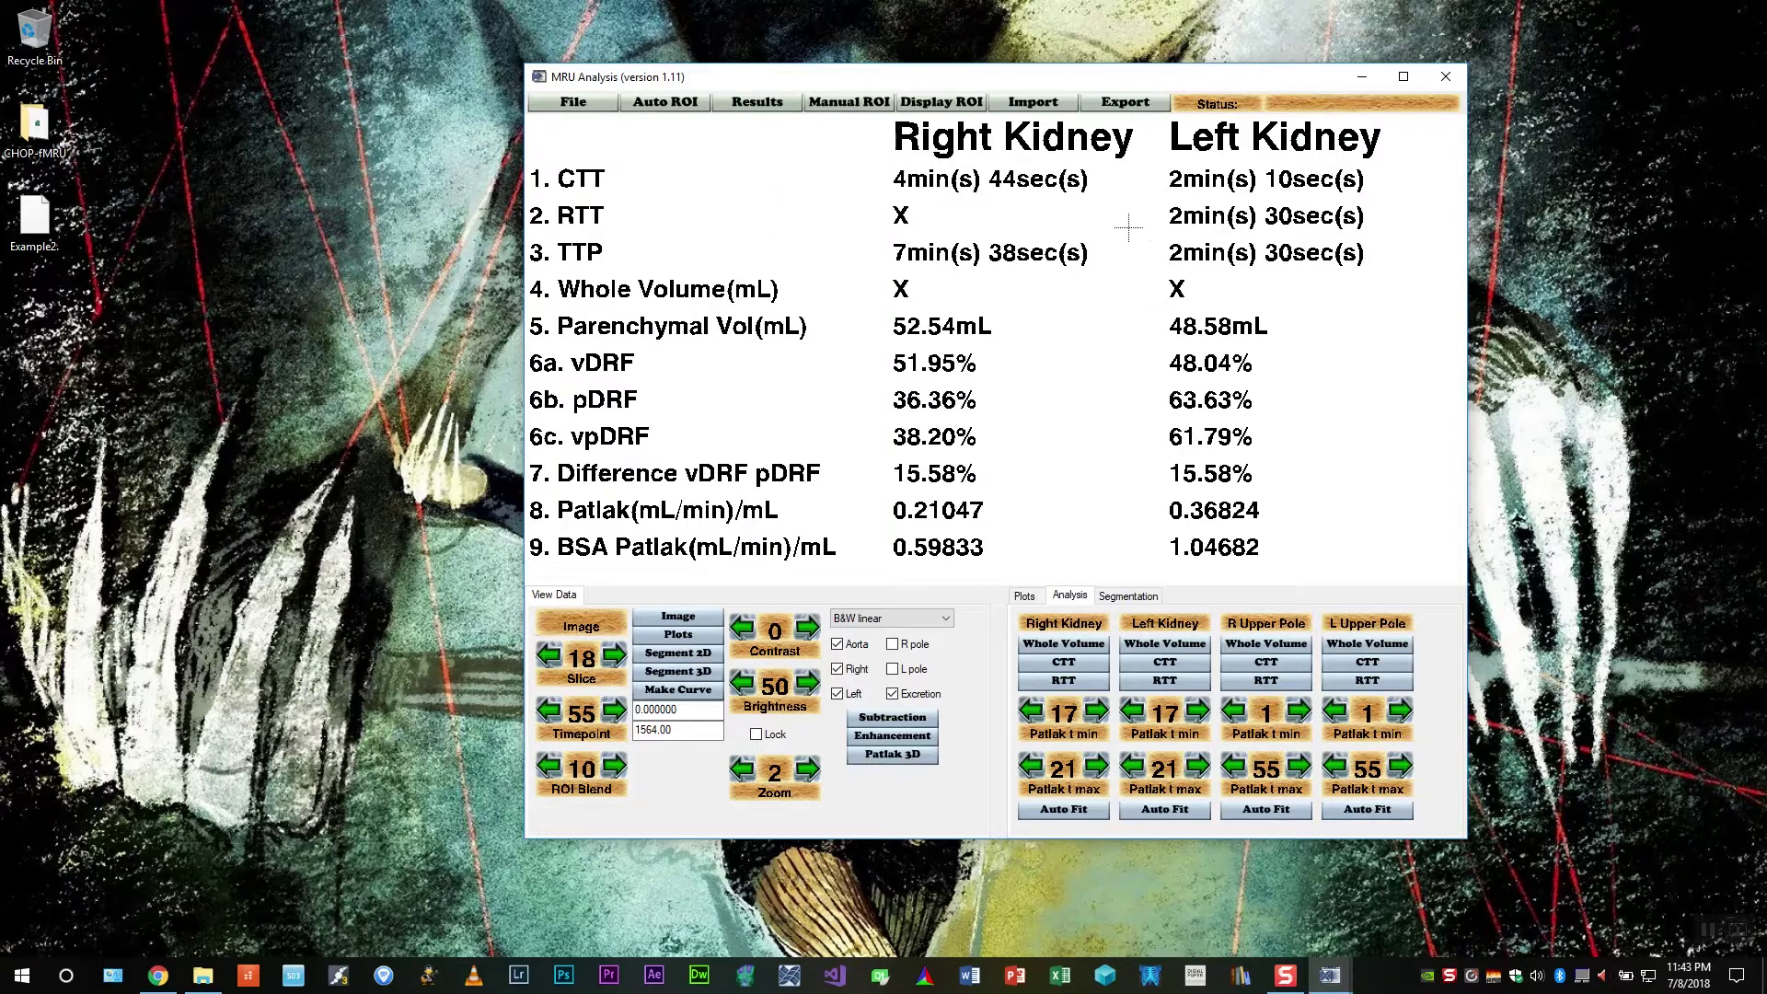
click(933, 510)
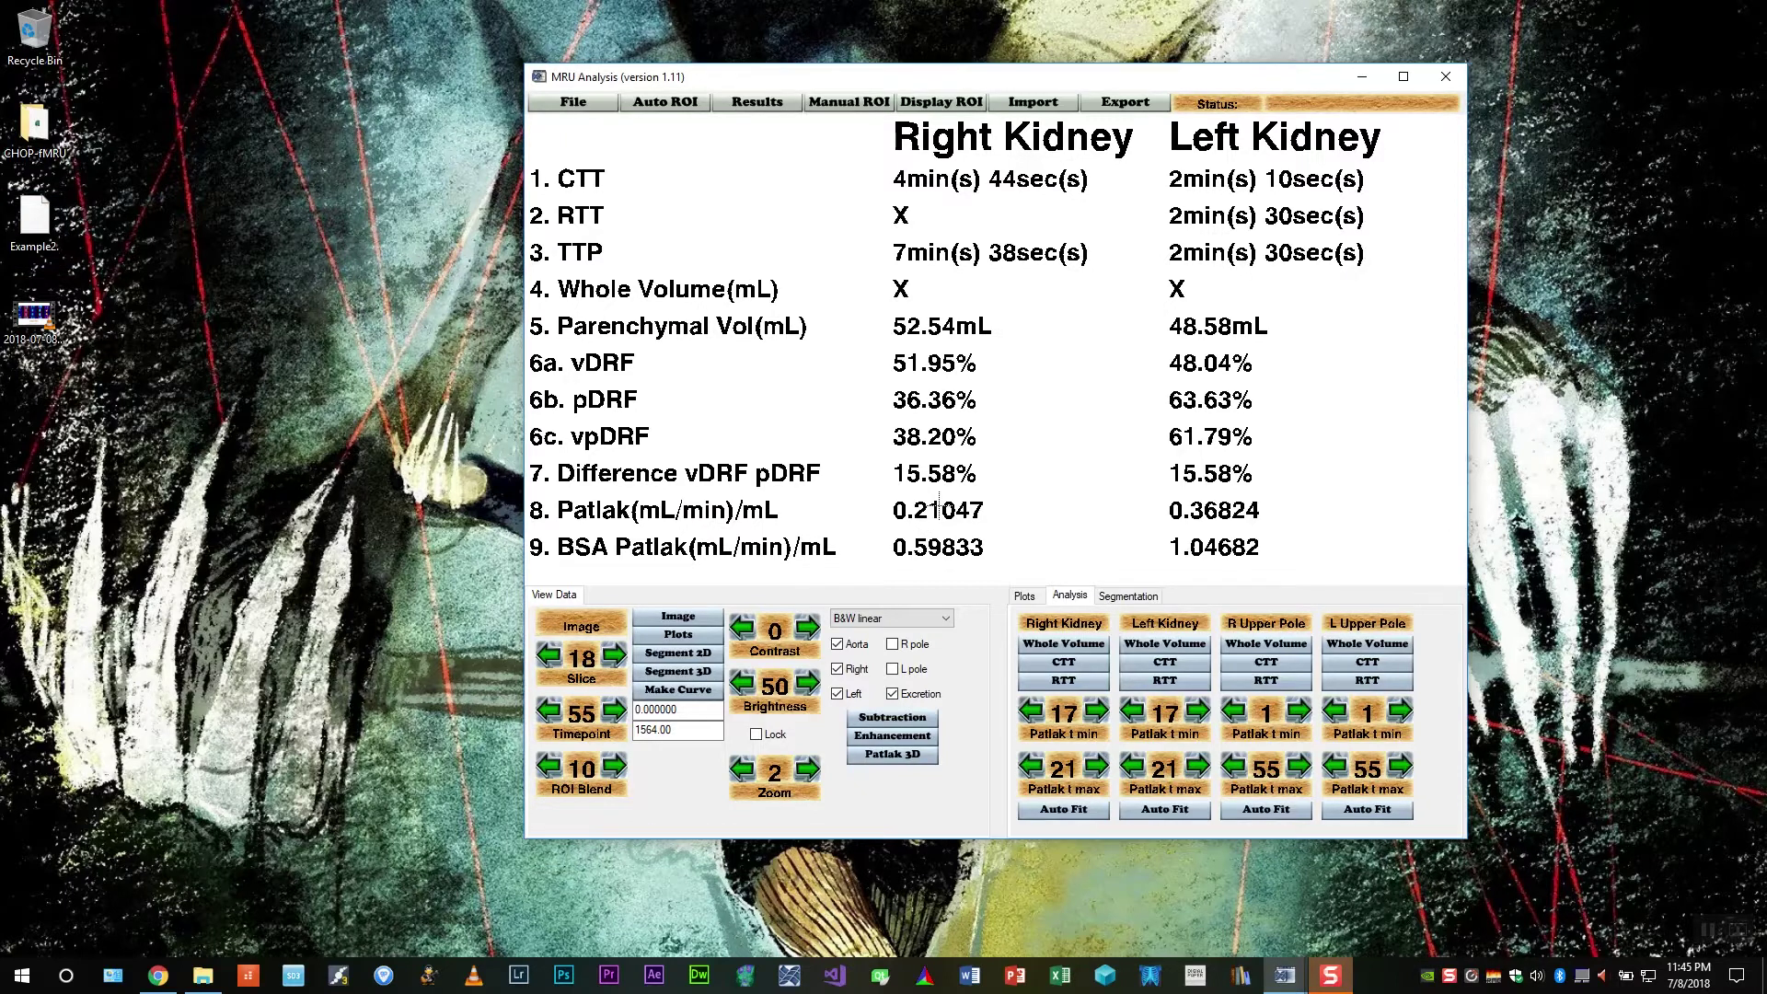
right_click(921, 475)
mouse_move(944, 479)
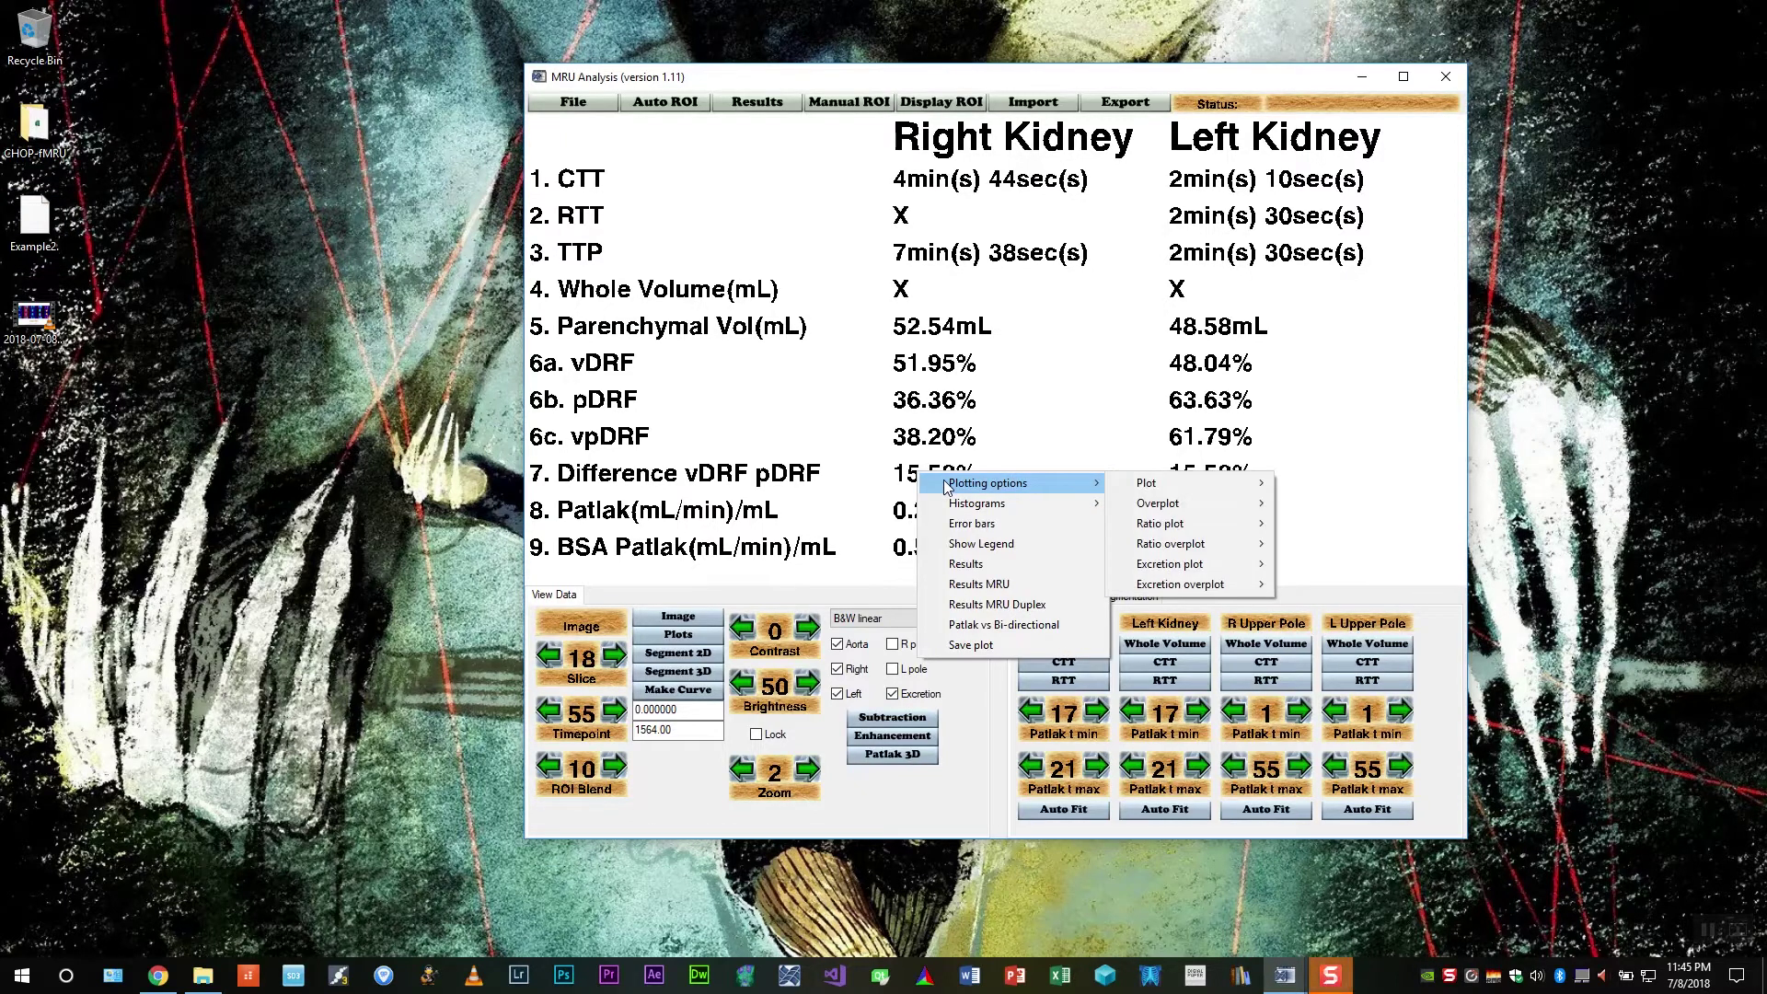
Return to the image view, reduce the ROI blend to 0 and switch the displayed map to Patlak
click(699, 613)
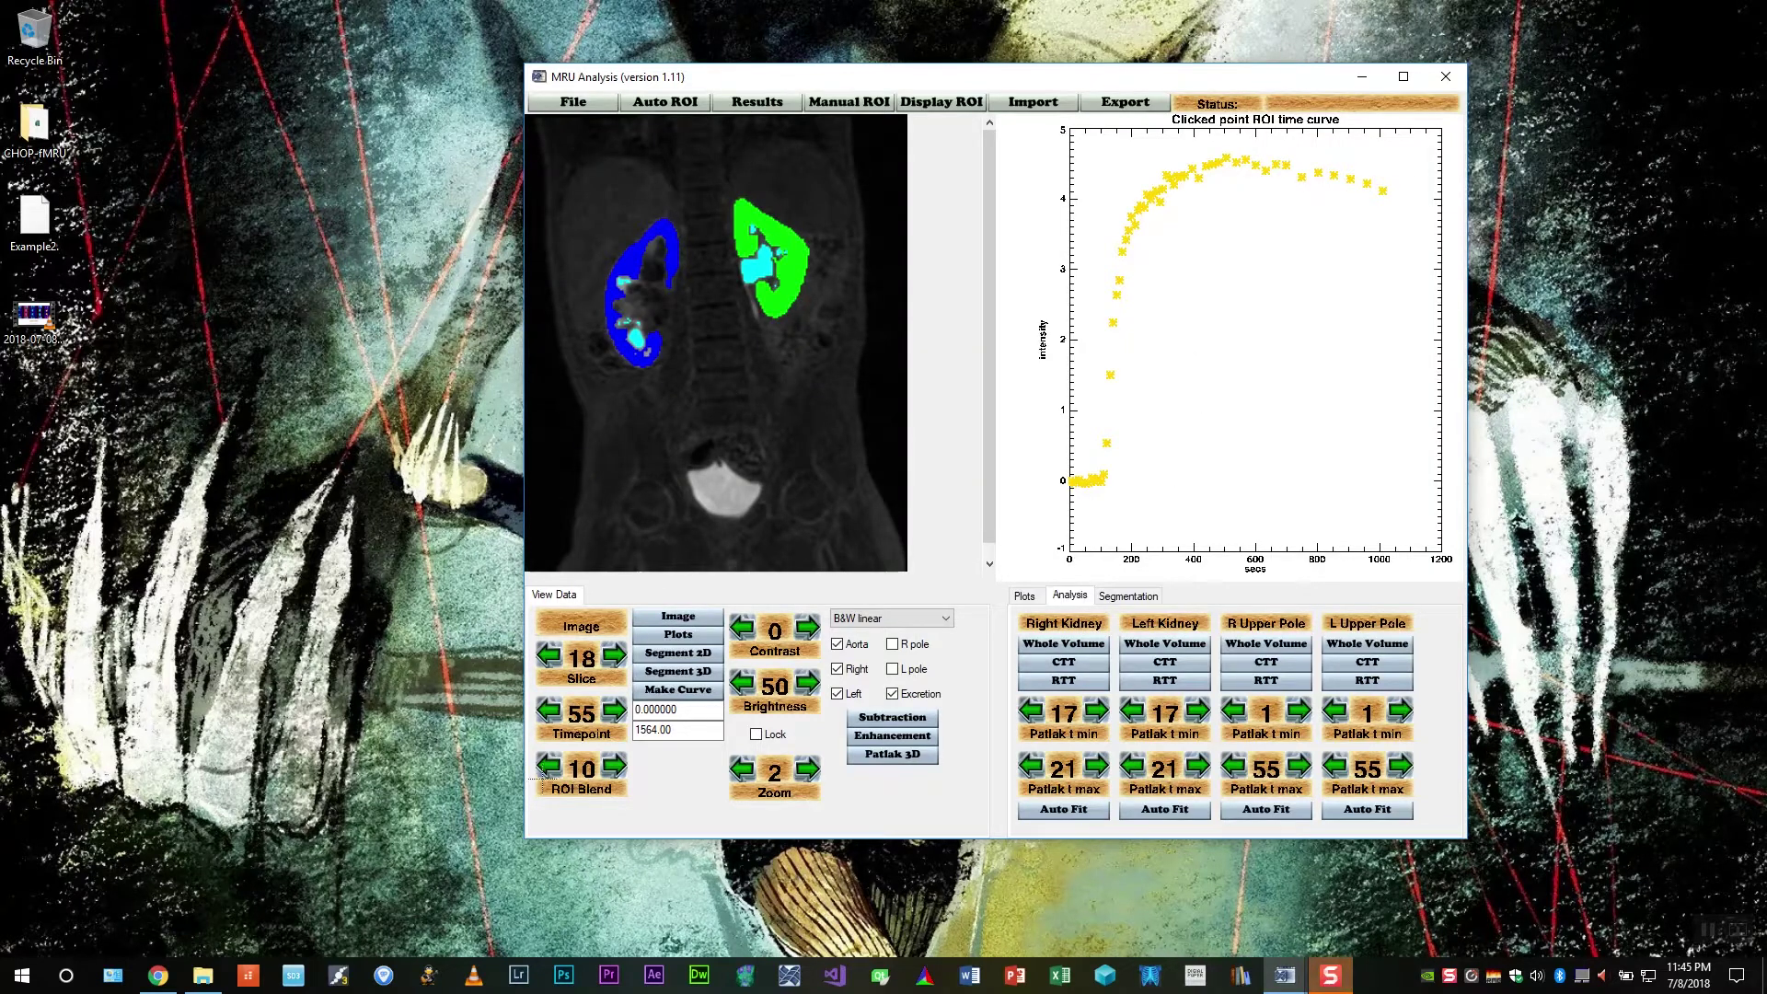
click(550, 767)
right_click(727, 333)
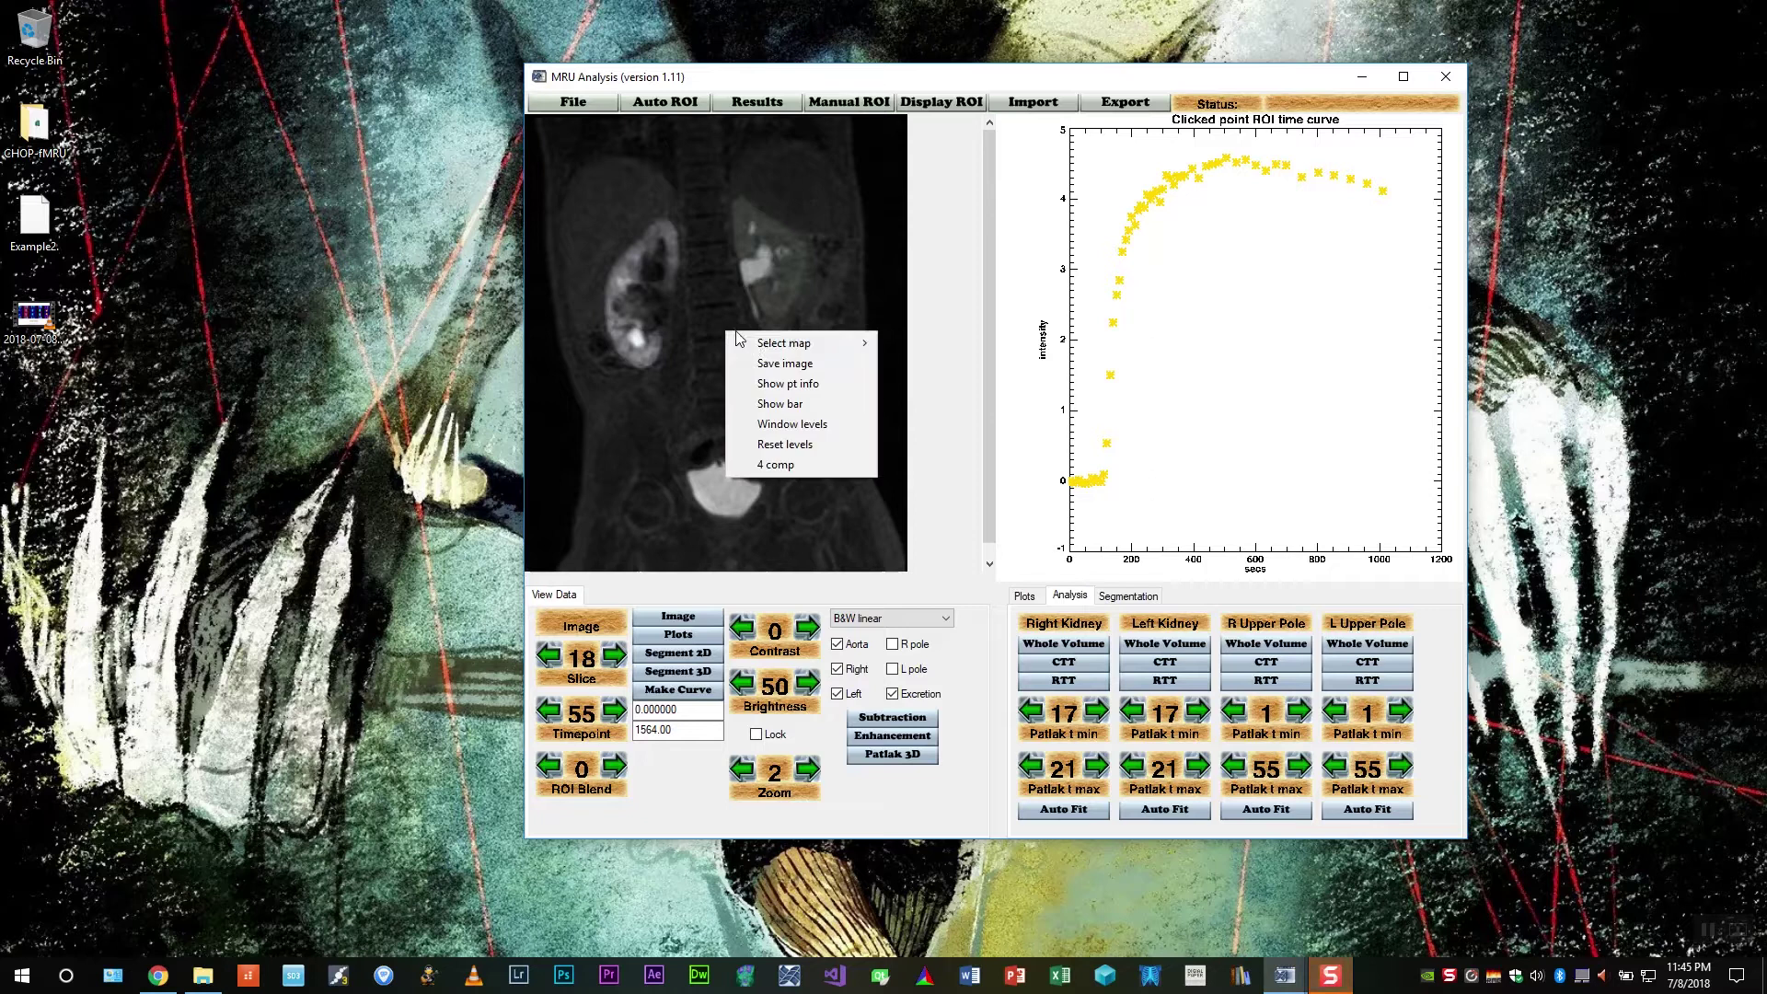
mouse_move(782, 342)
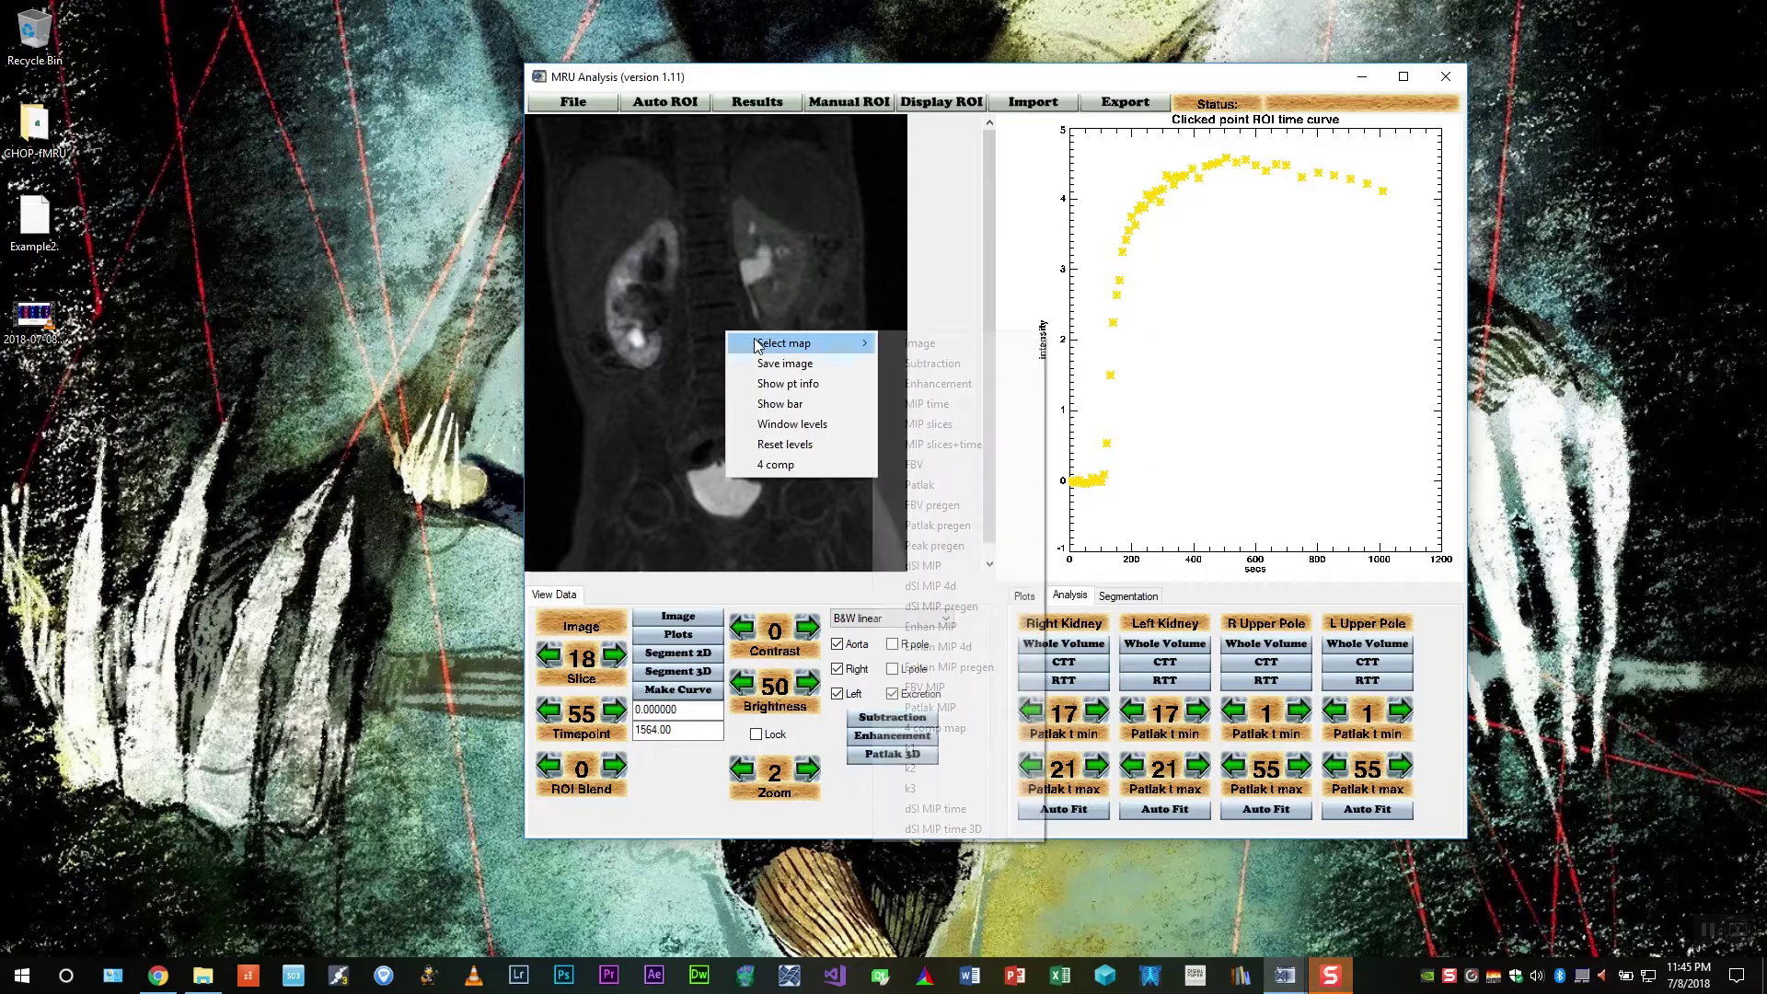
click(925, 485)
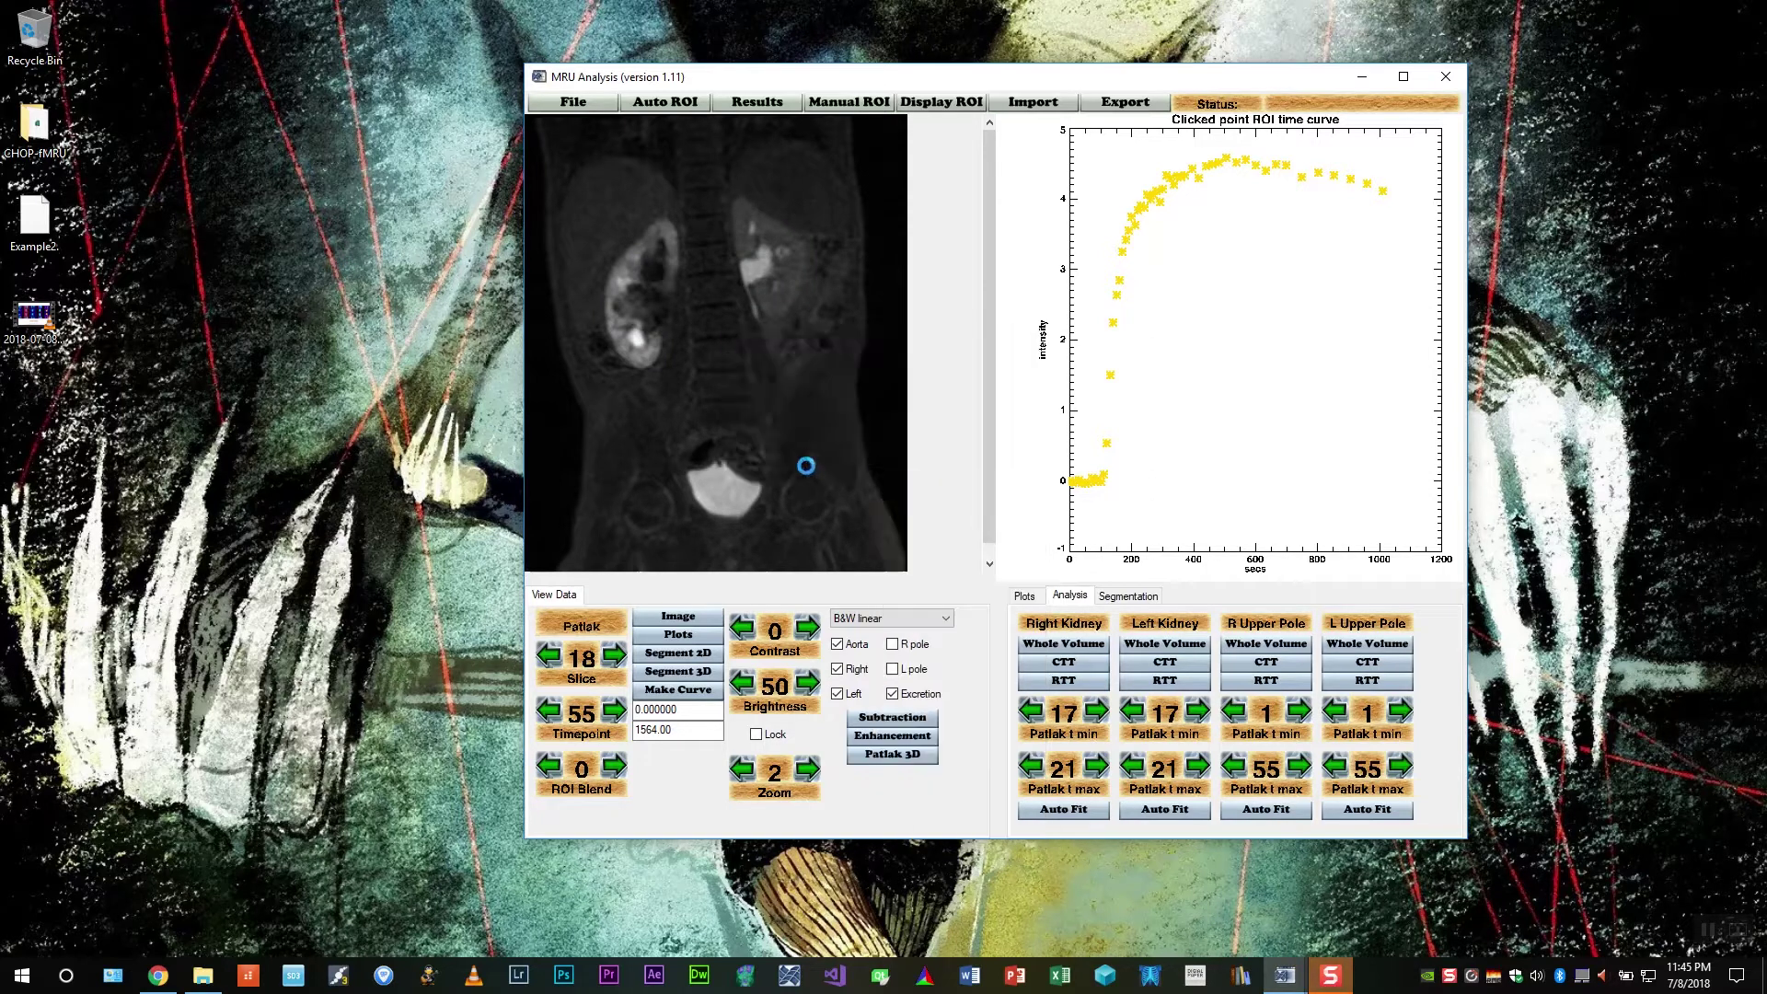
Apply the Rainbow colour table to the Patlak map and show its colour bar
click(898, 618)
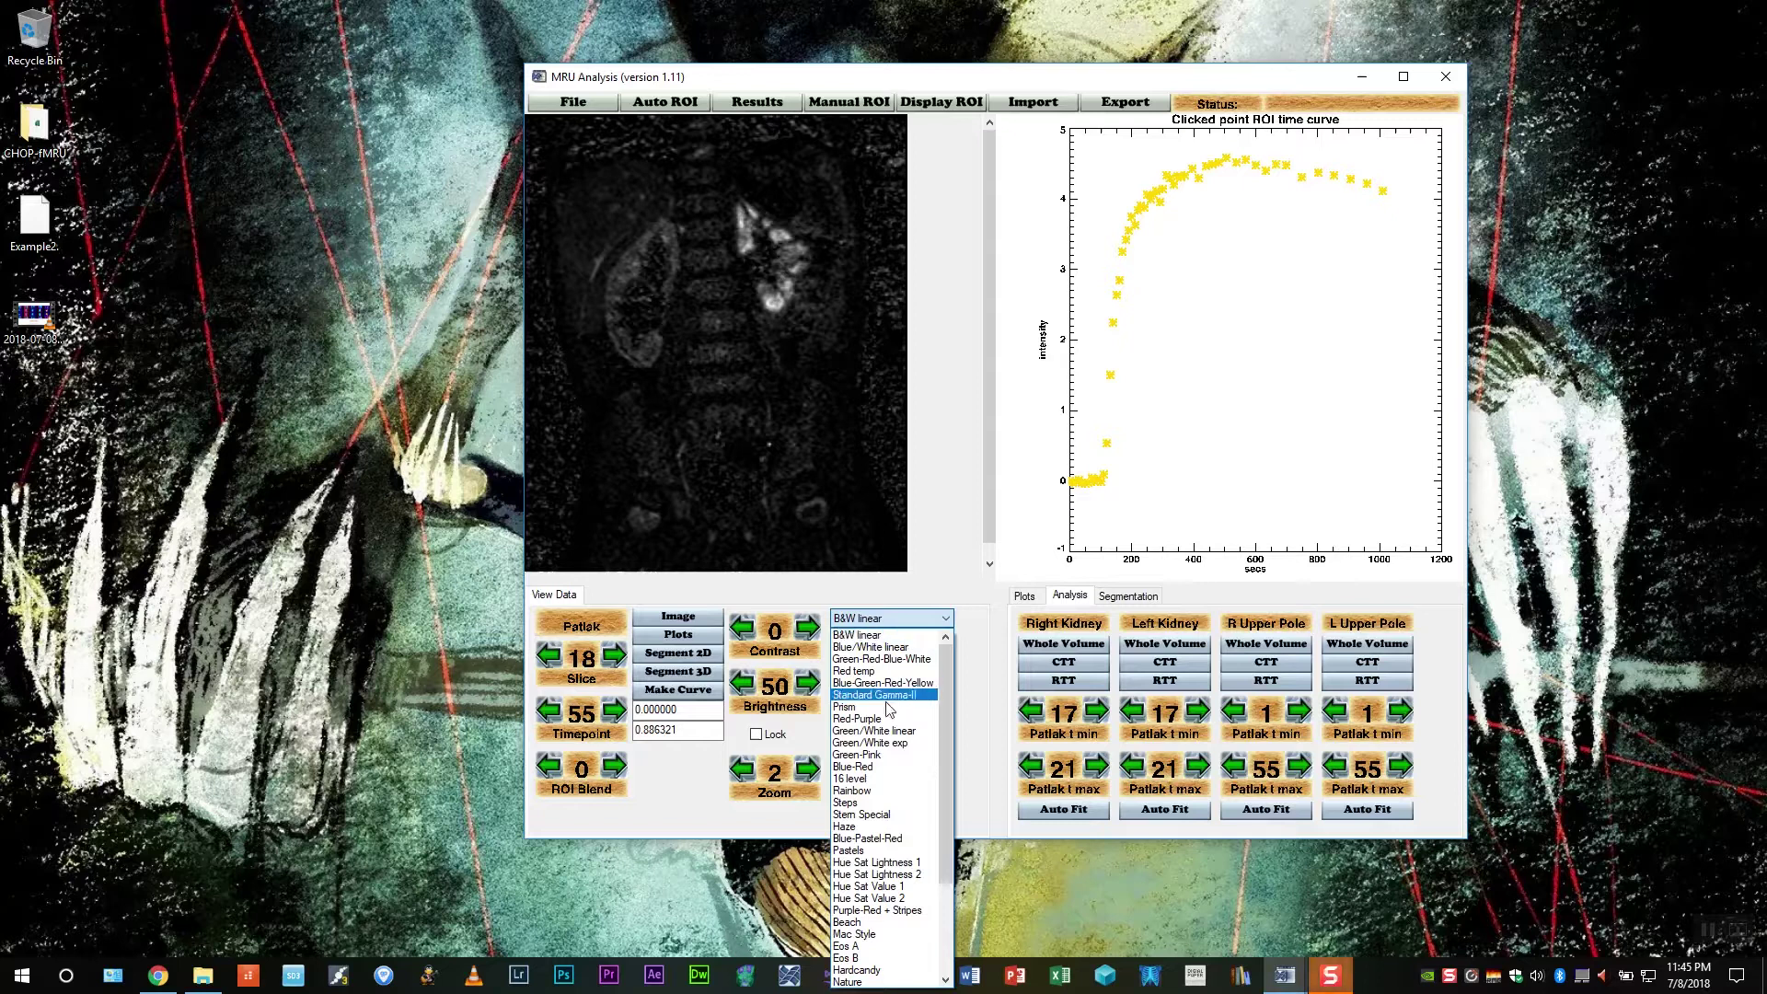
click(865, 791)
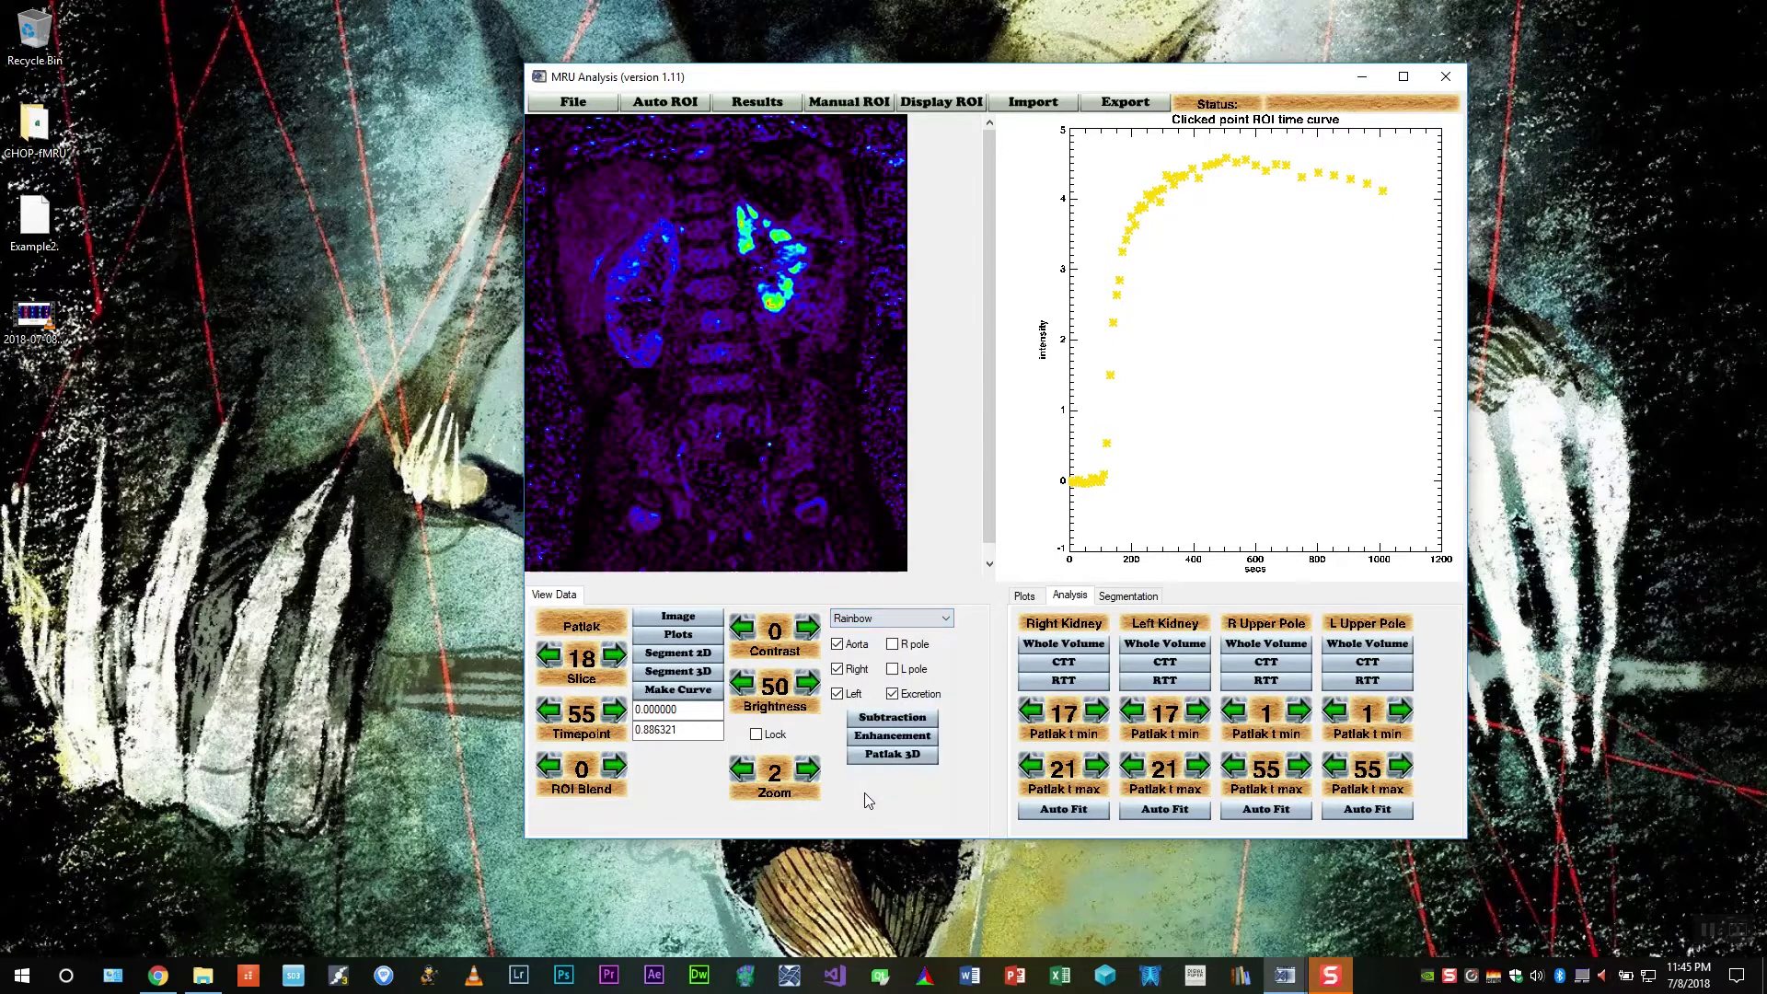
right_click(679, 378)
click(726, 451)
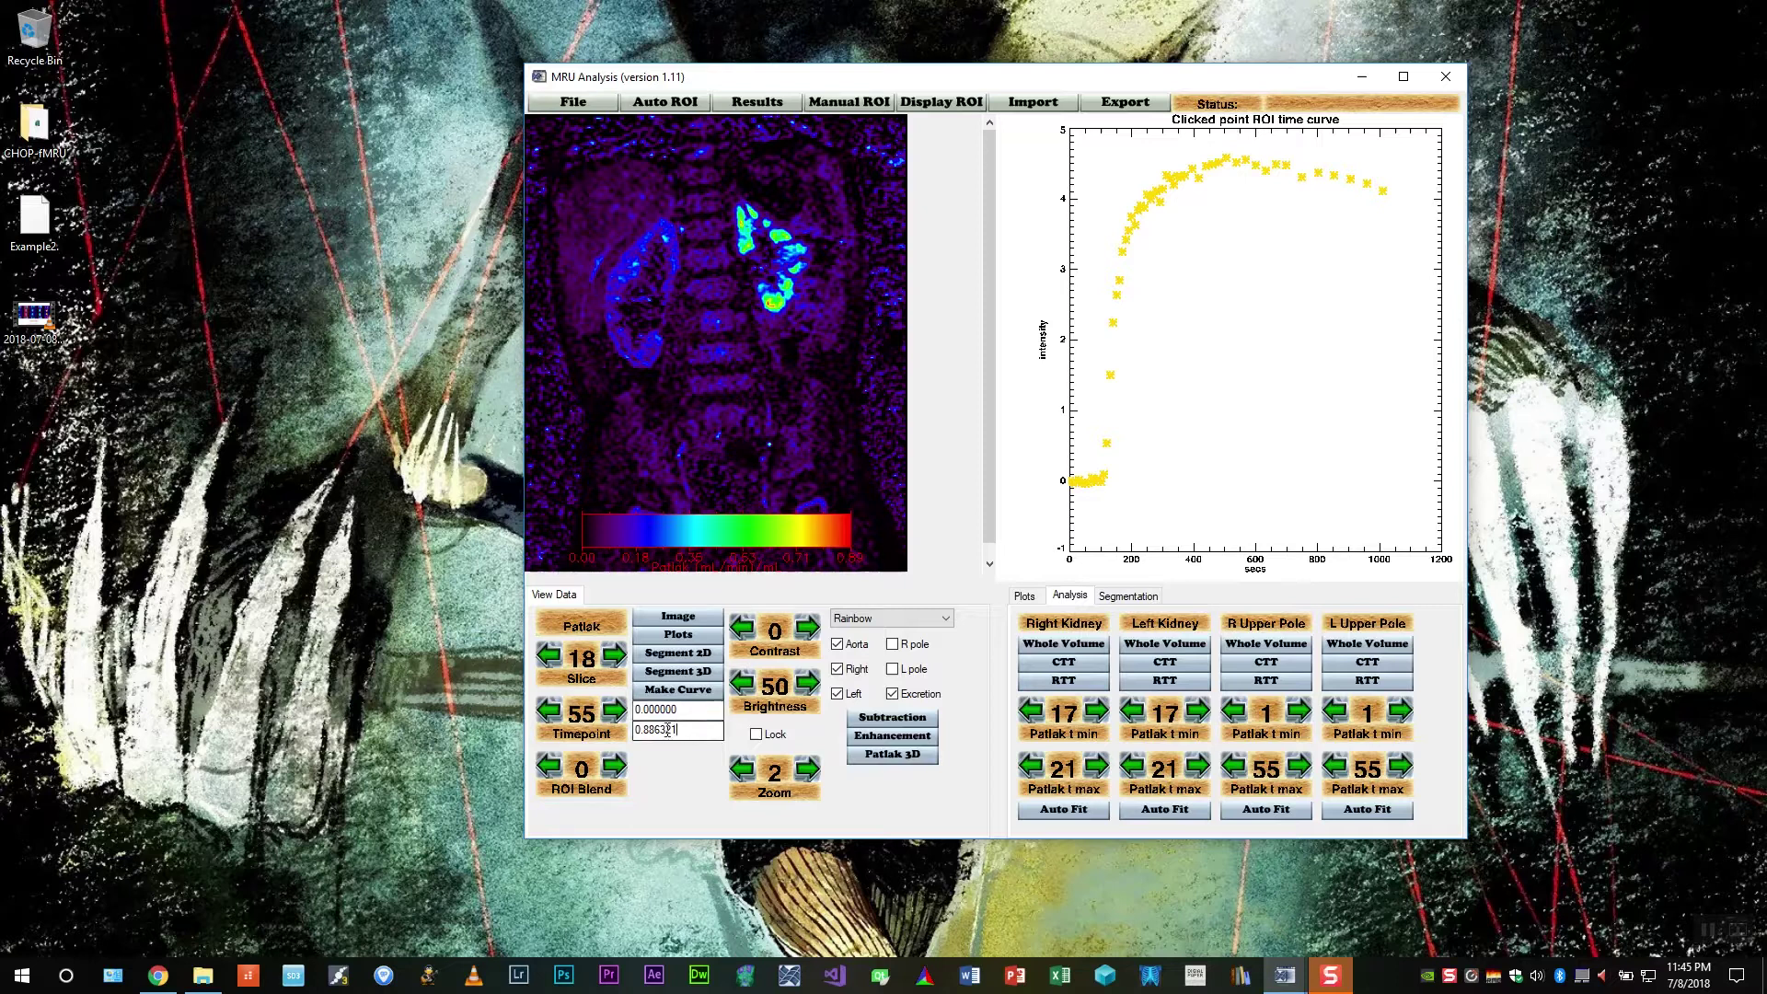
Set the upper display level of the Patlak map to 1 and step through the slices to 22
drag(721, 730, 532, 720)
text(1)
key(Return)
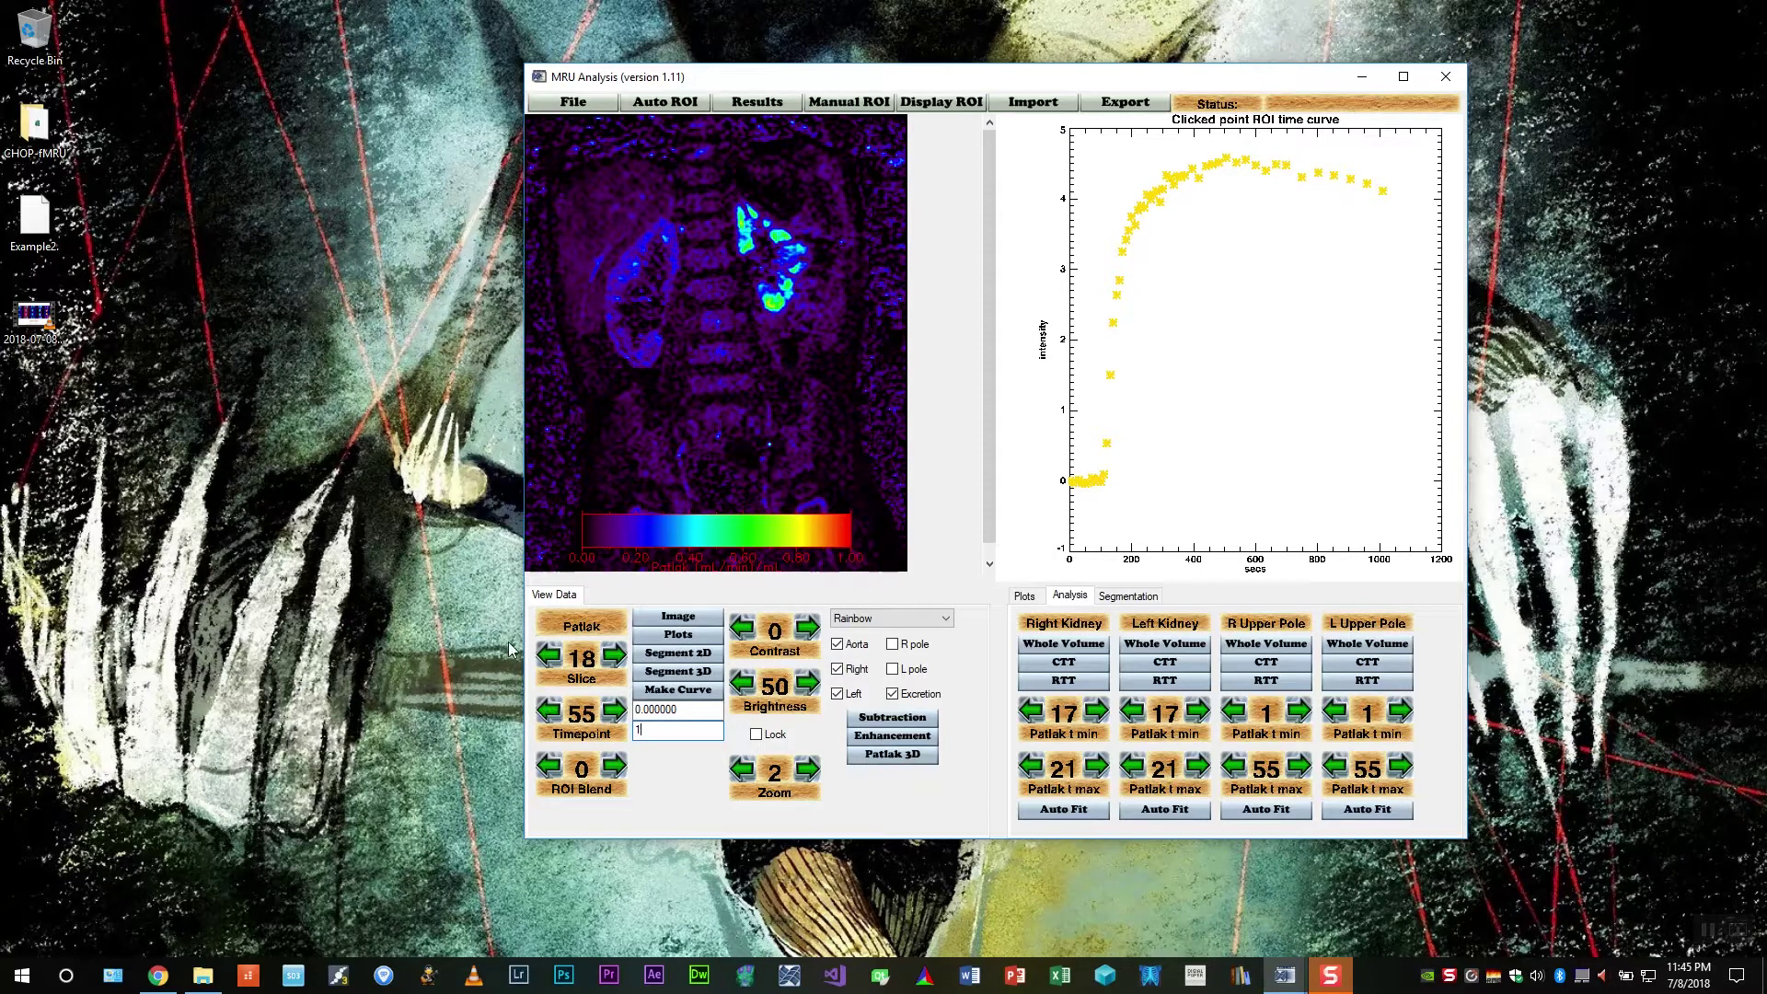
click(614, 654)
click(614, 654)
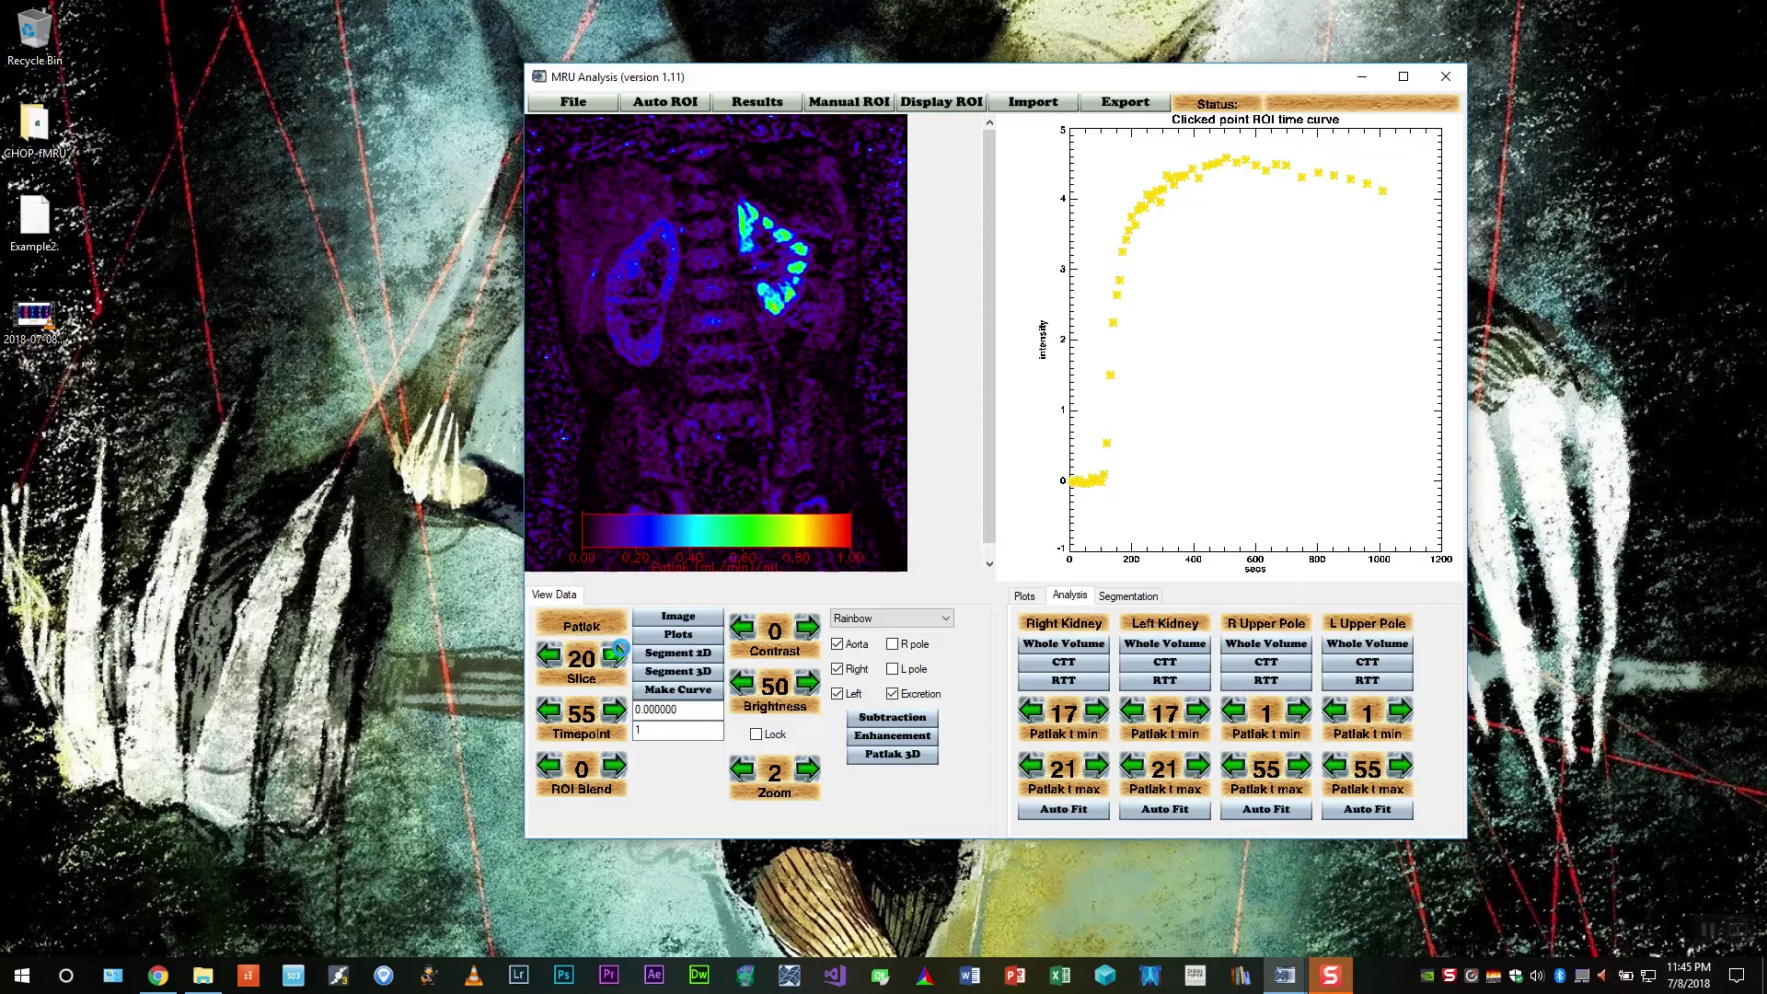
click(614, 653)
click(615, 653)
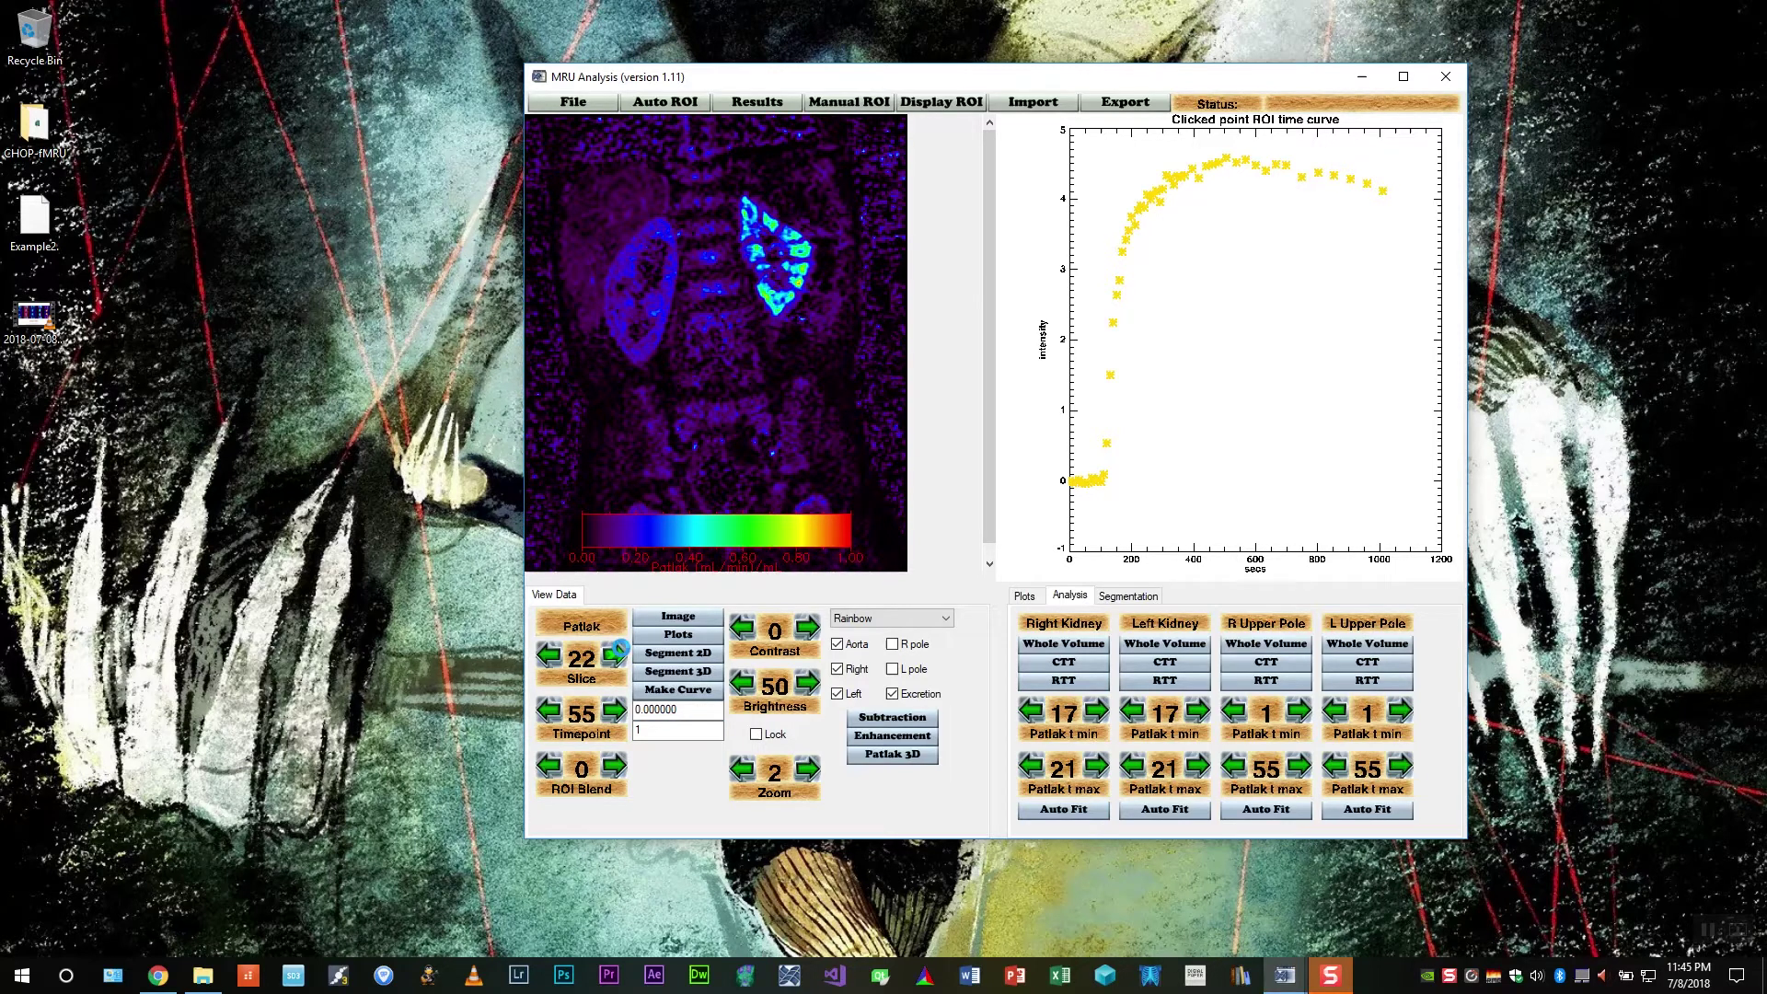
Switch the displayed map from Patlak to the plain image
right_click(726, 360)
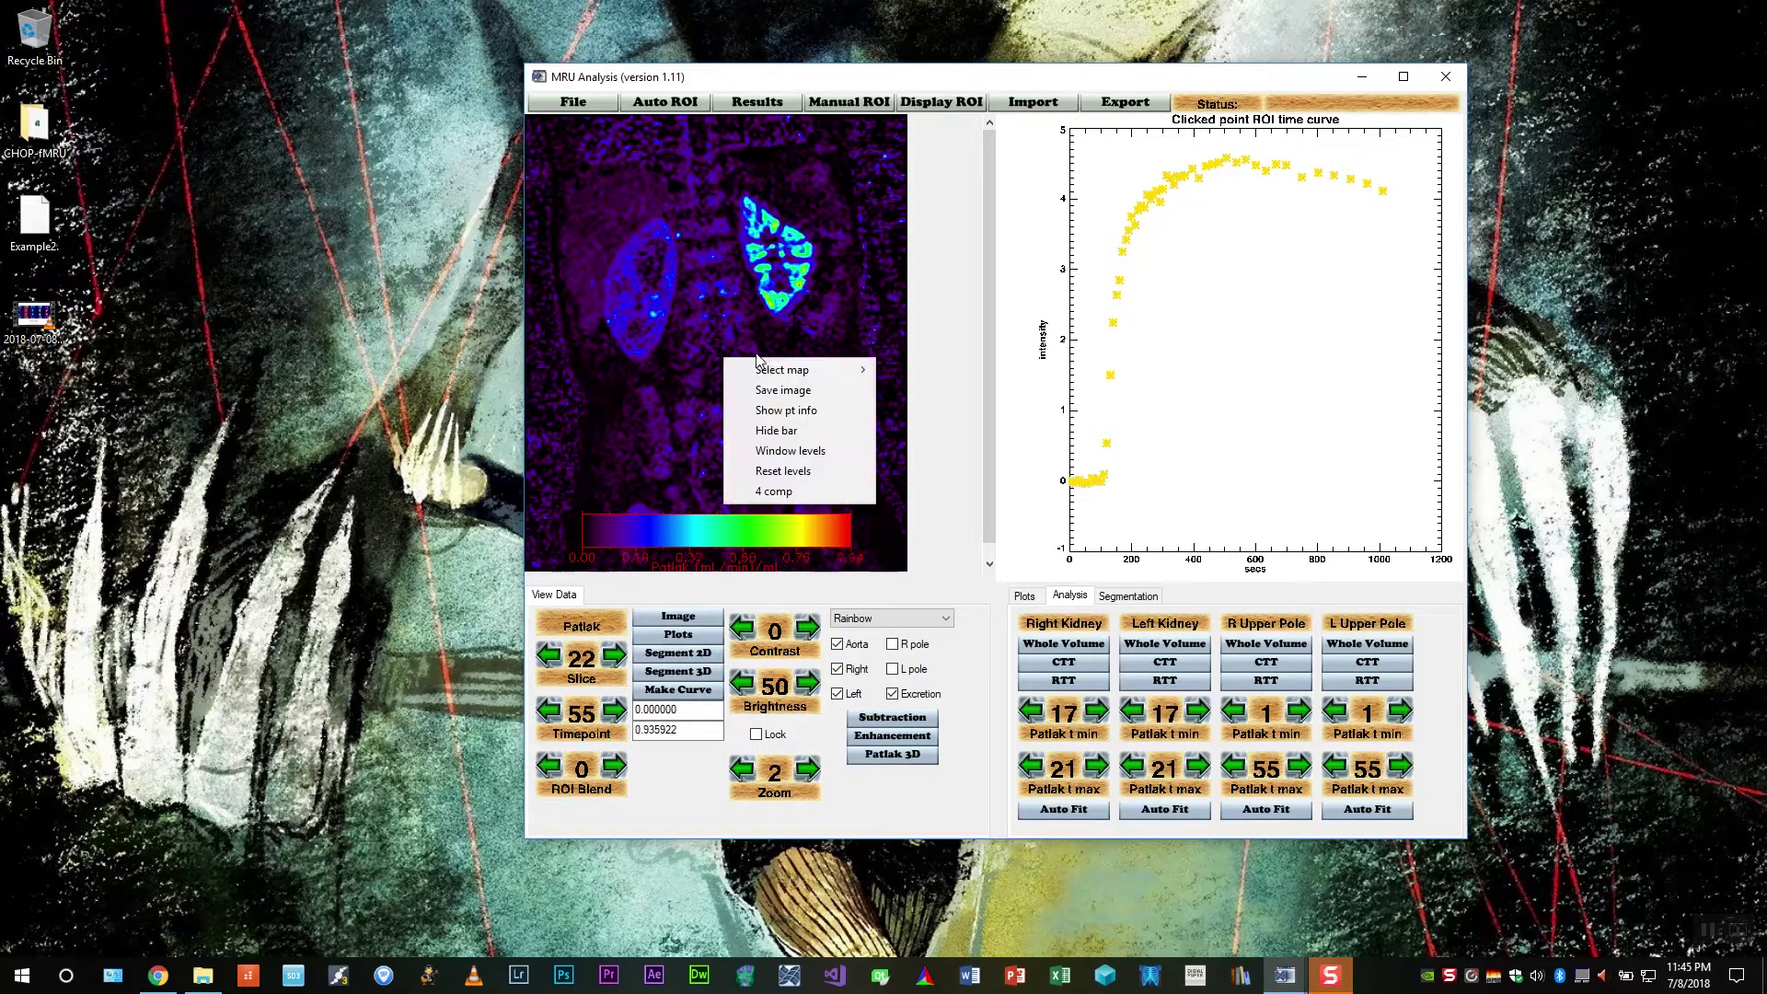
mouse_move(774, 369)
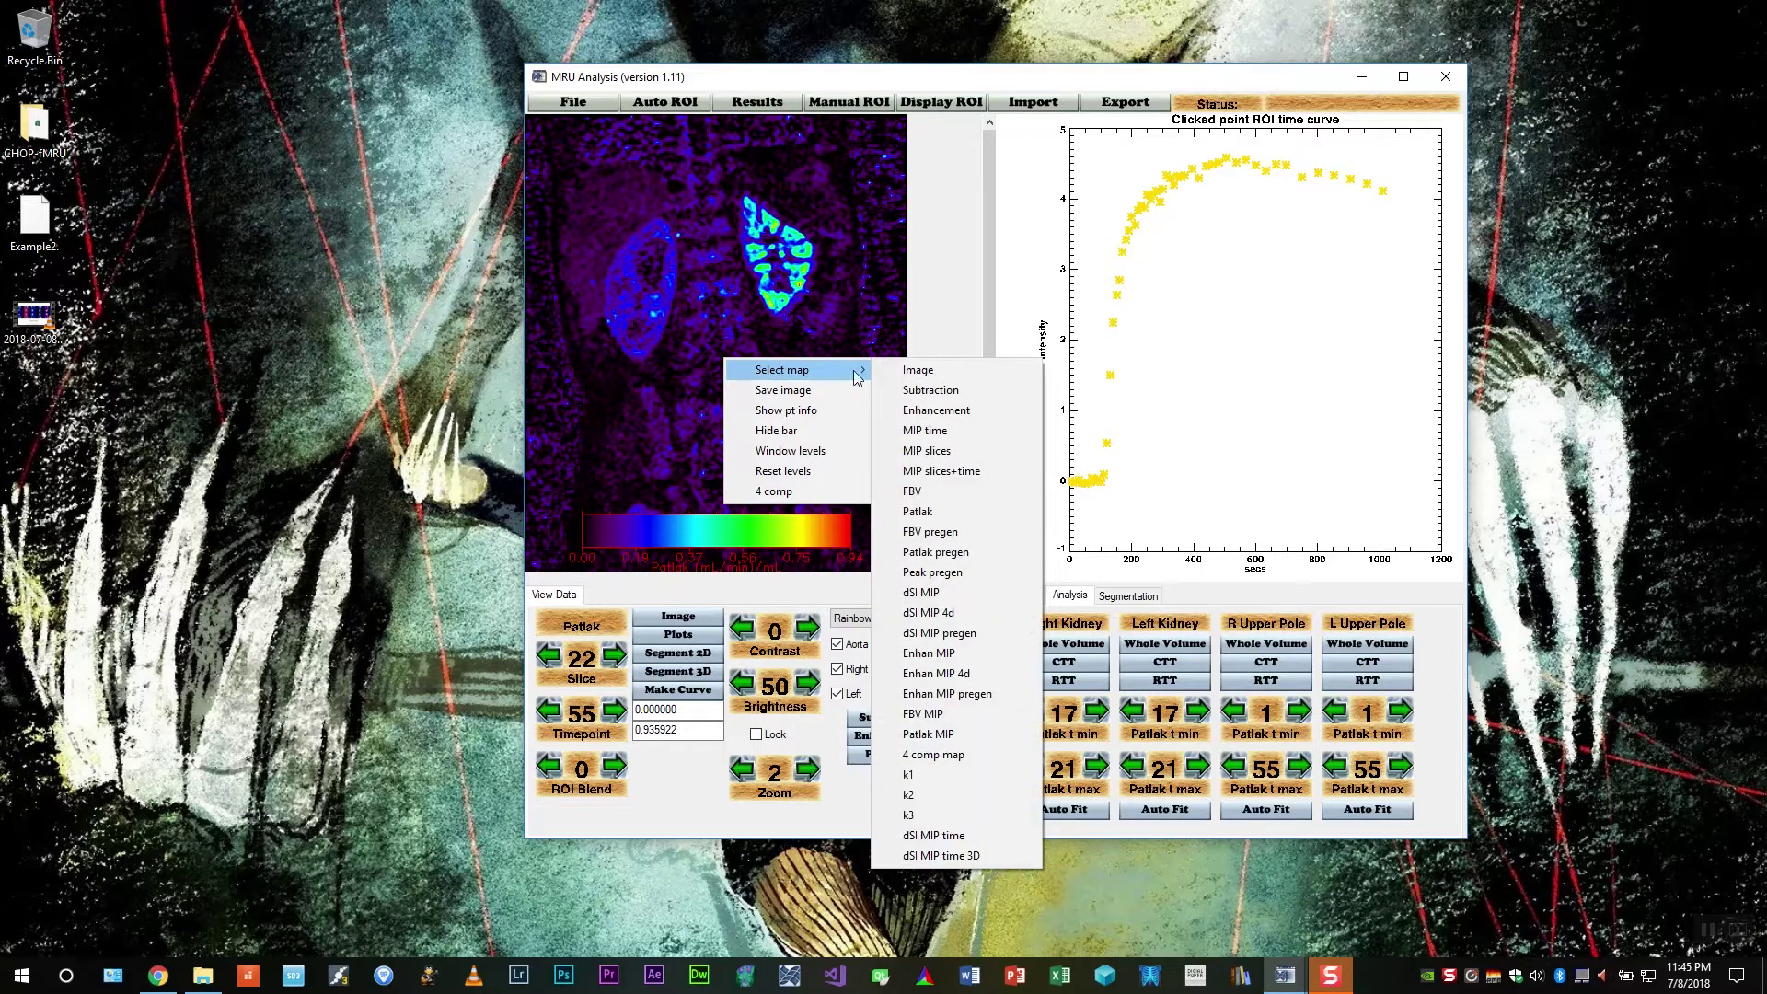
click(919, 370)
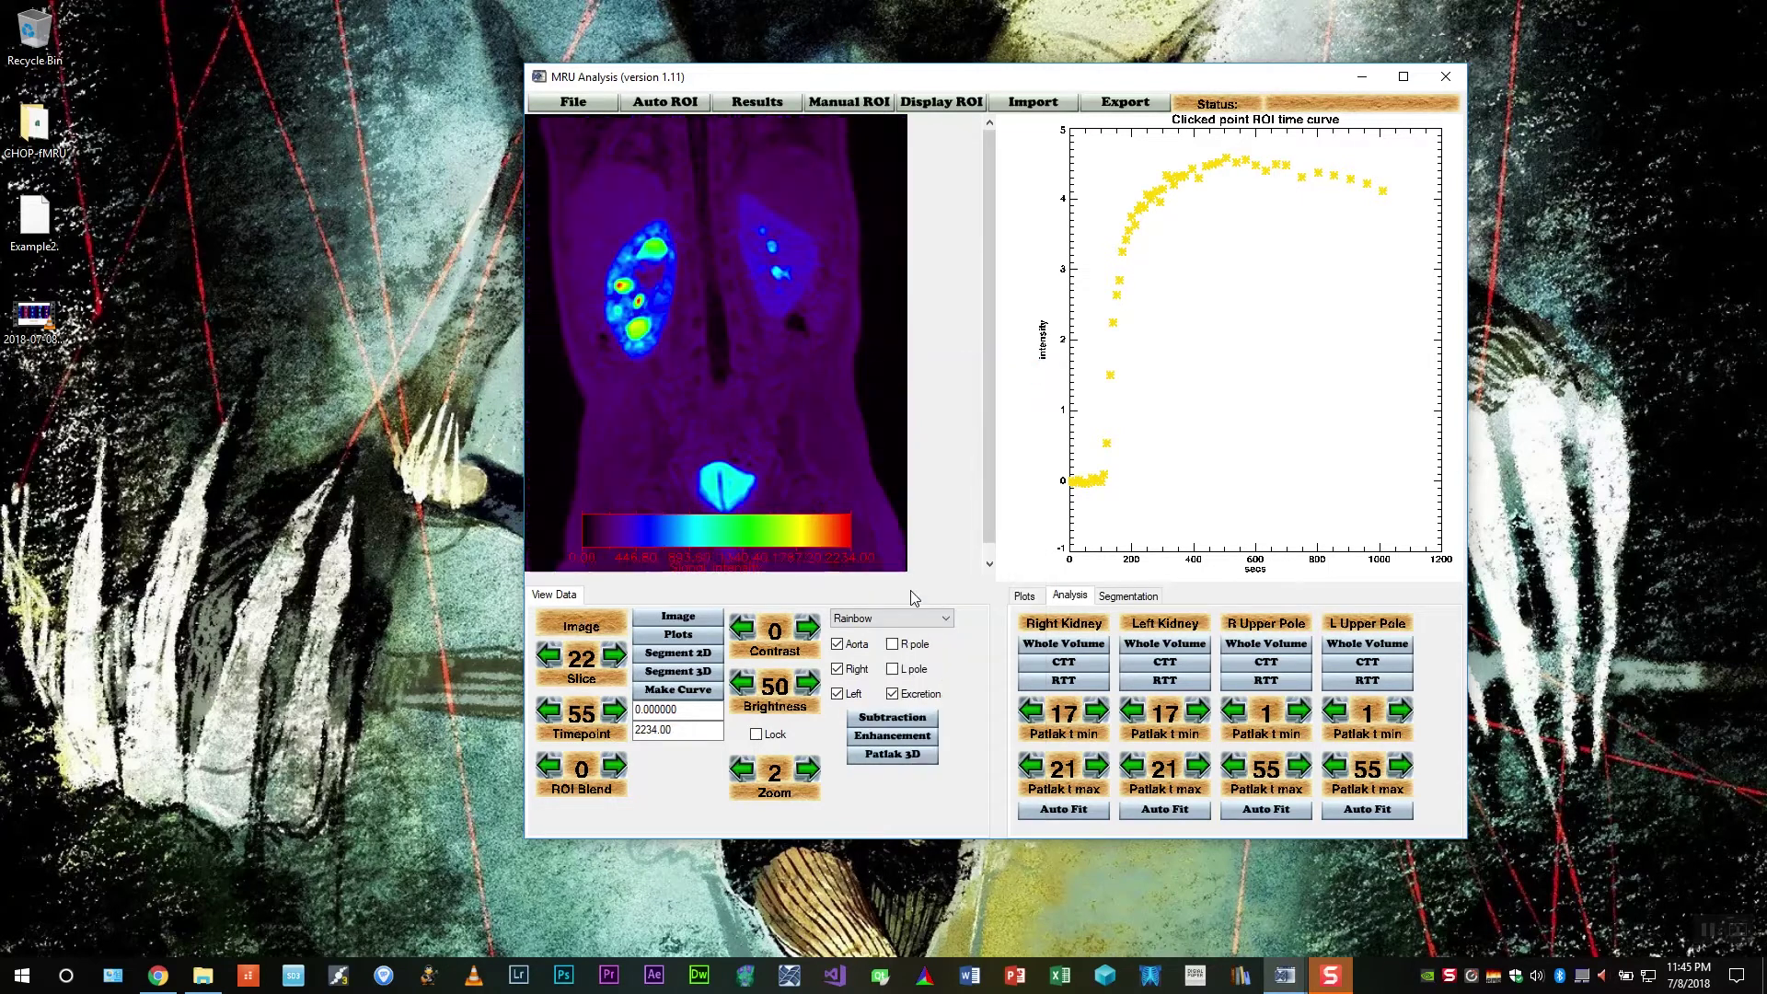
Restore the B&W linear colour table and hide the colour bar on the image
click(915, 618)
scroll(948, 658, up, 5)
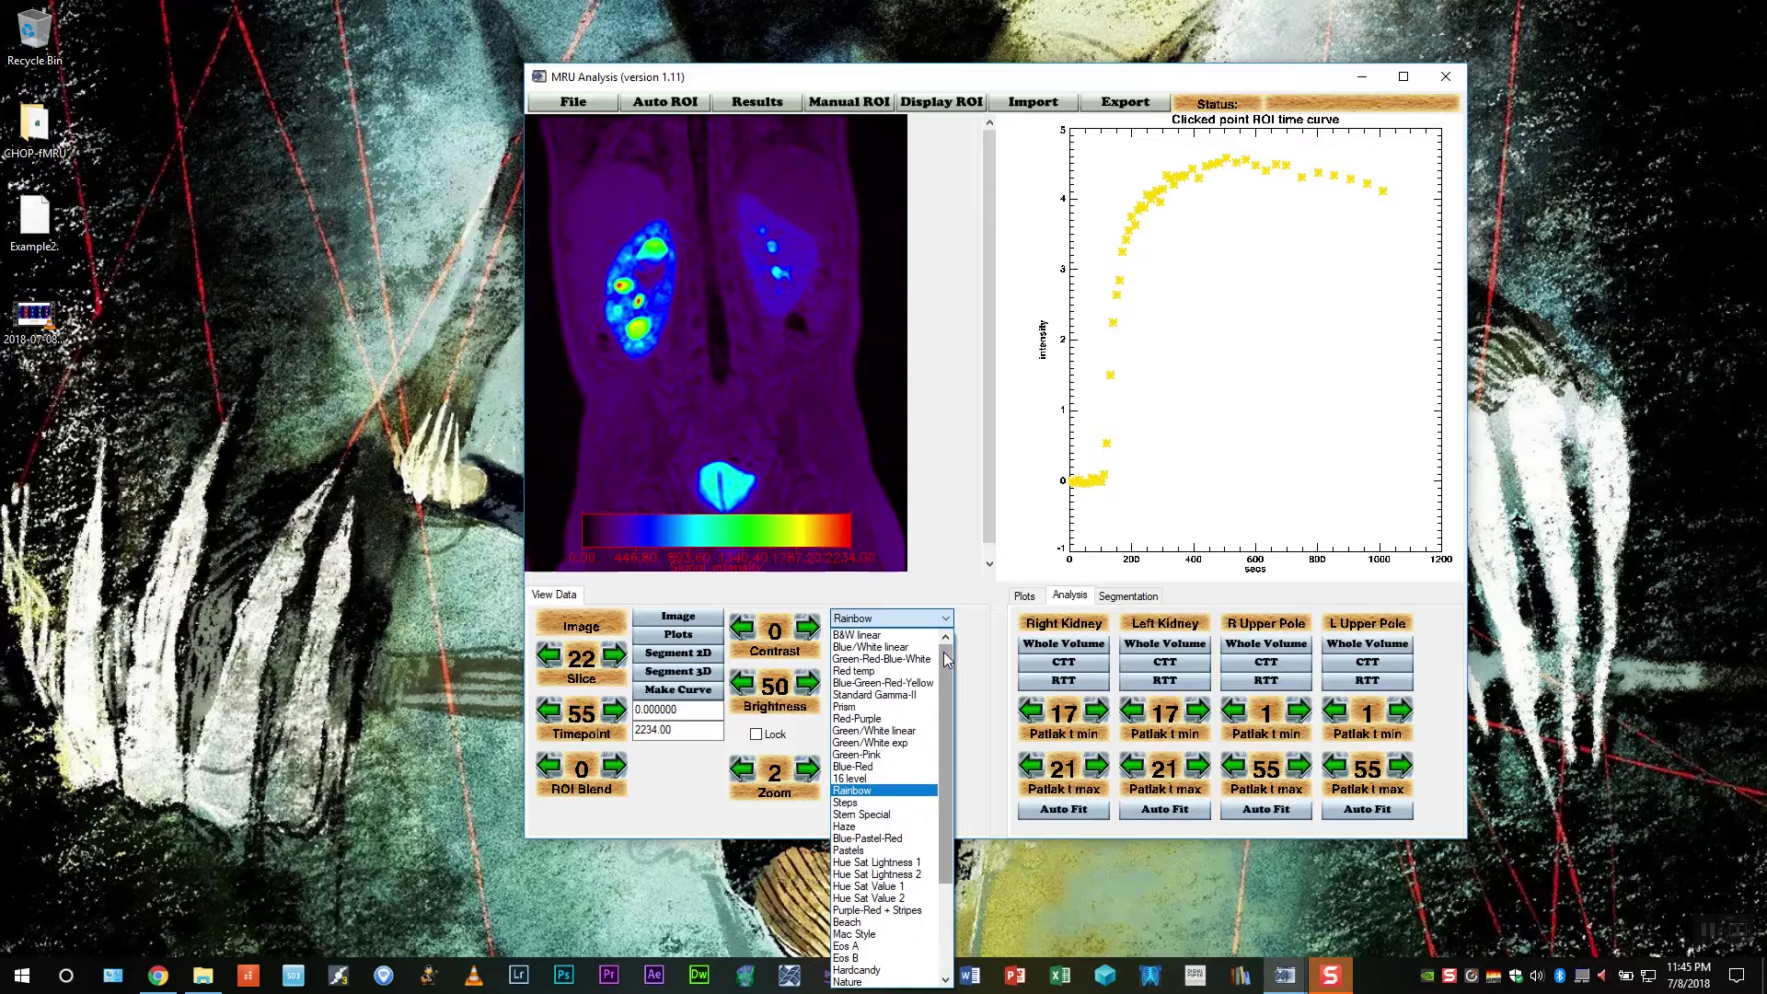
click(856, 635)
right_click(692, 317)
click(750, 388)
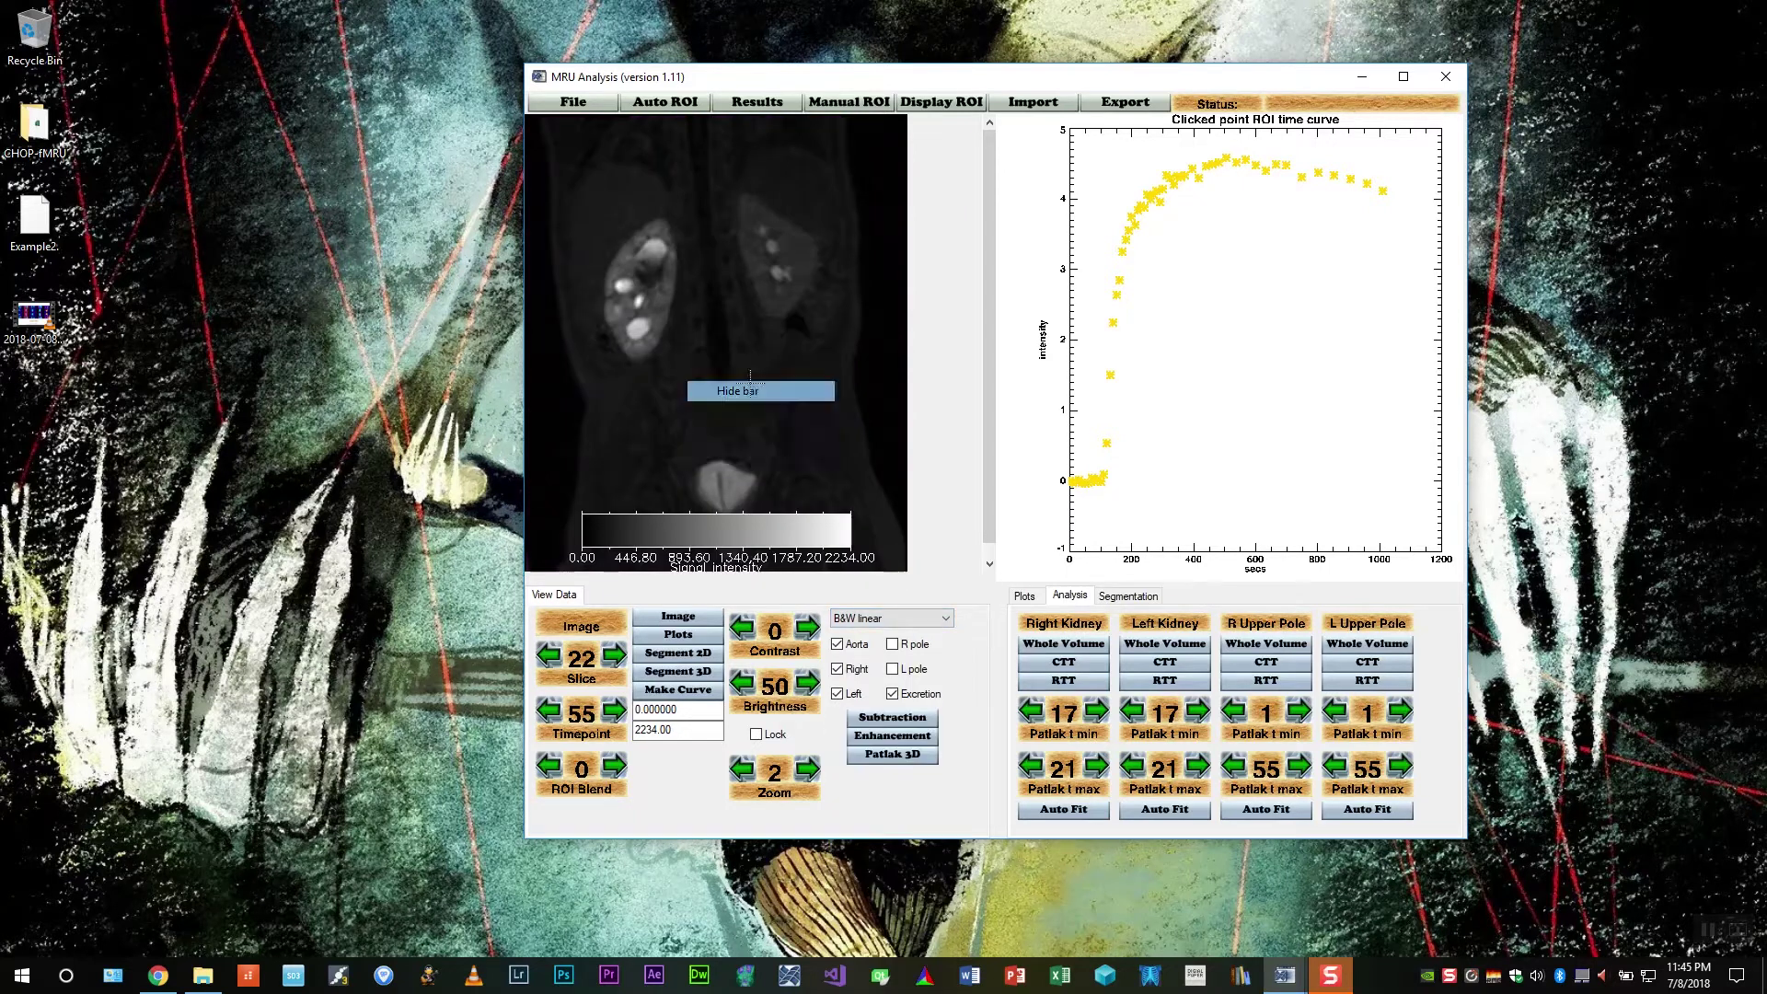
Switch the displayed map to Subtraction and go back to timepoint 31
right_click(683, 359)
mouse_move(755, 370)
click(865, 394)
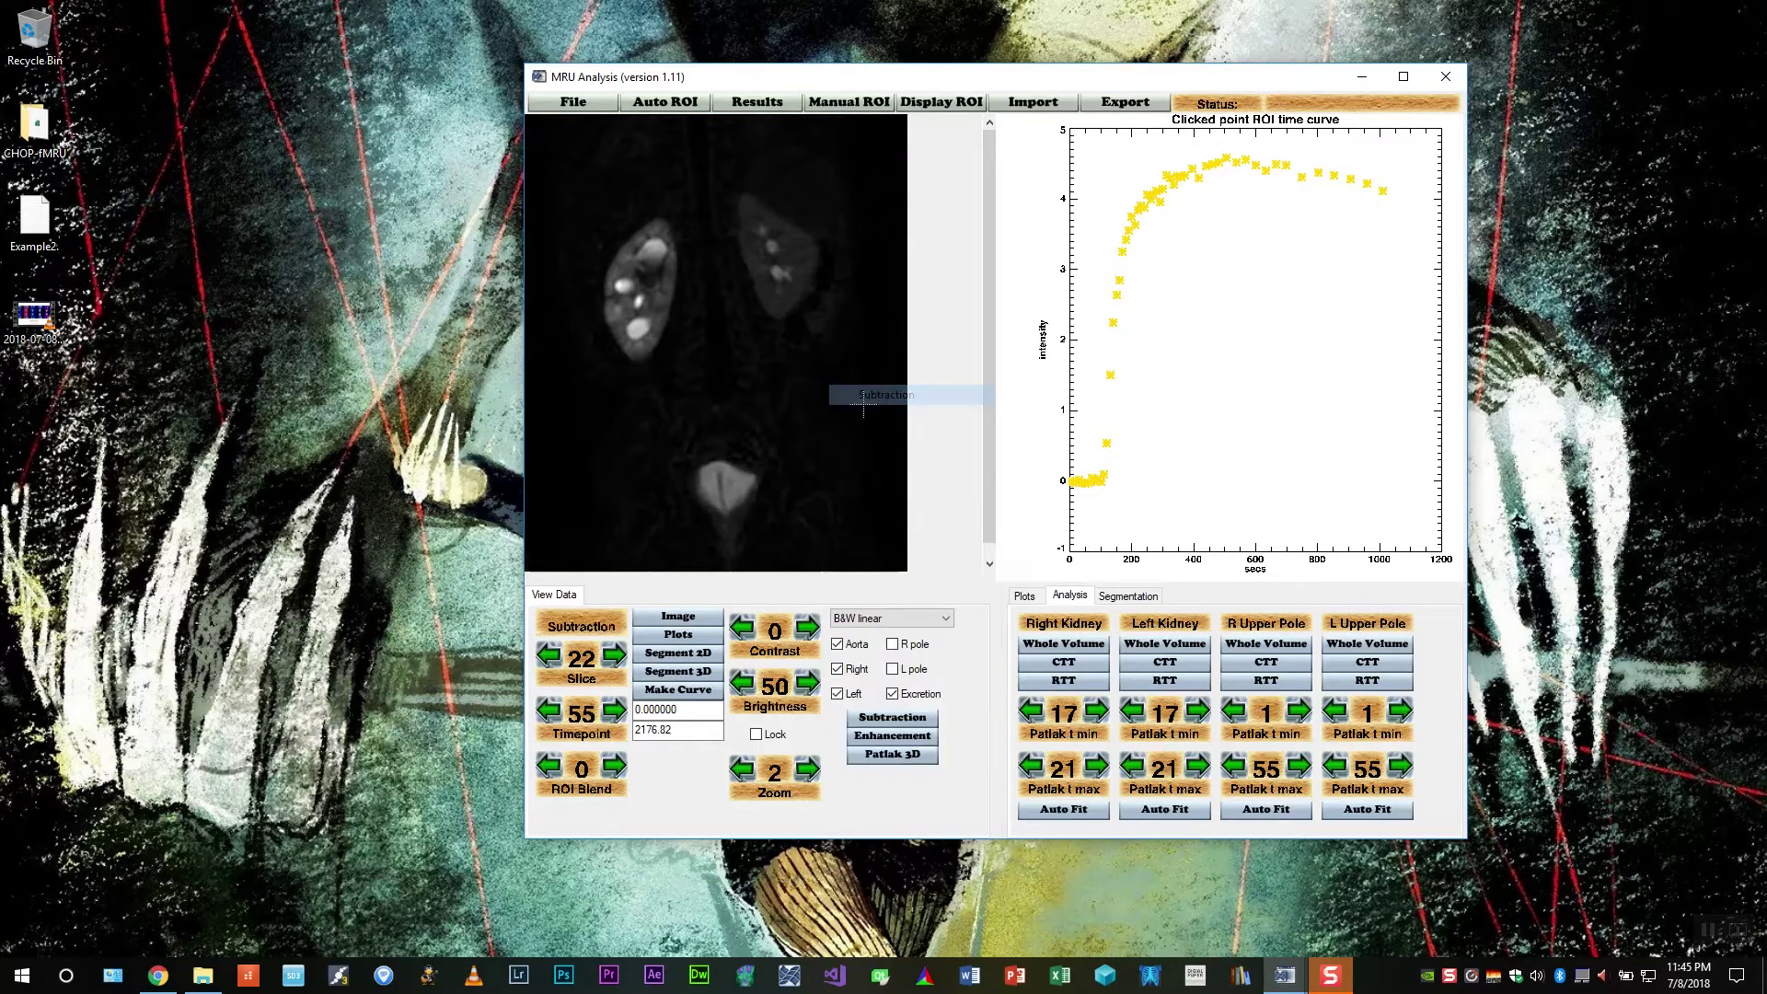
click(550, 709)
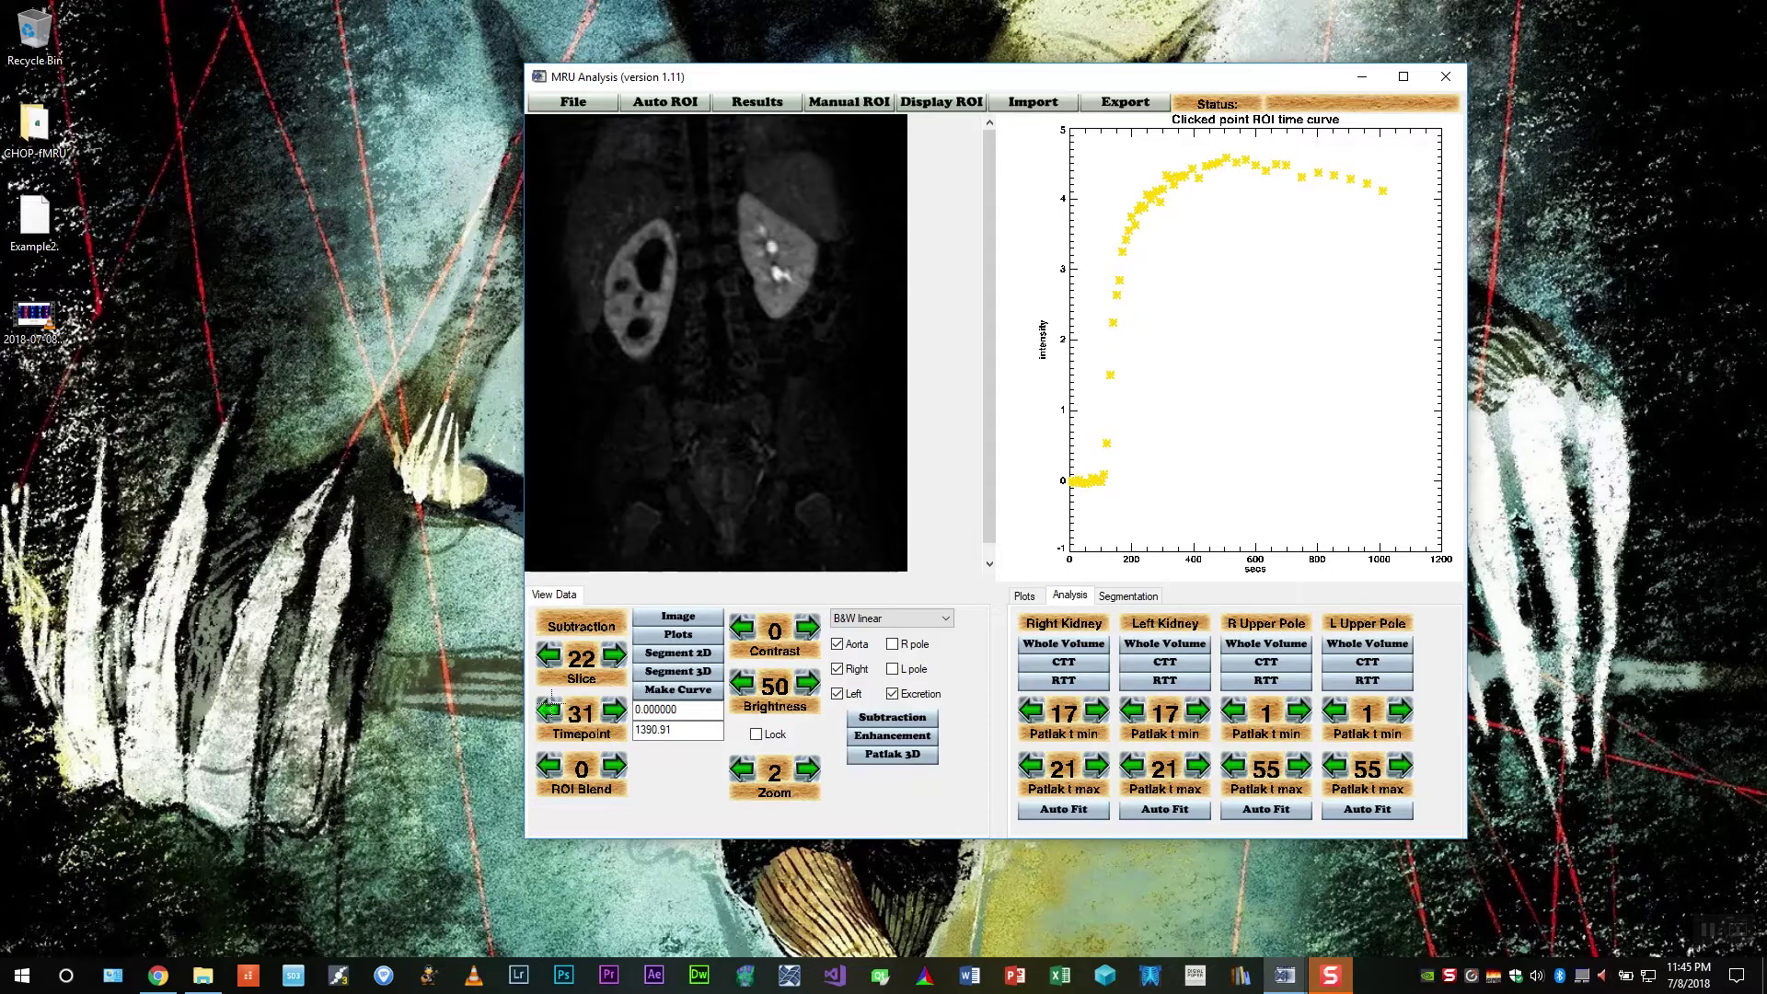
Browse the subtraction slices up to 26 and back down to slice 19 to examine both kidneys
click(611, 655)
click(611, 656)
click(611, 656)
click(611, 656)
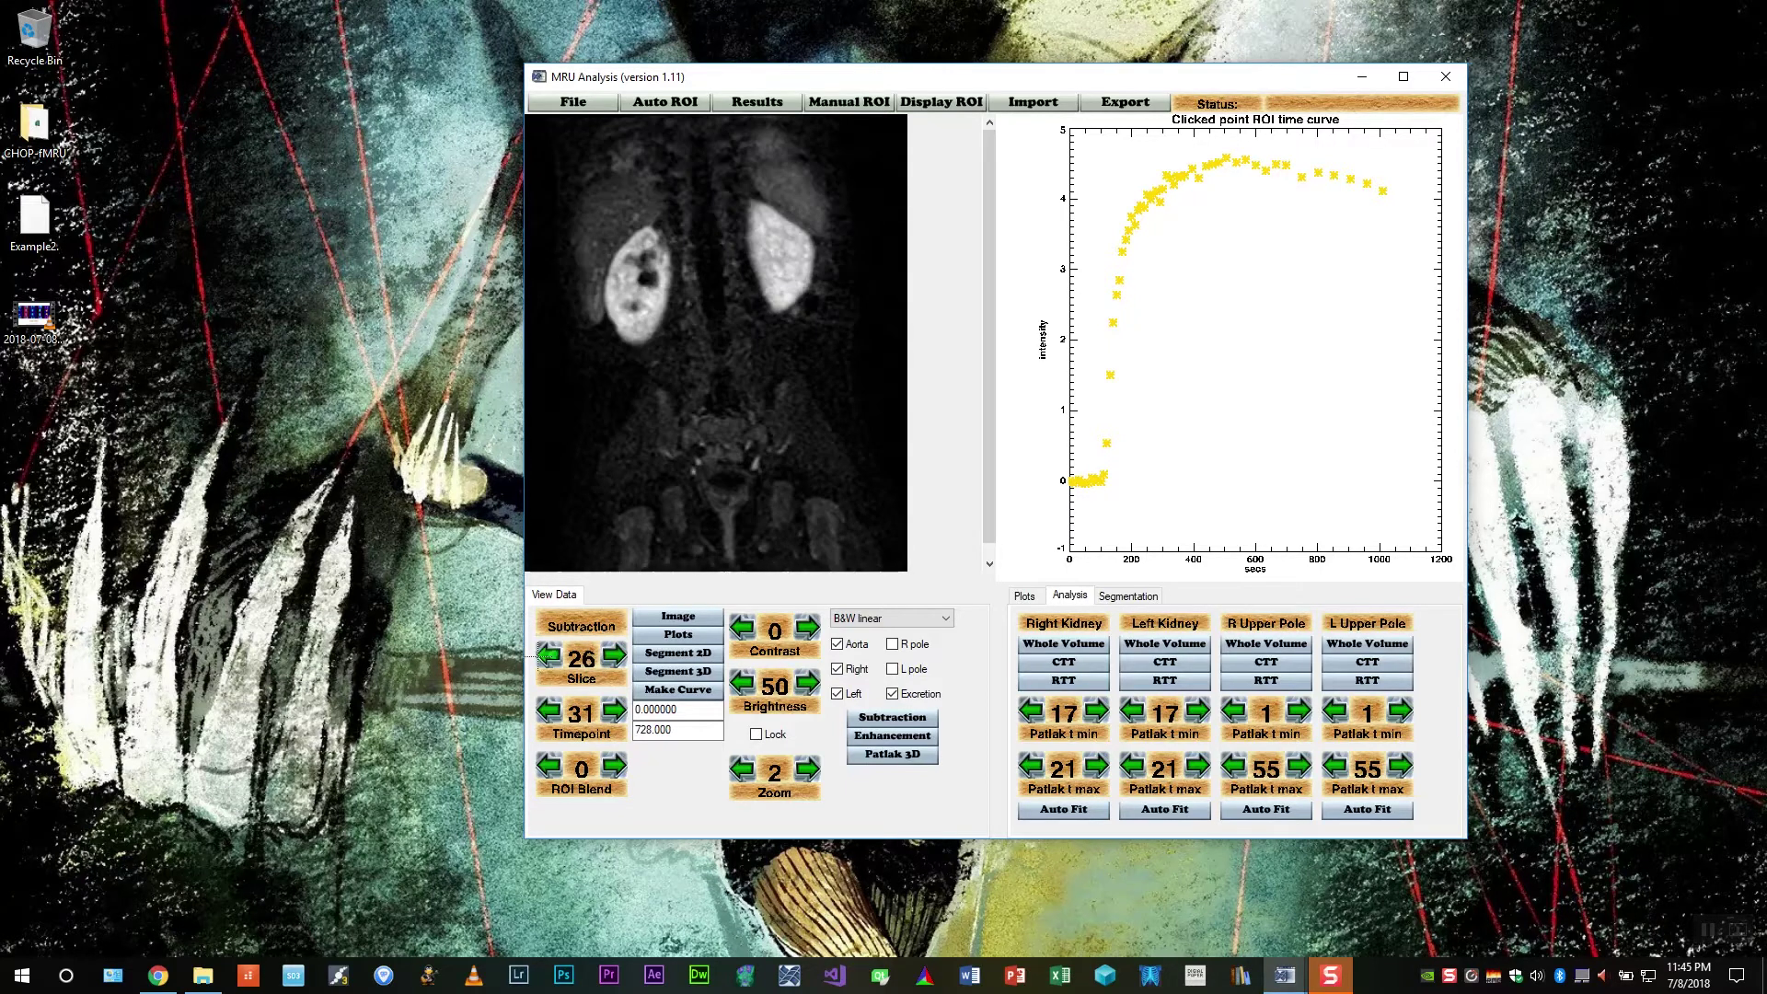
click(549, 655)
click(550, 655)
click(549, 655)
click(550, 655)
click(549, 656)
click(550, 655)
click(549, 655)
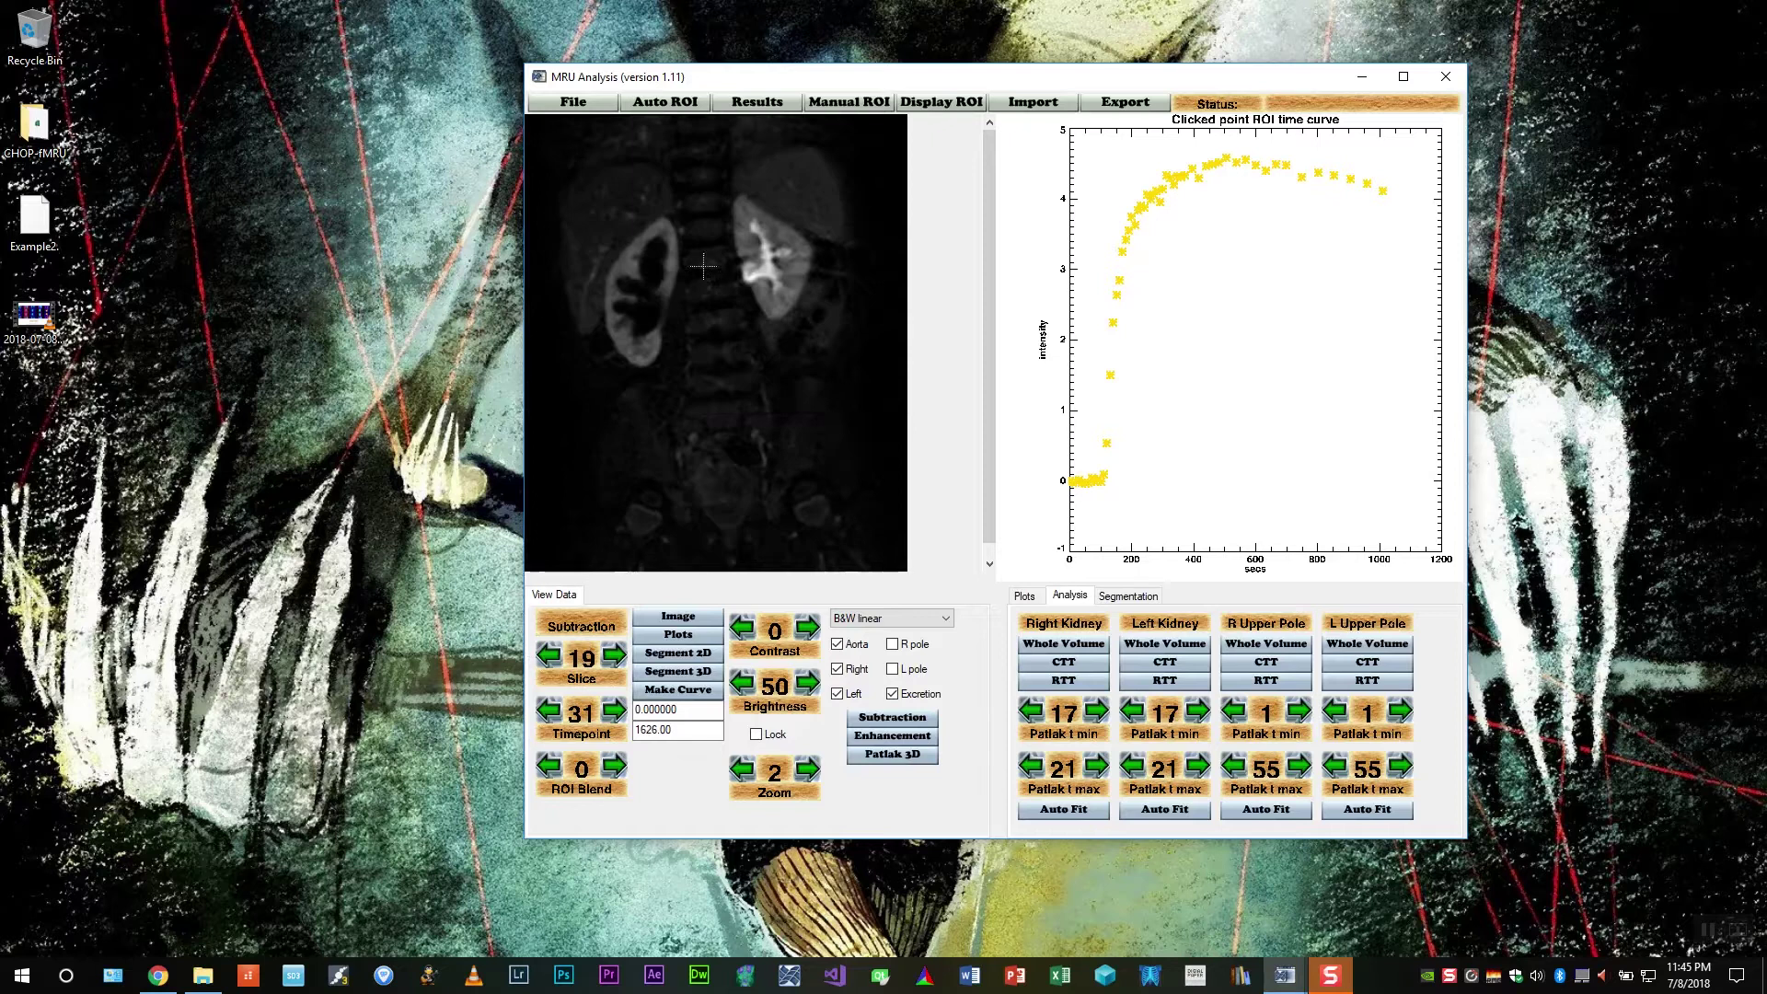
Switch the displayed map to Enhancement and set its upper display level to 1000
right_click(705, 269)
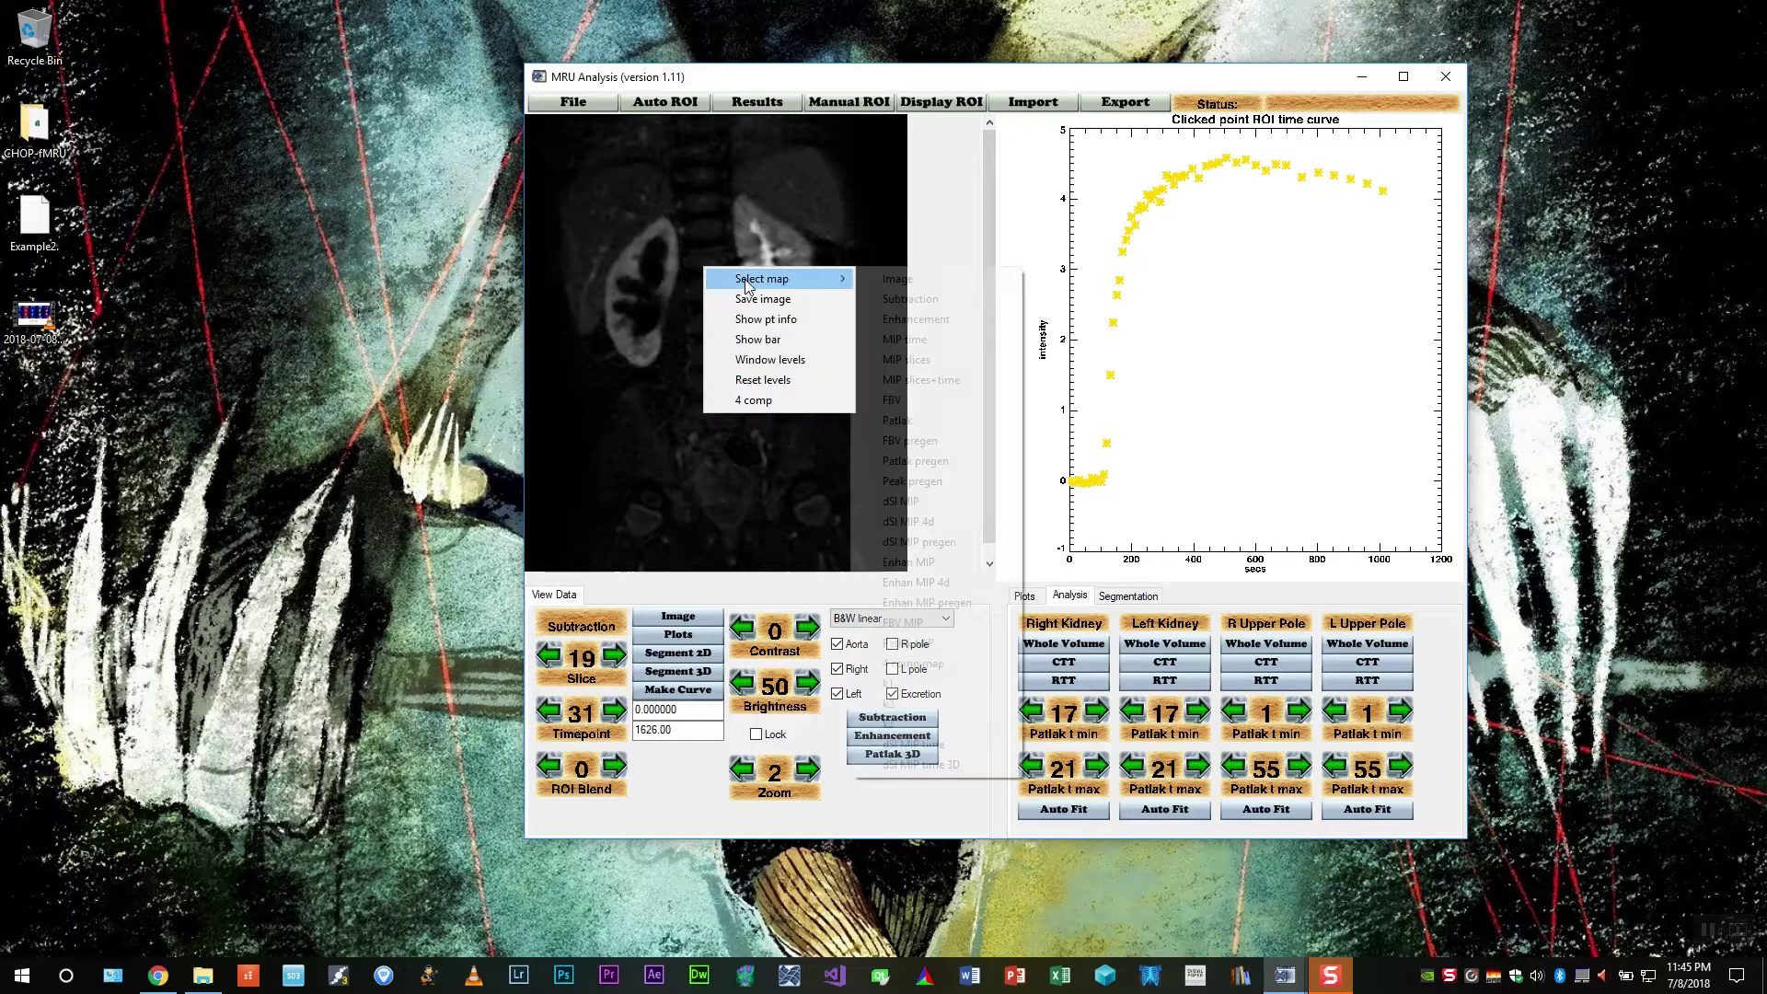
click(899, 318)
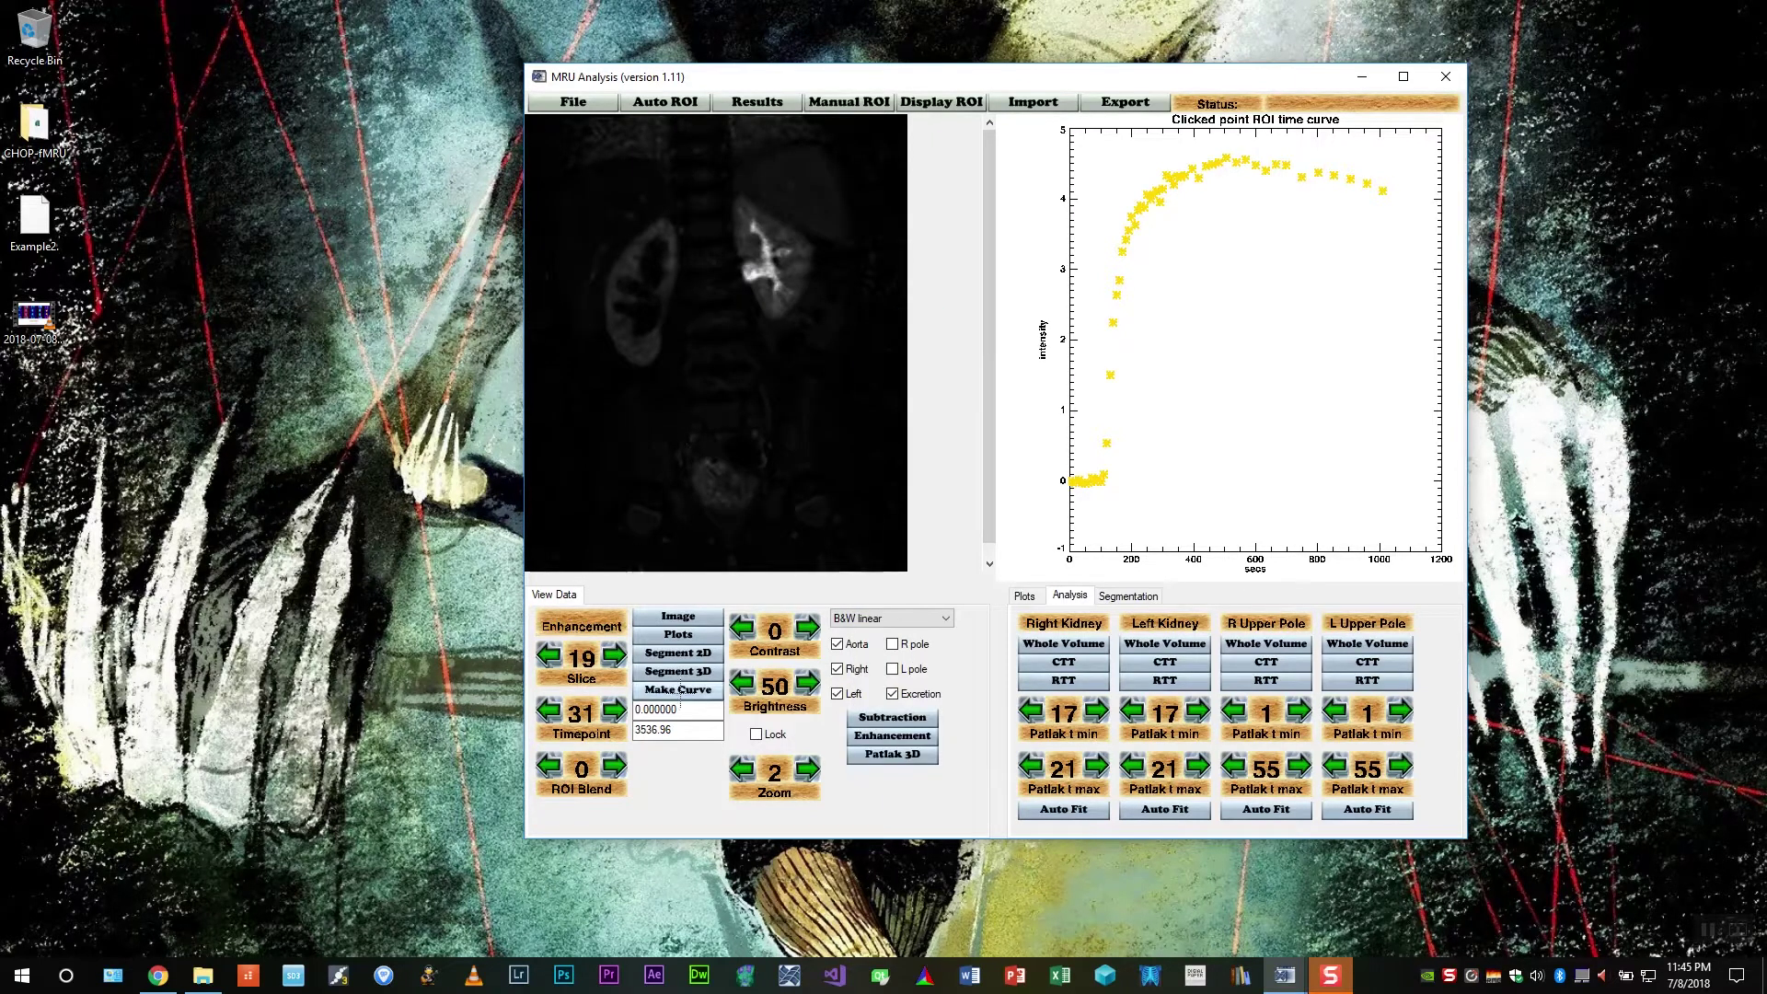
double_click(658, 729)
text(1000)
key(Return)
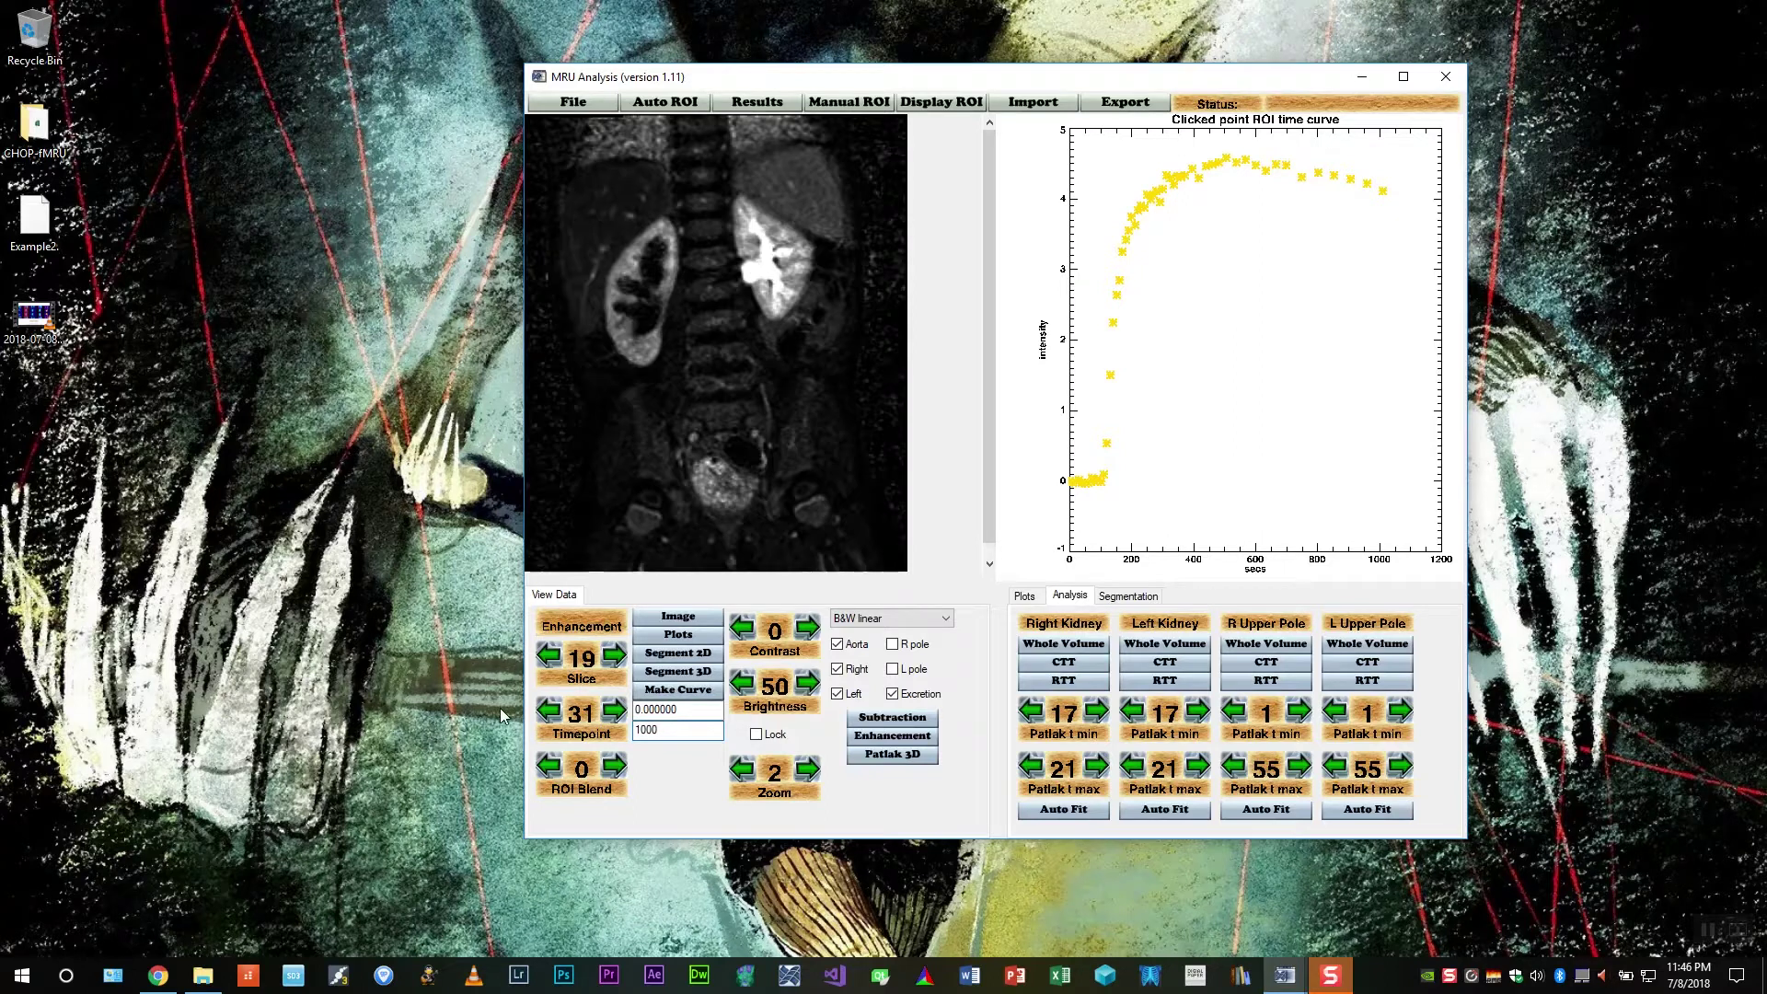
Switch the displayed map from Enhancement to dSI MIP time
right_click(707, 264)
mouse_move(742, 284)
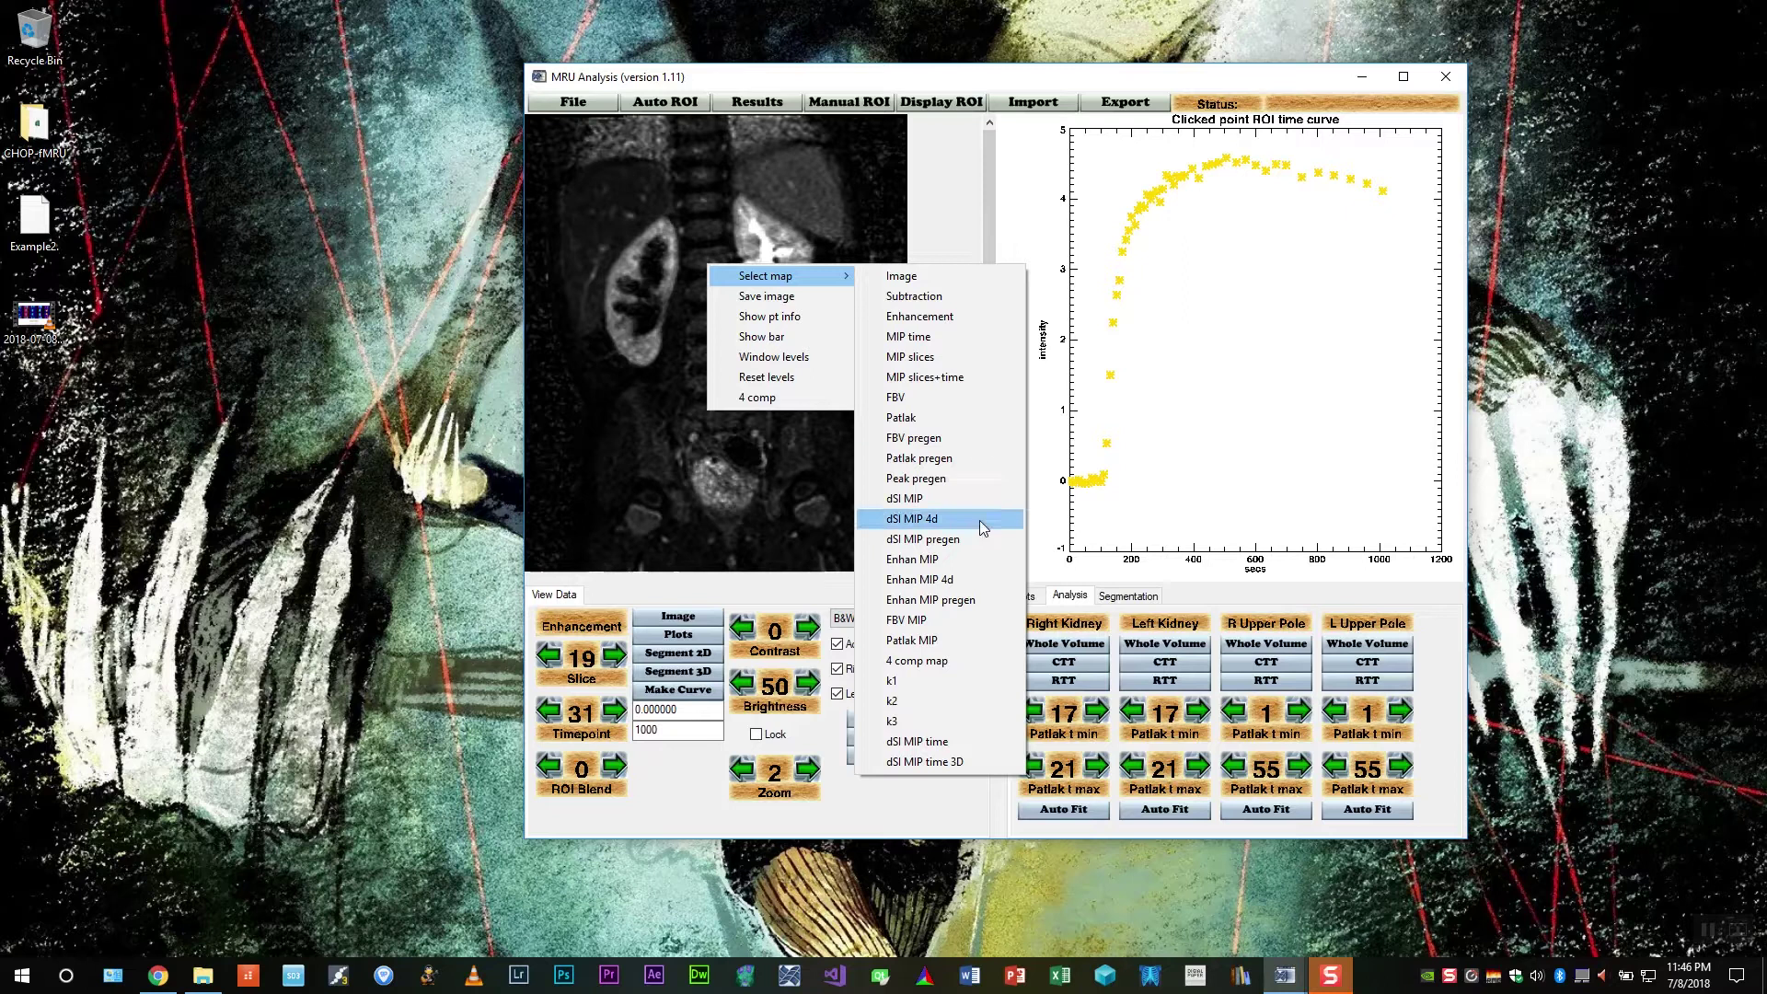
click(937, 743)
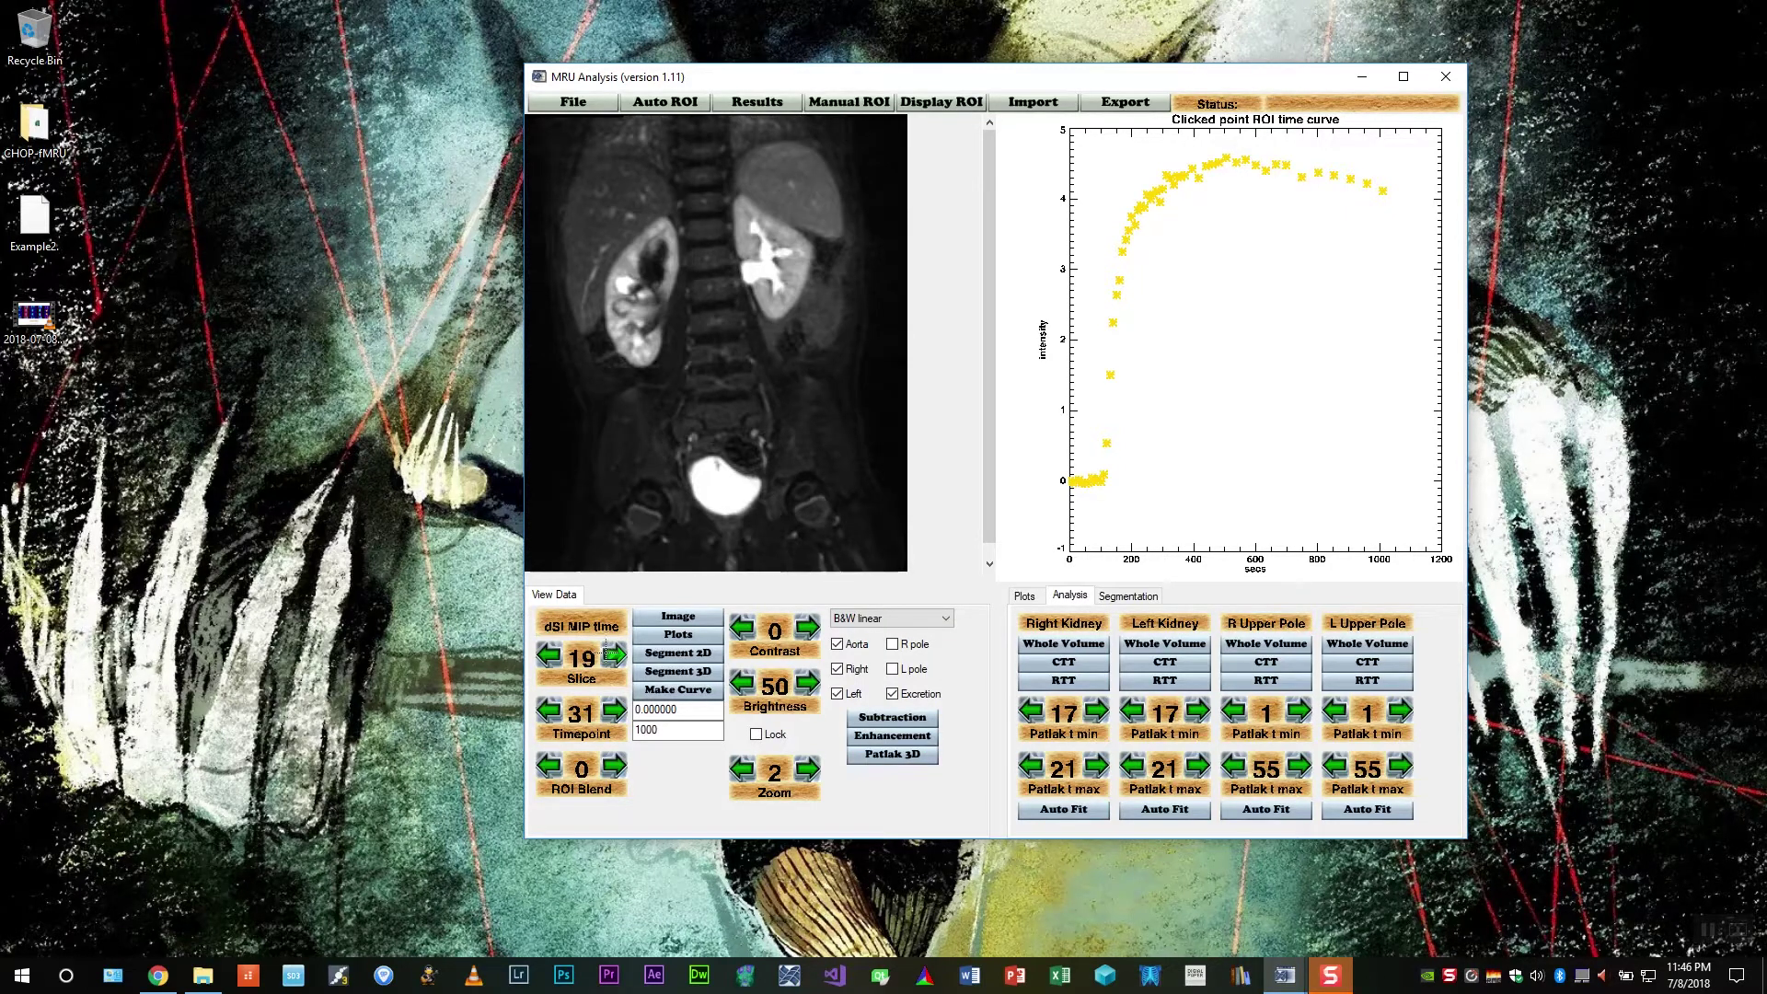
Browse the dSI MIP time slices up past 28, down to slice 1 and back up to slice 15
click(609, 655)
triple_click(609, 655)
double_click(610, 654)
triple_click(610, 655)
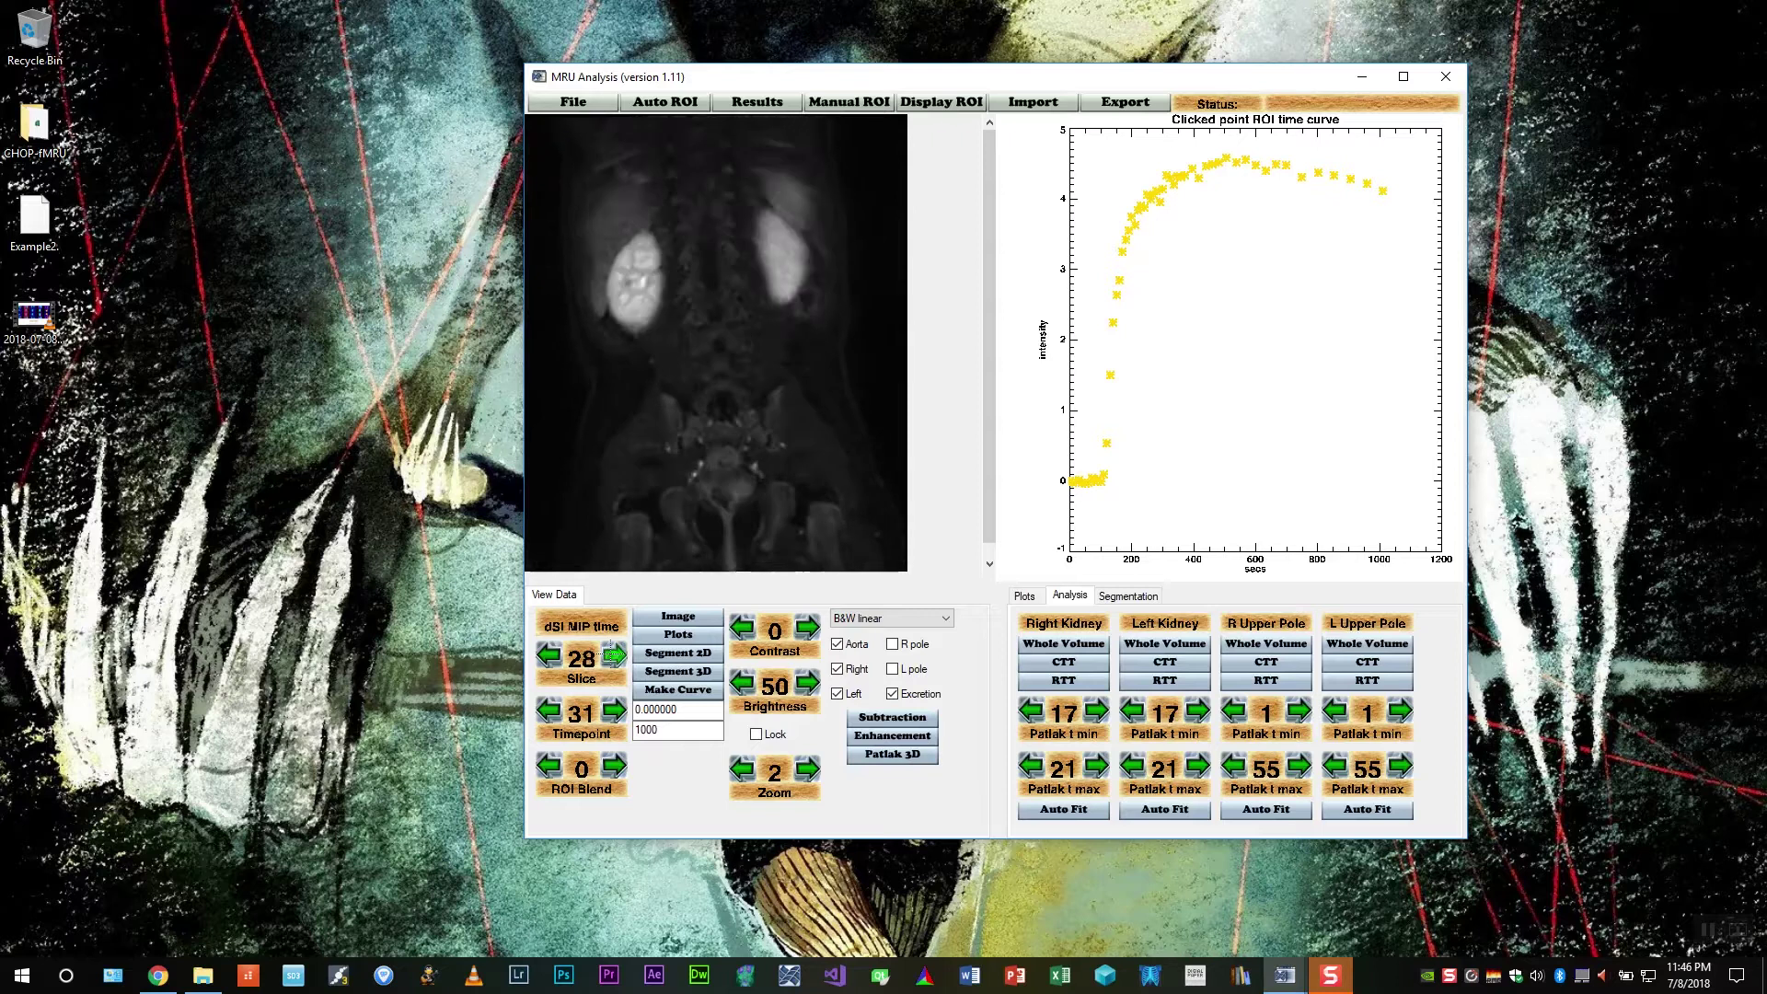
triple_click(610, 654)
click(609, 655)
triple_click(548, 655)
triple_click(549, 655)
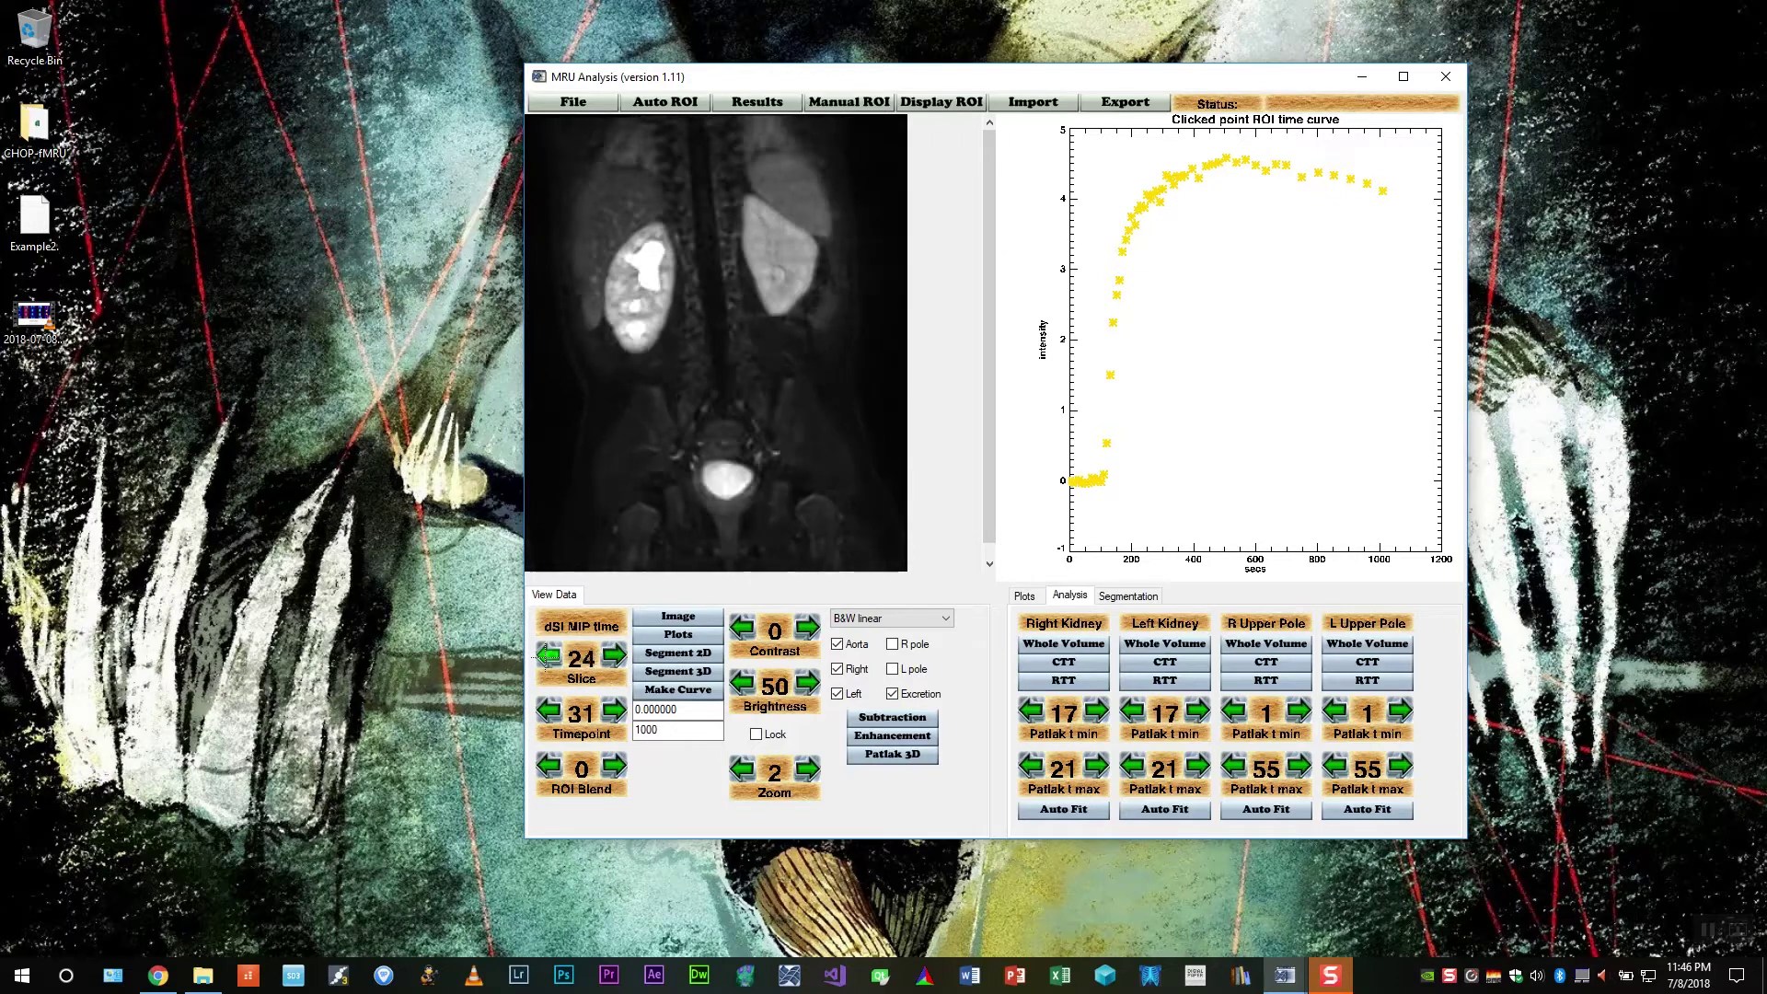
triple_click(549, 654)
triple_click(549, 654)
double_click(548, 655)
double_click(549, 654)
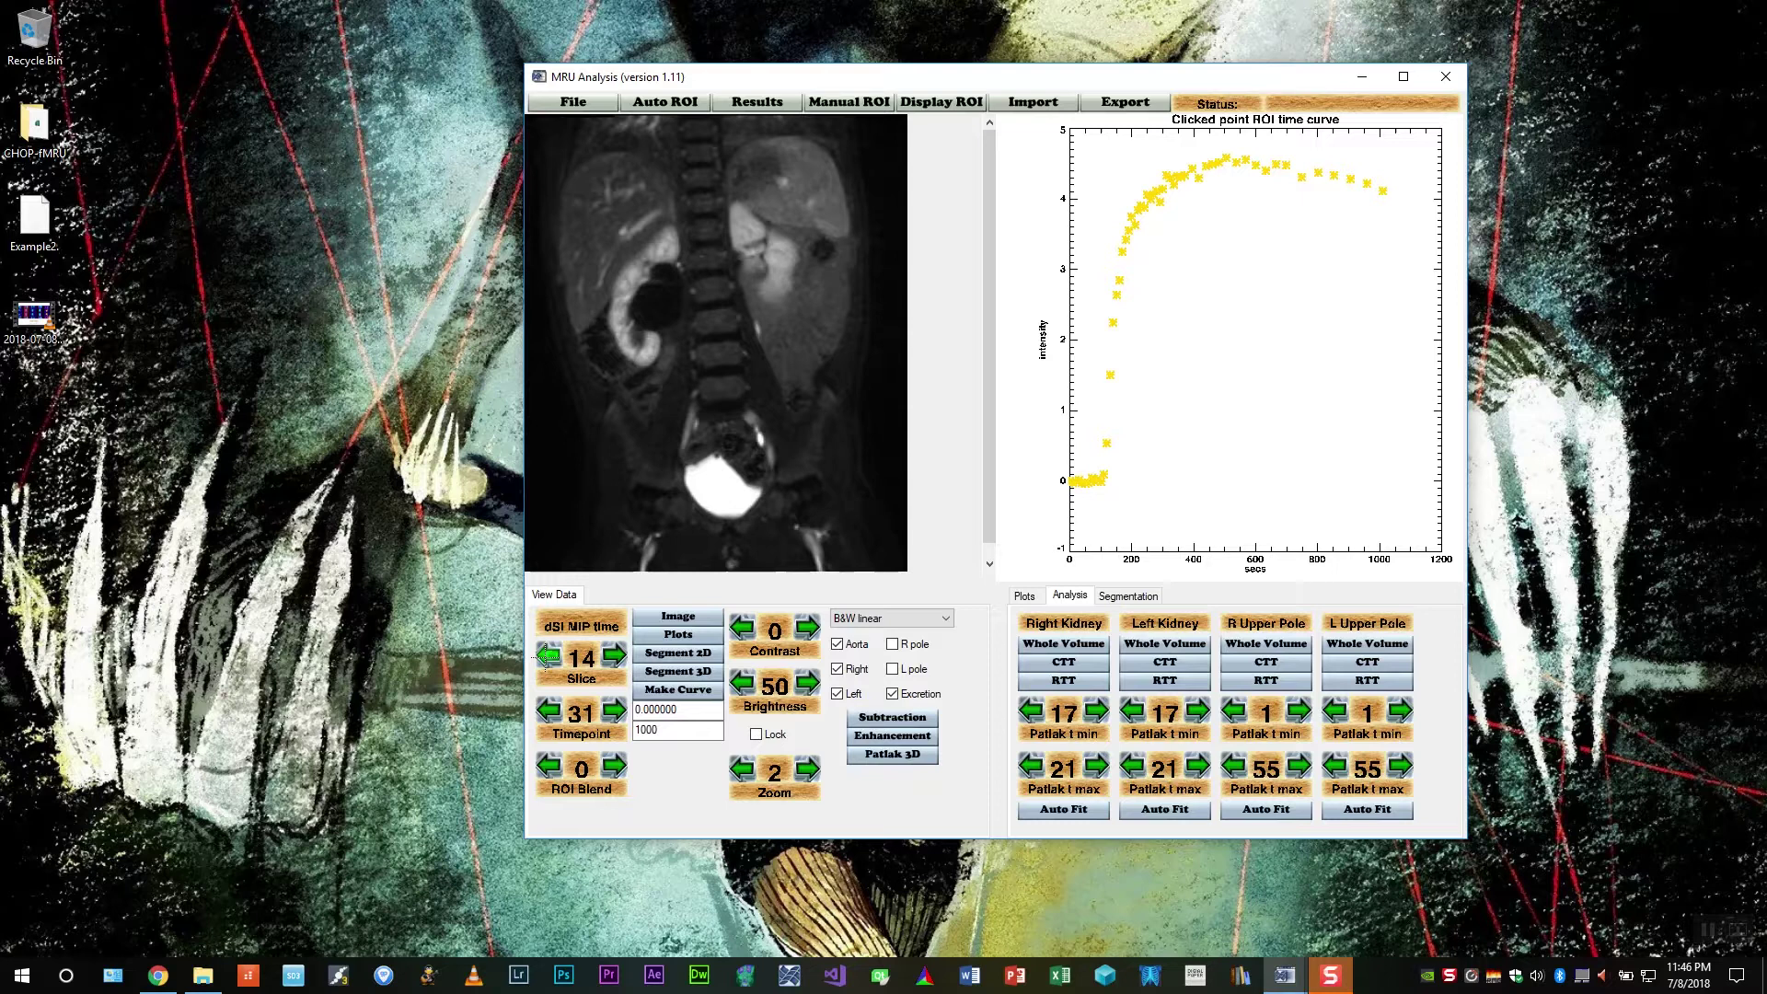
double_click(549, 655)
triple_click(549, 654)
double_click(549, 655)
triple_click(549, 654)
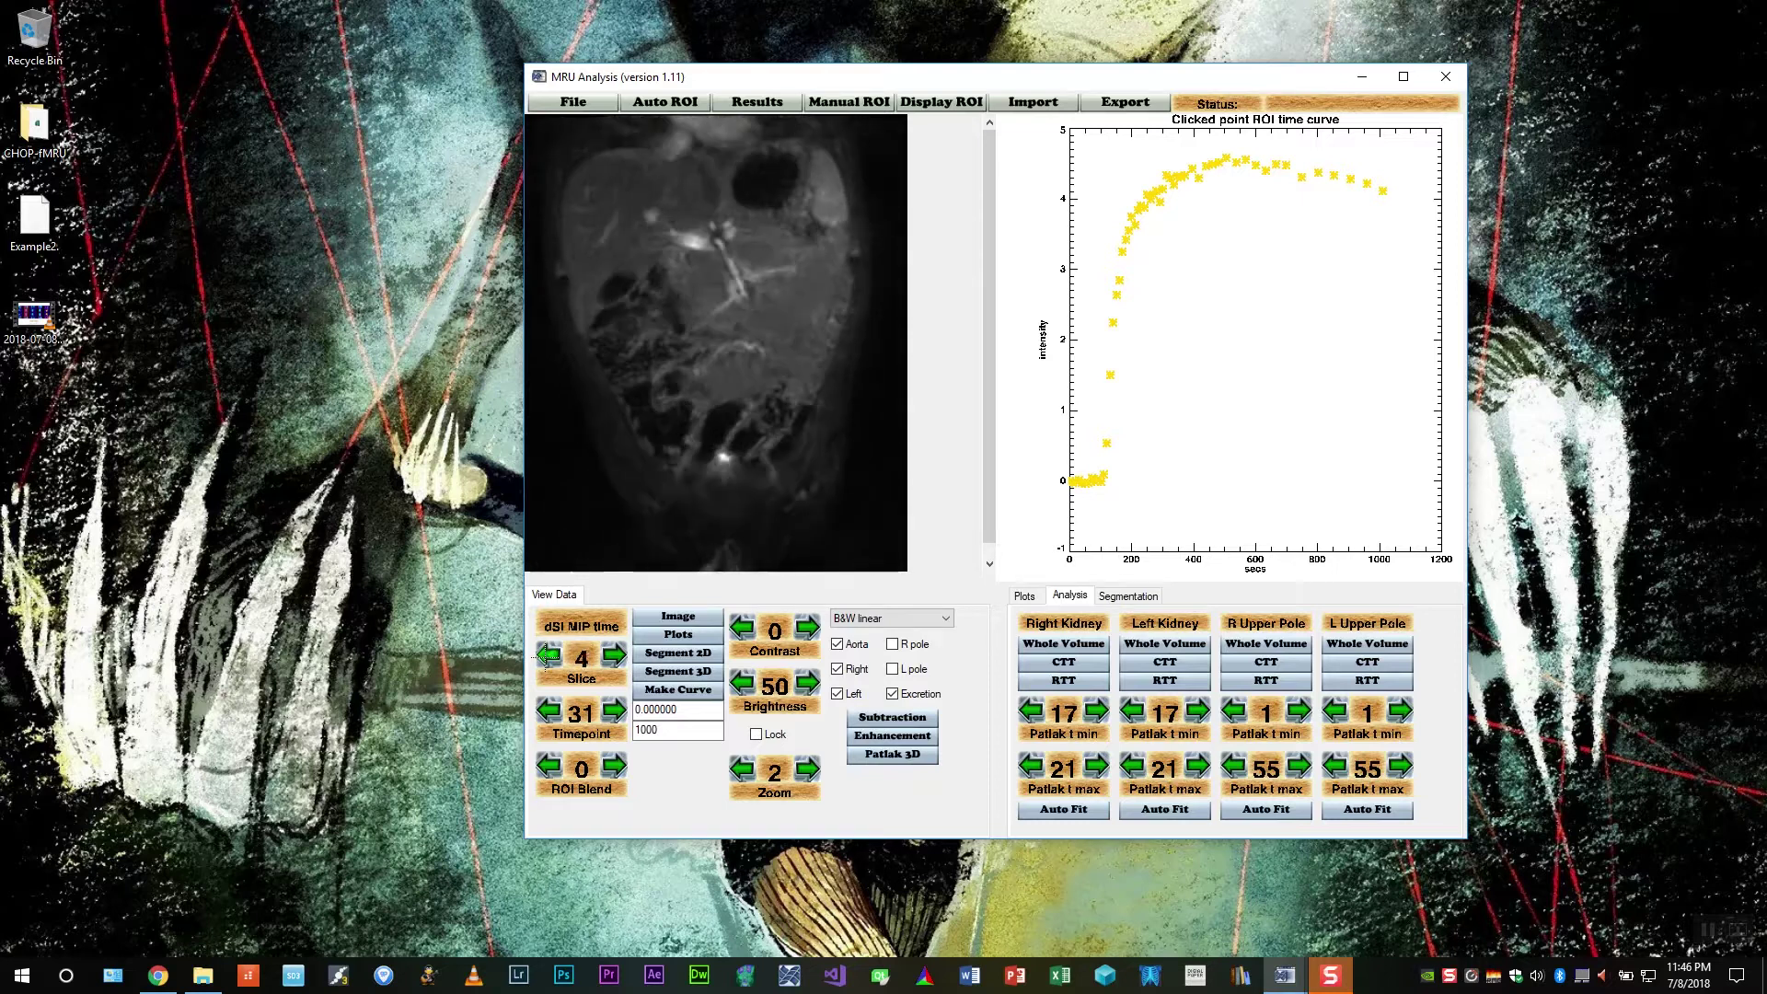
triple_click(549, 654)
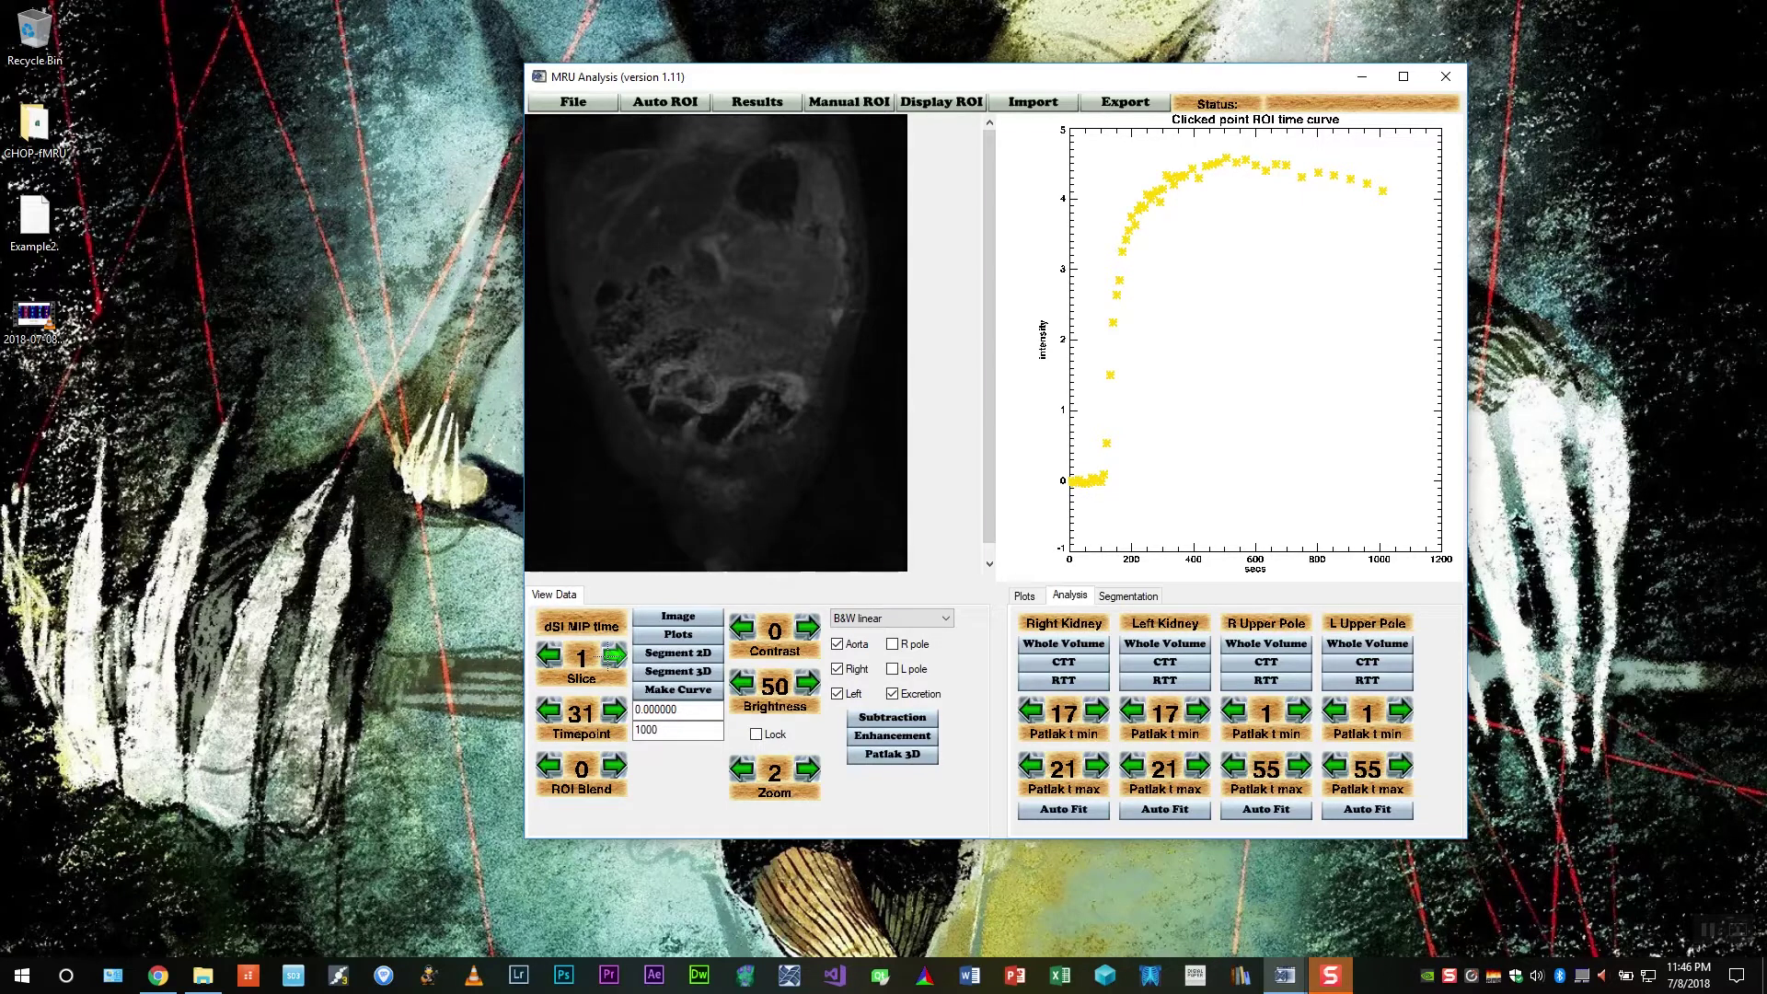
click(612, 654)
Switch the displayed map to dSI MIP 4d and adjust its contrast so the upper display level is 2322
right_click(727, 335)
mouse_move(757, 349)
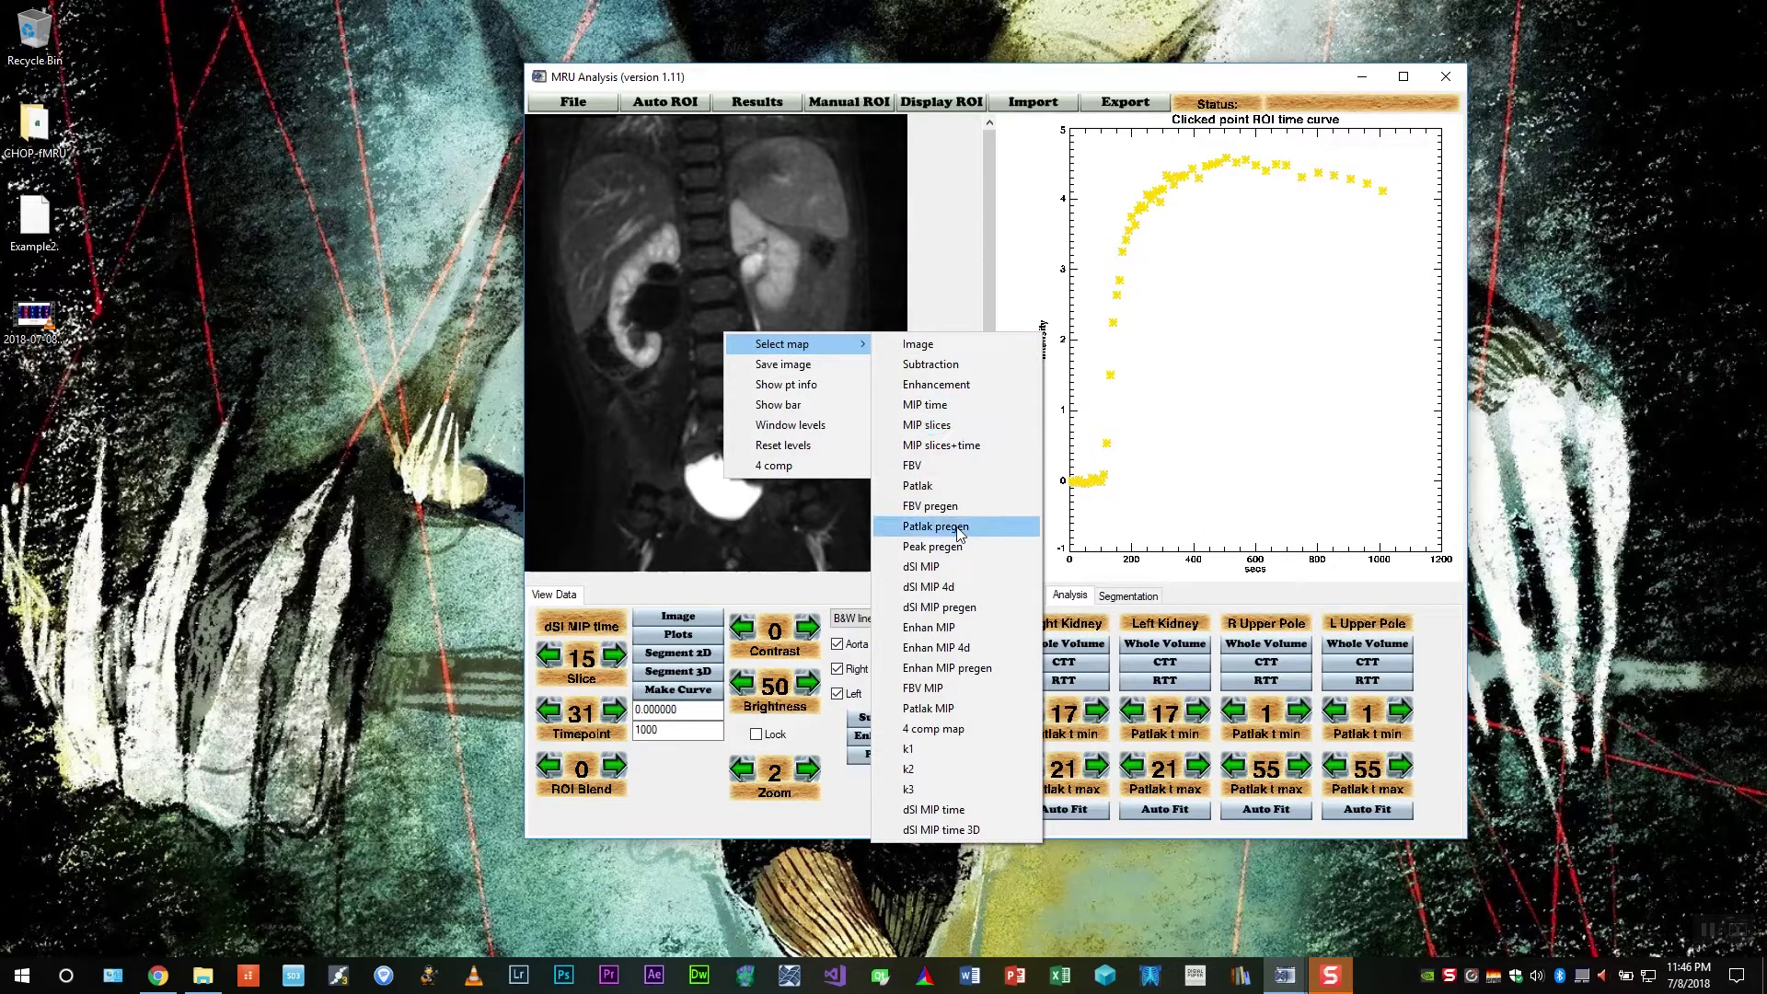
click(948, 586)
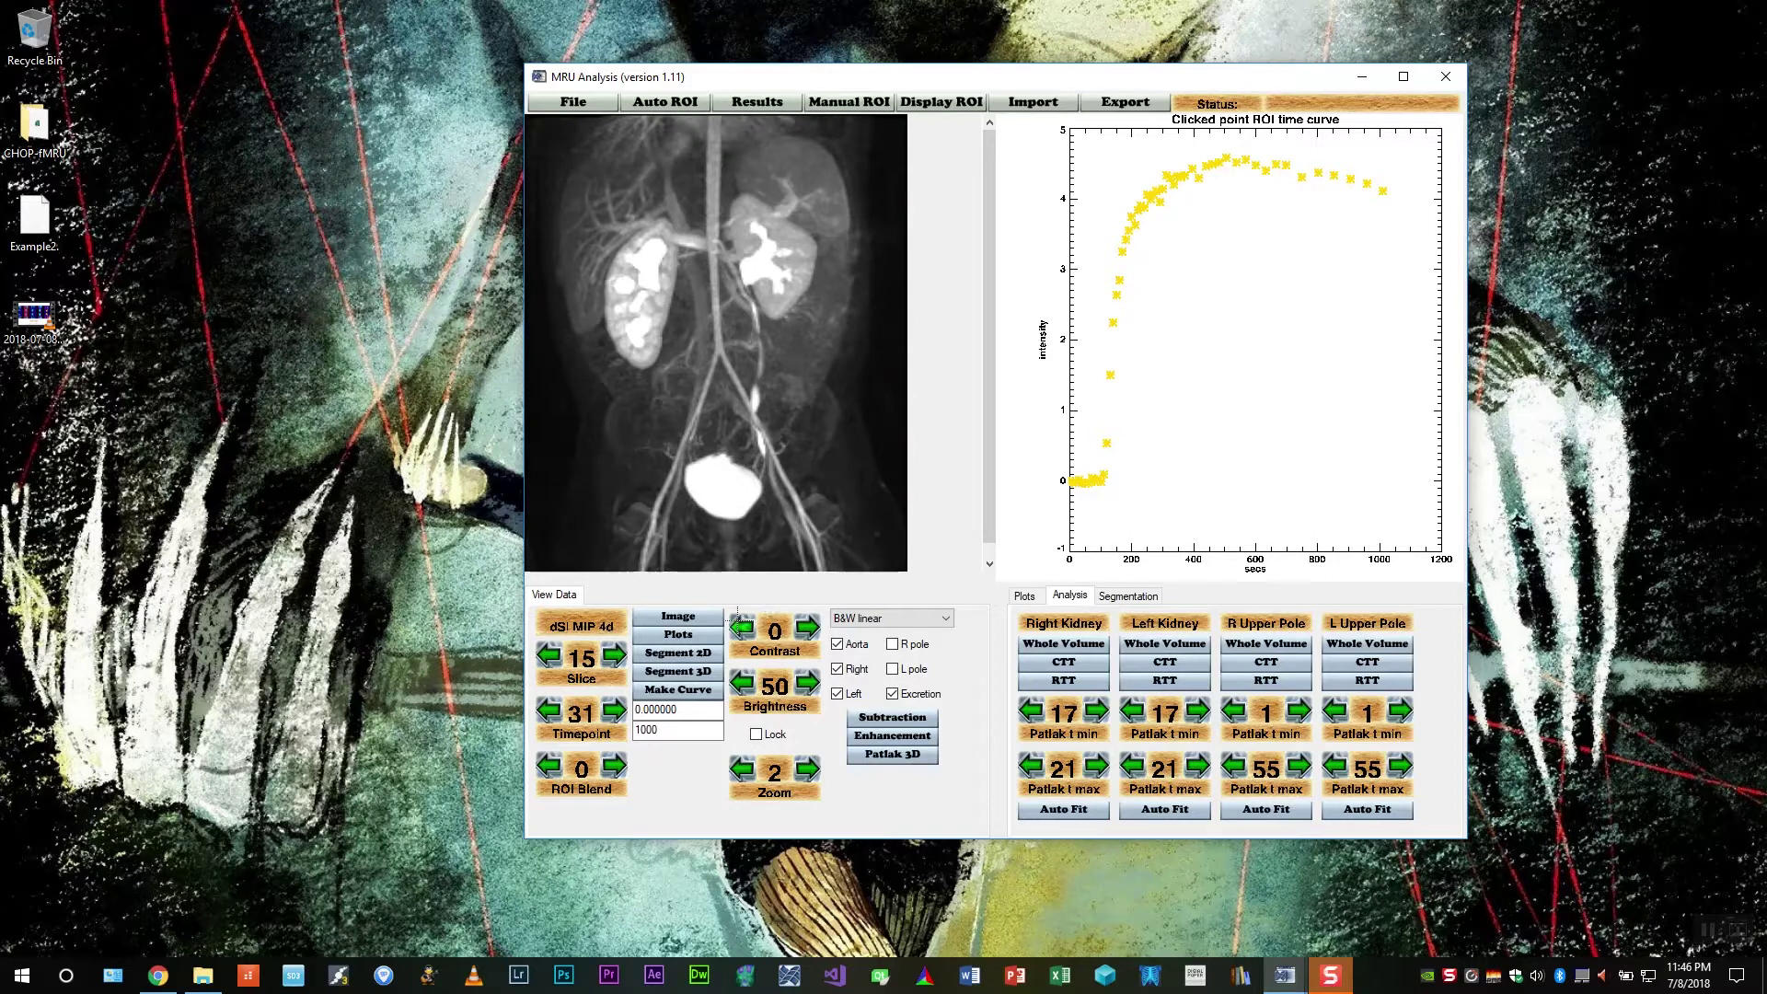
click(741, 626)
Open the choice of colour tables for the dSI MIP 4d map
click(901, 619)
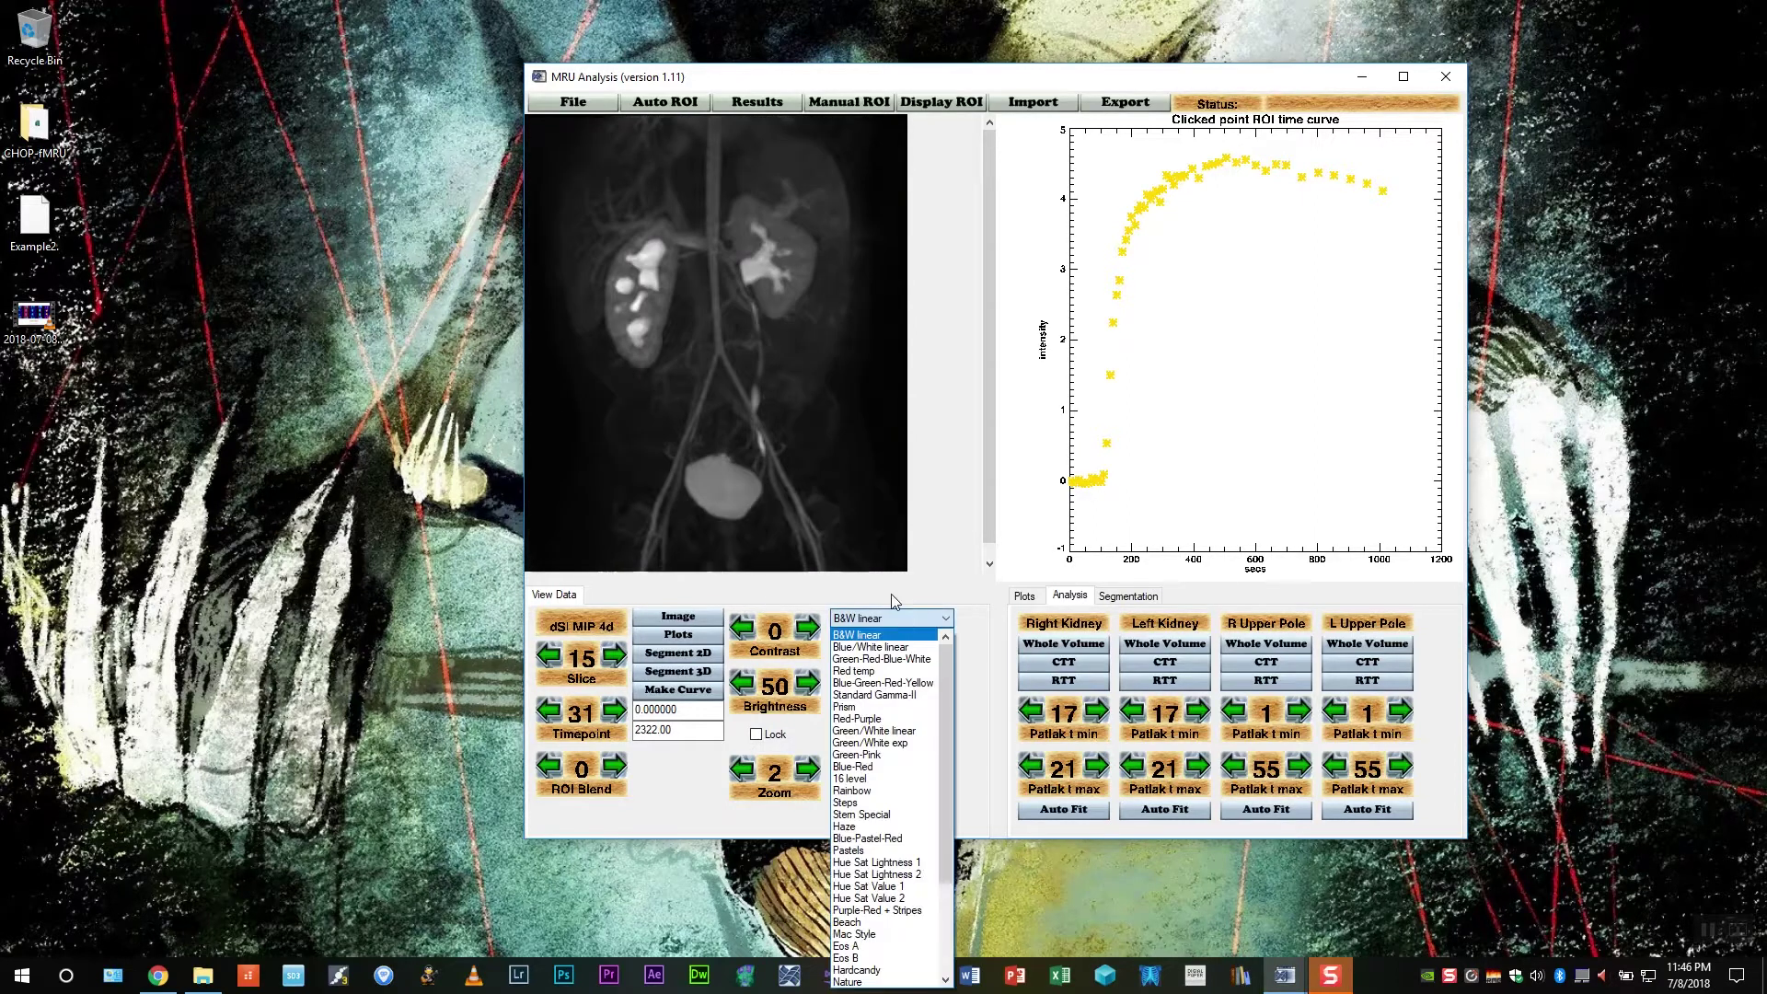